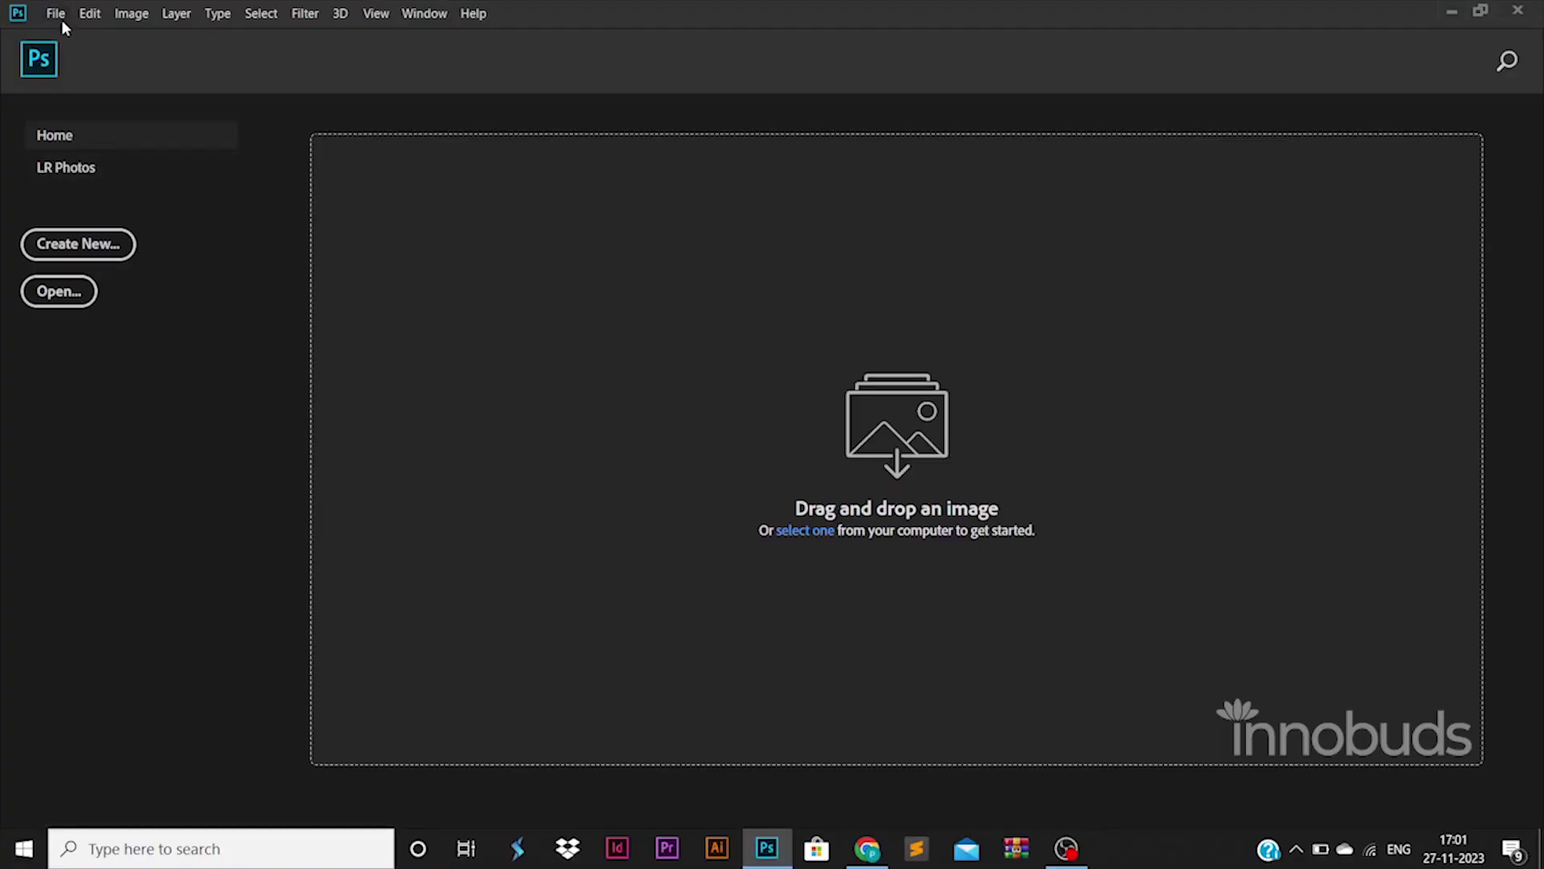
# - Create a new blank white document, Untitled-1, with a single Background layer
pyautogui.click(56, 13)
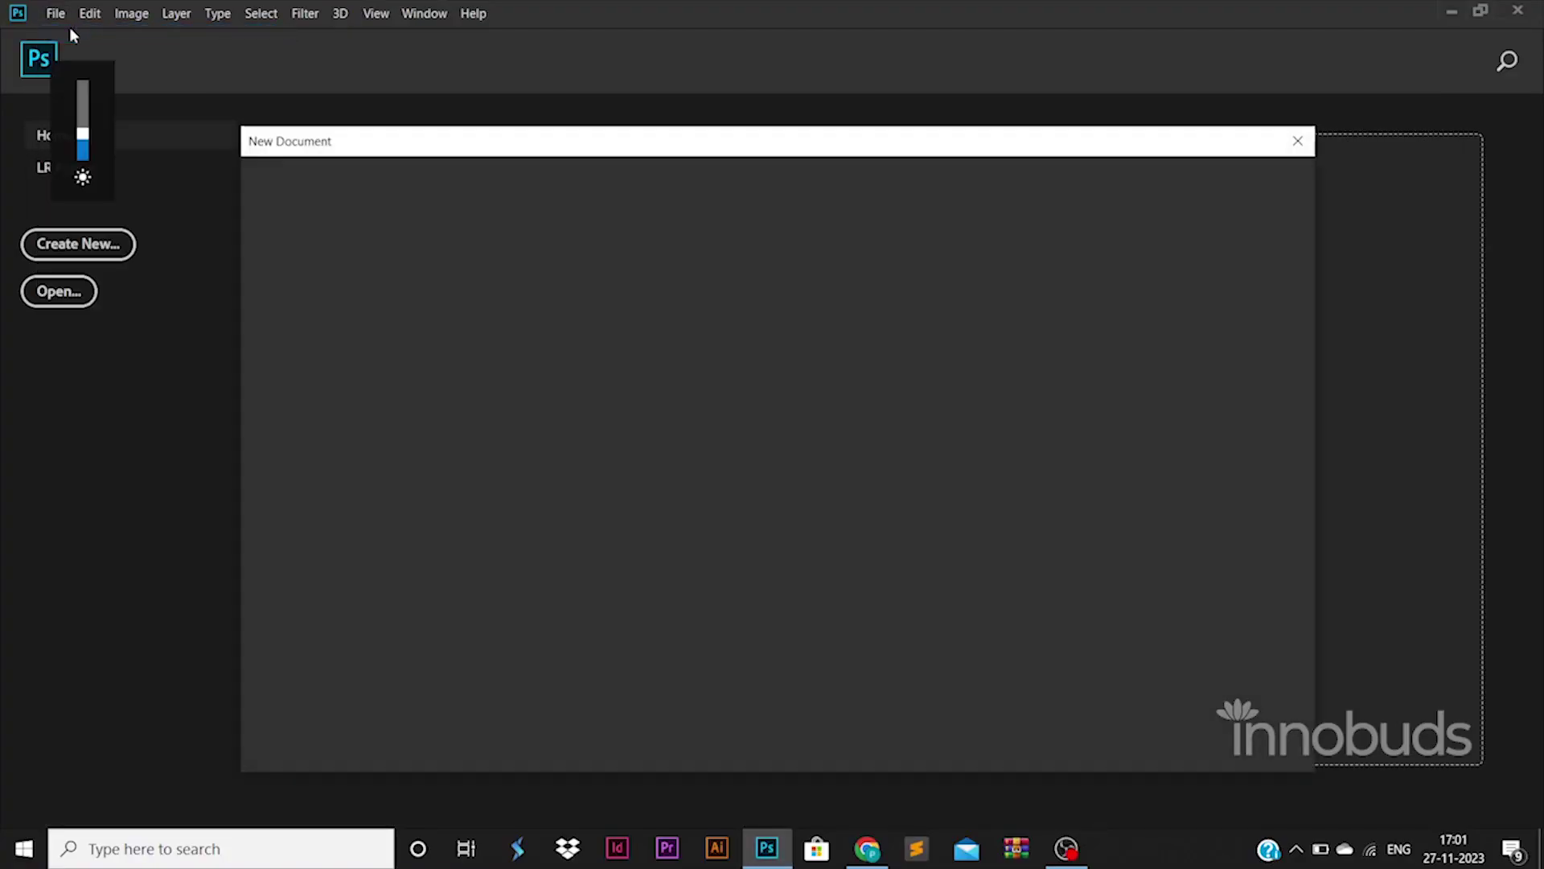
pyautogui.click(1187, 727)
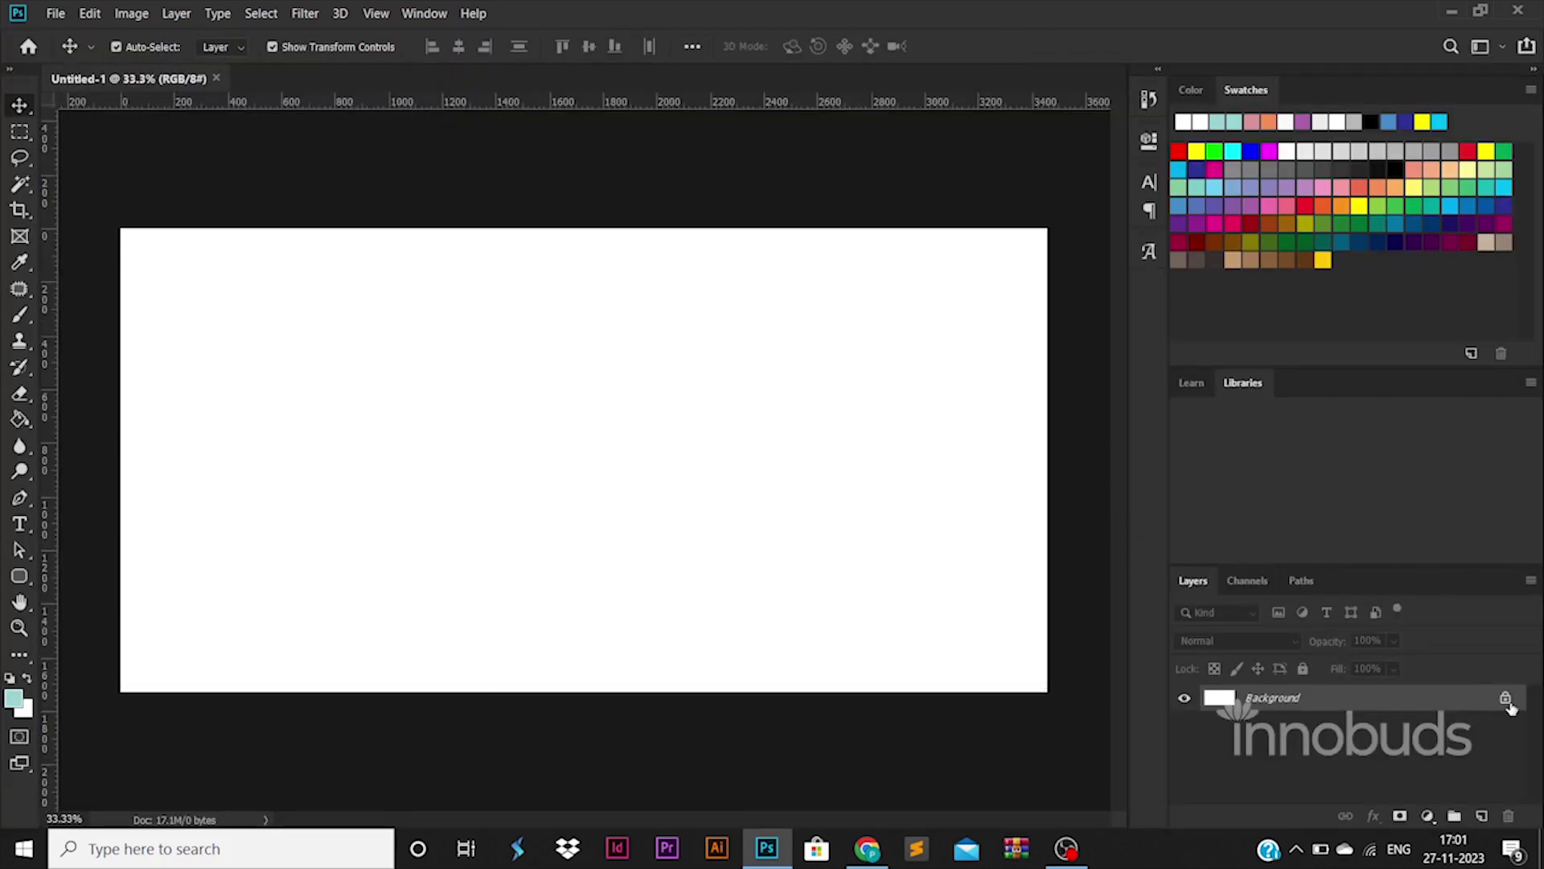
# - Unlock the Background layer and add two vertical and two horizontal margin guides
pyautogui.click(1510, 700)
pyautogui.moveTo(50, 581); pyautogui.dragTo(143, 583)
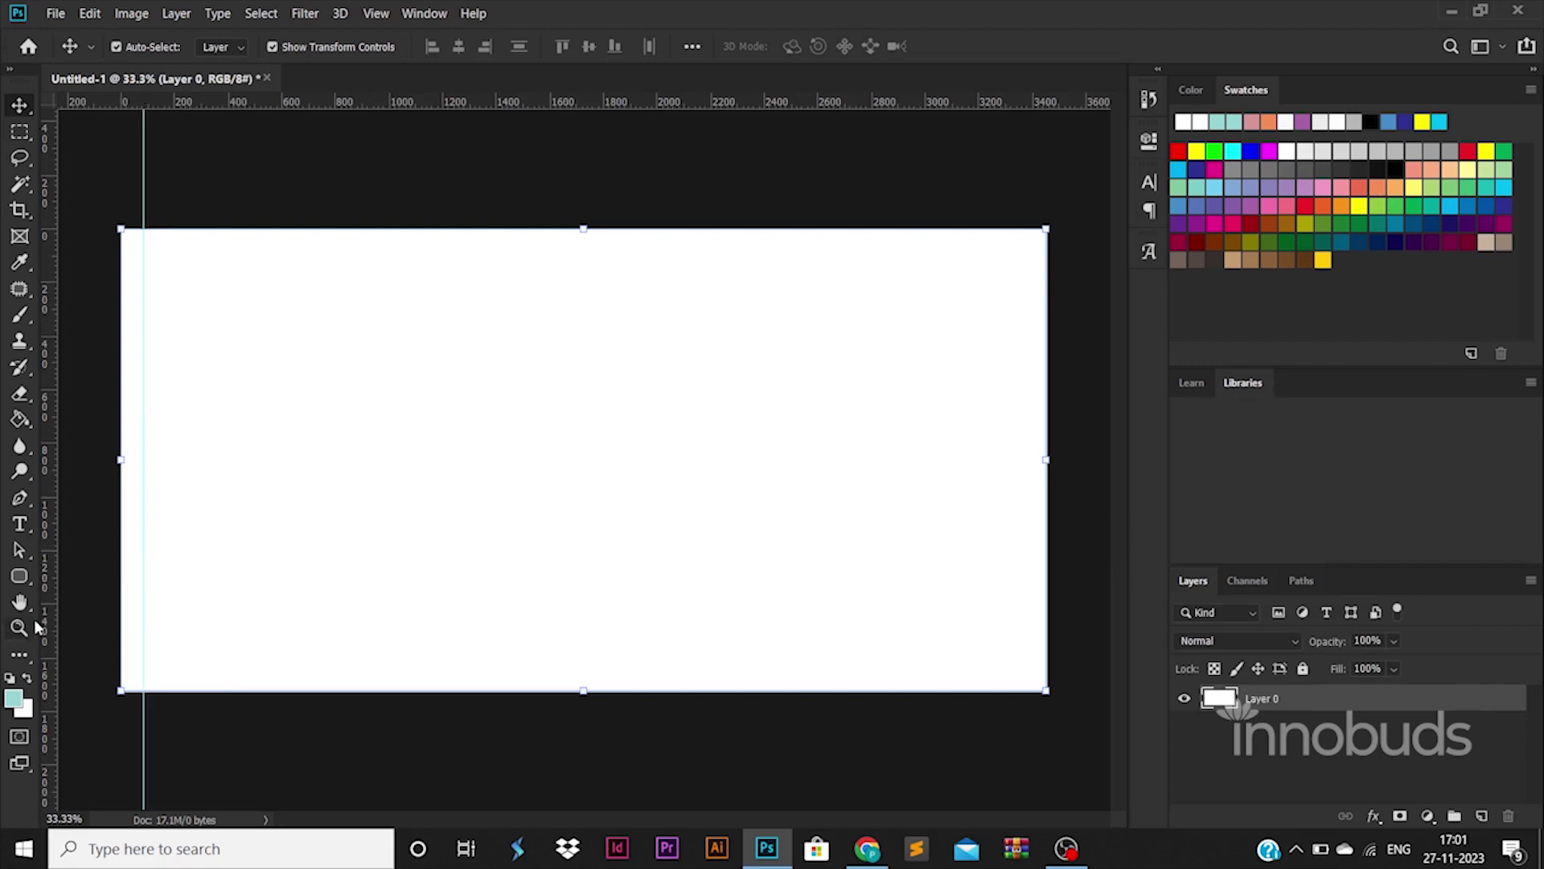
pyautogui.moveTo(792, 618); pyautogui.dragTo(1025, 615)
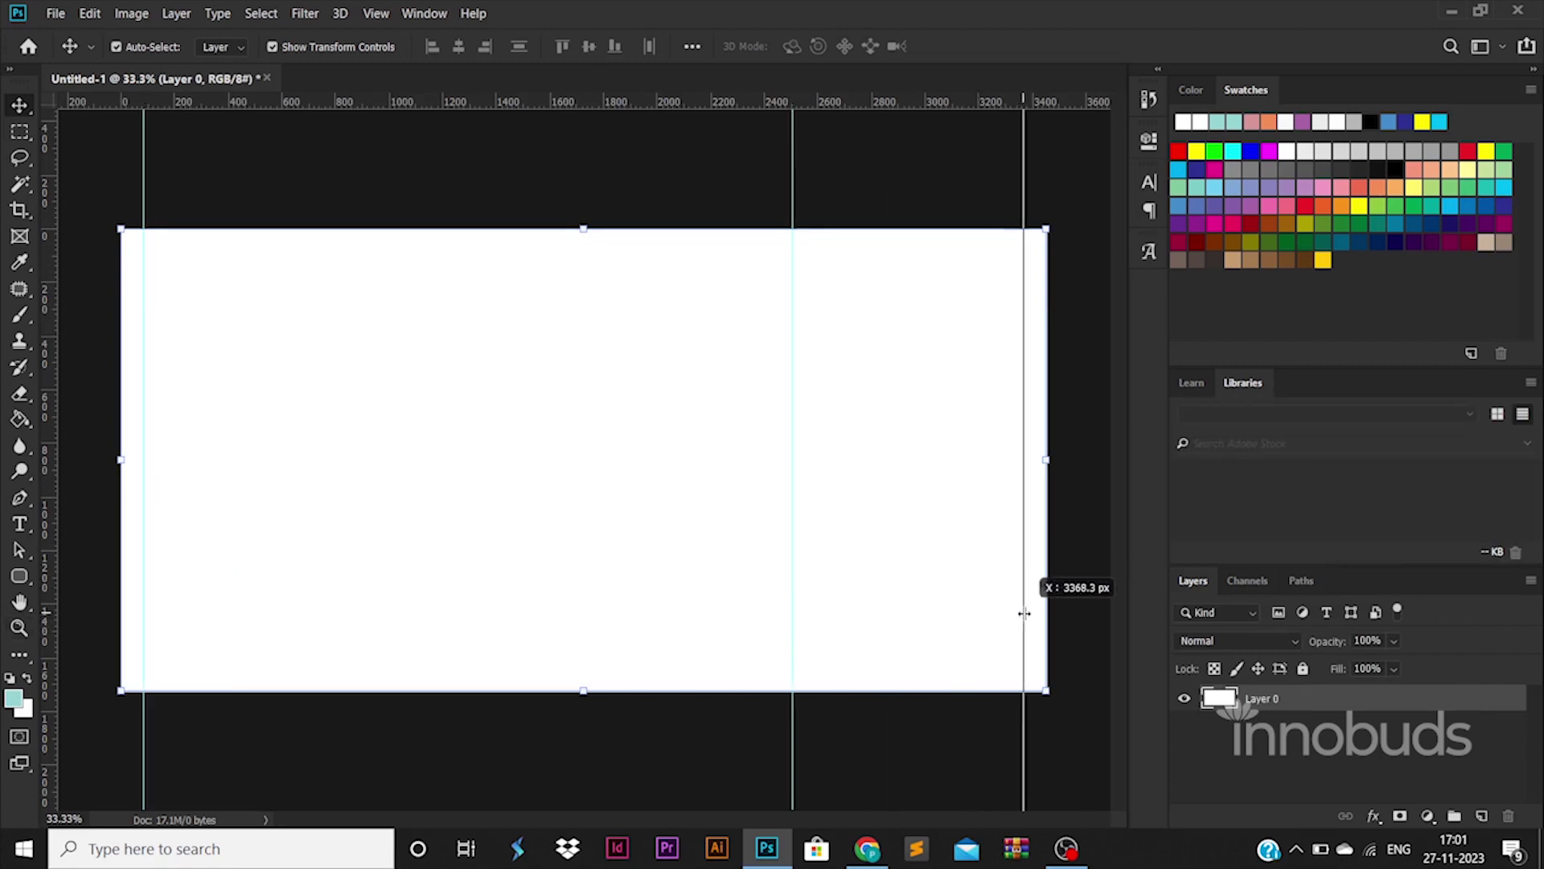
pyautogui.moveTo(731, 103); pyautogui.dragTo(736, 252)
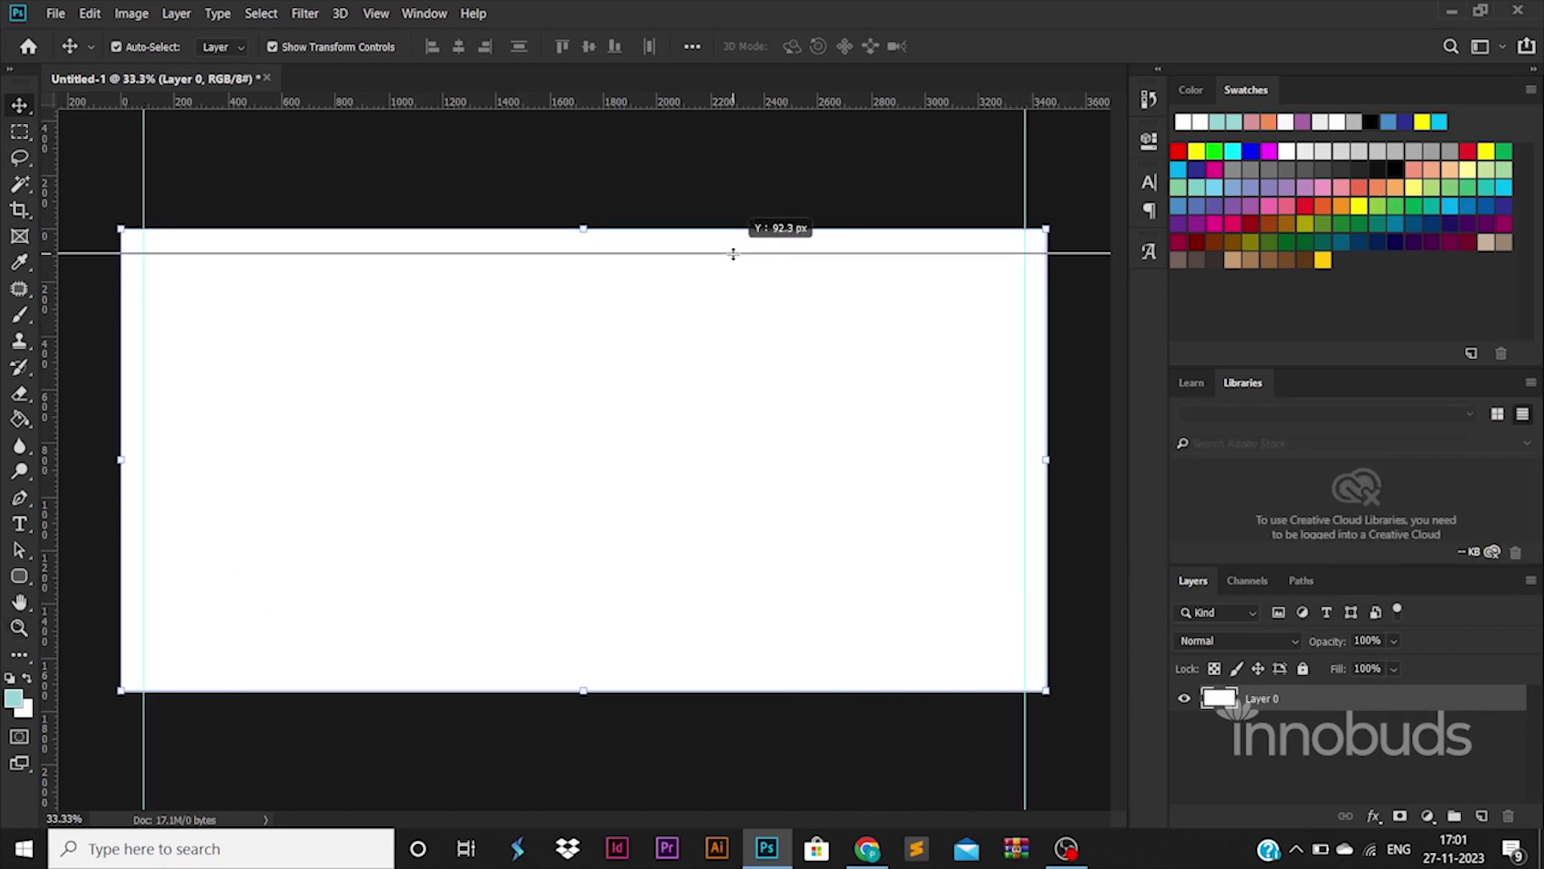
pyautogui.moveTo(745, 109); pyautogui.dragTo(765, 667)
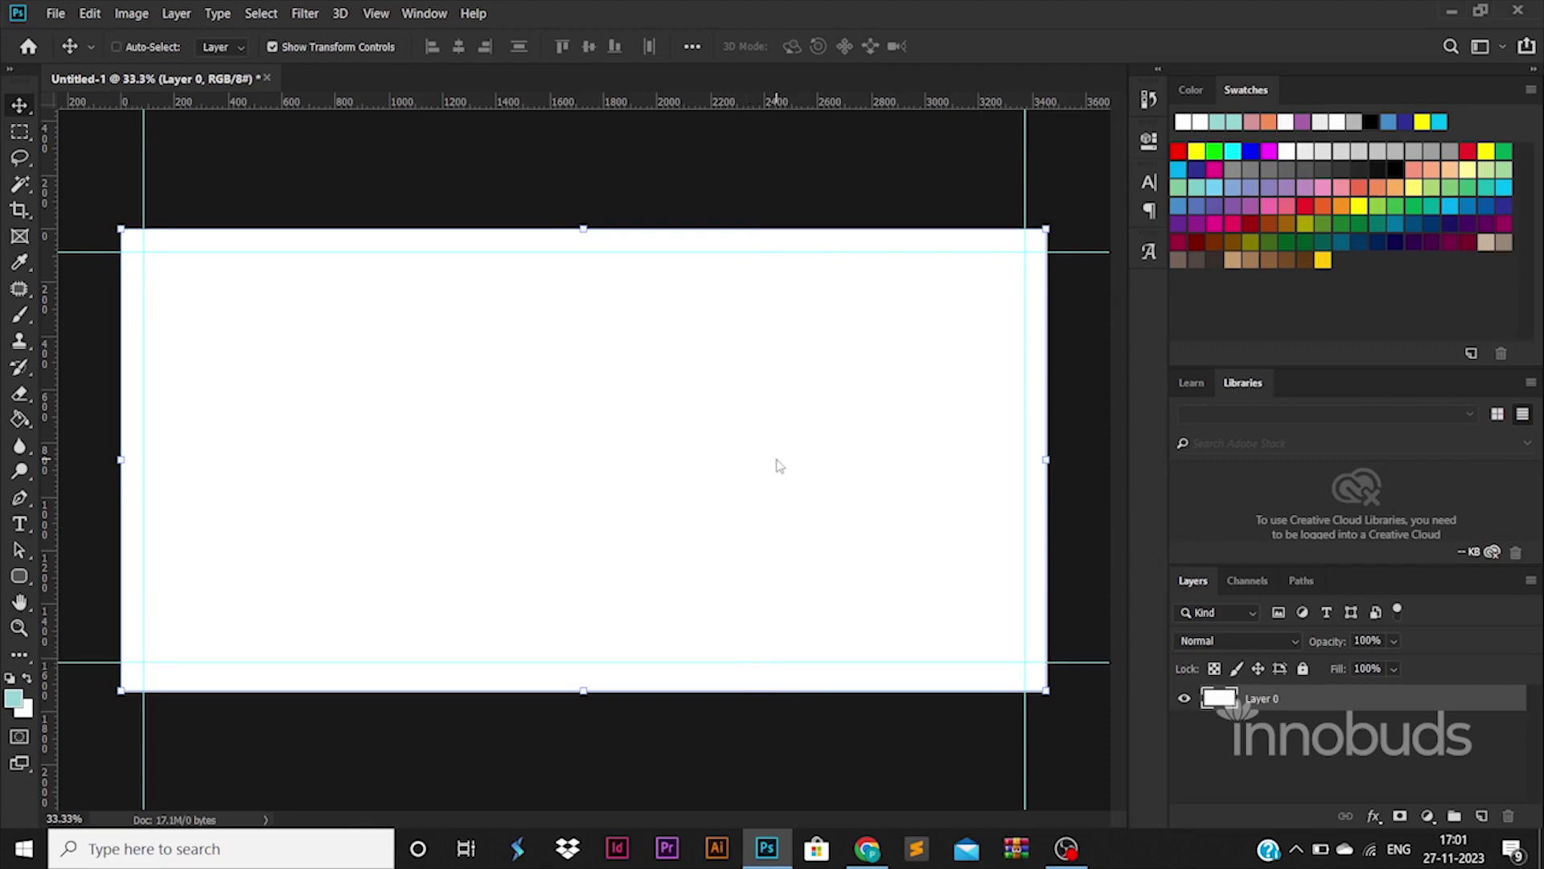
# - Save the document as banner.psd, replacing the existing file
pyautogui.hotkey('ctrl', 's')
pyautogui.write('banner')
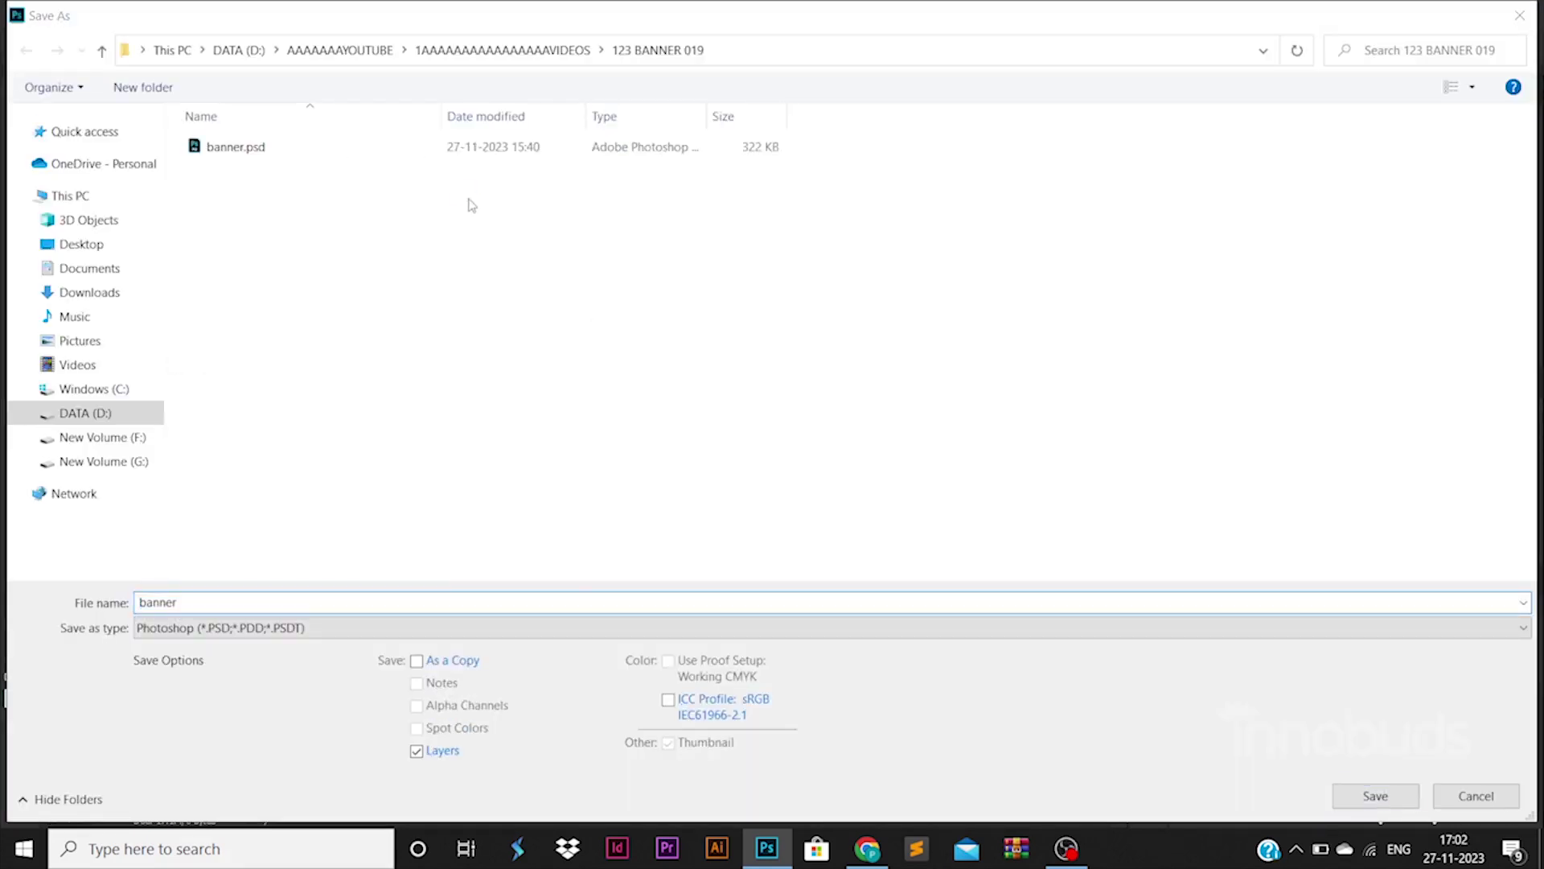
pyautogui.press('Return')
pyautogui.press('Left')
pyautogui.press('Return')
pyautogui.press('Return')
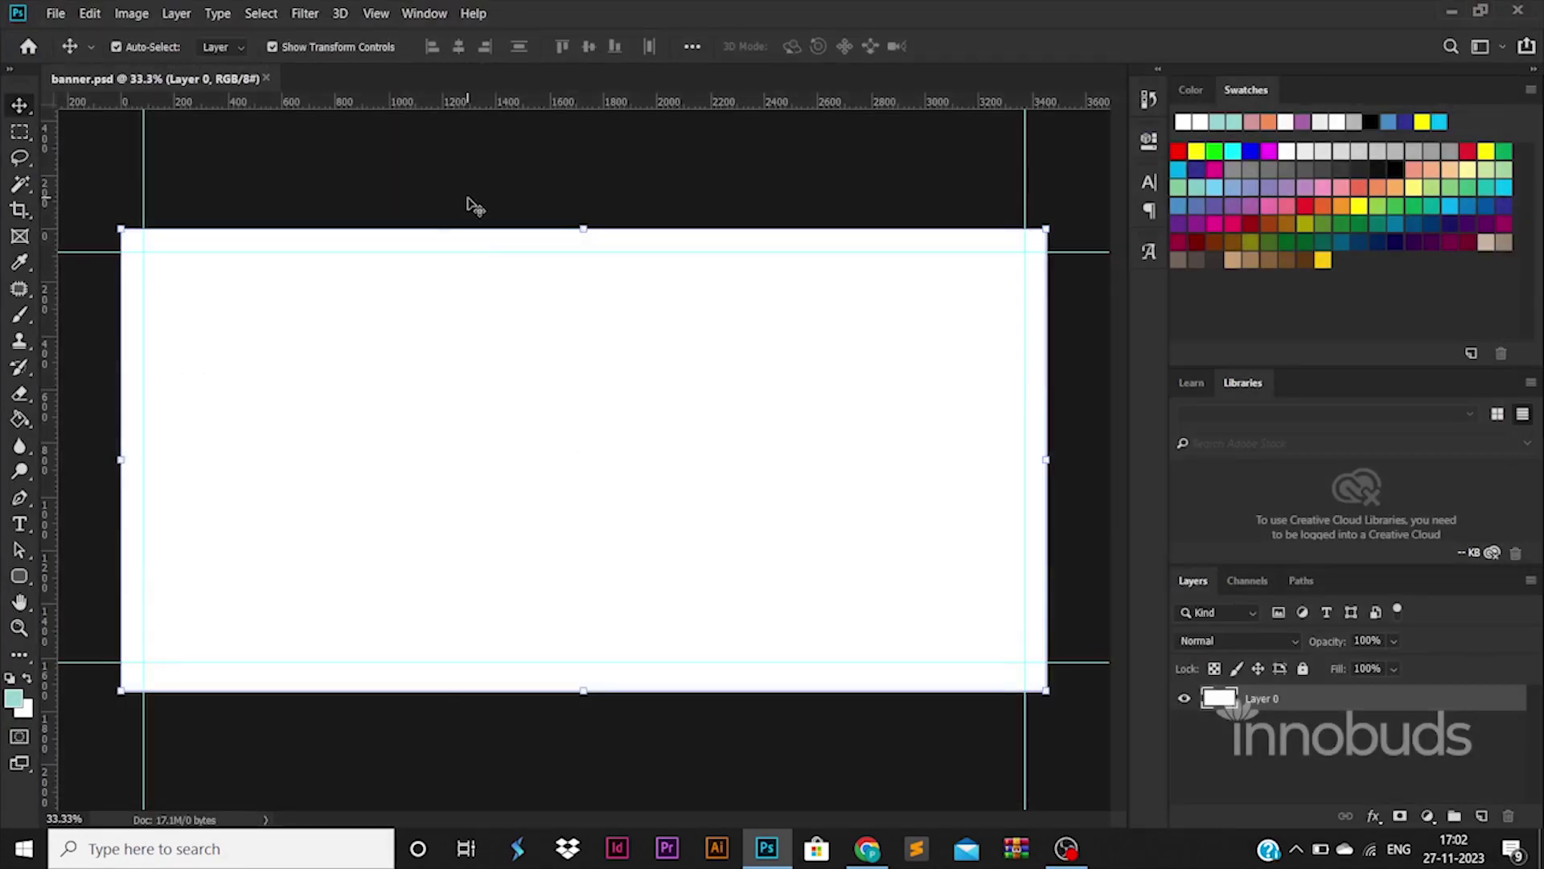
# - Give Layer 0 a red radial Gradient Overlay
pyautogui.doubleClick(1417, 699)
pyautogui.click(882, 639)
pyautogui.click(1440, 378)
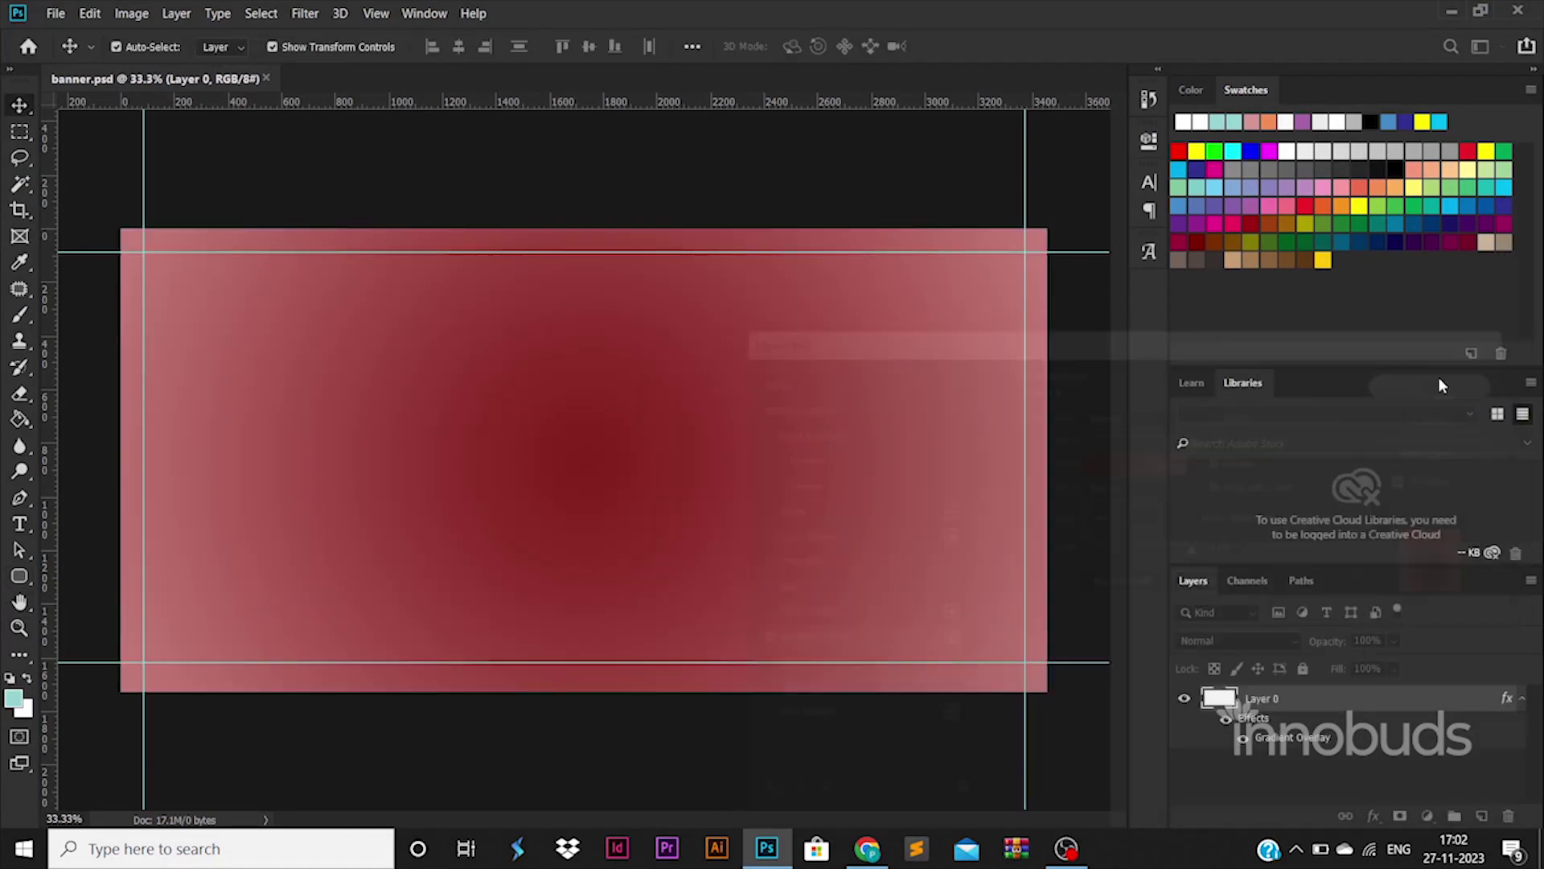
# - Draw a purple triangle across the canvas centre with the Polygon tool
pyautogui.rightClick(28, 576)
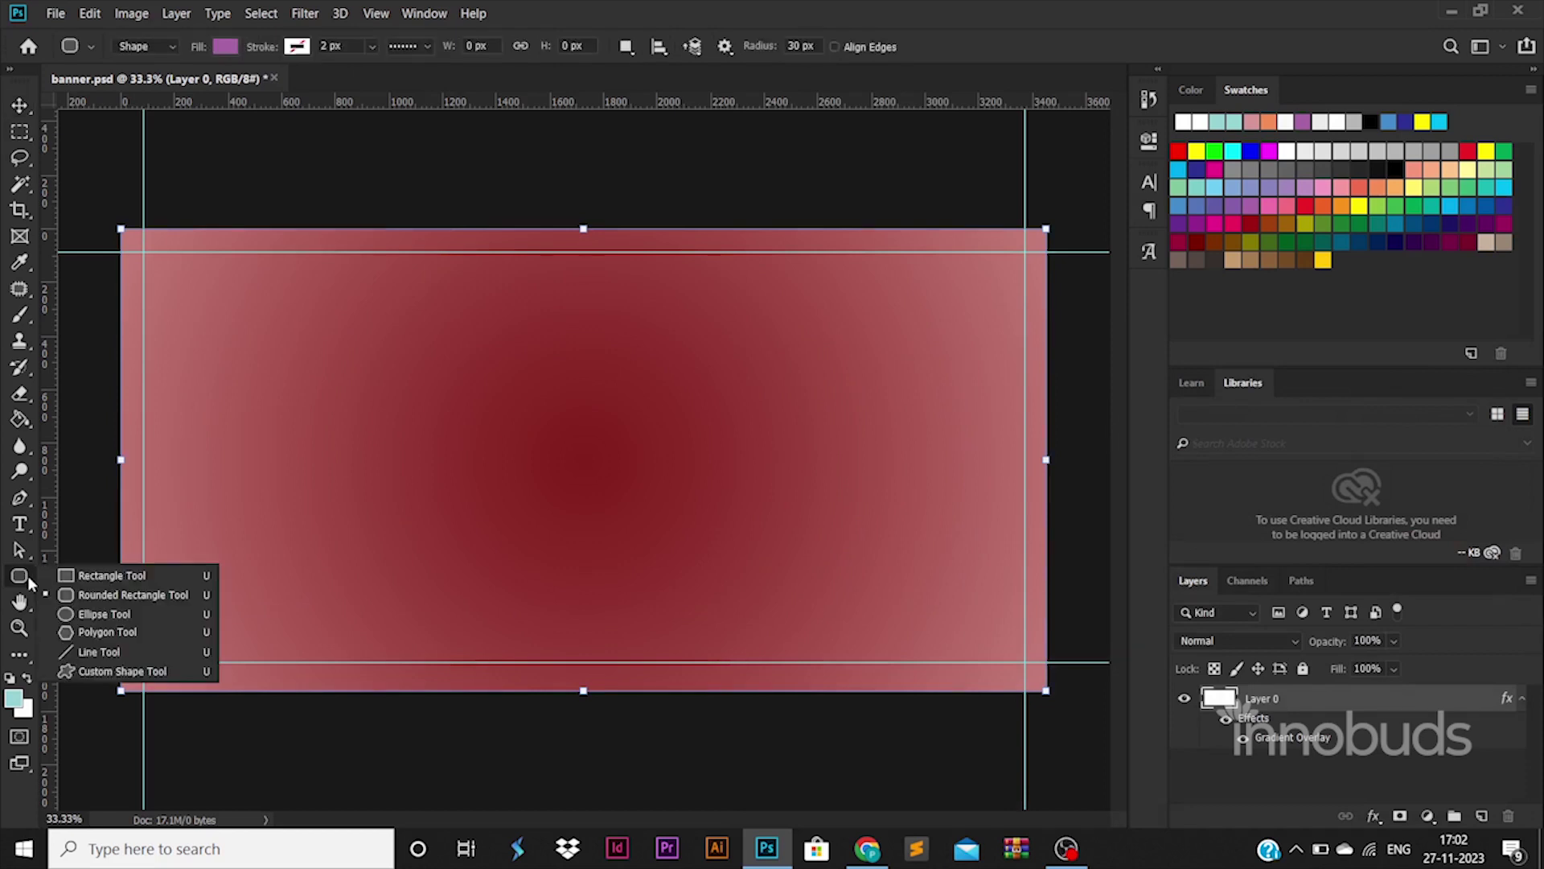
pyautogui.click(137, 630)
pyautogui.moveTo(689, 400); pyautogui.dragTo(836, 523)
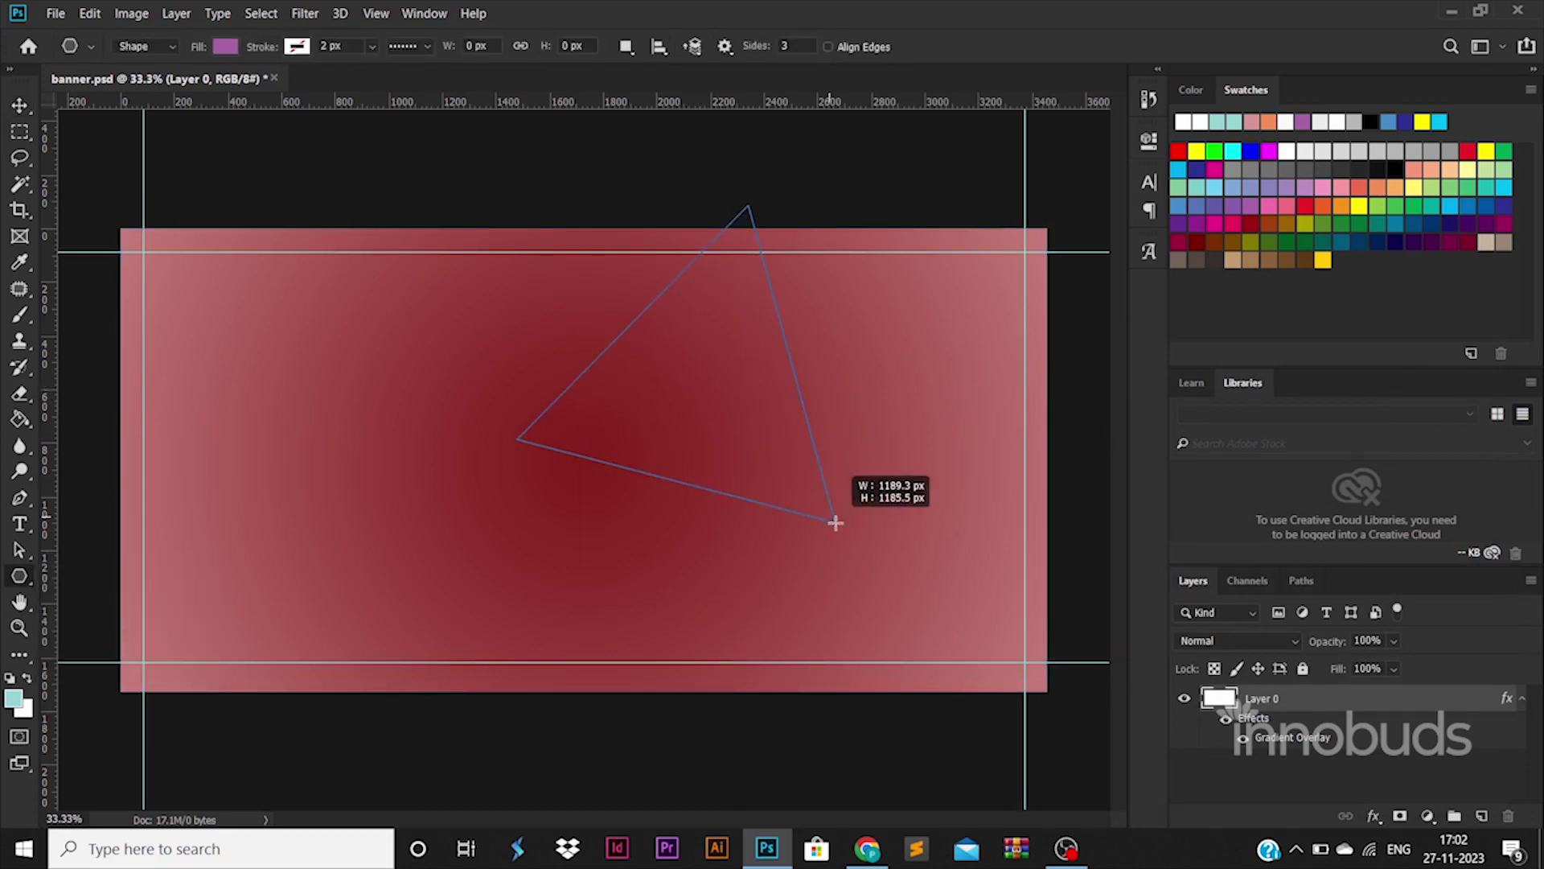
# - Create a purple six-sided hexagon, undoing a mistaken four-sided shape
pyautogui.click(769, 410)
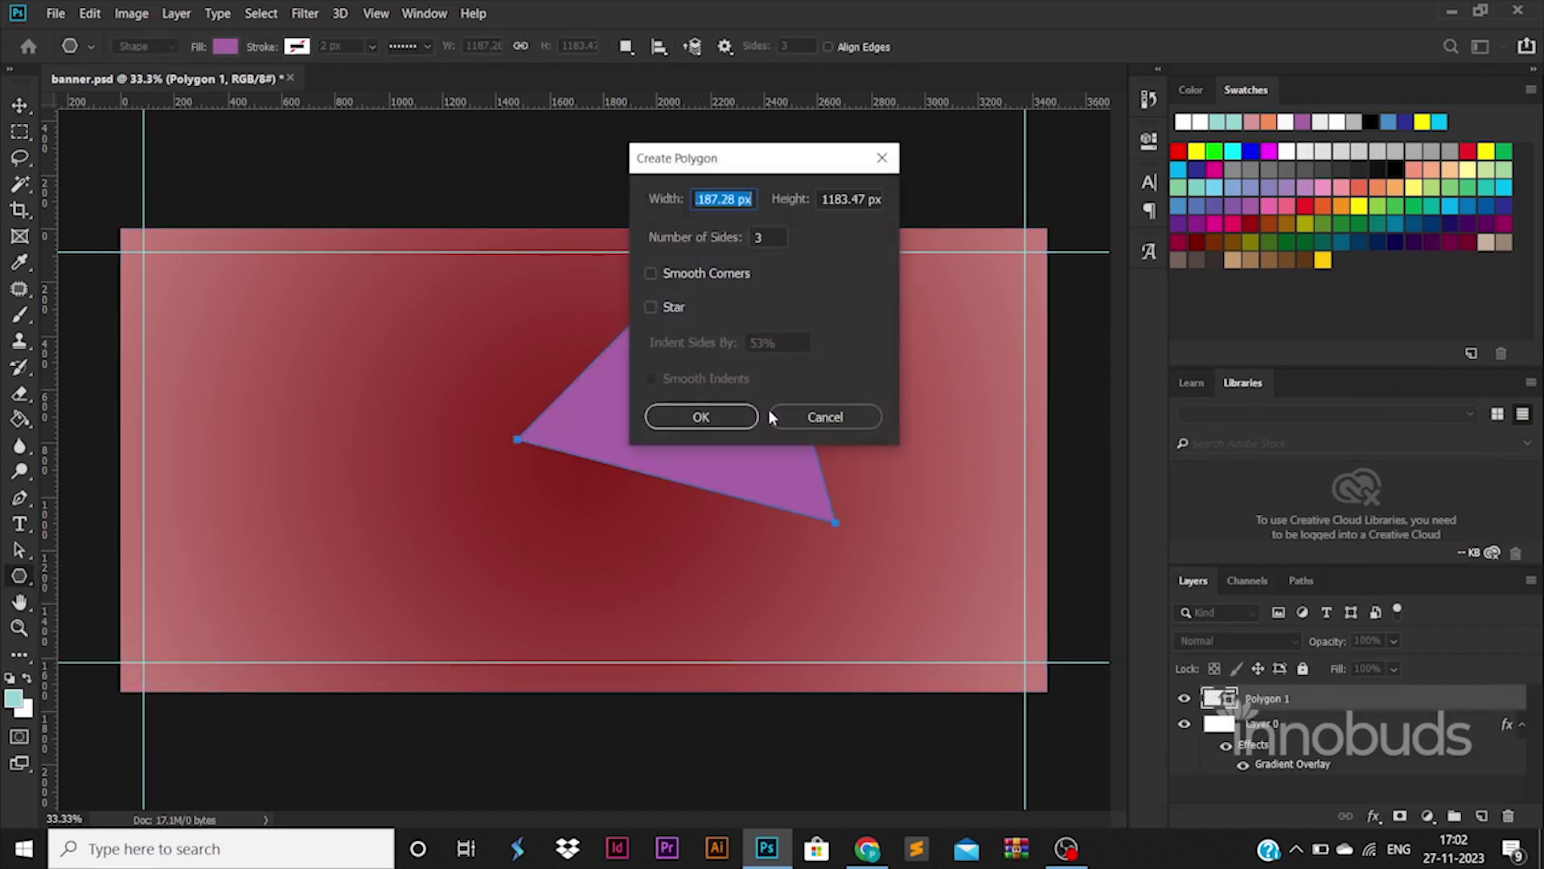
pyautogui.doubleClick(764, 238)
pyautogui.write('4')
pyautogui.press('Return')
pyautogui.hotkey('ctrl', 'z')
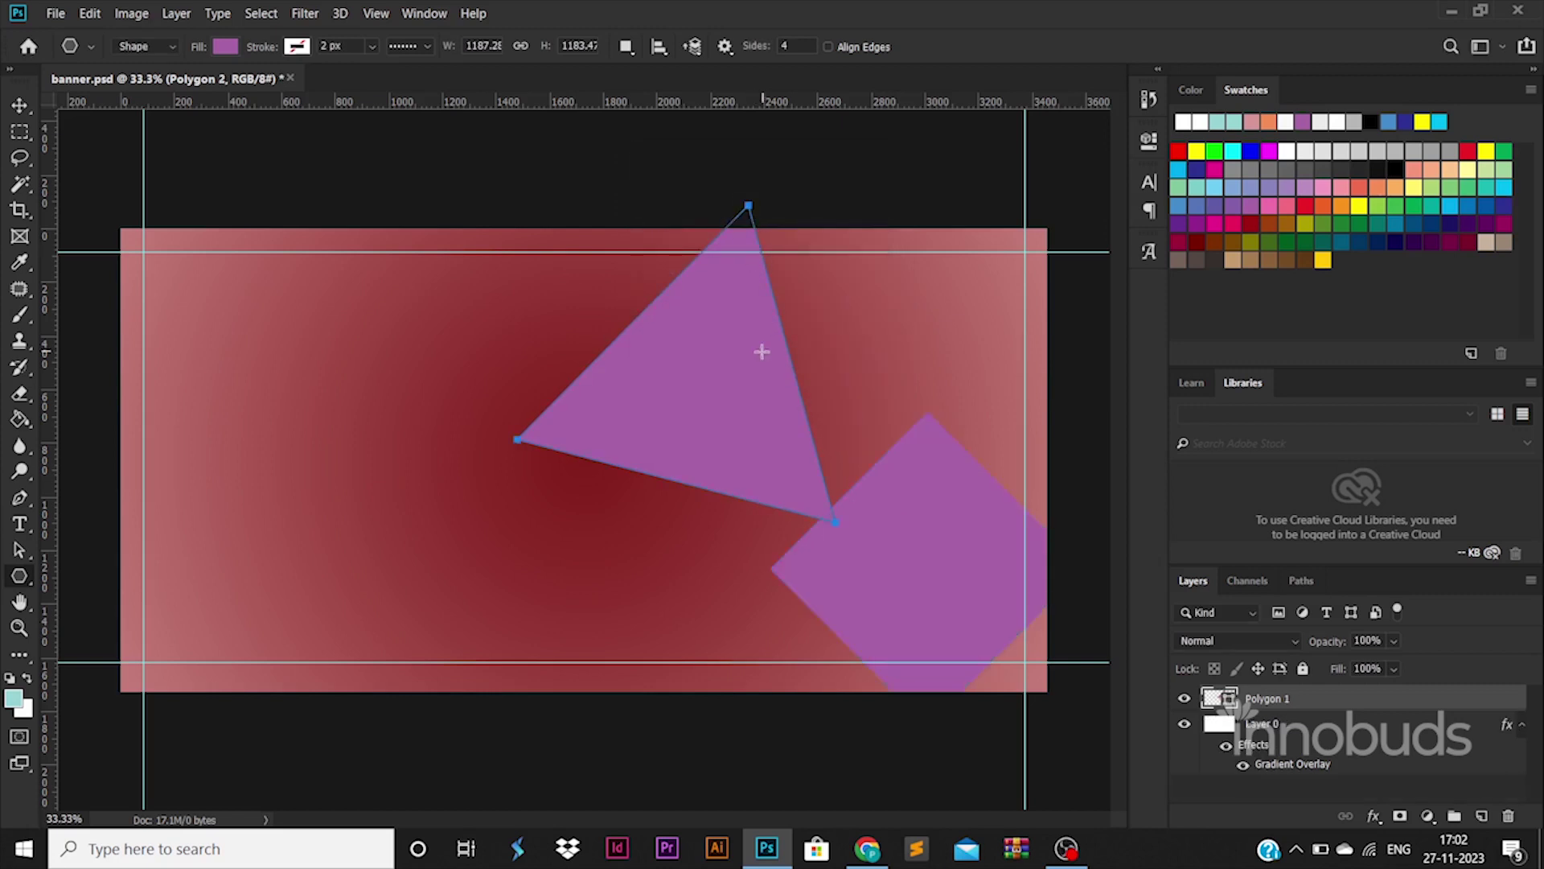
pyautogui.click(756, 253)
pyautogui.press('Return')
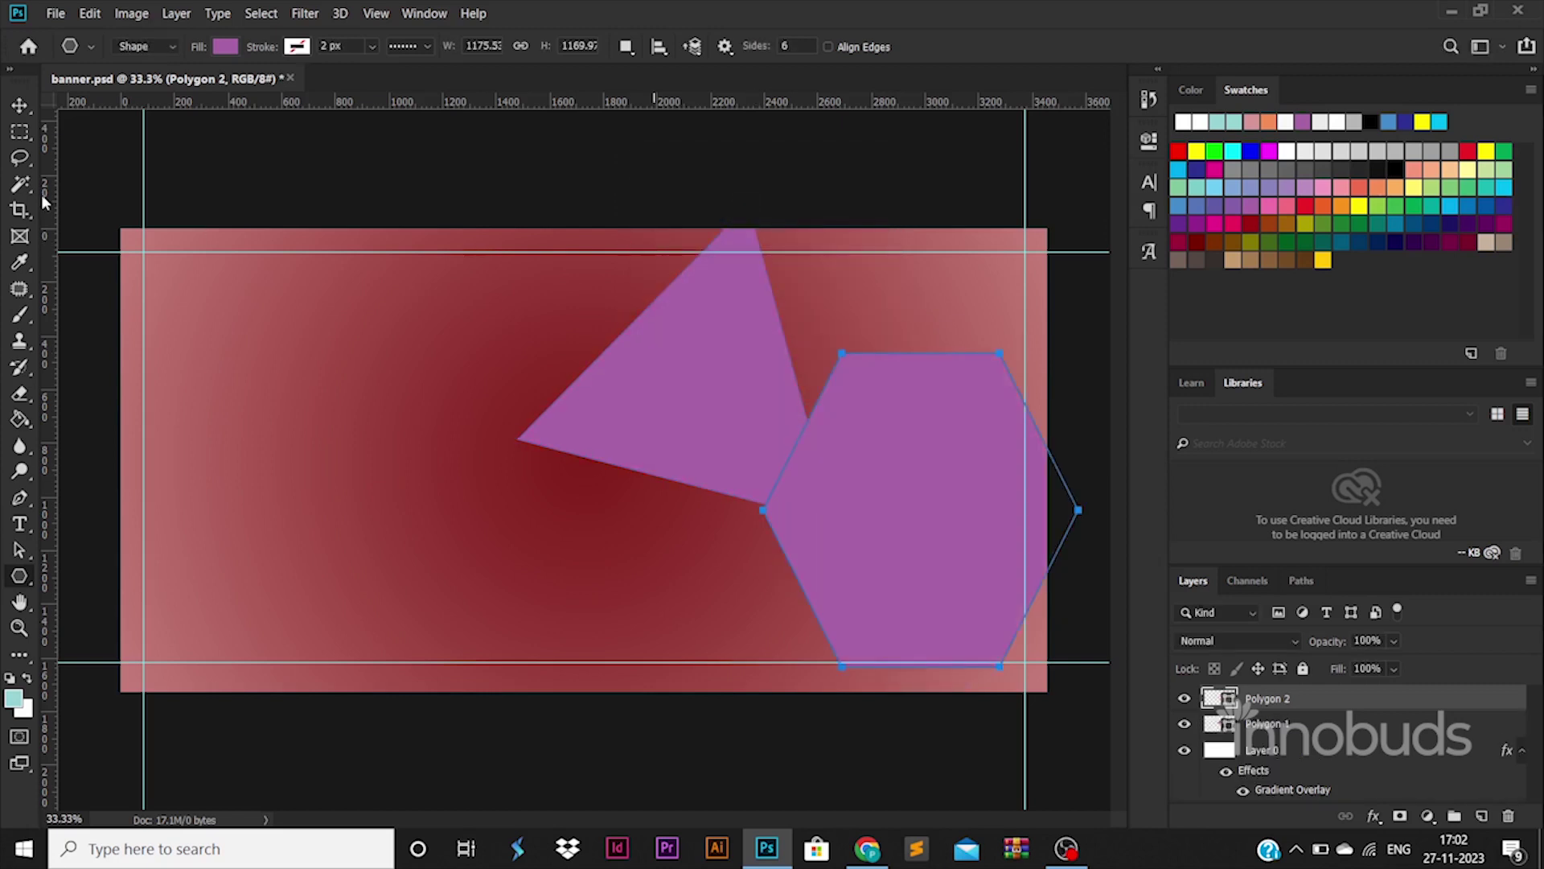
pyautogui.press('v')
pyautogui.click(649, 373)
# - Widen the hexagon and move it to the banner's left side
pyautogui.click(828, 534)
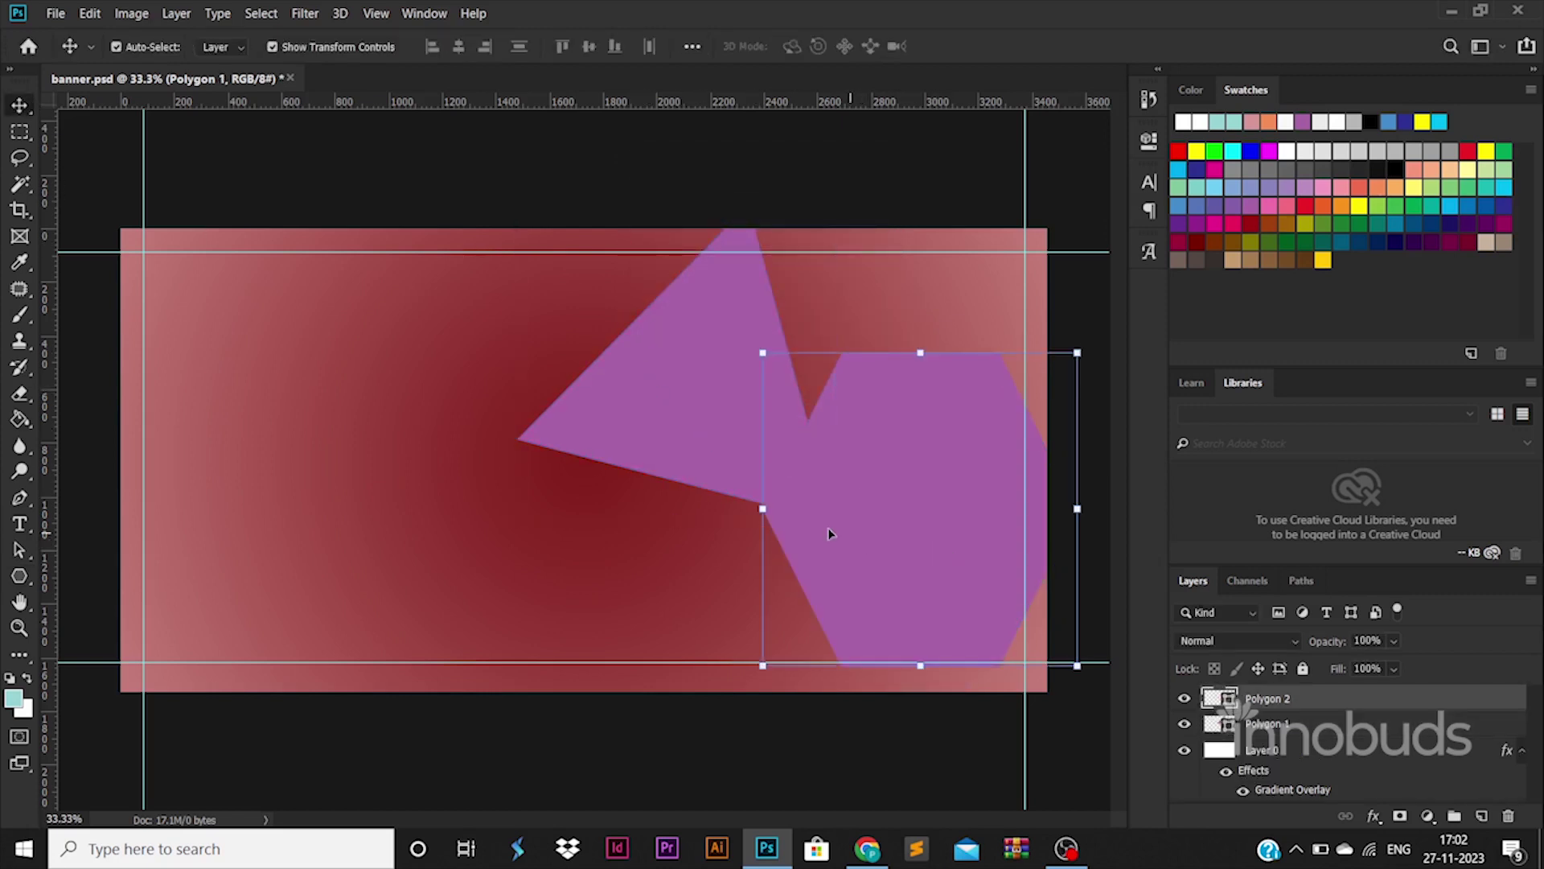
pyautogui.moveTo(758, 508); pyautogui.dragTo(704, 507)
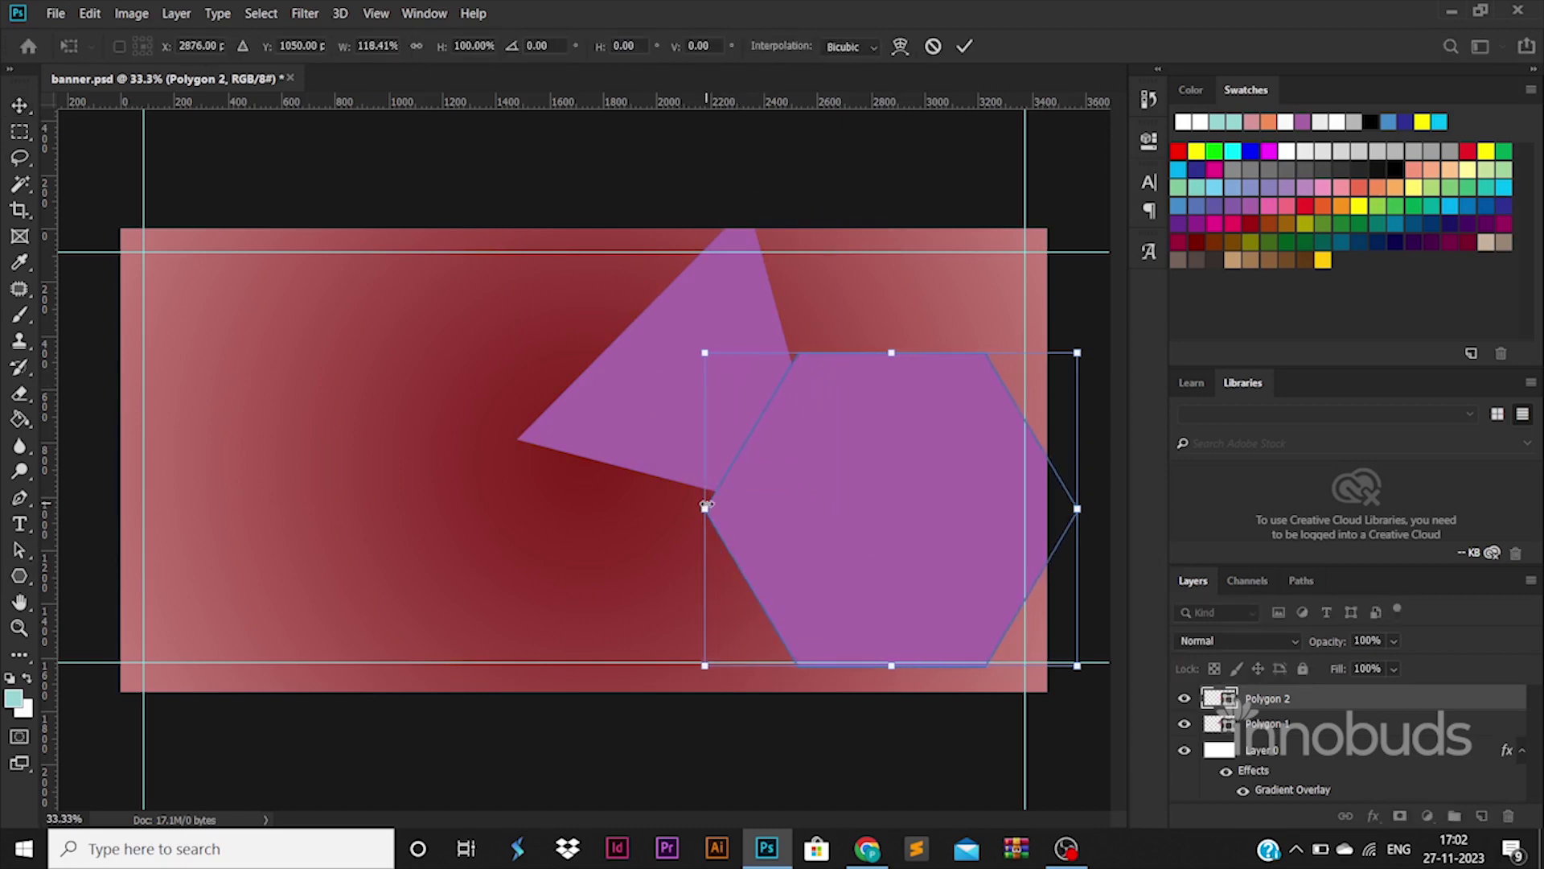
pyautogui.moveTo(886, 527); pyautogui.dragTo(332, 499)
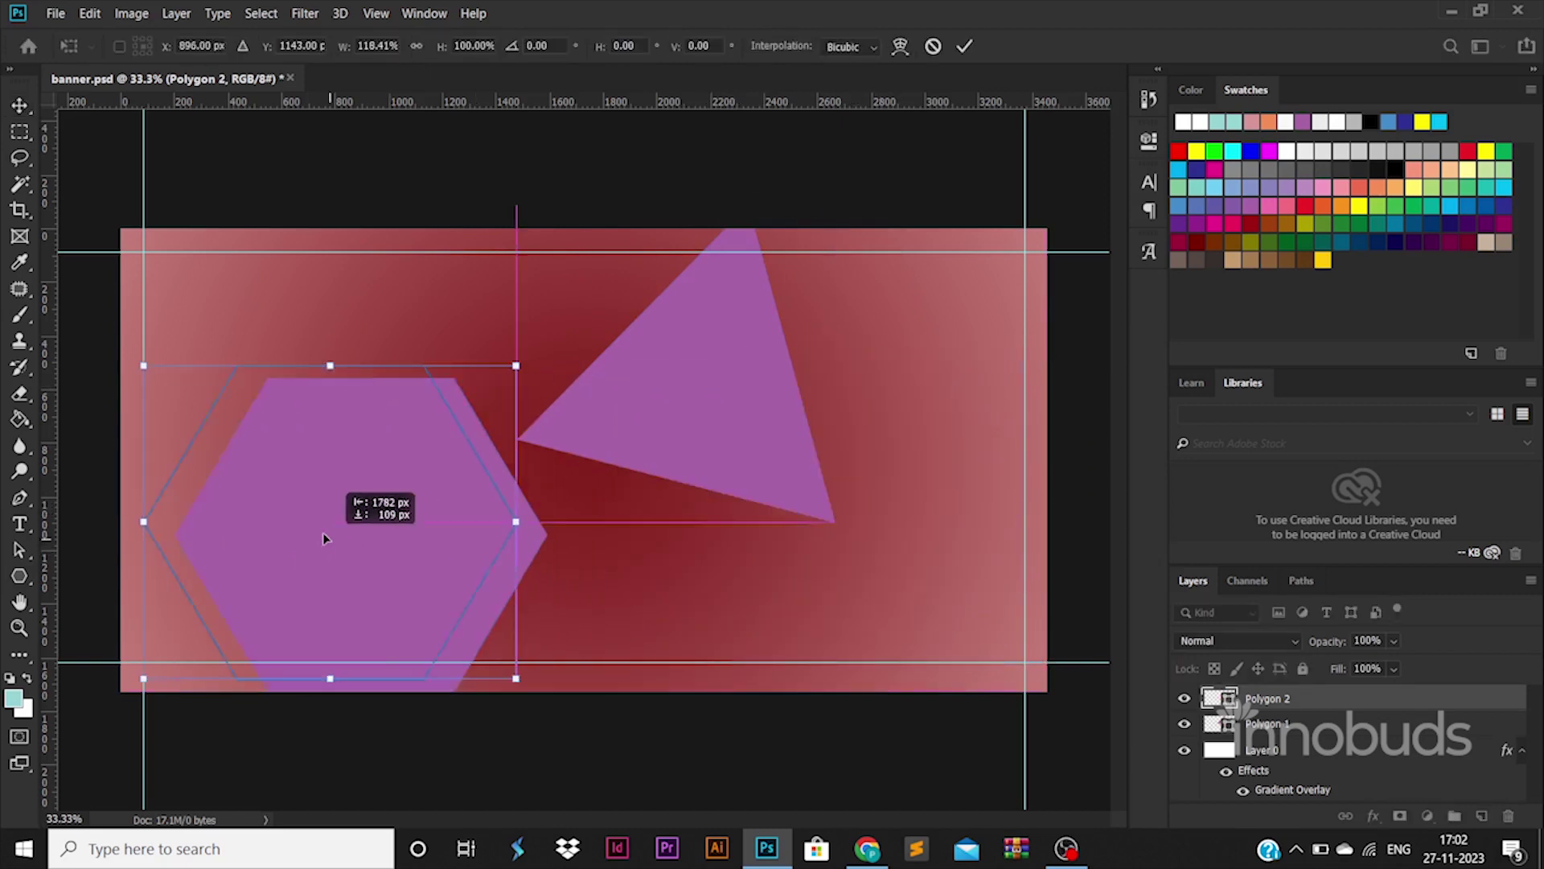
pyautogui.press('Return')
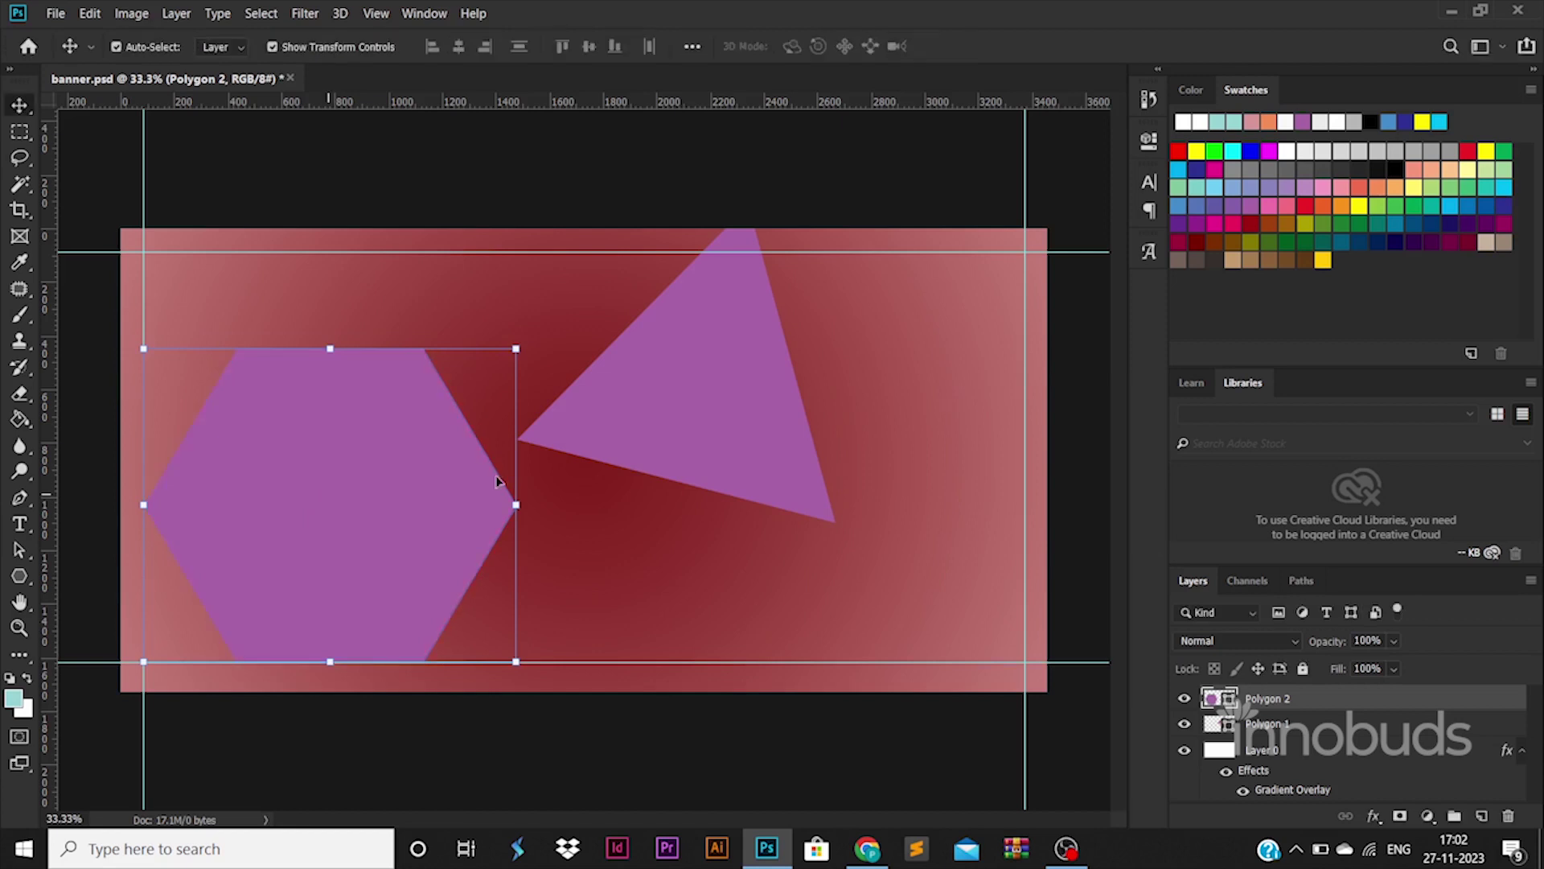
# - Enlarge the triangle from its corner and shift it up and right
pyautogui.moveTo(655, 483); pyautogui.dragTo(652, 524)
pyautogui.hotkey('ctrl', 't')
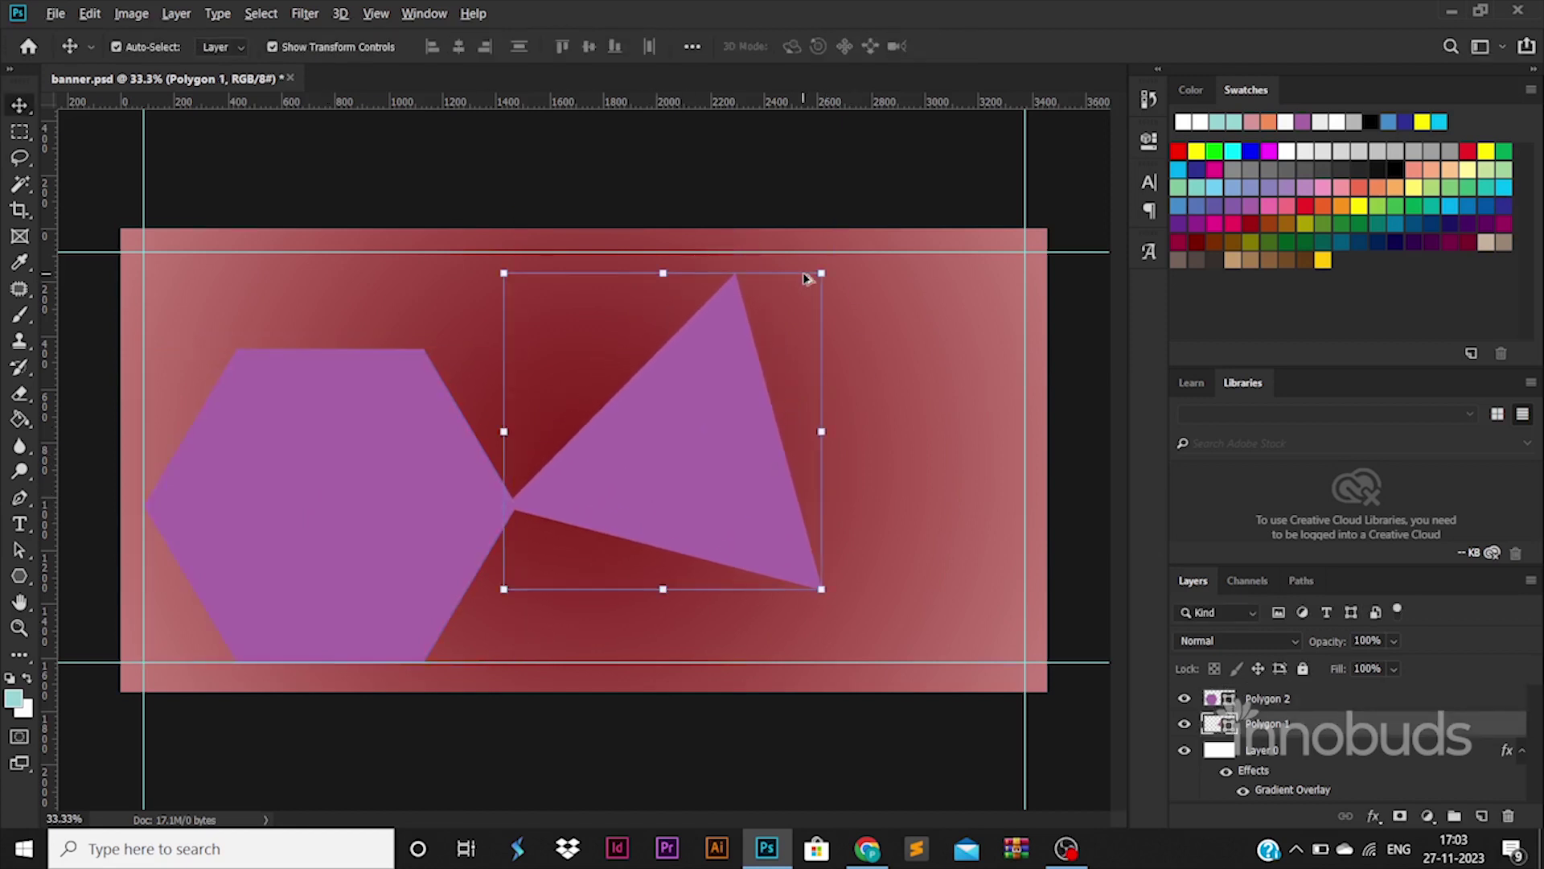
pyautogui.moveTo(810, 276); pyautogui.dragTo(889, 206)
pyautogui.moveTo(757, 443); pyautogui.dragTo(818, 411)
pyautogui.press('Return')
# - Duplicate the triangle and place the copy layer beneath the original
pyautogui.click(454, 471)
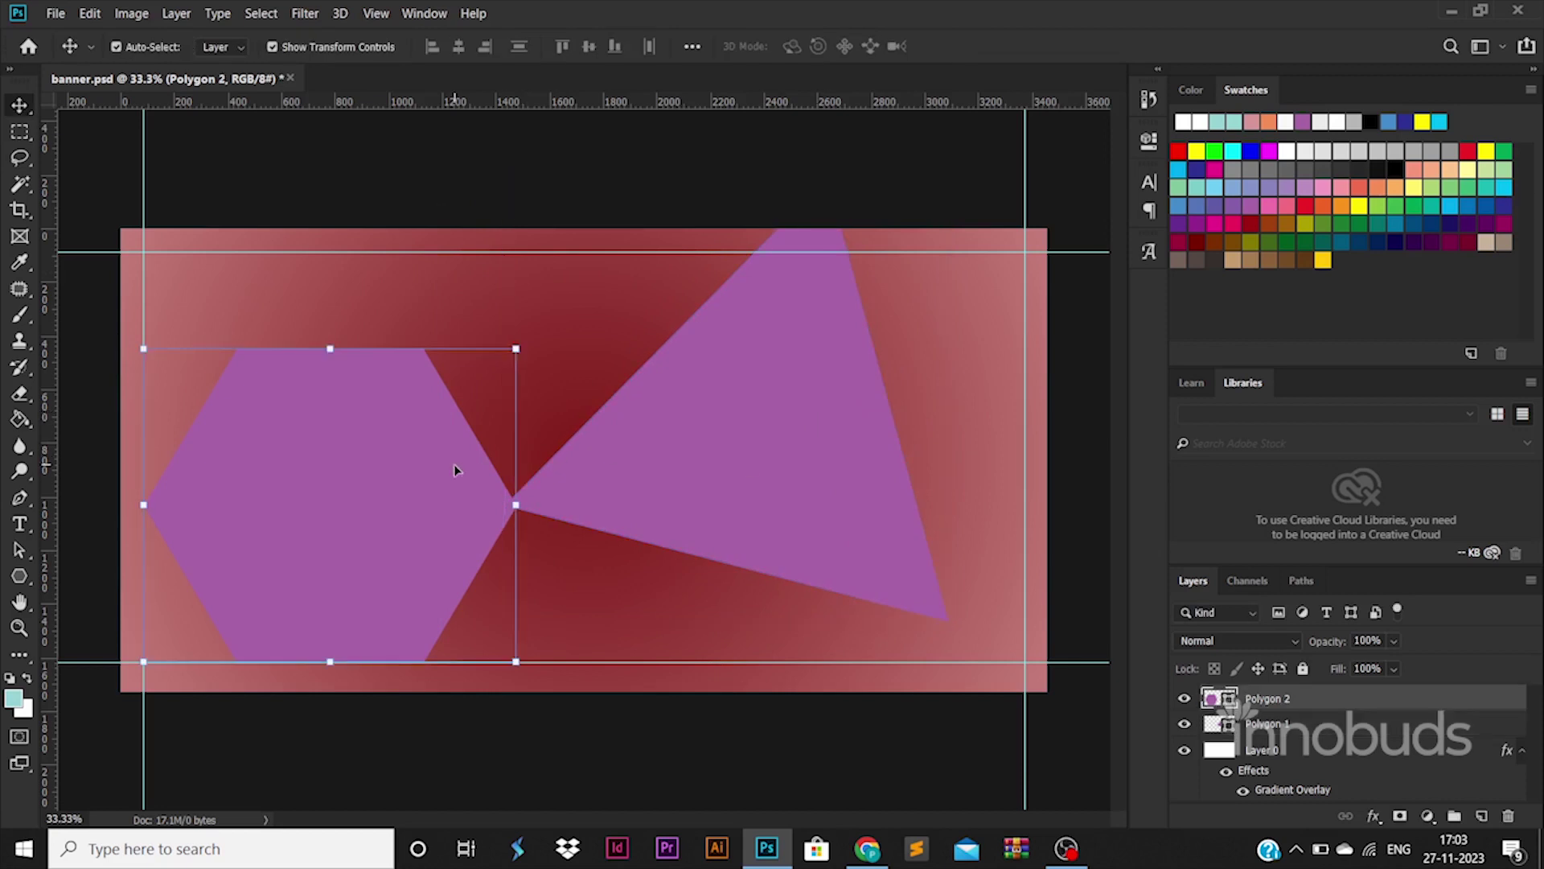
pyautogui.moveTo(865, 517); pyautogui.dragTo(876, 530)
pyautogui.moveTo(1269, 723); pyautogui.dragTo(1269, 763)
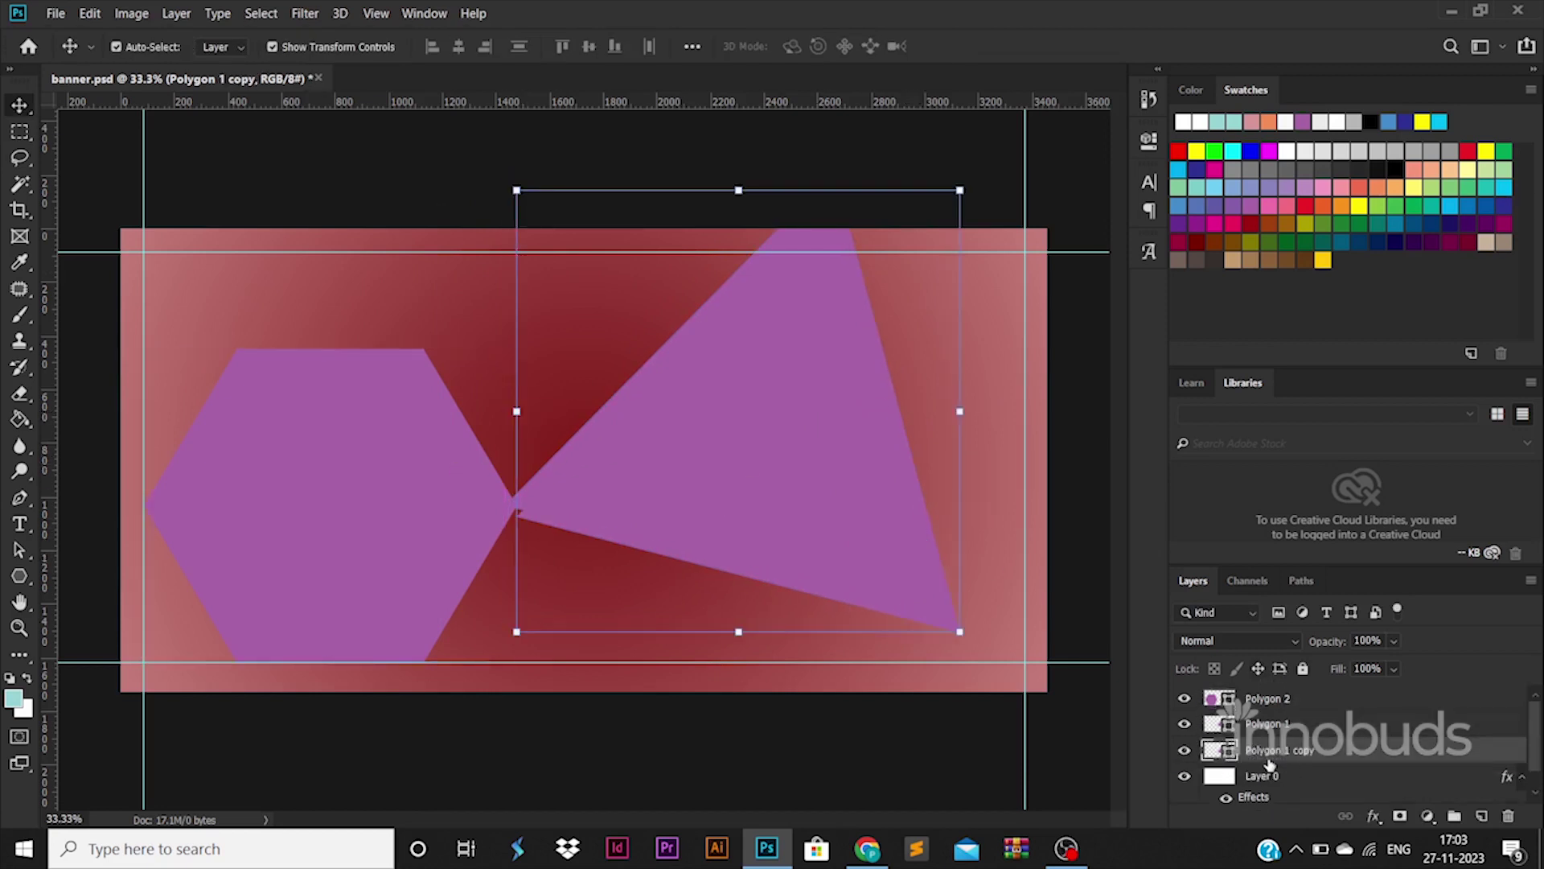
# - Make the triangle copy white and scale it up slightly
pyautogui.doubleClick(1231, 756)
pyautogui.click(1424, 376)
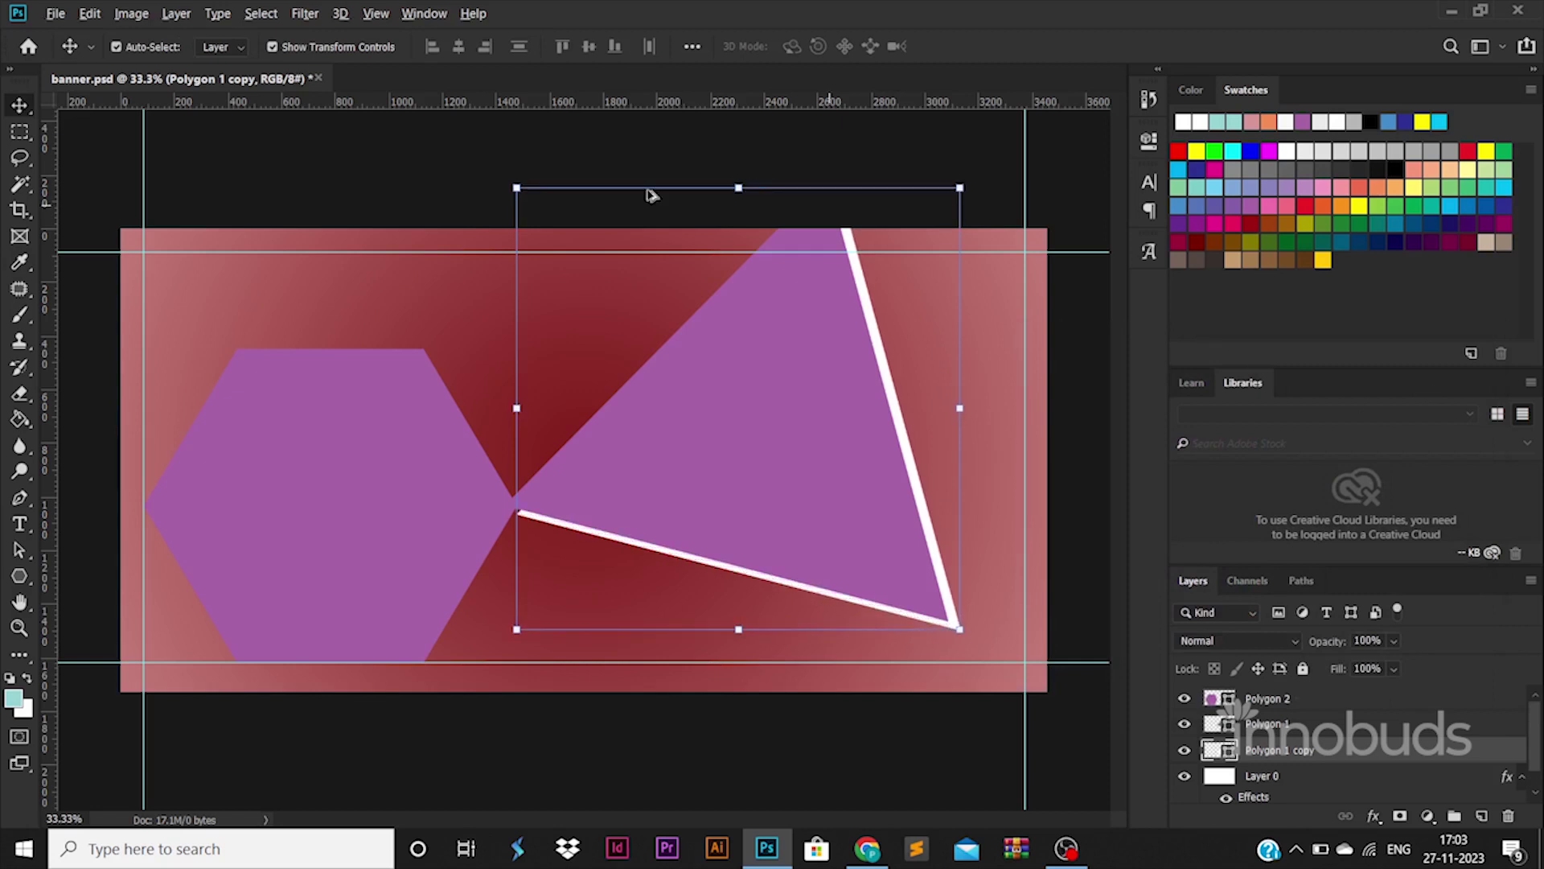
pyautogui.moveTo(511, 180); pyautogui.dragTo(504, 165)
pyautogui.moveTo(898, 403); pyautogui.dragTo(900, 412)
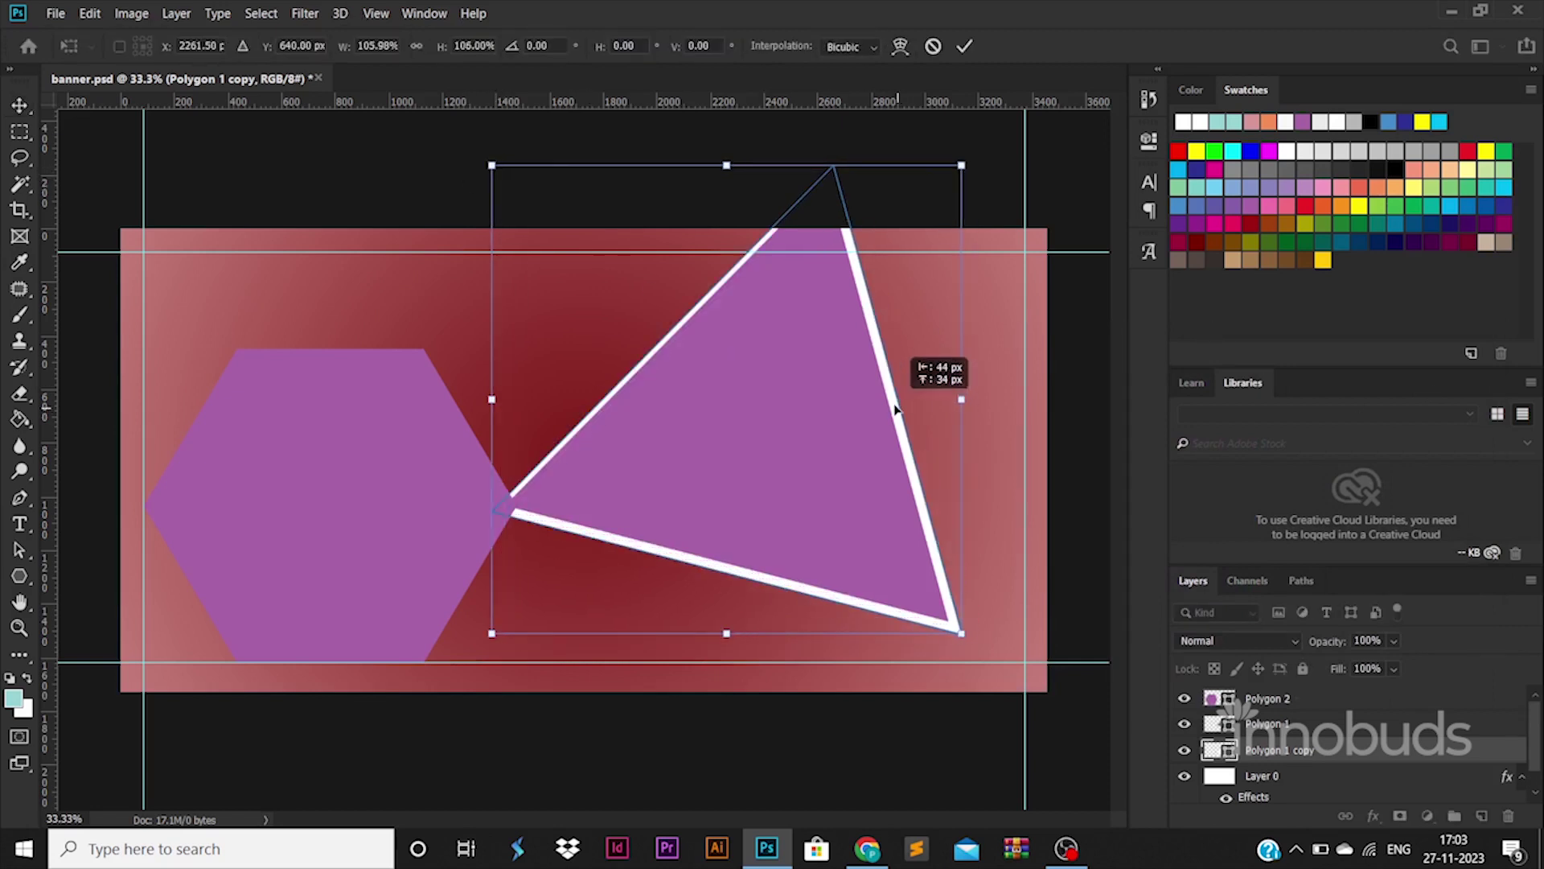
# - Nudge the white copy until an even white edge shows behind the triangle
pyautogui.hotkey('shift', 'Left')
pyautogui.hotkey('shift', 'Left')
pyautogui.hotkey('shift', 'Left')
pyautogui.press('Left')
pyautogui.press('Left')
pyautogui.press('Left')
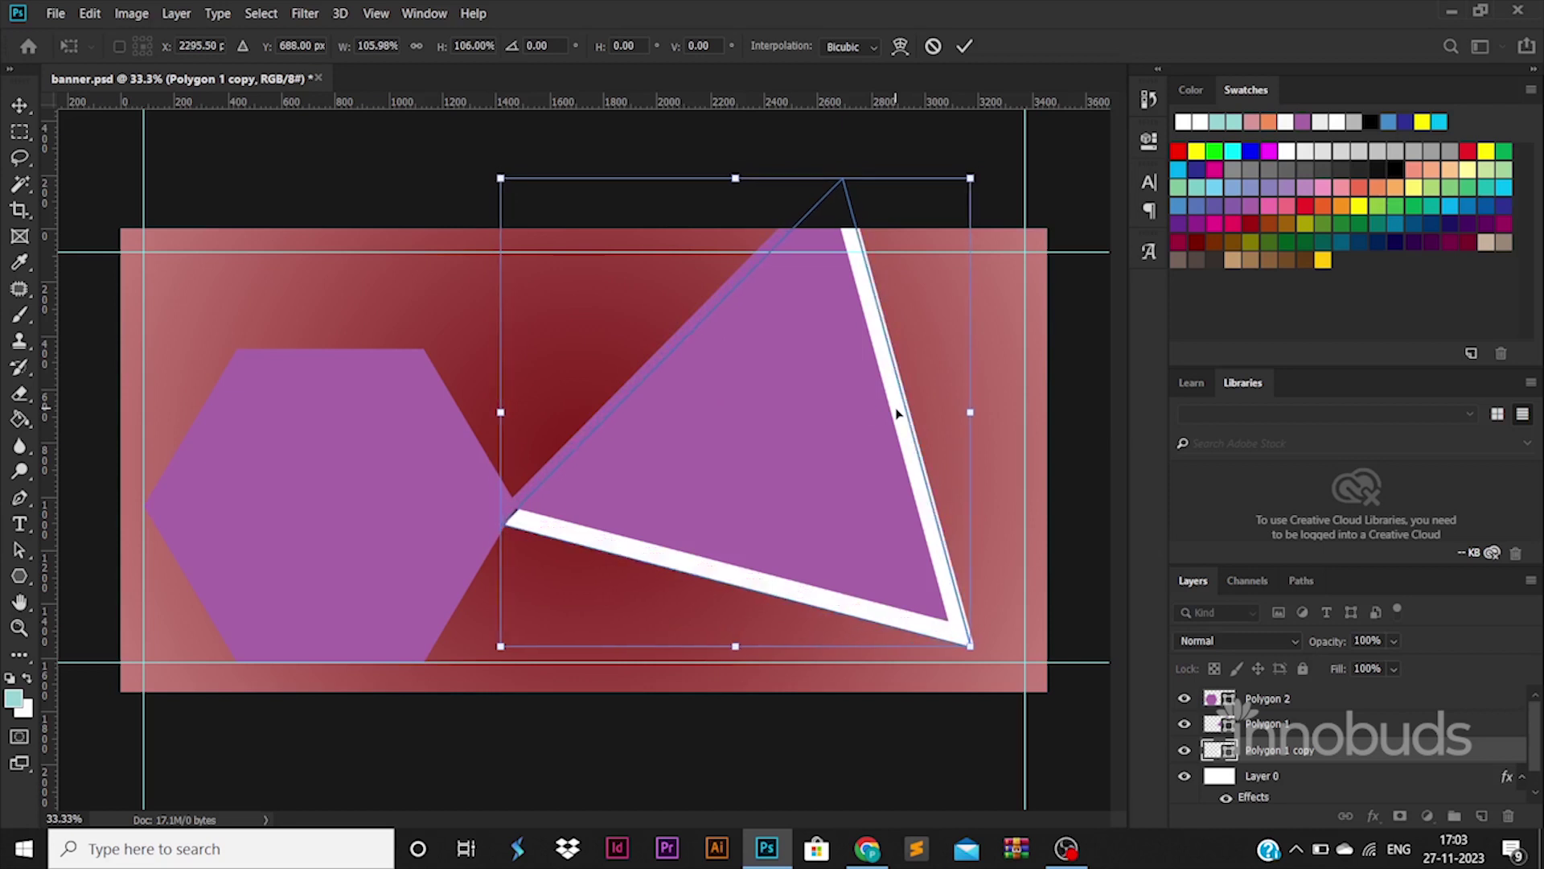
pyautogui.hotkey('shift', 'Down')
pyautogui.press('Down')
pyautogui.press('Down')
pyautogui.press('Down')
pyautogui.press('Left')
pyautogui.press('Left')
pyautogui.press('Left')
pyautogui.press('Up')
pyautogui.press('Up')
pyautogui.press('Up')
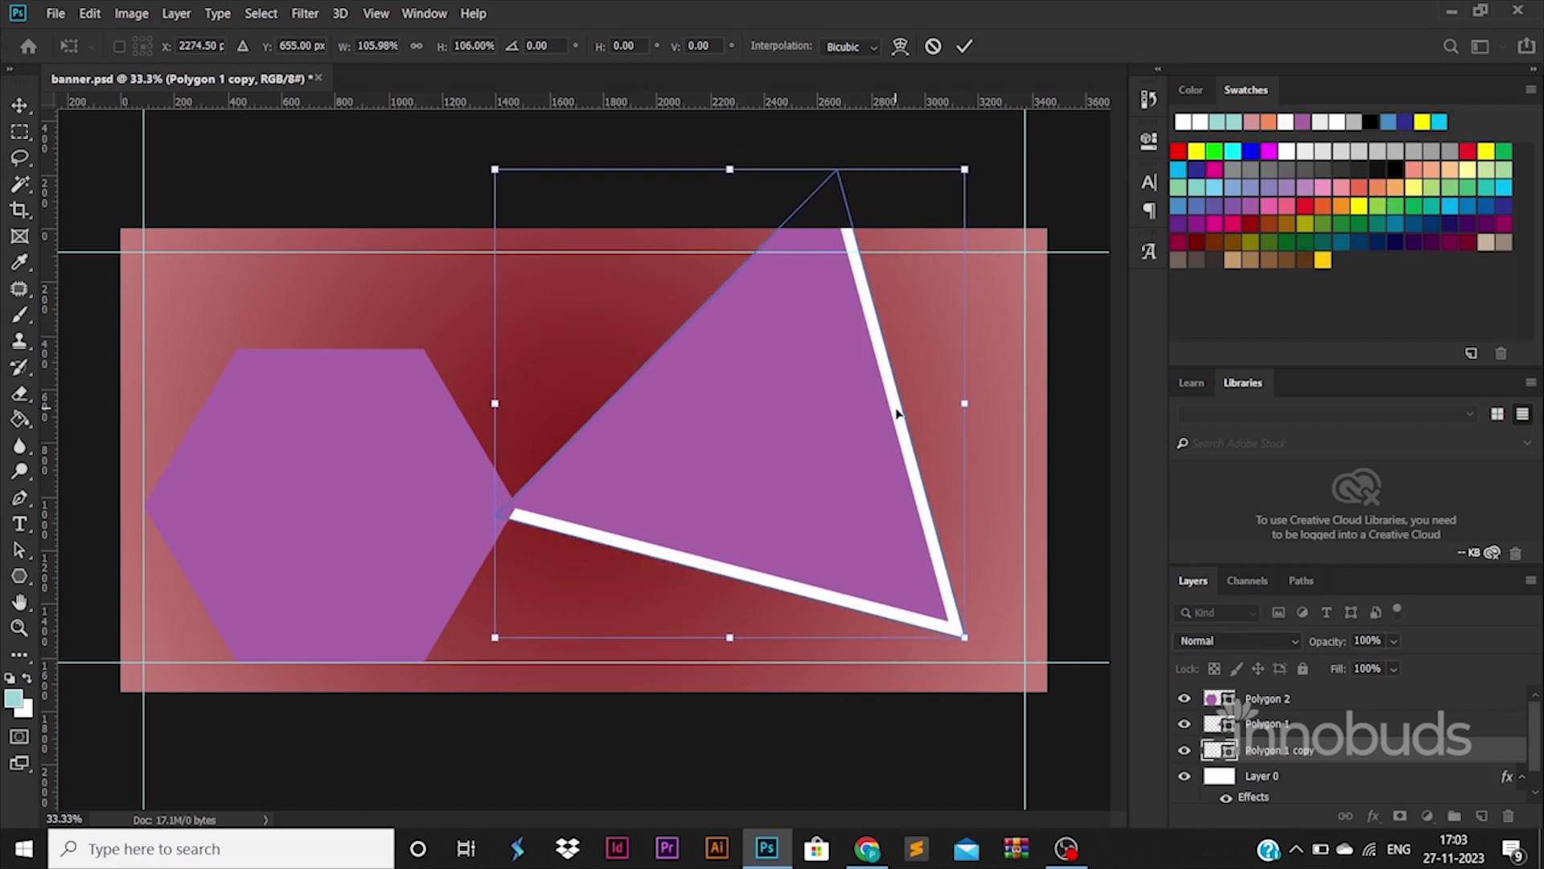
pyautogui.press('Up')
pyautogui.press('Up')
pyautogui.press('Up')
pyautogui.press('Left')
pyautogui.press('Left')
pyautogui.press('Left')
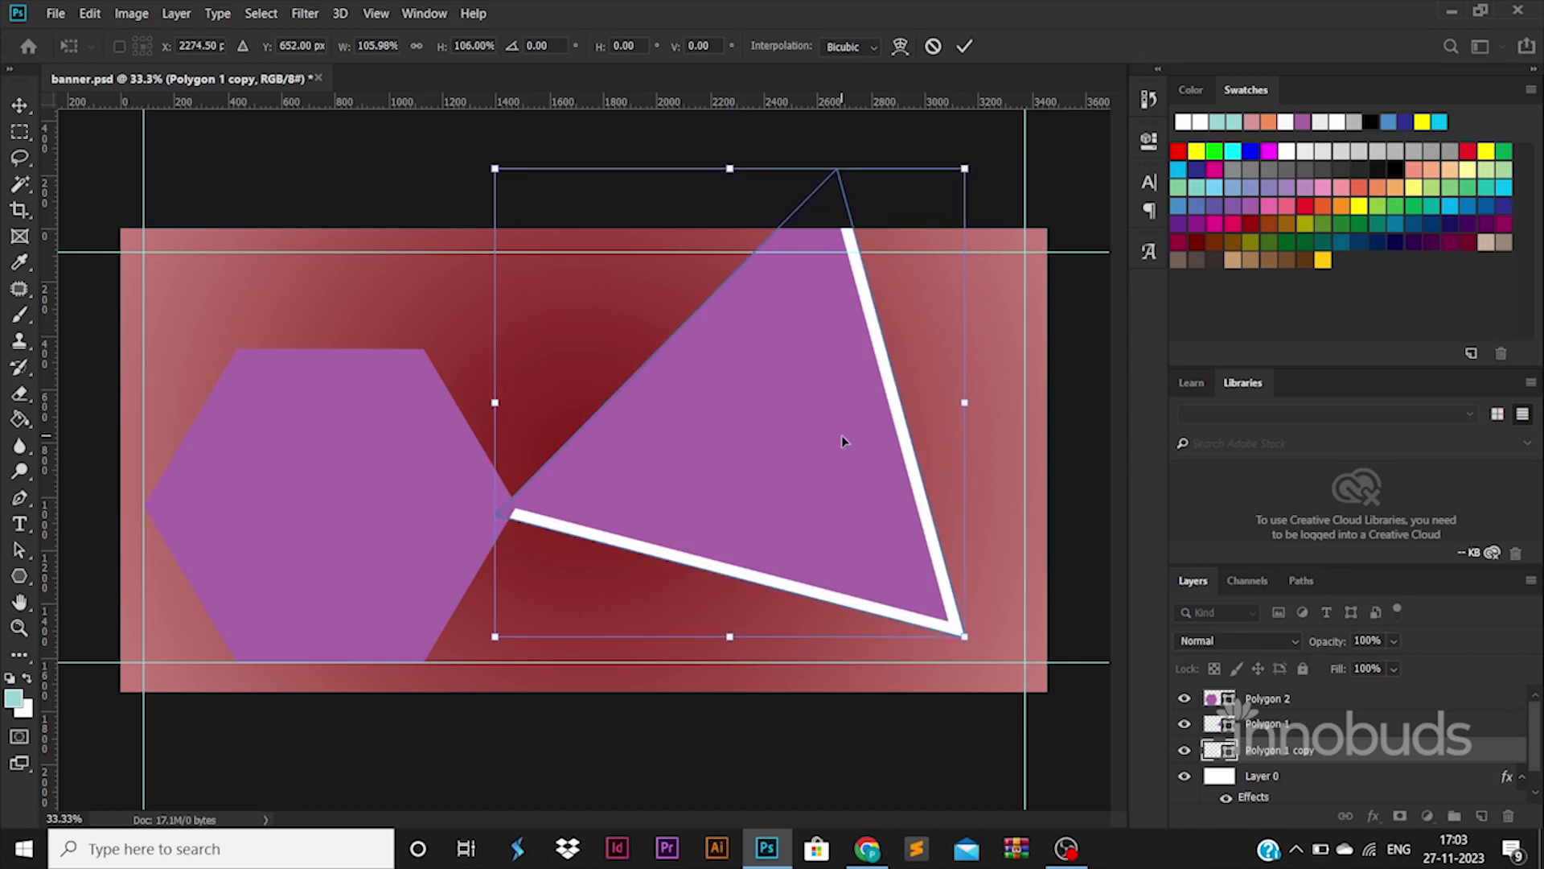
pyautogui.press('Up')
pyautogui.press('Up')
pyautogui.press('Up')
pyautogui.press('Right')
pyautogui.press('Right')
pyautogui.press('Right')
pyautogui.press('Down')
pyautogui.press('Down')
pyautogui.press('Down')
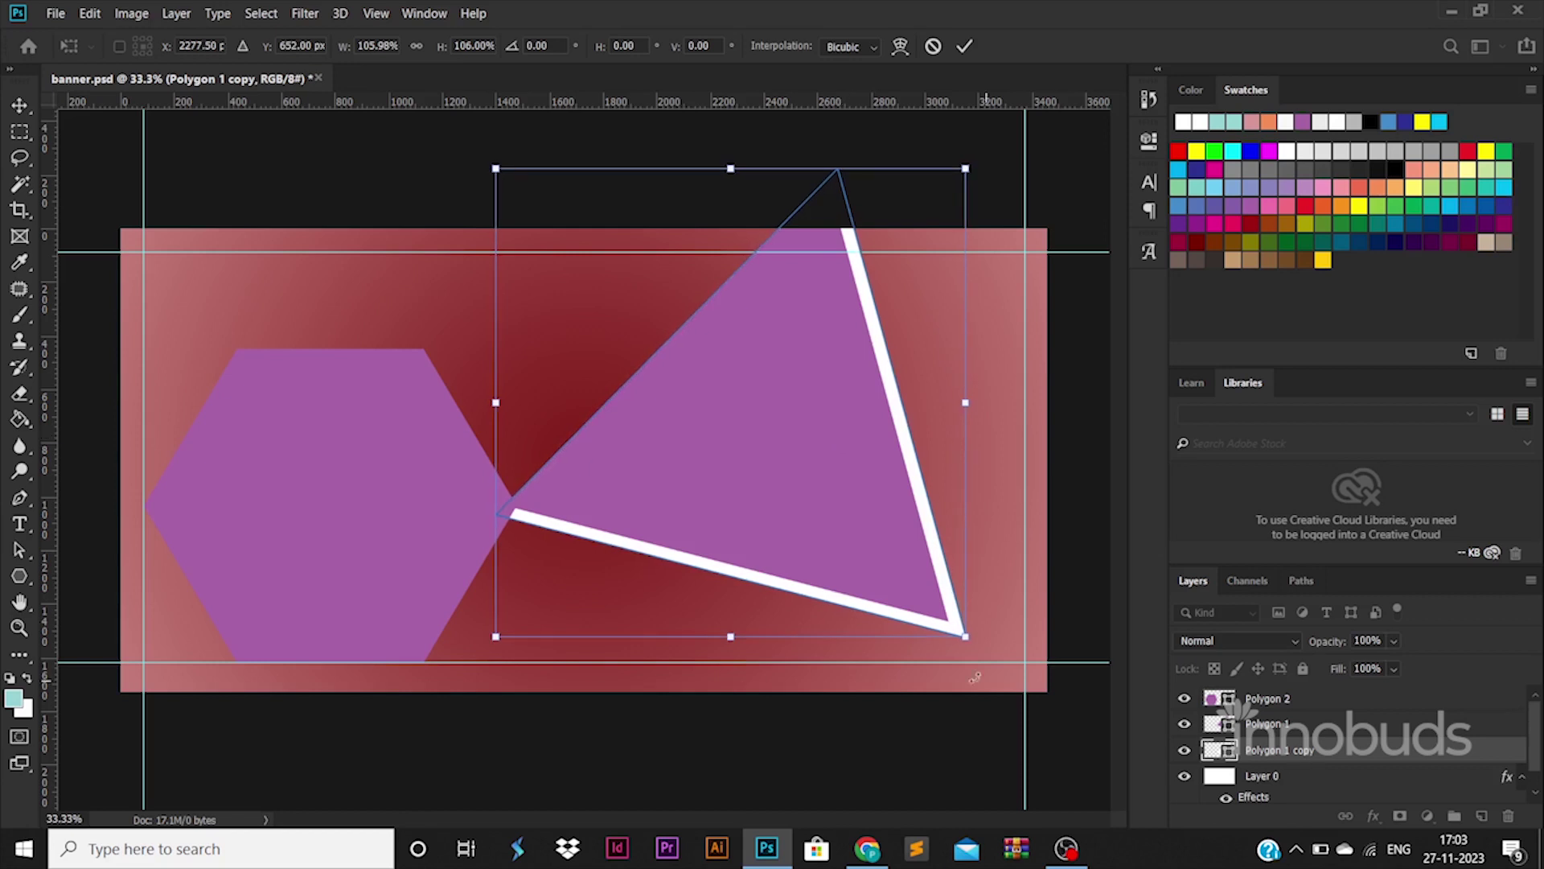
pyautogui.press('Return')
# - Turn the hexagon into a hollow shape with a thick white outline
pyautogui.click(344, 534)
pyautogui.click(20, 576)
pyautogui.click(225, 46)
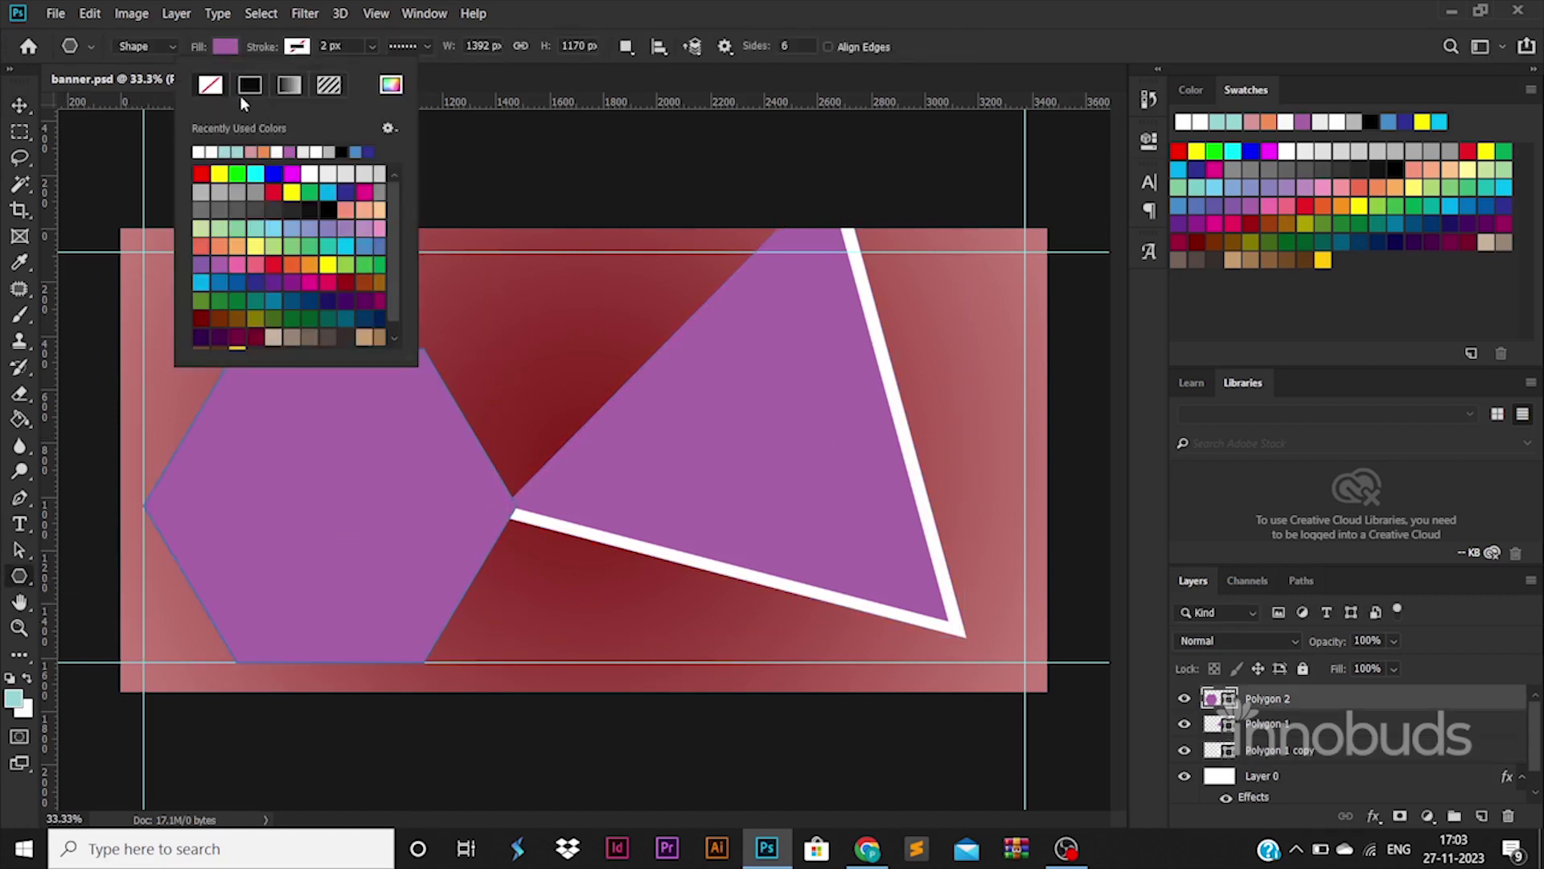
pyautogui.click(404, 46)
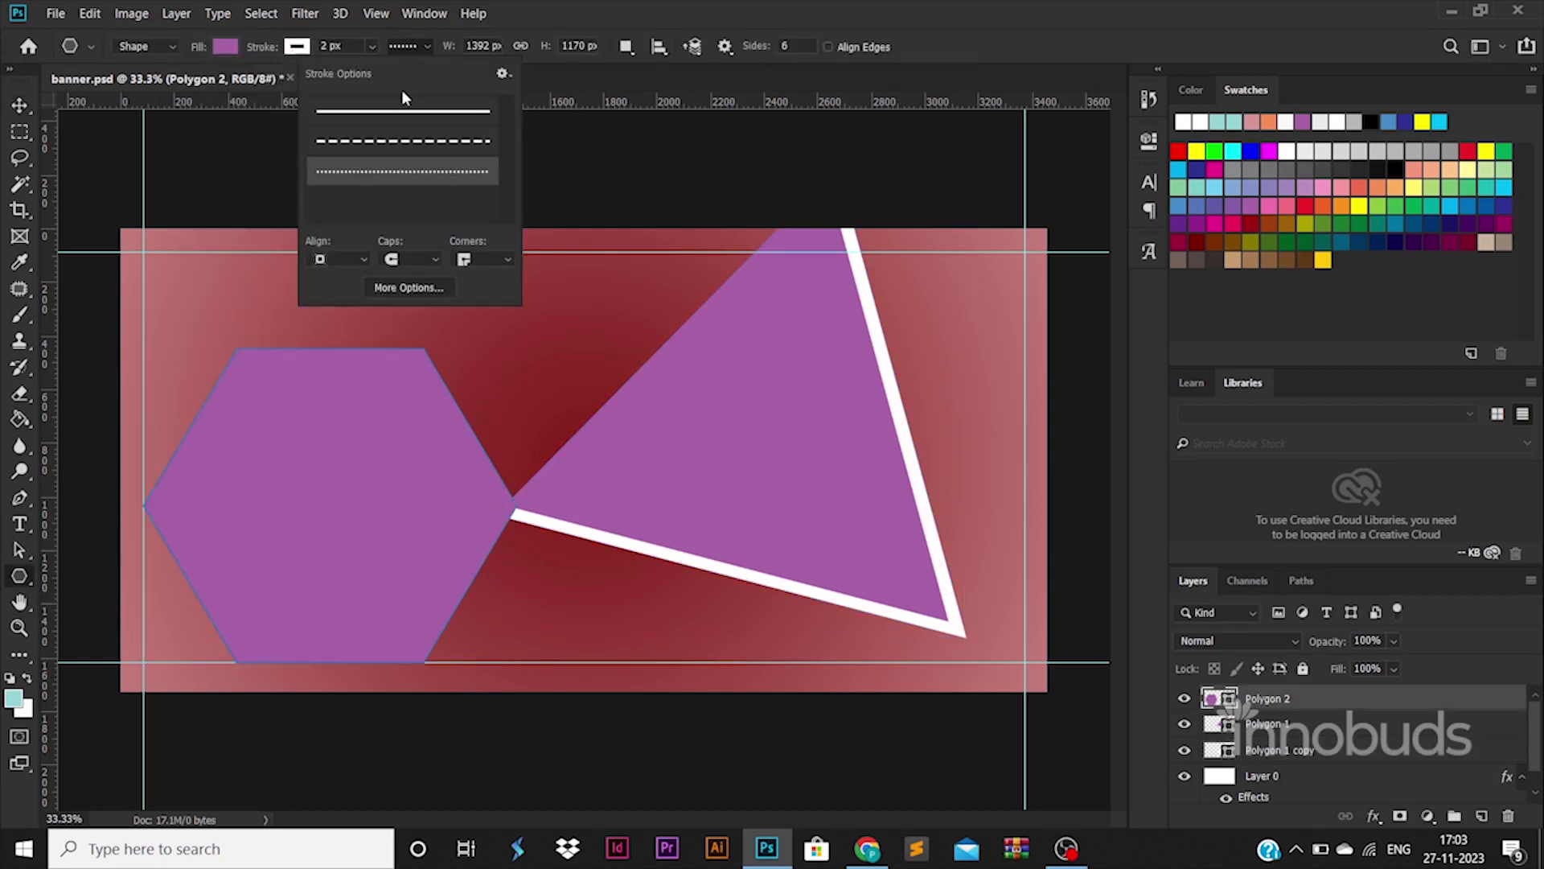
pyautogui.click(319, 47)
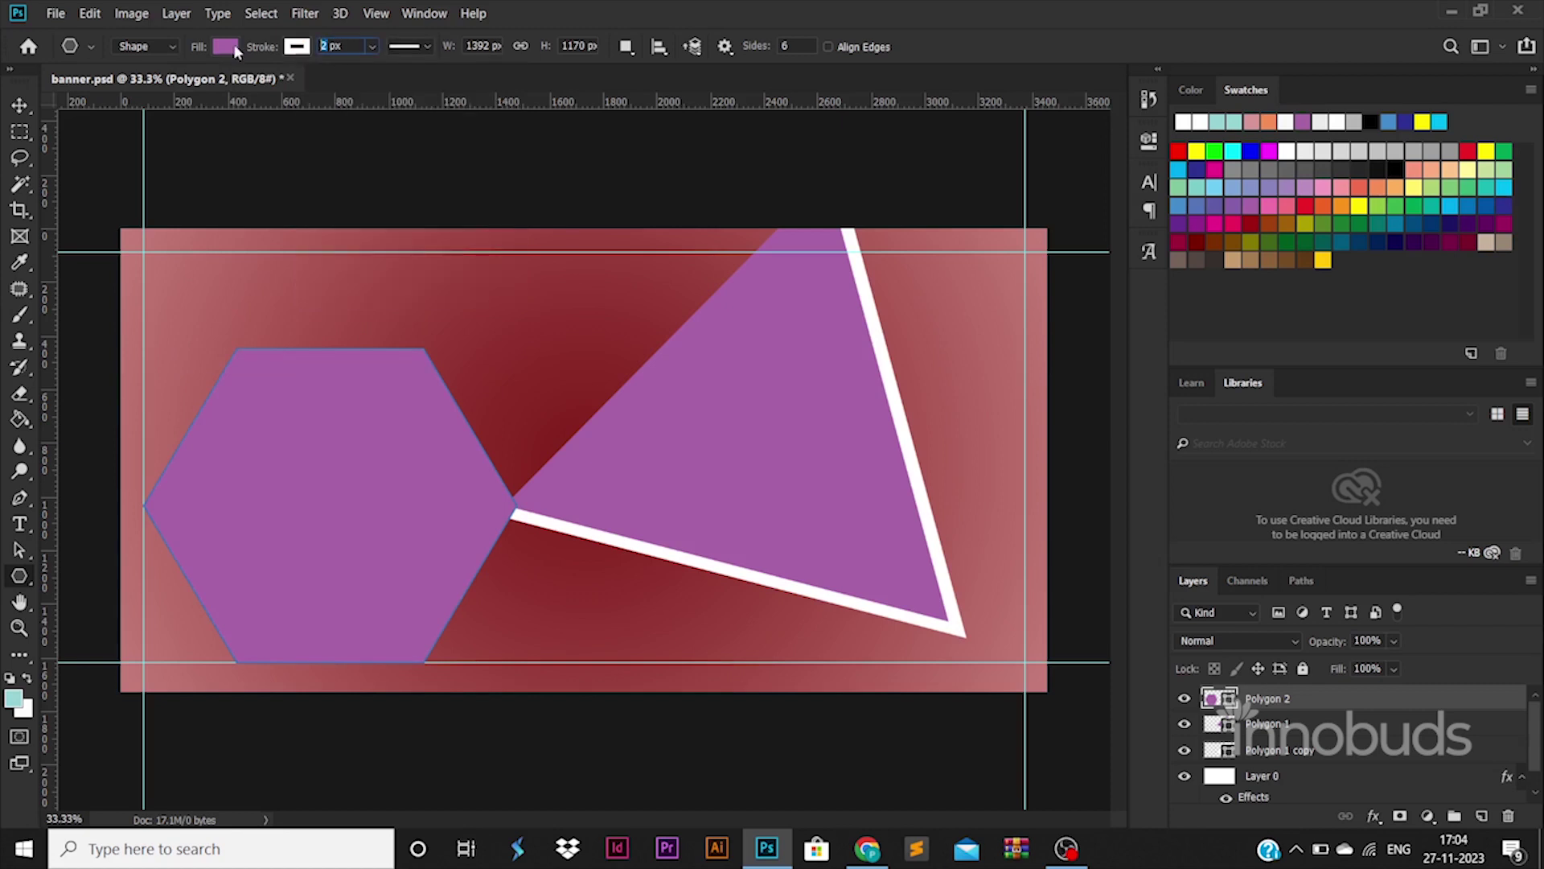
pyautogui.write('10')
pyautogui.press('Return')
pyautogui.press('Return')
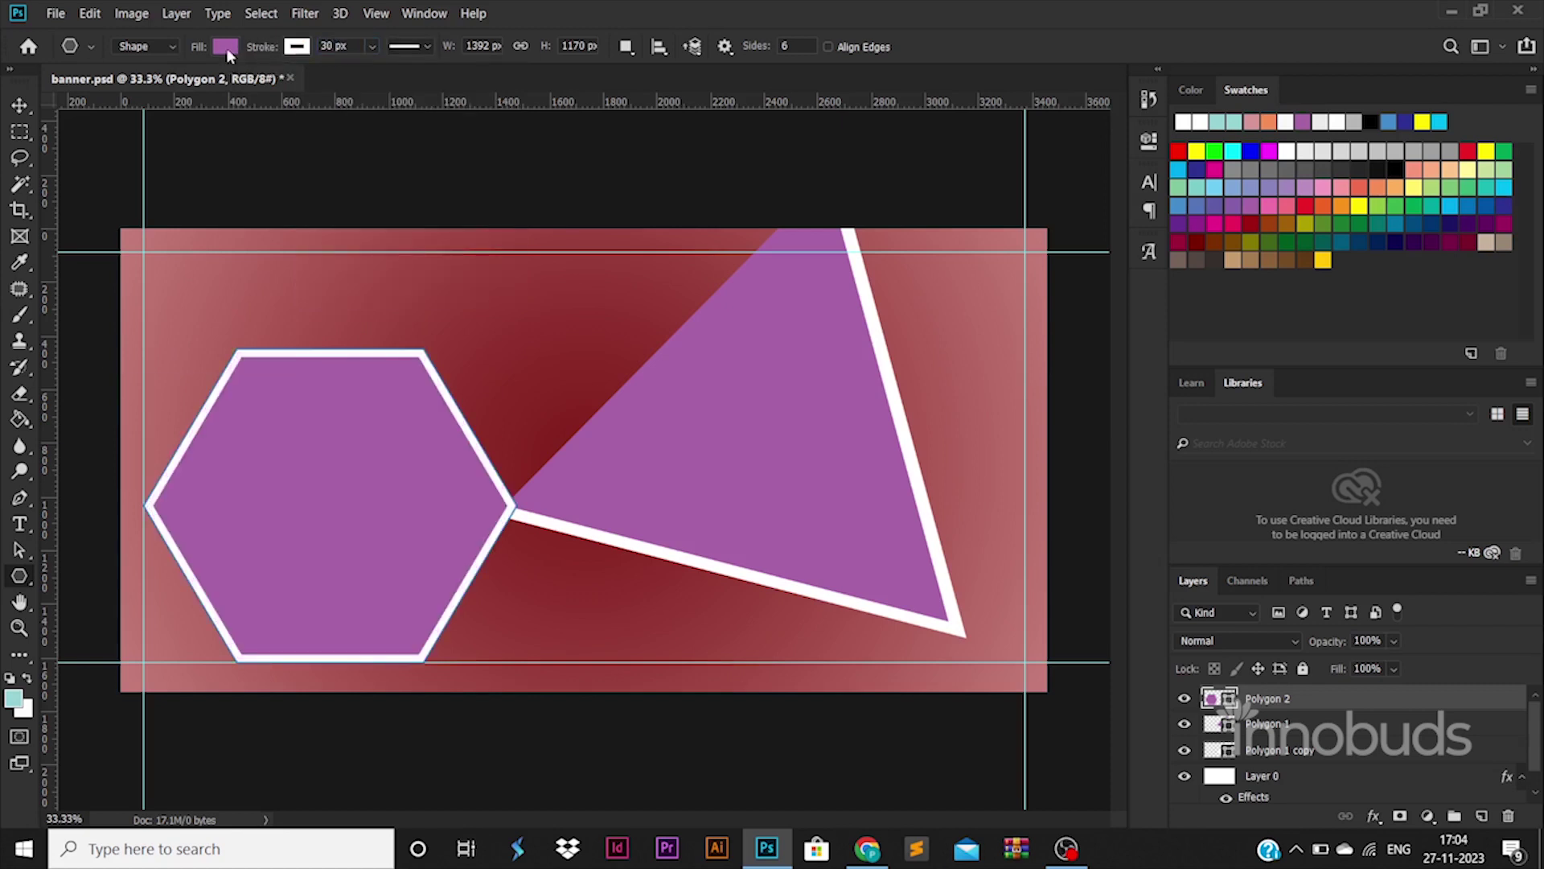
pyautogui.click(225, 47)
pyautogui.click(141, 86)
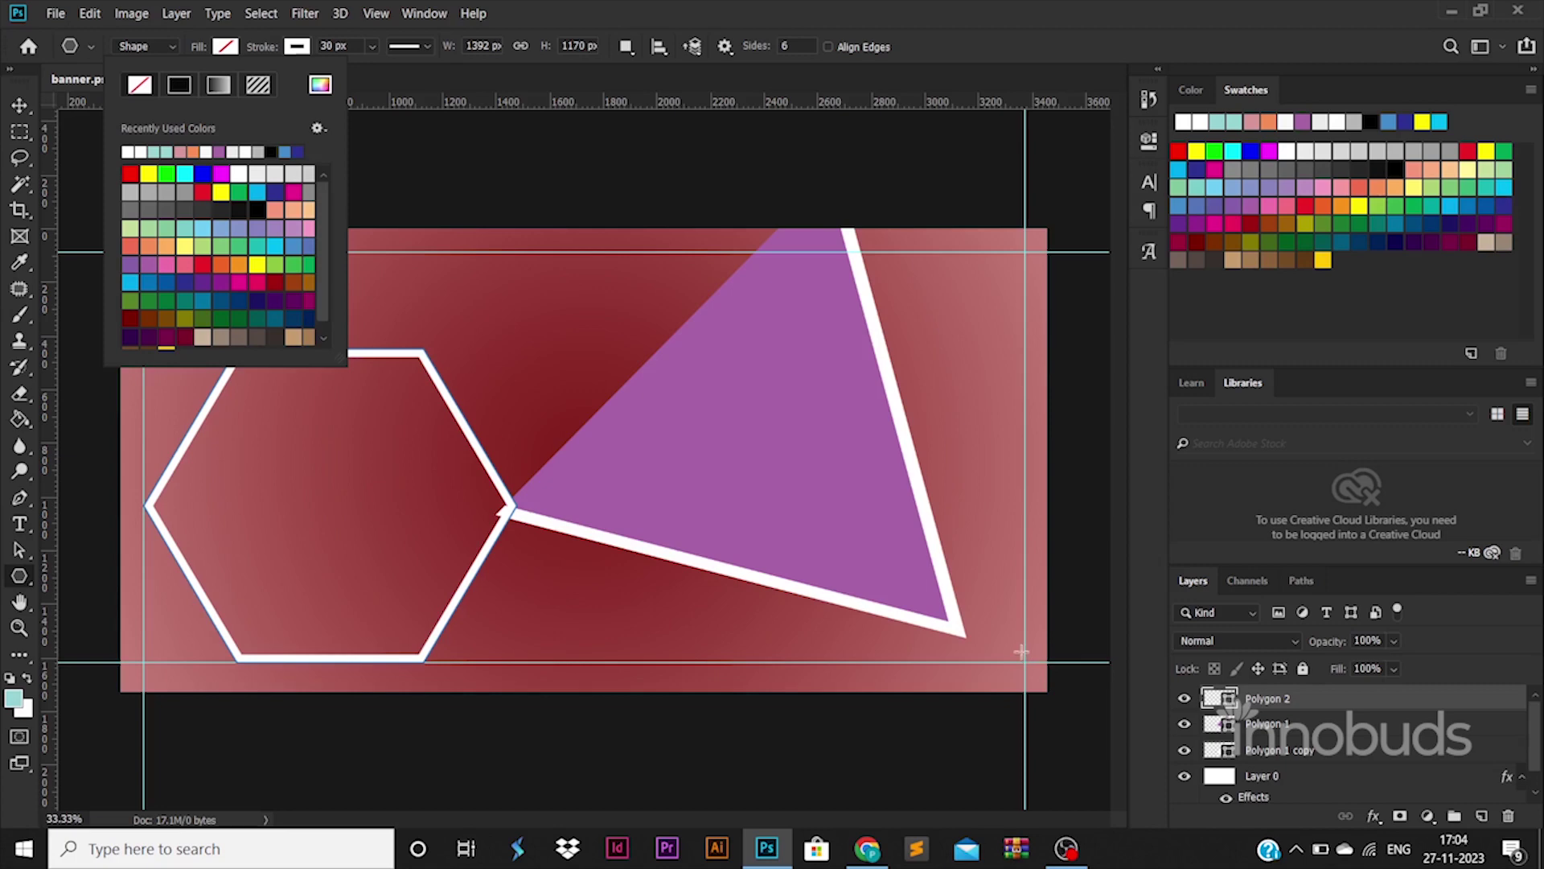
# - Drag the dining-room photo from the 123 BANNER 019 folder into the banner
pyautogui.click(225, 848)
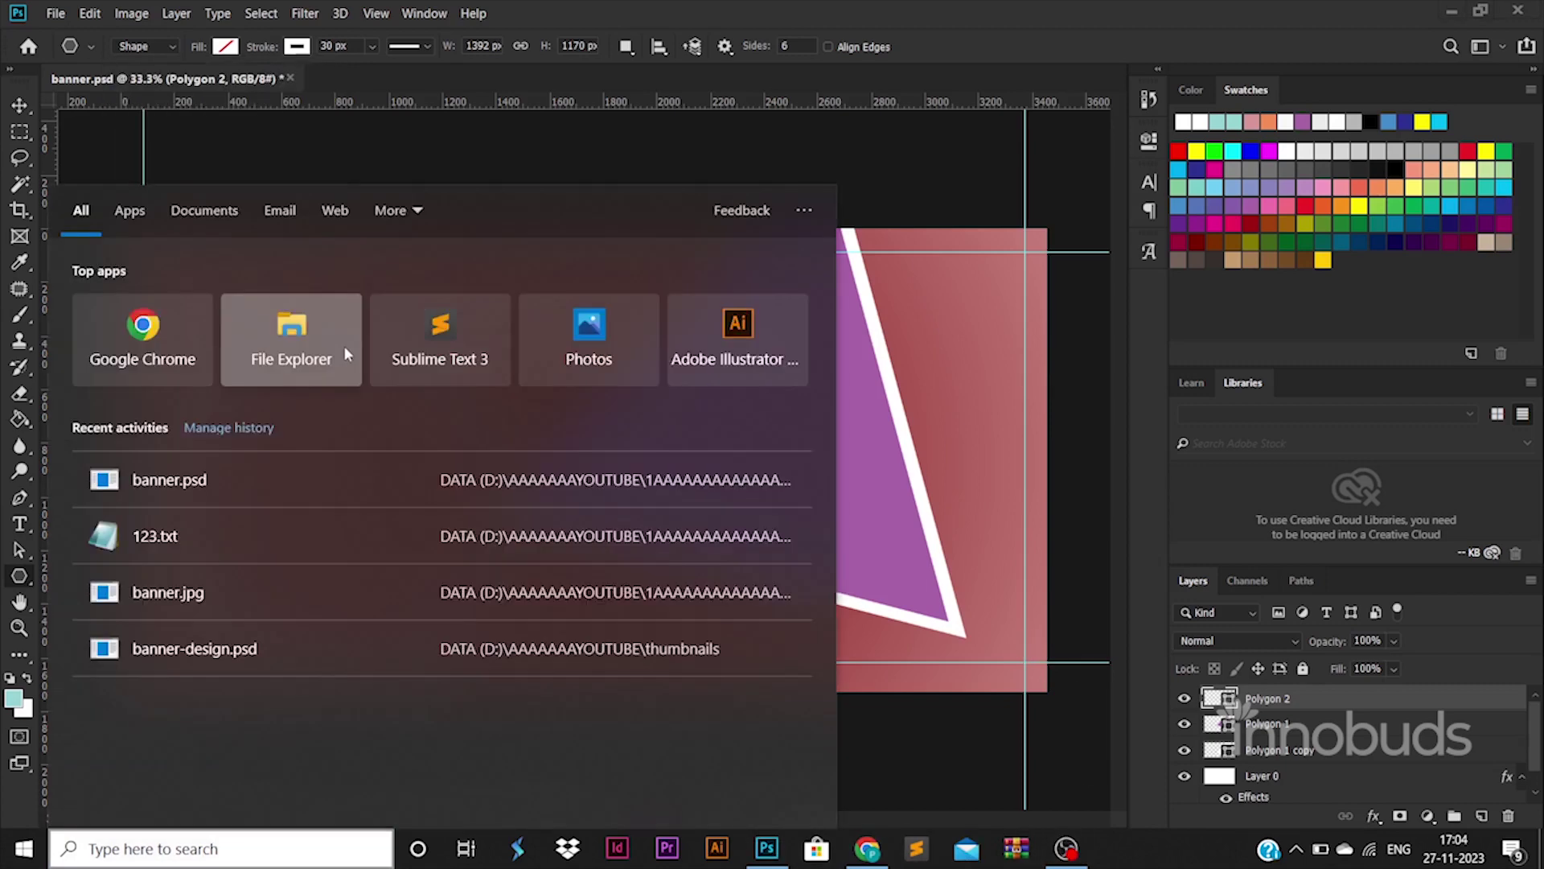
pyautogui.click(345, 348)
pyautogui.click(536, 474)
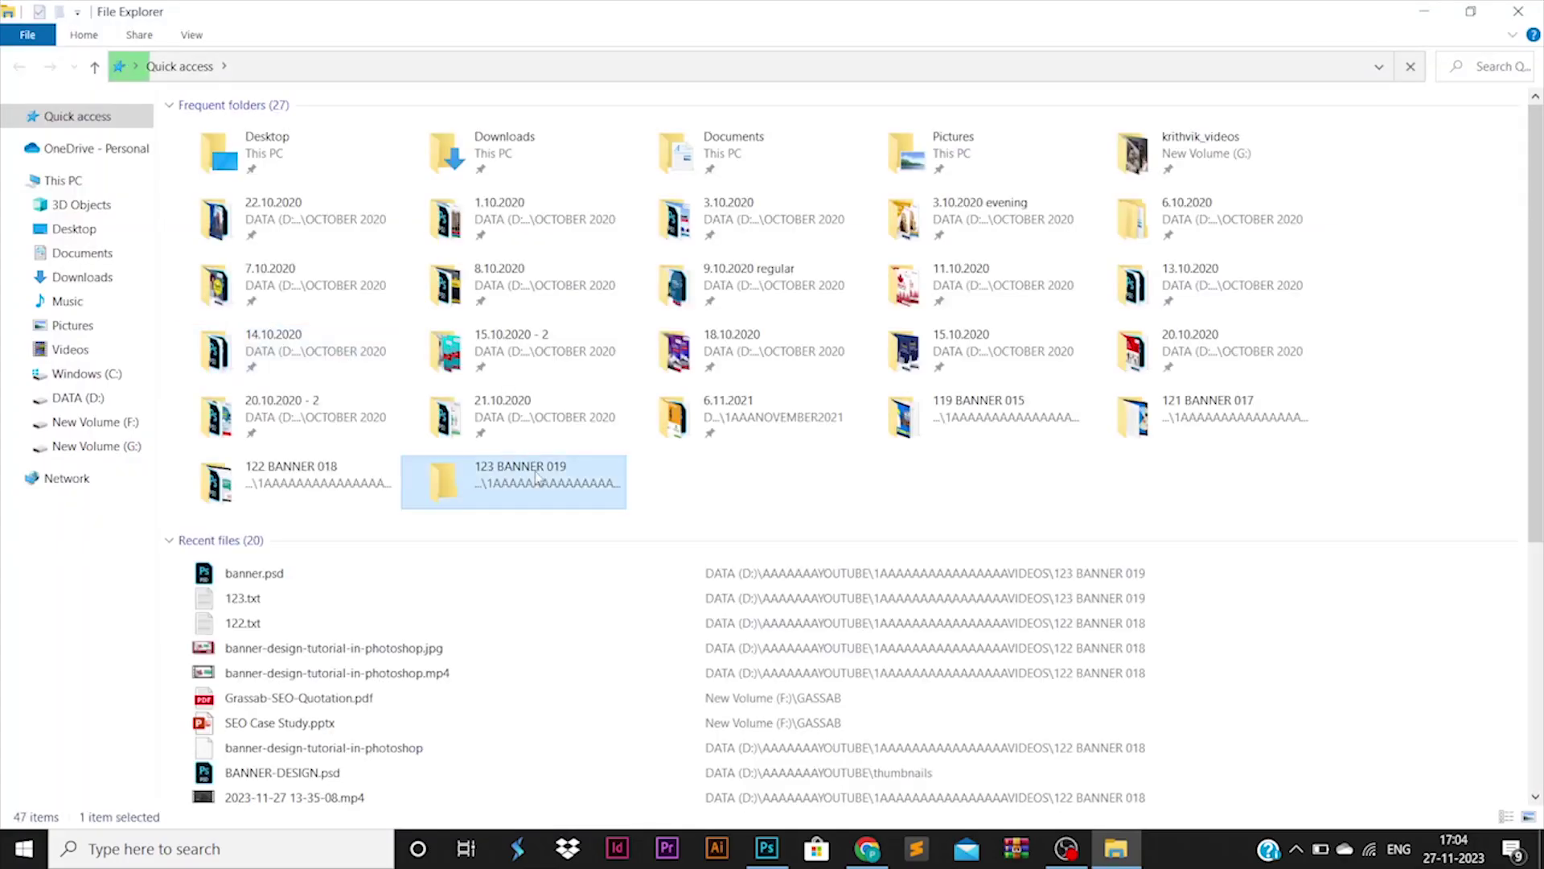
pyautogui.doubleClick(536, 475)
pyautogui.moveTo(448, 153); pyautogui.dragTo(491, 531)
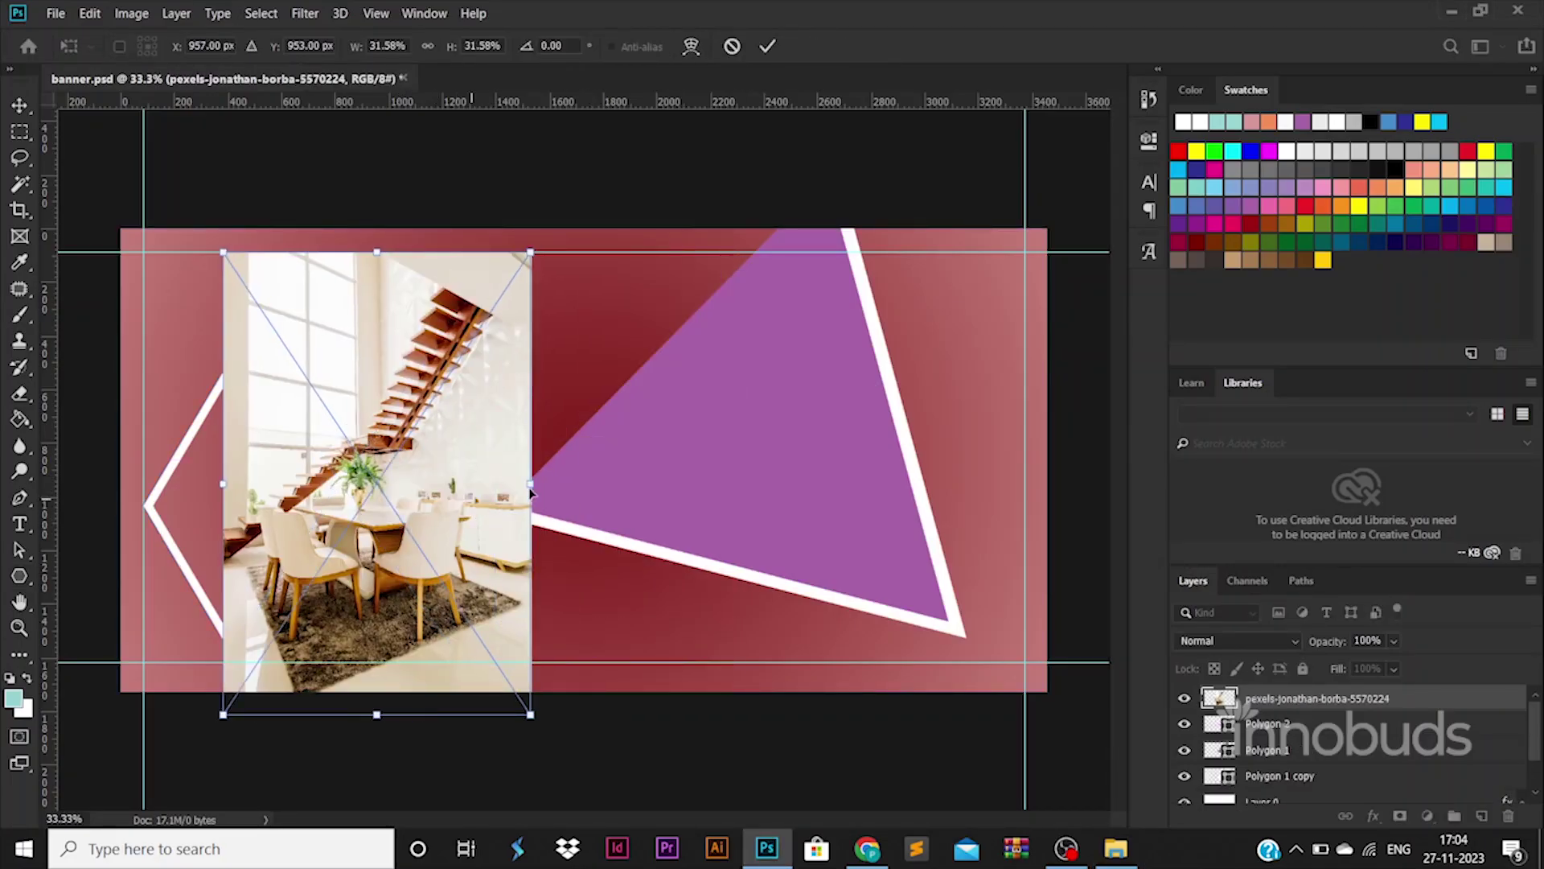
# - Enlarge the dining-room photo and position it over the banner's left side
pyautogui.moveTo(533, 483); pyautogui.dragTo(637, 471)
pyautogui.moveTo(563, 514); pyautogui.dragTo(464, 497)
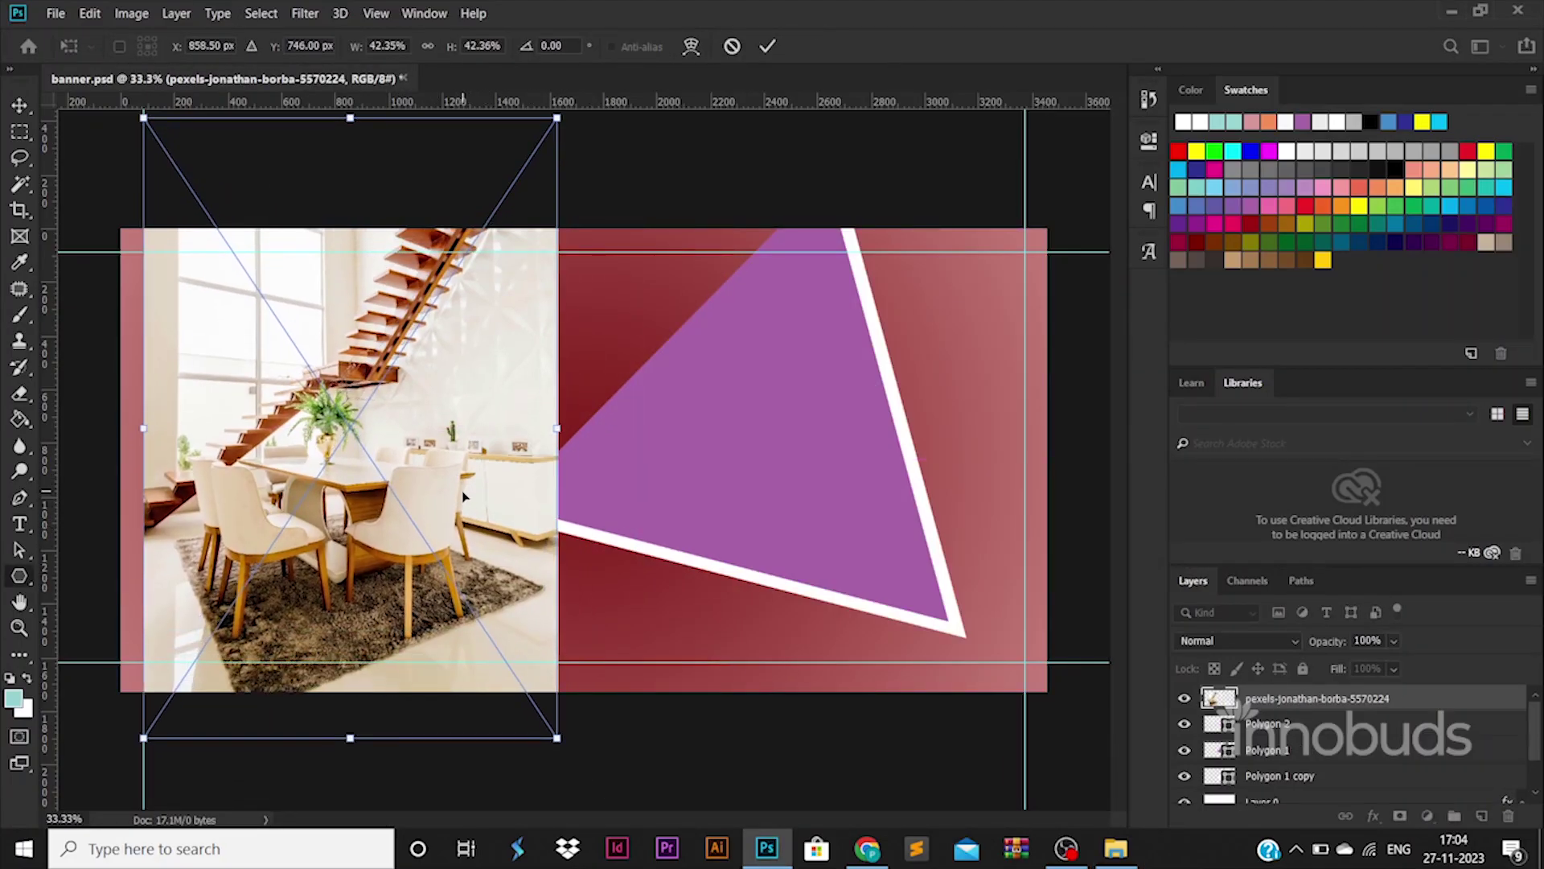
pyautogui.press('Return')
# - Trim the photo to the hexagon by deleting everything outside its selection
pyautogui.click(1267, 723)
pyautogui.click(225, 46)
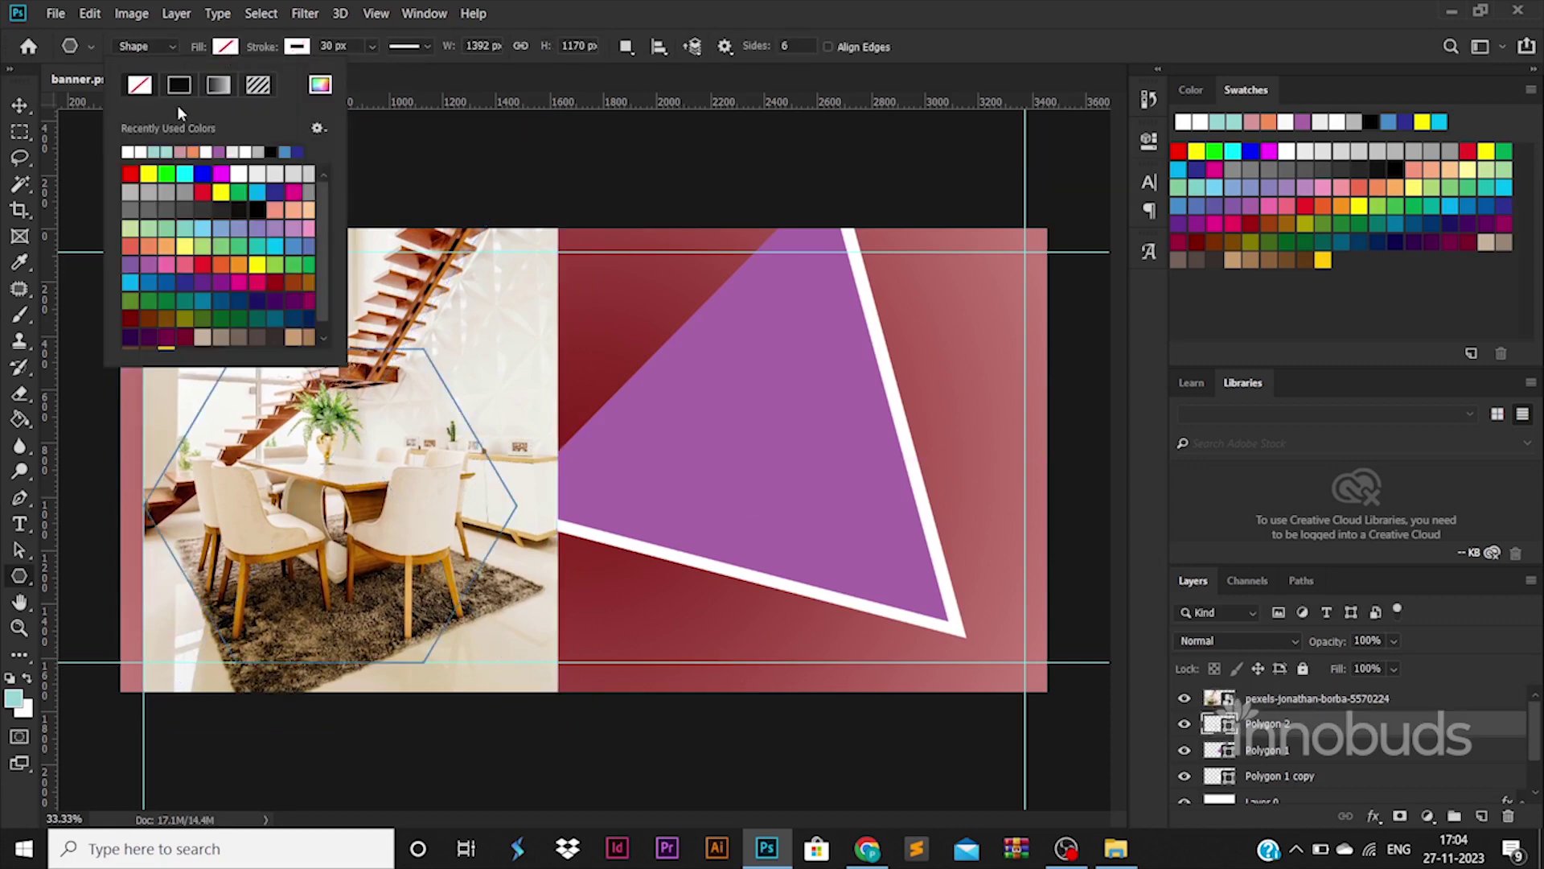
pyautogui.click(1215, 724)
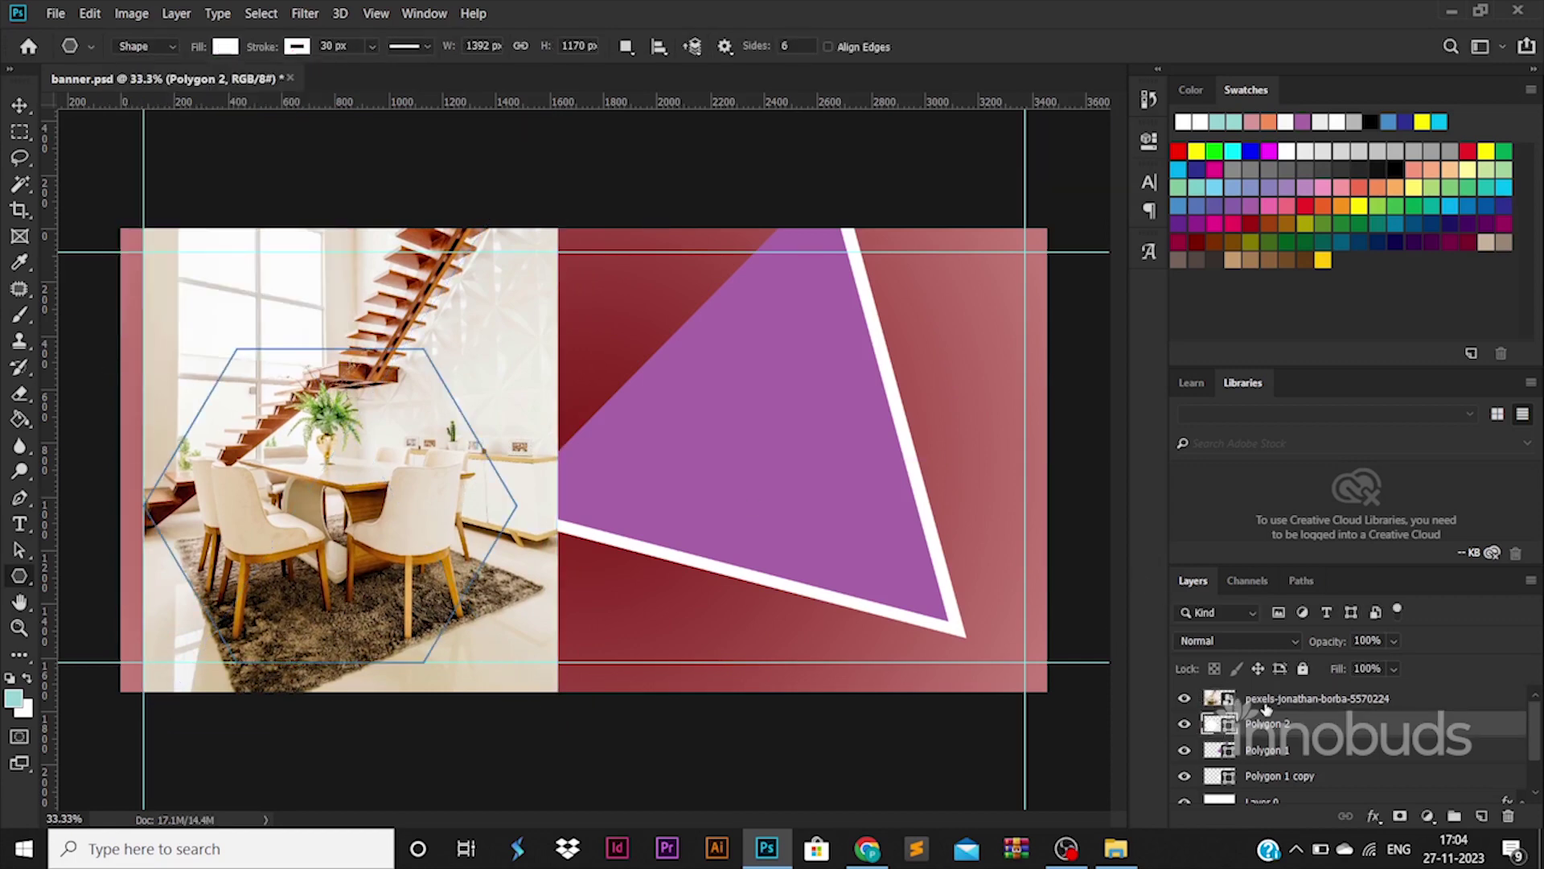
pyautogui.click(1320, 698)
pyautogui.keyDown('ctrl'); pyautogui.click(1219, 724); pyautogui.keyUp('ctrl')
pyautogui.rightClick(1287, 699)
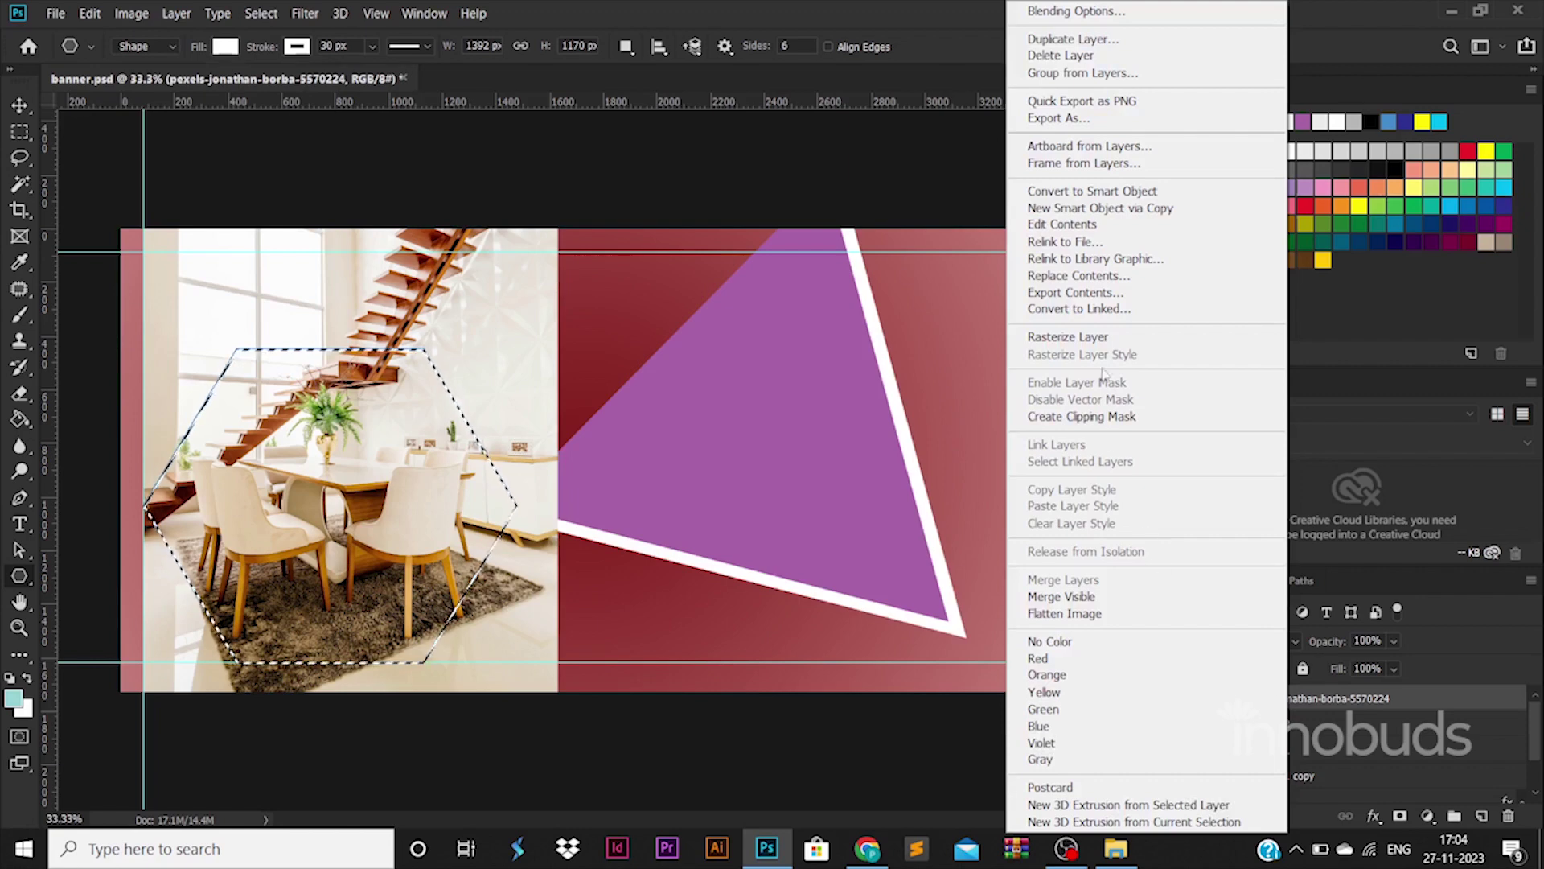
pyautogui.click(1102, 338)
pyautogui.hotkey('ctrl', 'shift', 'i')
pyautogui.press('Delete')
pyautogui.hotkey('ctrl', 'd')
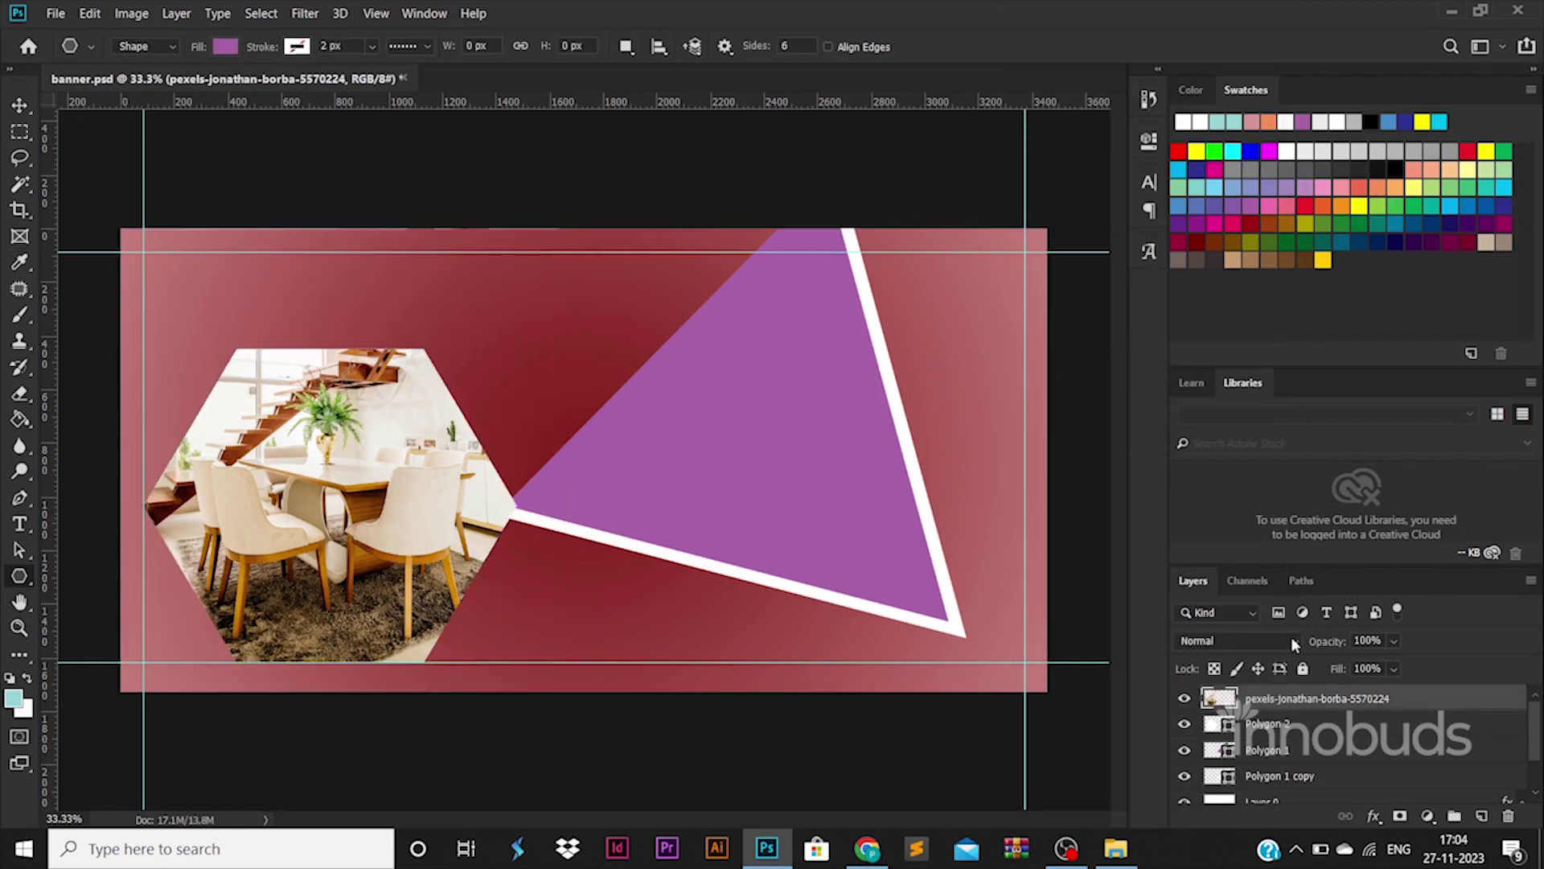
# - Add a 21 px white outside Stroke around the hexagon photo
pyautogui.doubleClick(1436, 708)
pyautogui.click(842, 508)
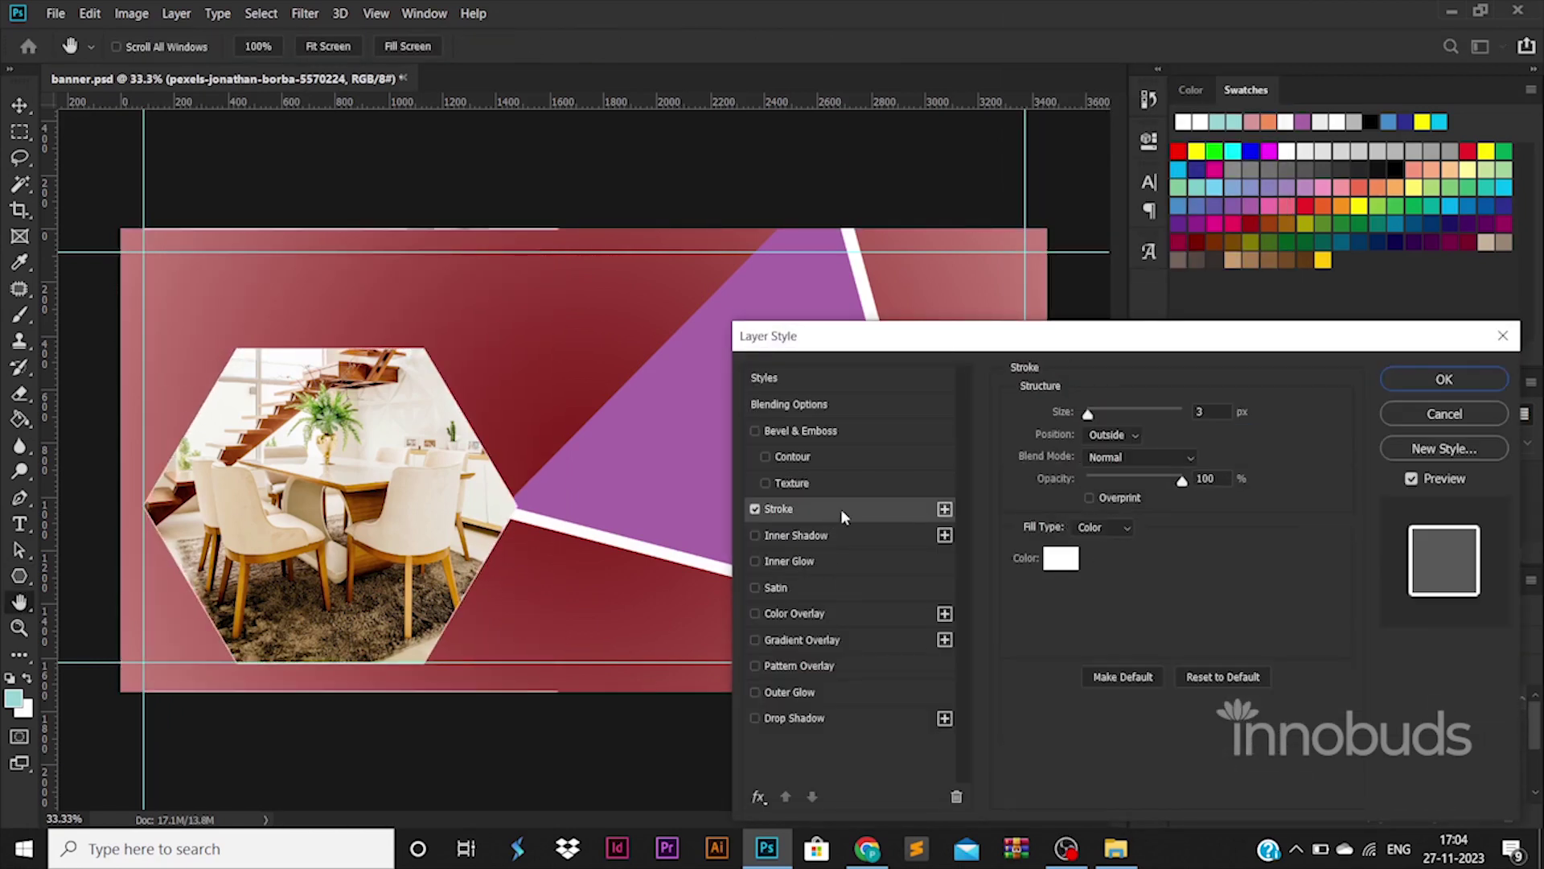
pyautogui.moveTo(1089, 416); pyautogui.dragTo(1118, 416)
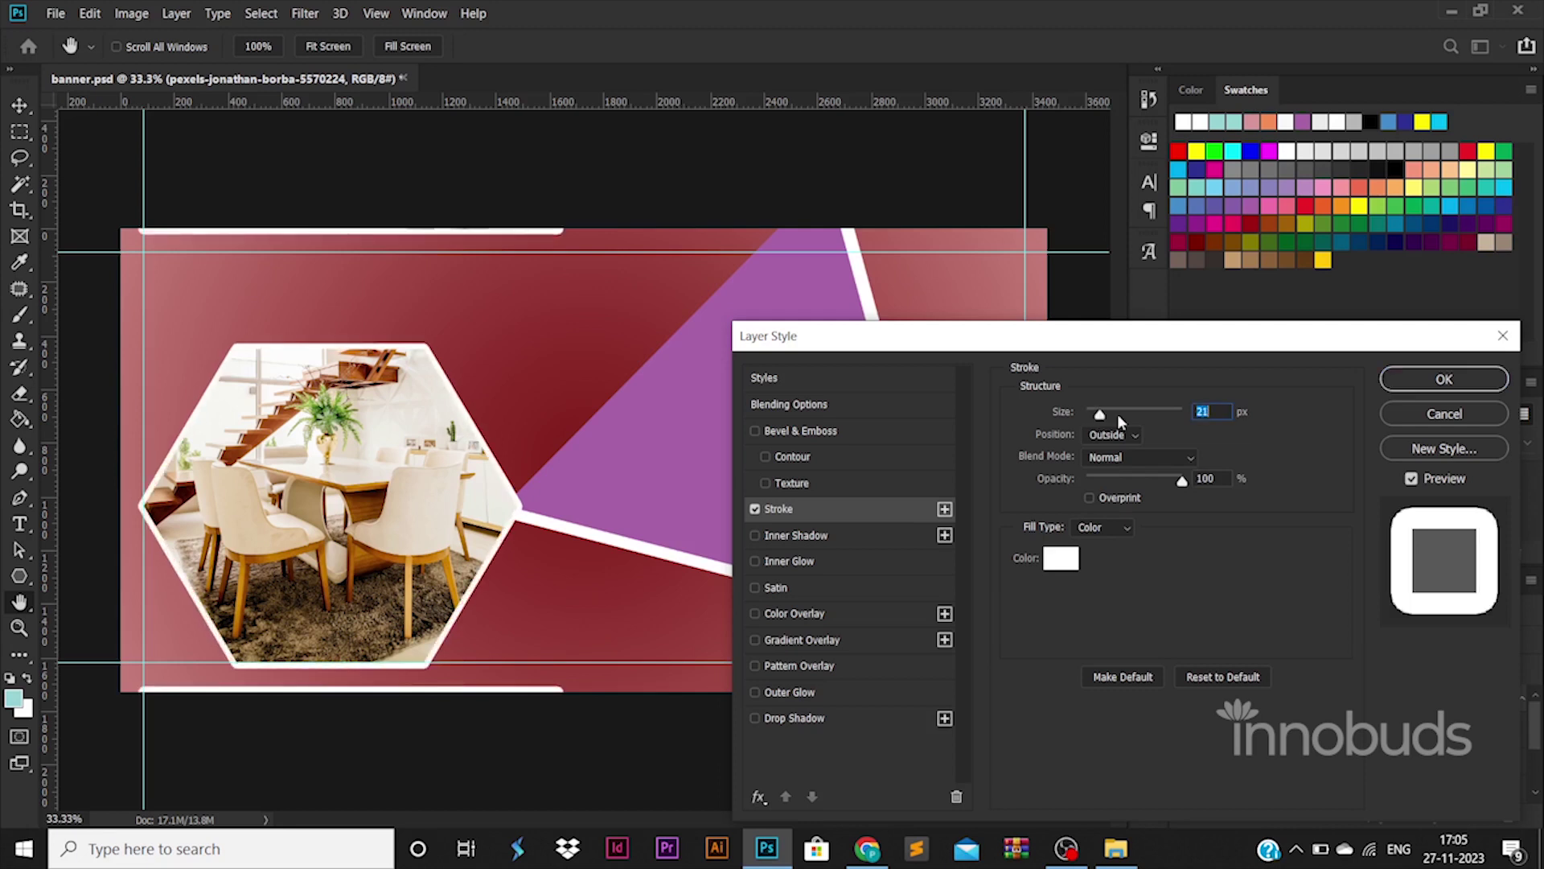
pyautogui.click(1498, 377)
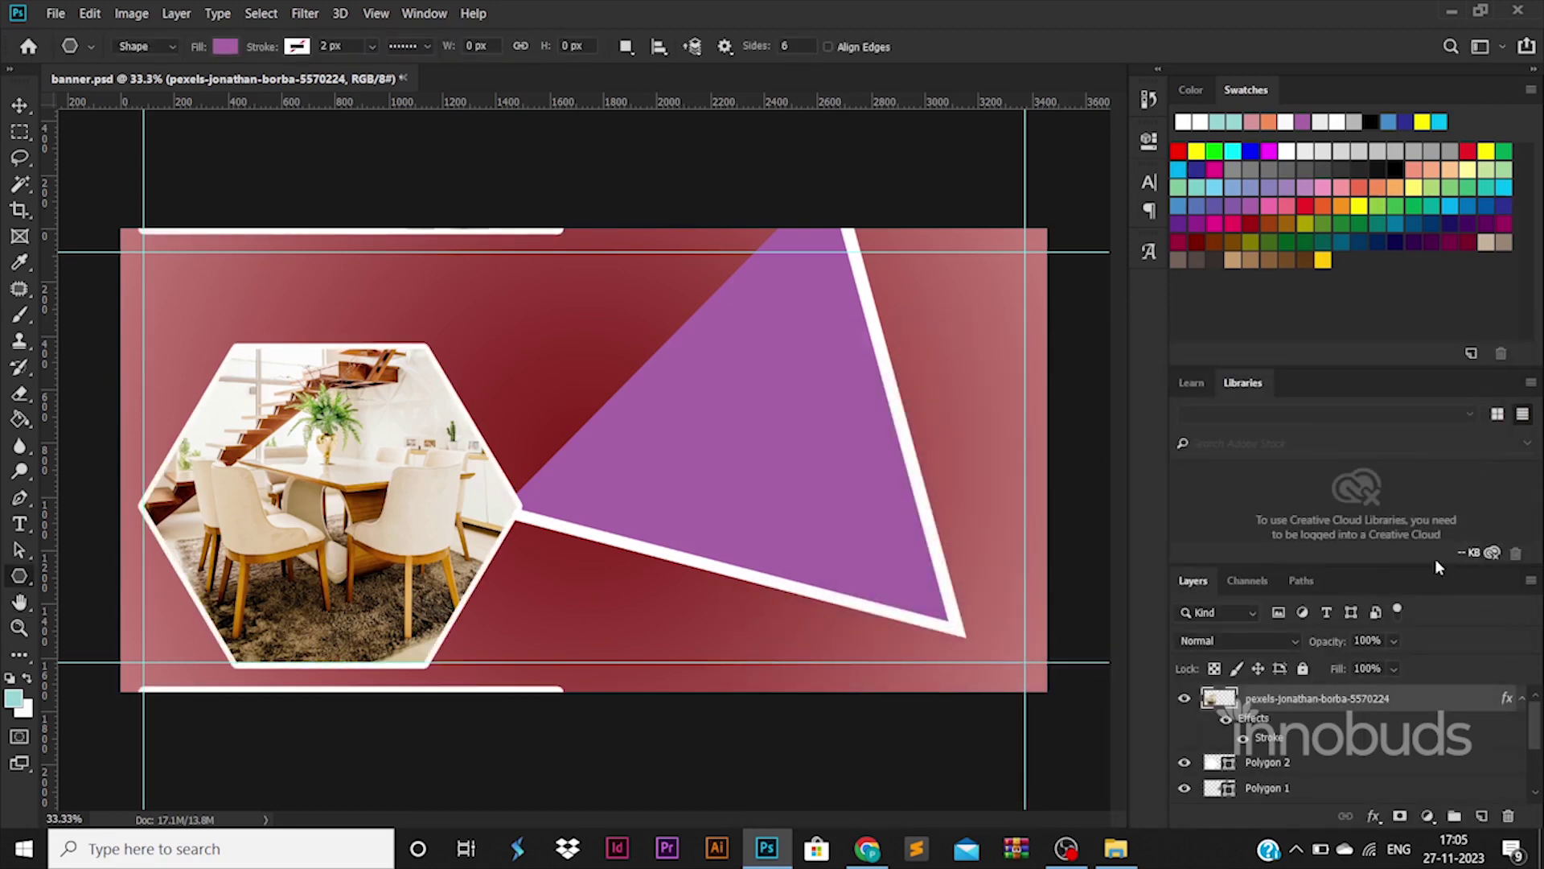
pyautogui.click(19, 134)
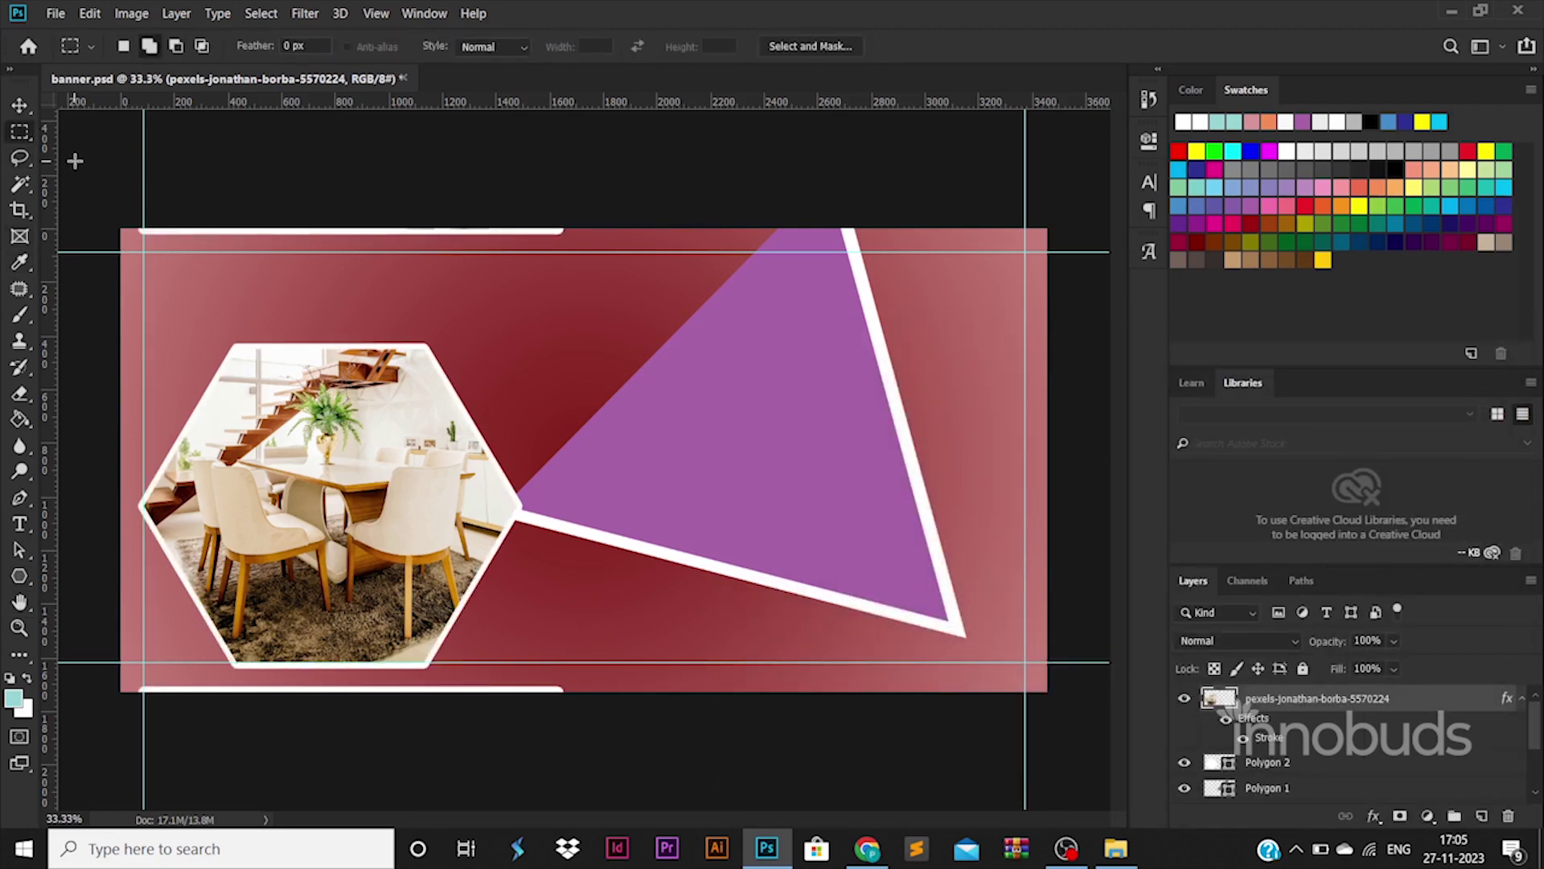
pyautogui.click(1273, 761)
# - Shrink the layer slightly and delete the leftover photo strip at the top edge
pyautogui.hotkey('ctrl', 't')
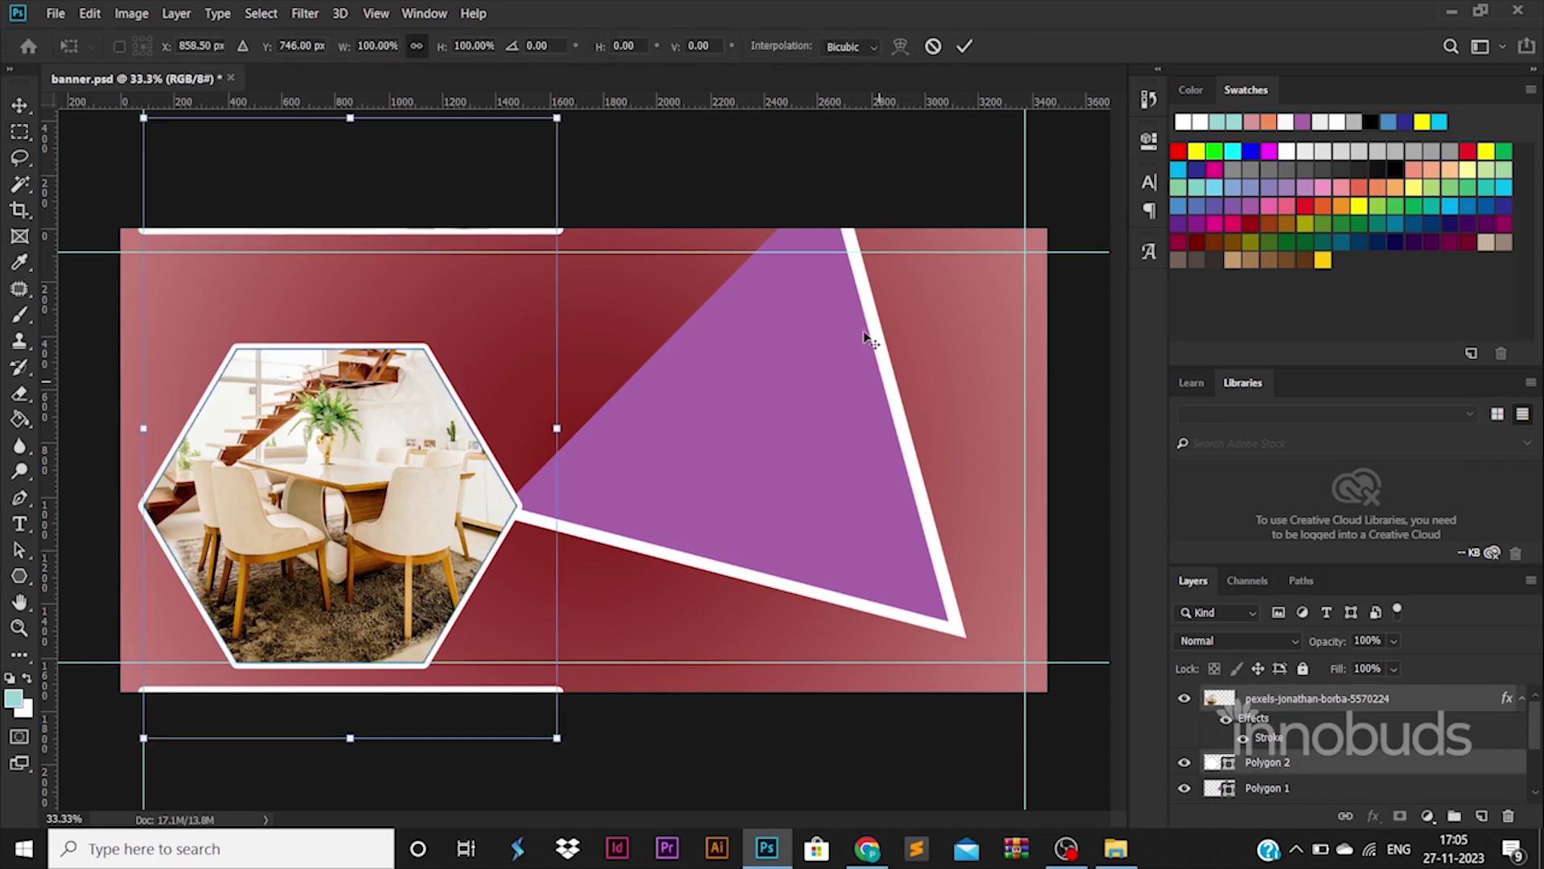
pyautogui.moveTo(556, 117); pyautogui.dragTo(527, 157)
pyautogui.press('Return')
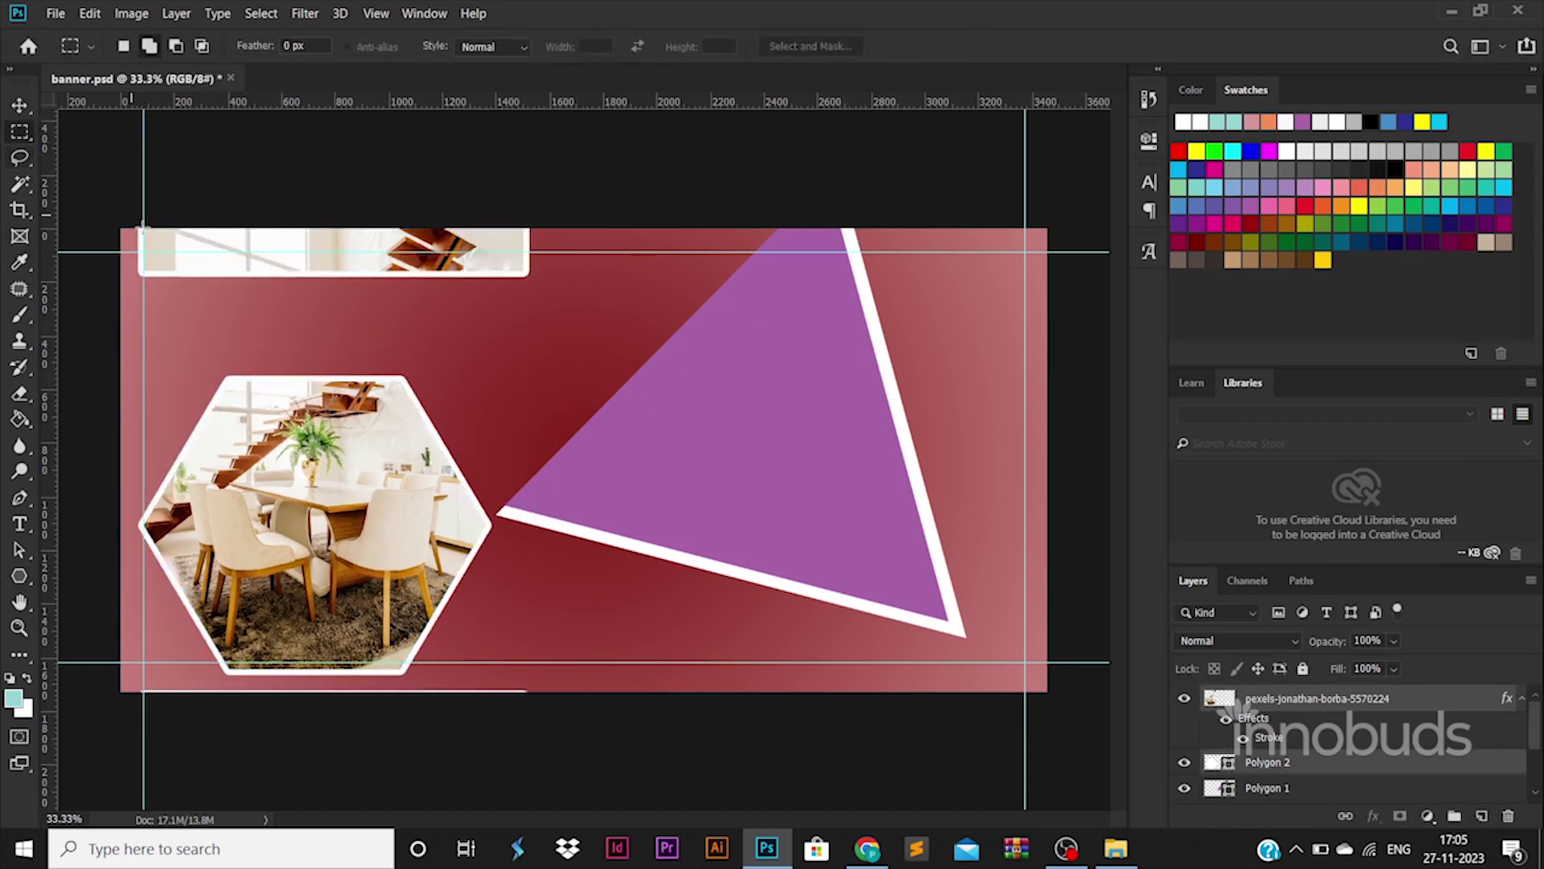
pyautogui.click(1301, 711)
pyautogui.moveTo(126, 229); pyautogui.dragTo(555, 323)
pyautogui.press('Delete')
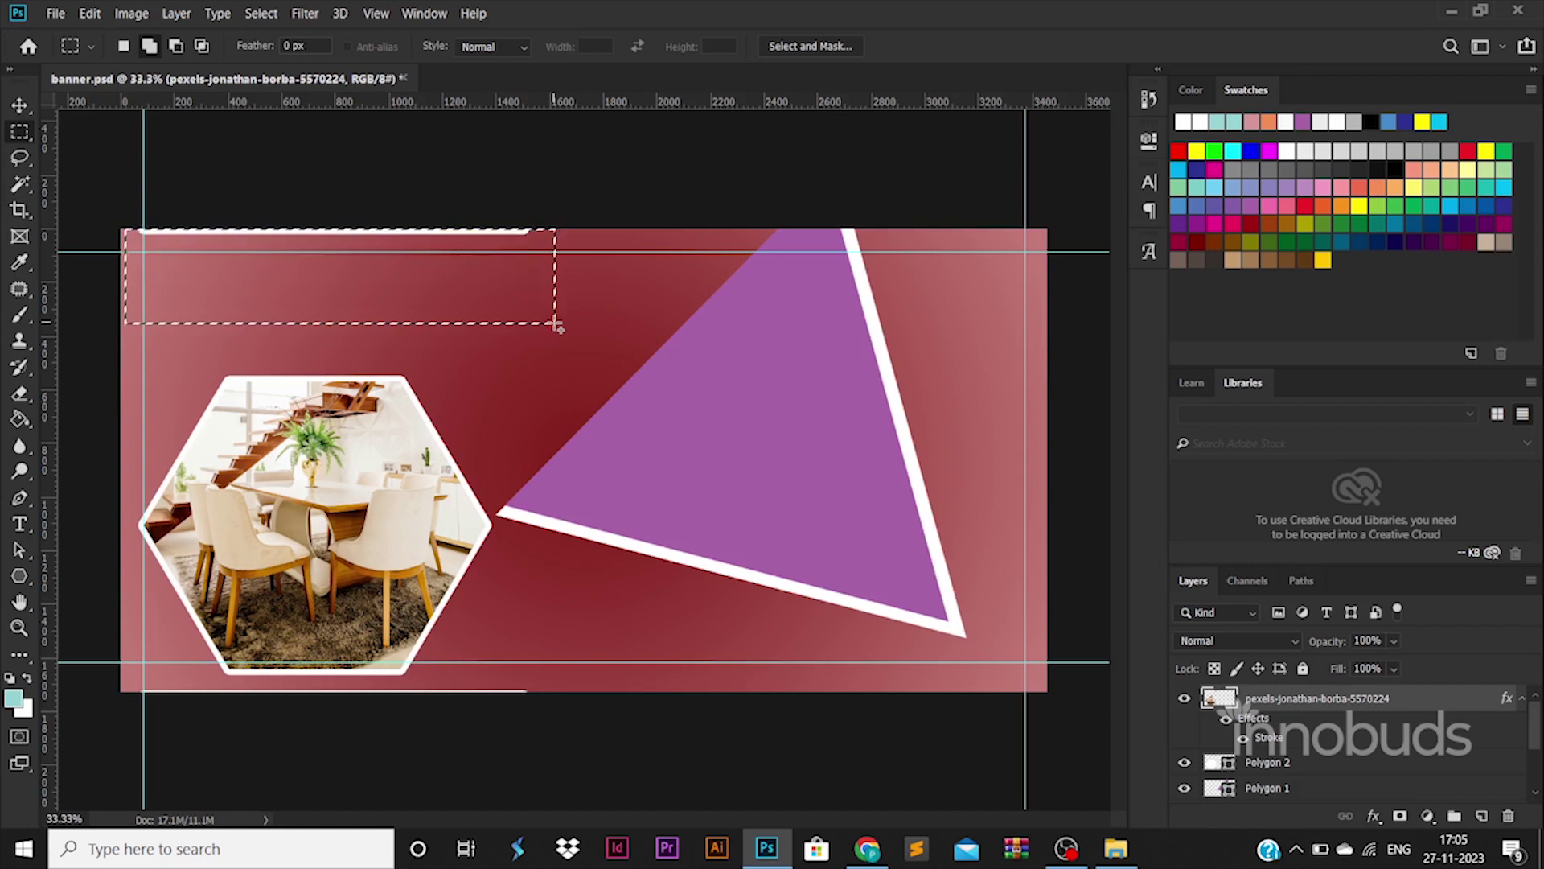
pyautogui.hotkey('ctrl', 'd')
# - Slightly enlarge the hexagon frame and nudge the photo down to match
pyautogui.click(1285, 766)
pyautogui.hotkey('ctrl', 't')
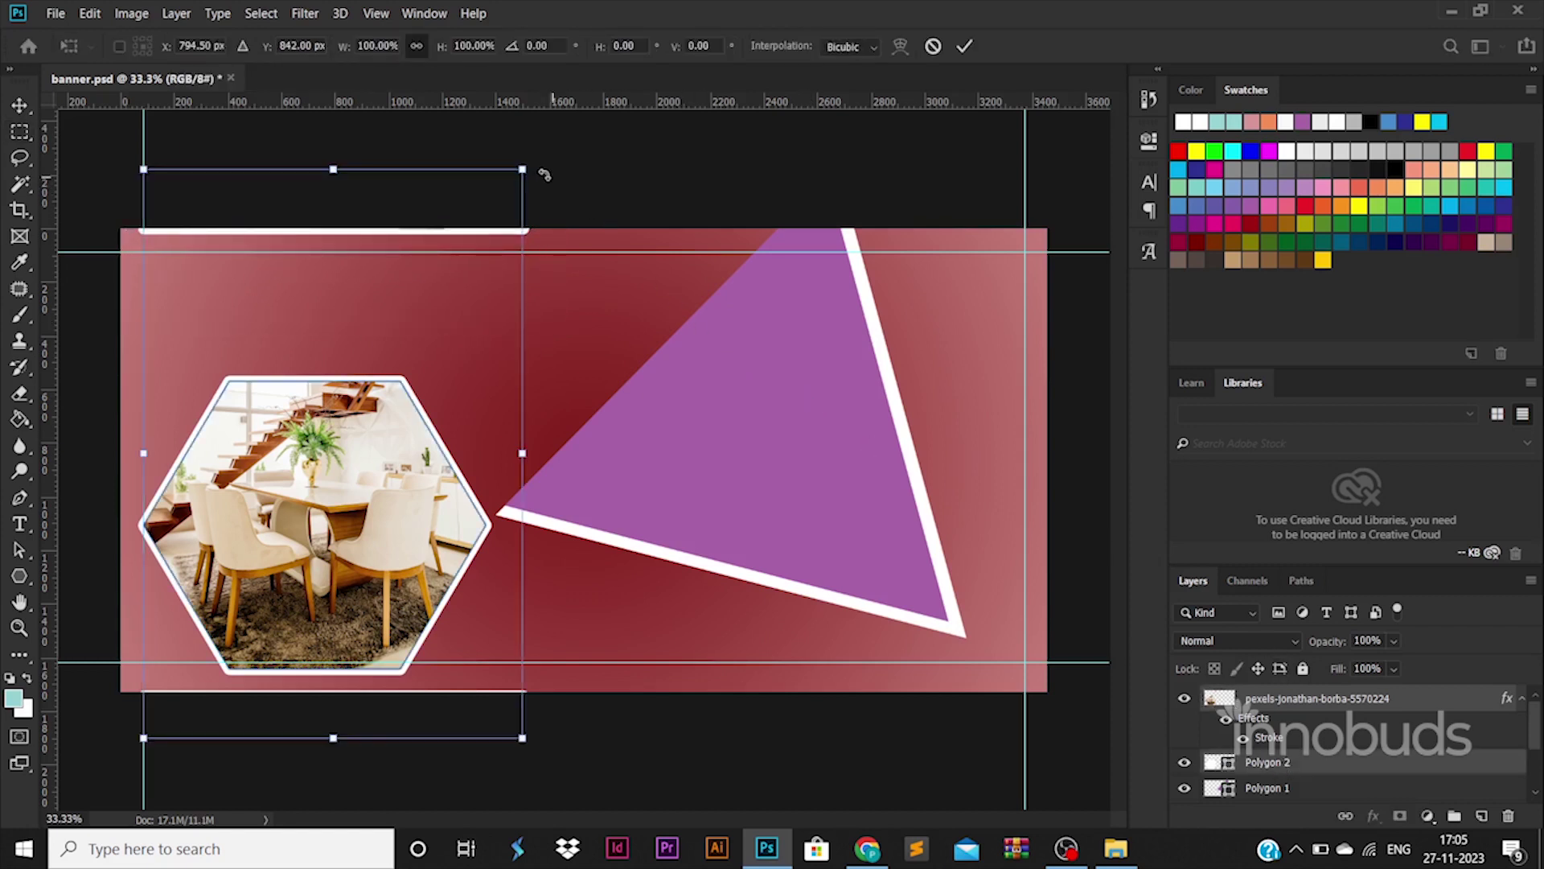
pyautogui.moveTo(545, 172); pyautogui.dragTo(563, 153)
pyautogui.press('Return')
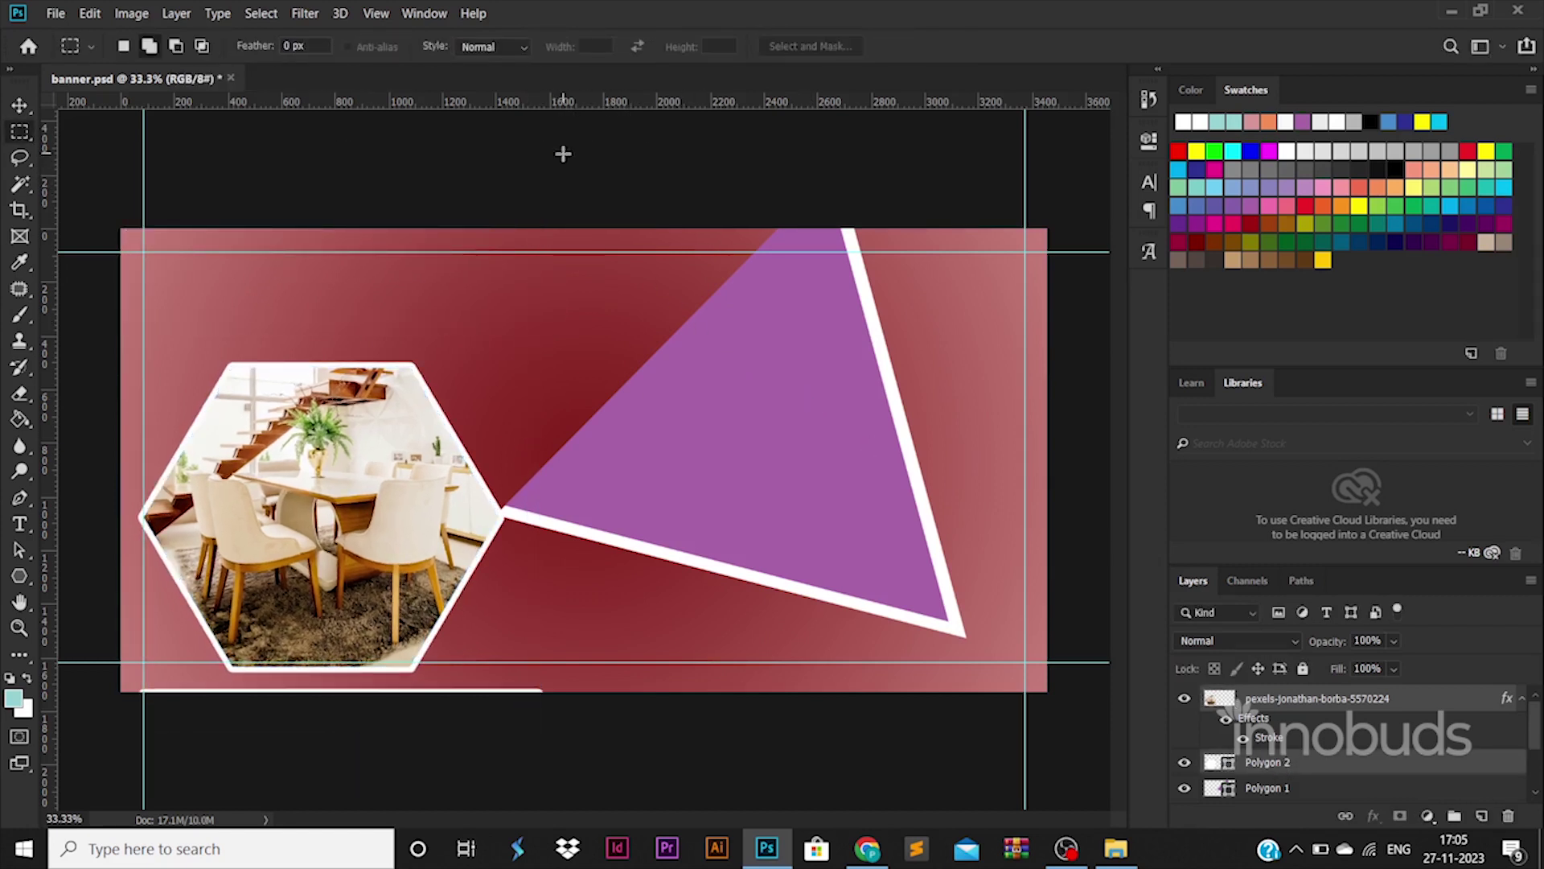
pyautogui.hotkey('ctrl', 't')
pyautogui.hotkey('shift', 'Down')
pyautogui.hotkey('shift', 'Down')
pyautogui.hotkey('shift', 'Down')
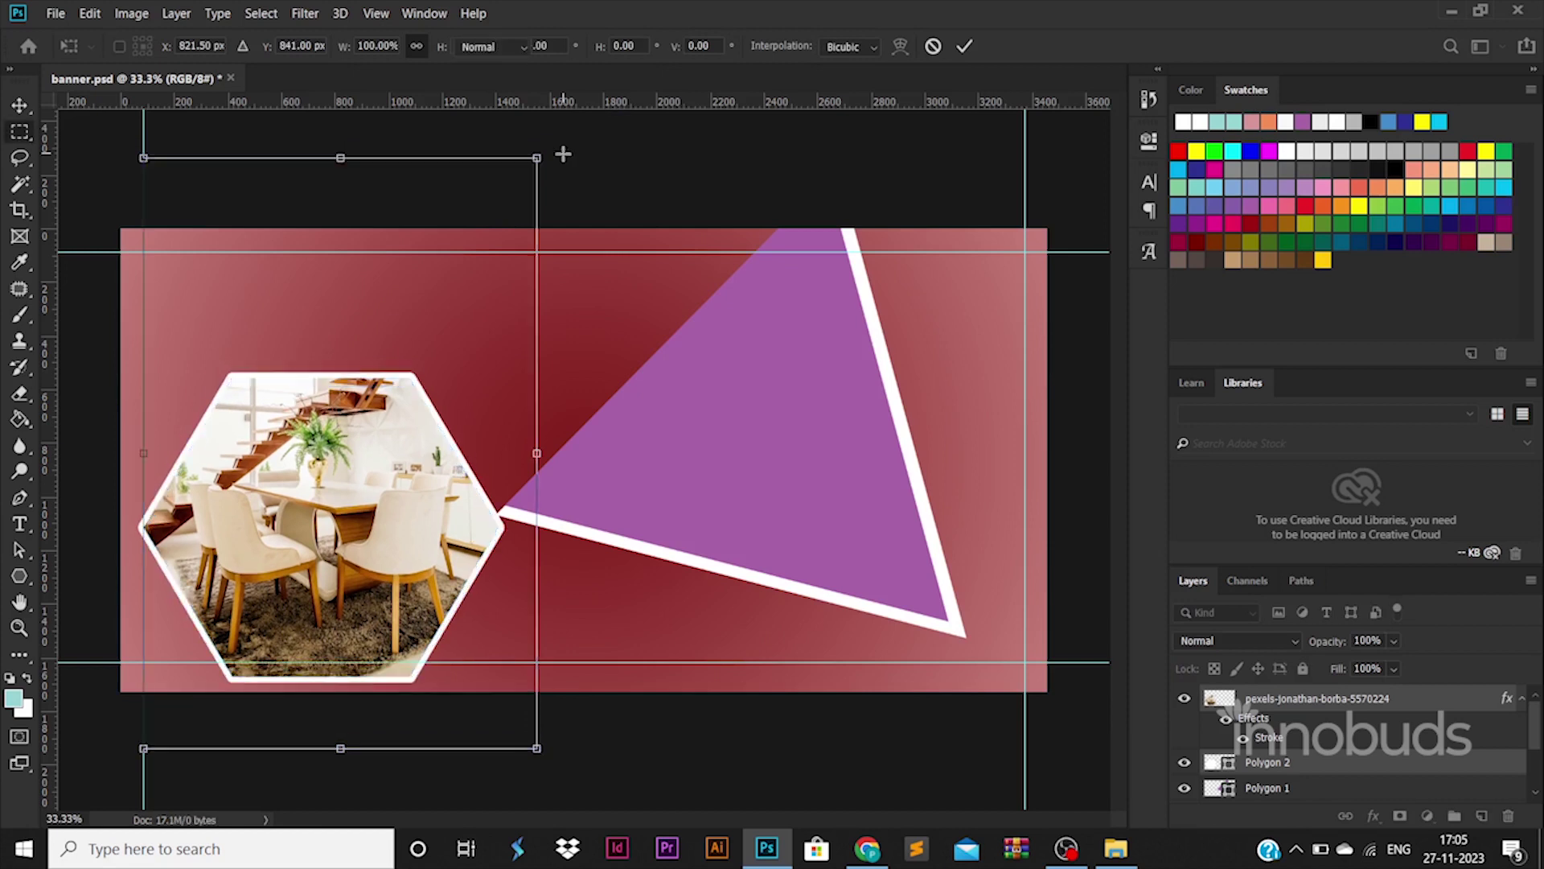
pyautogui.press('Return')
# - Move the triangle down about 38 px and nudge it slightly right
pyautogui.press('v')
pyautogui.click(706, 379)
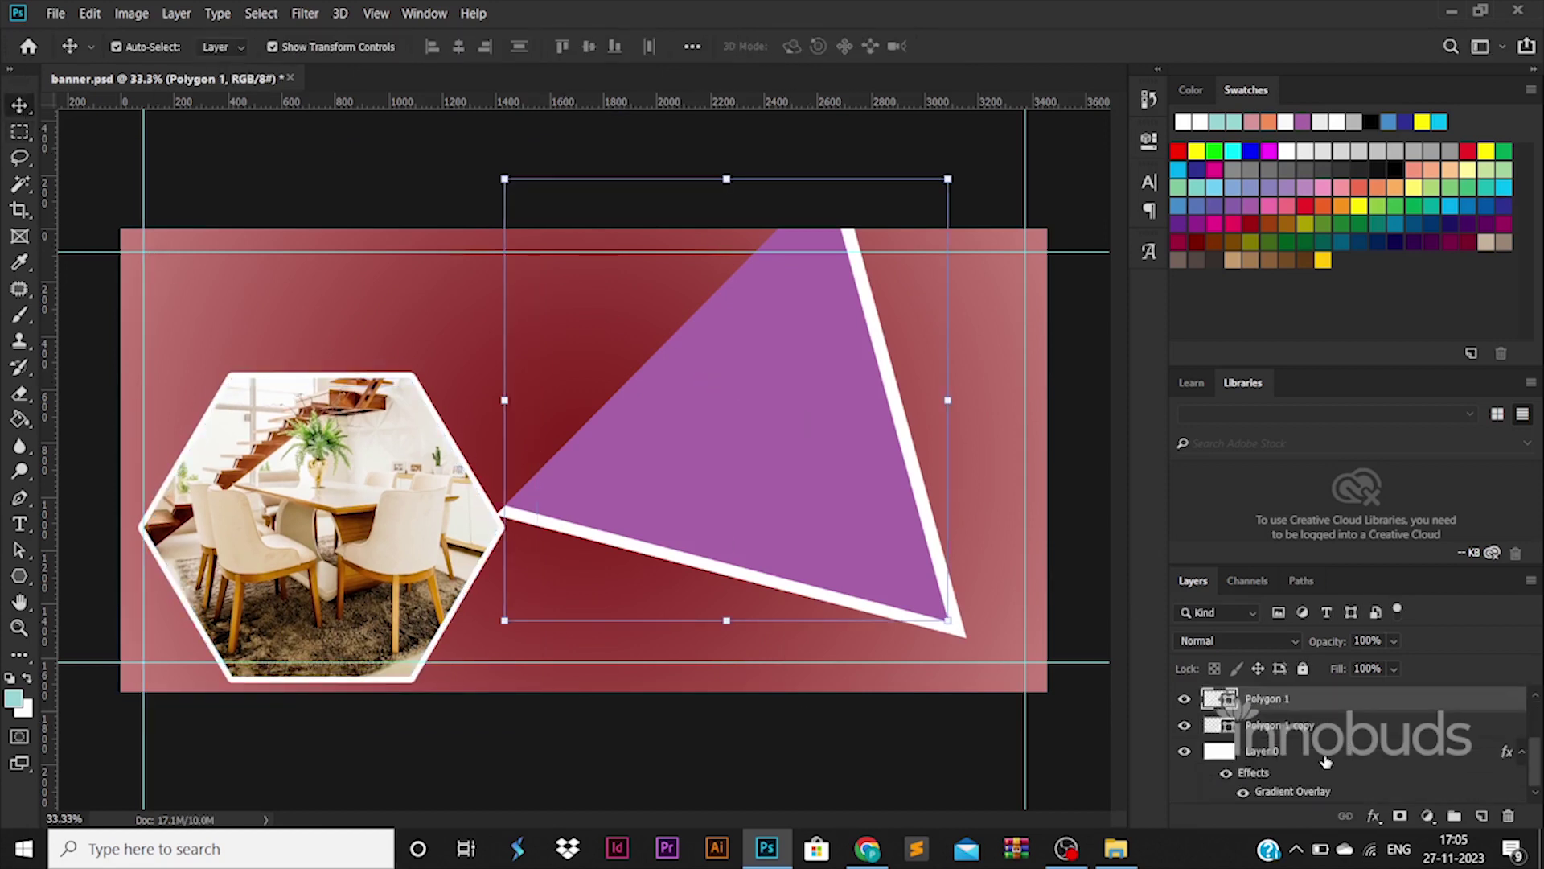
pyautogui.moveTo(858, 514); pyautogui.dragTo(858, 527)
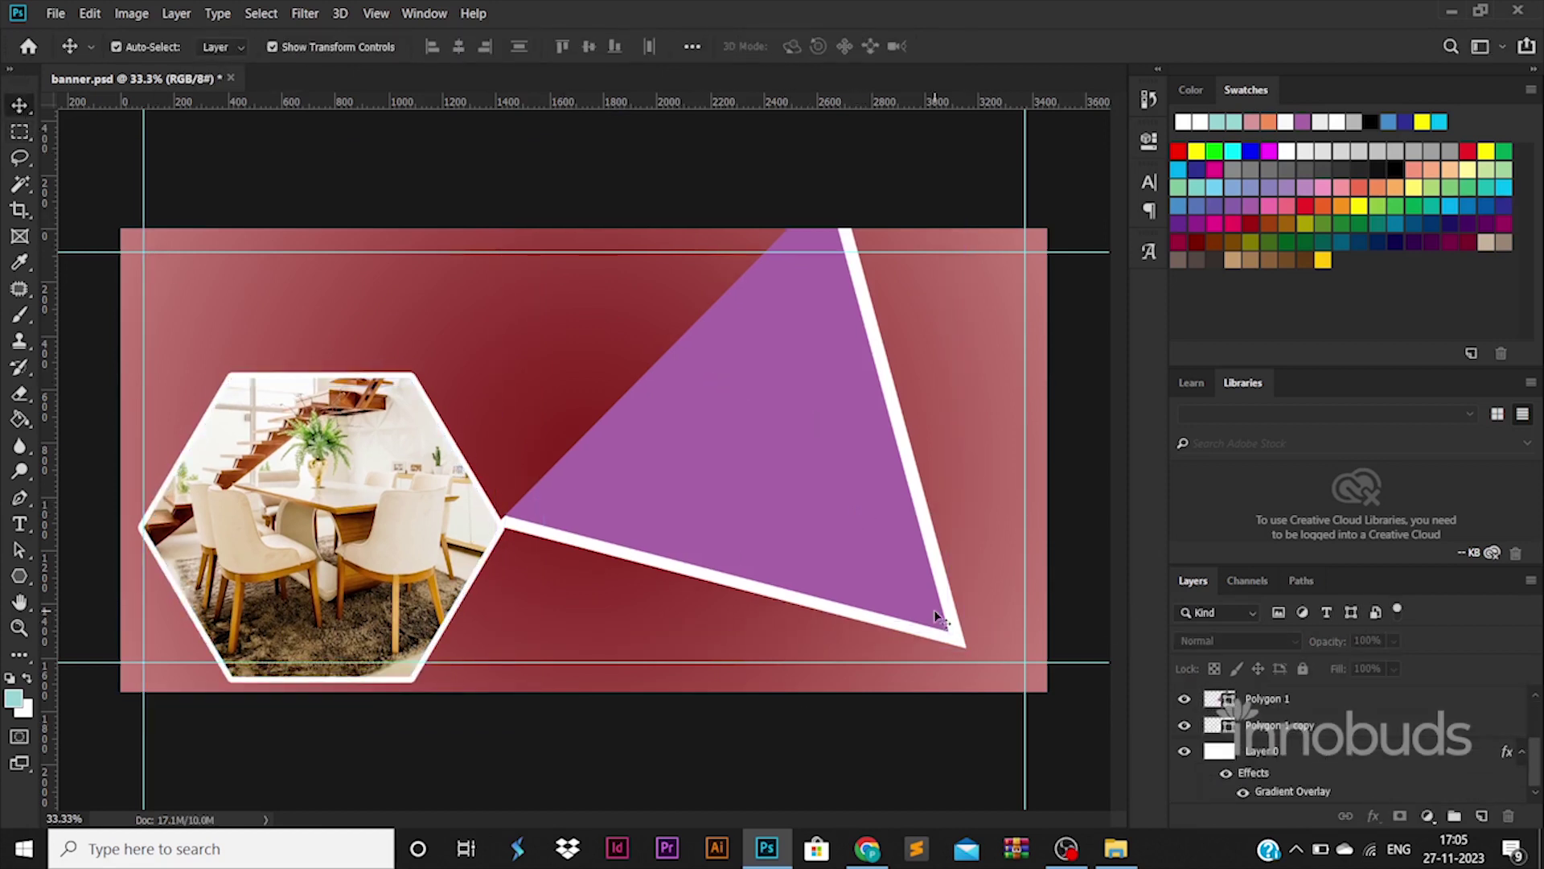
pyautogui.hotkey('shift', 'Down')
pyautogui.hotkey('shift', 'Right')
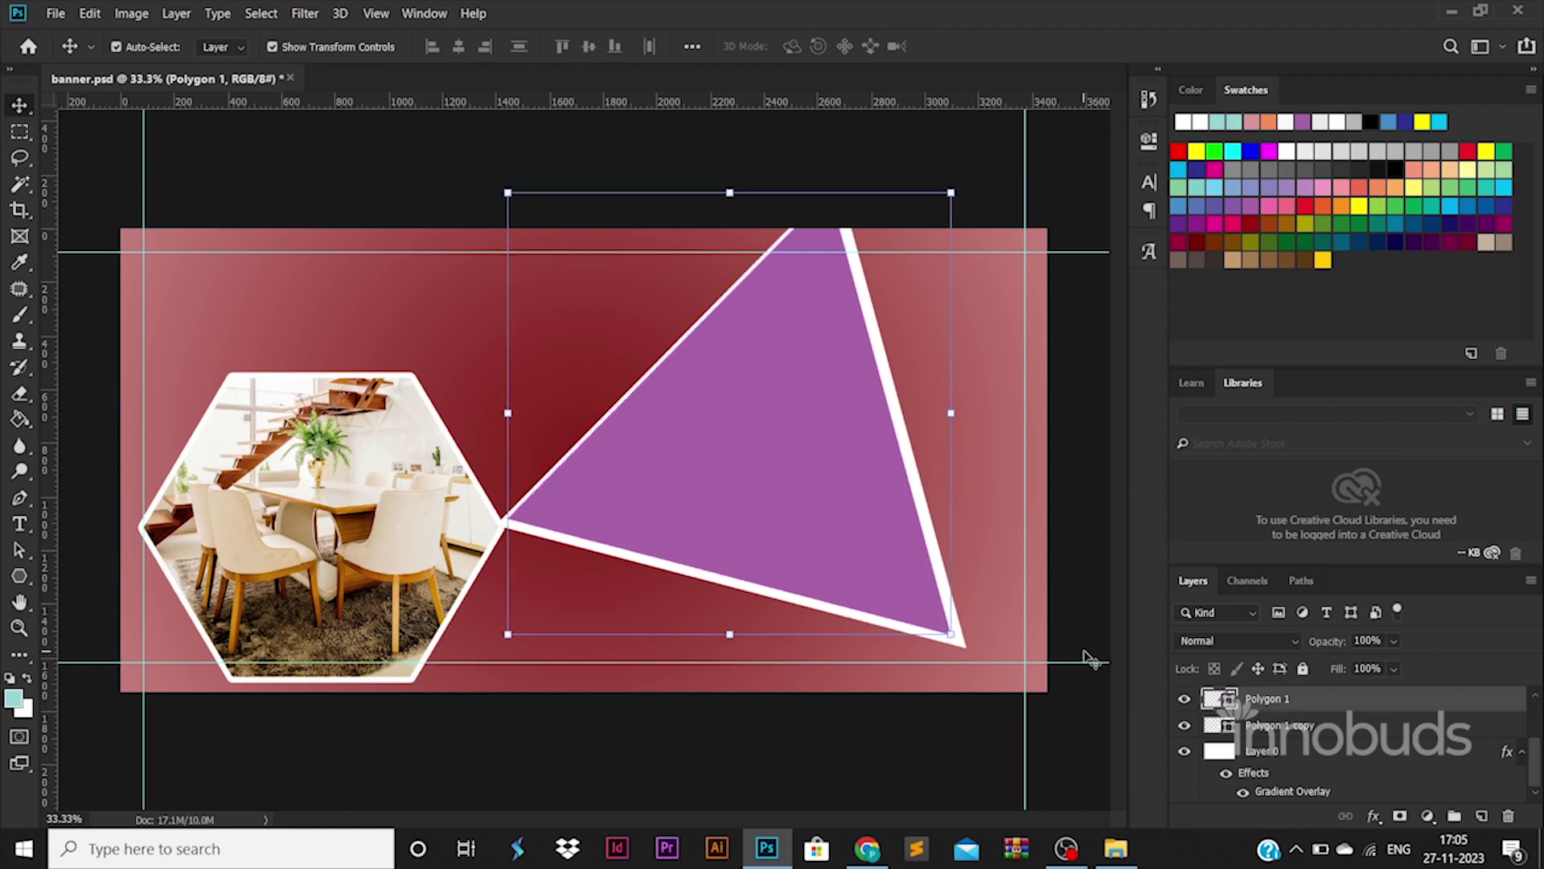
# - Recolour the triangle orange-brown bd641c
pyautogui.doubleClick(1219, 698)
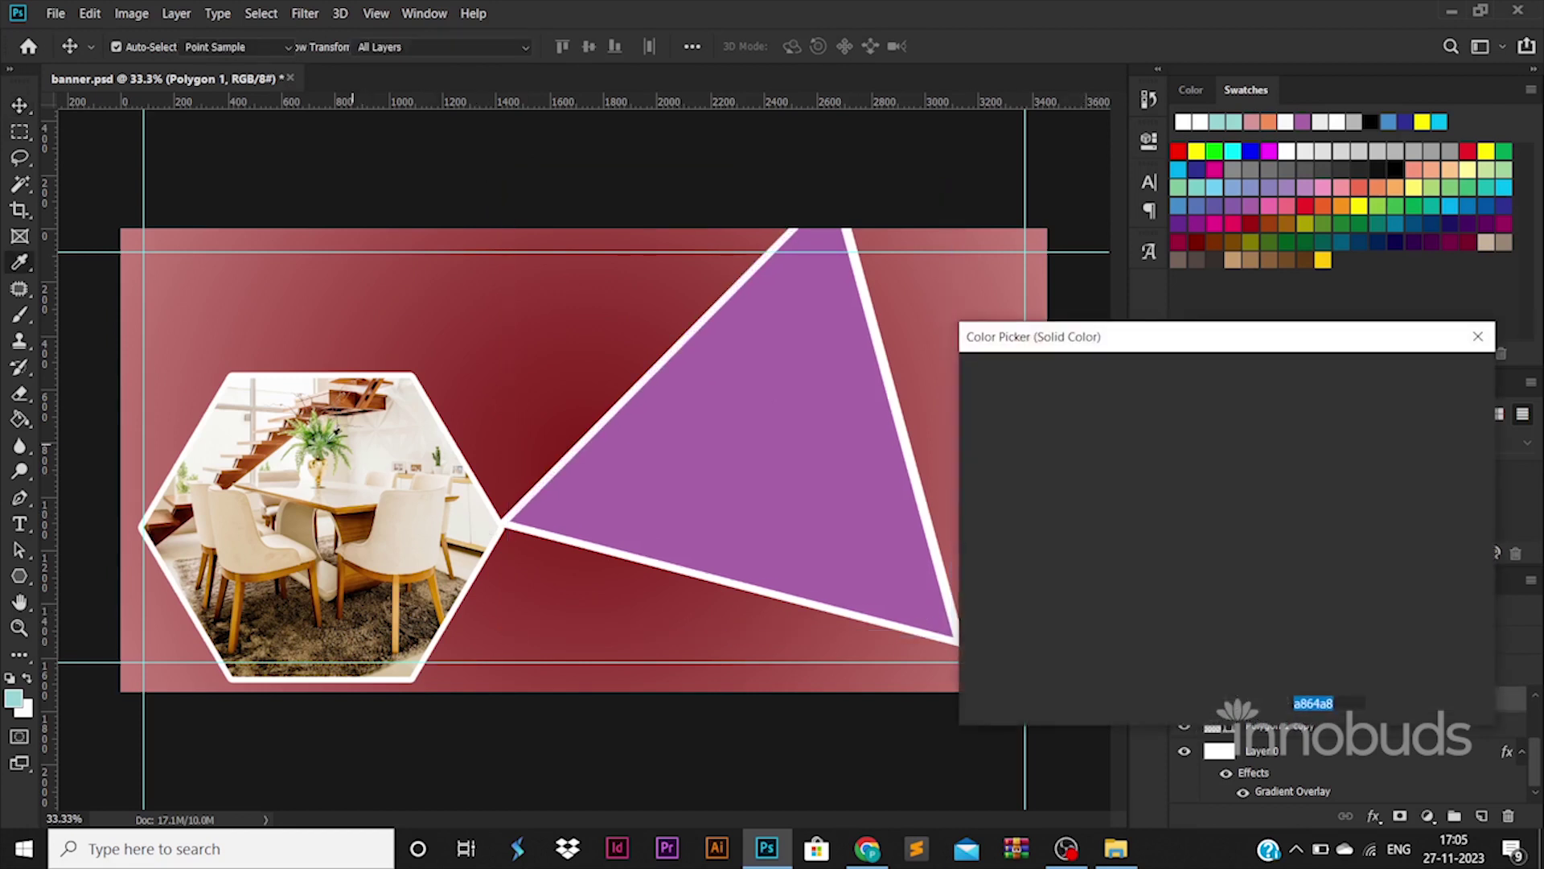
pyautogui.click(330, 441)
pyautogui.write('bd641c')
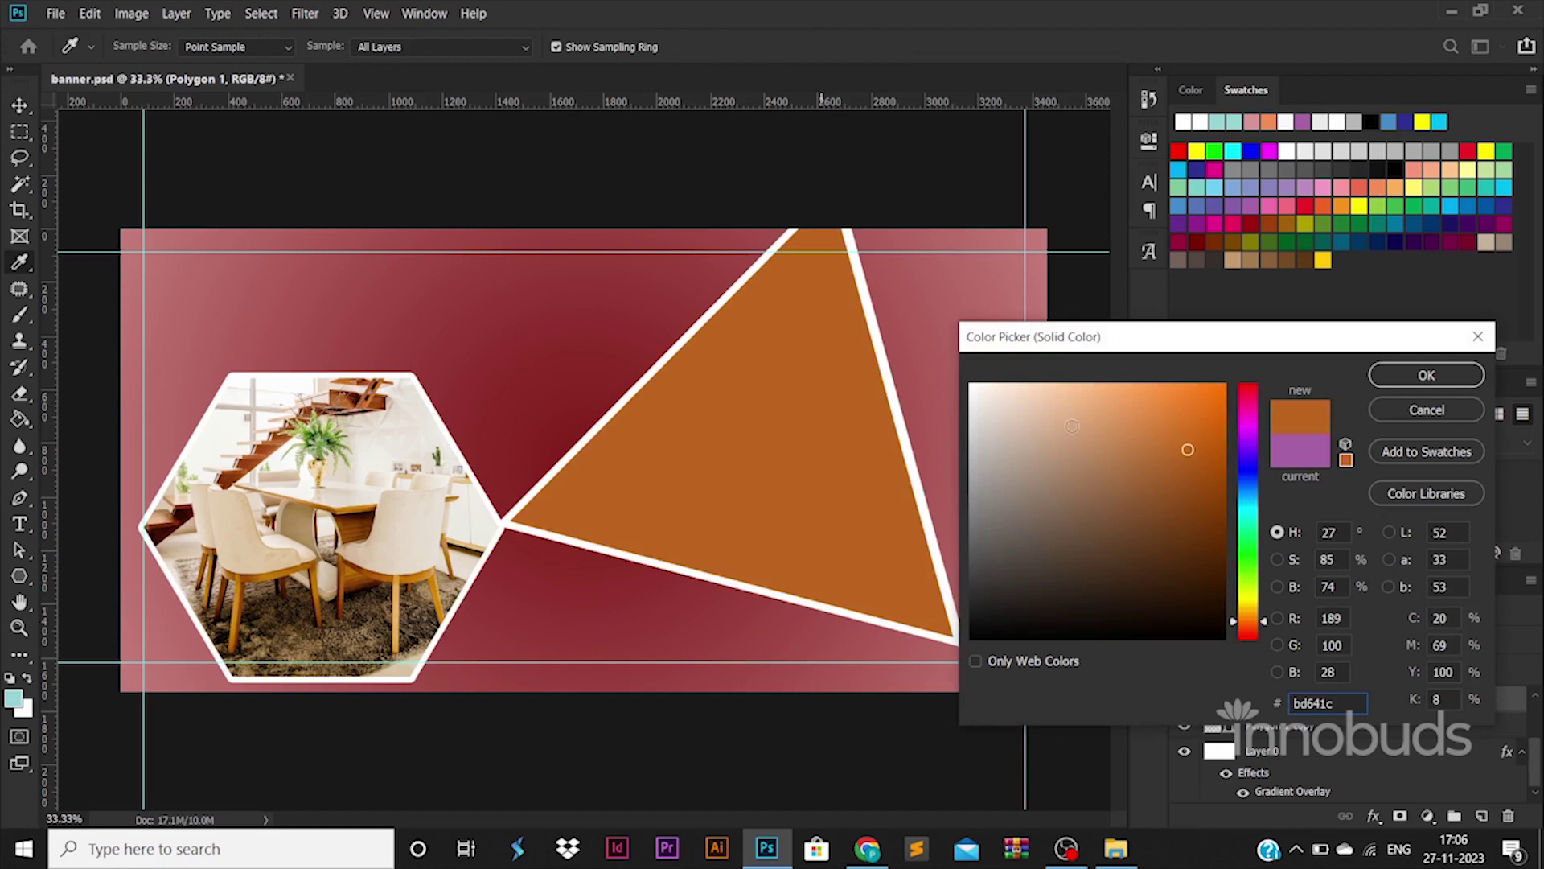
pyautogui.click(1406, 376)
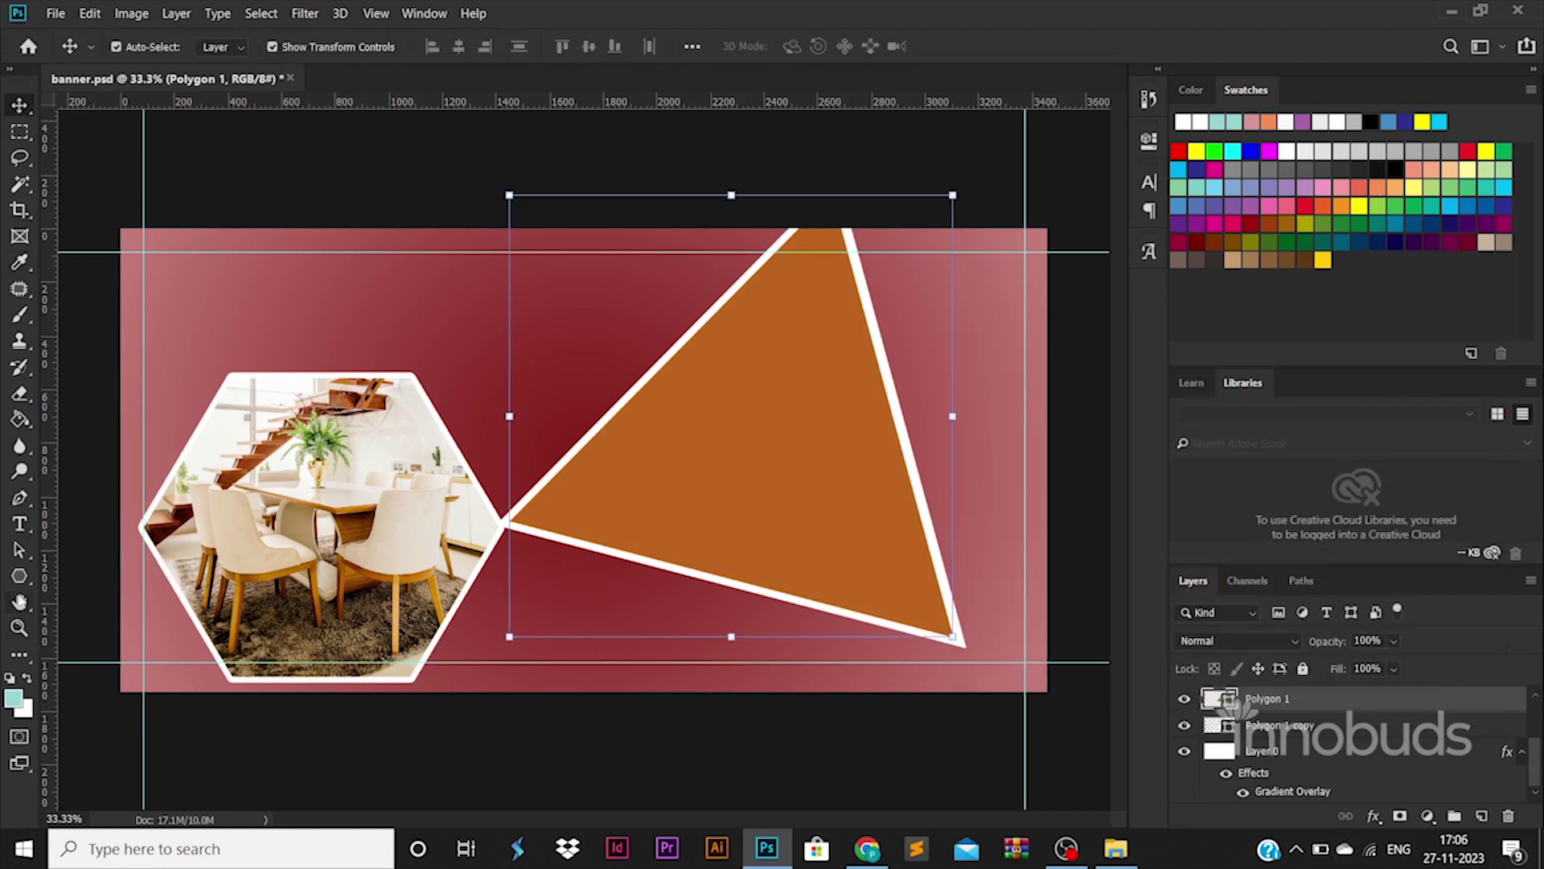
# - Draw a thin rectangle bar along the banner's bottom edge
pyautogui.click(20, 576)
pyautogui.click(111, 575)
pyautogui.moveTo(83, 676); pyautogui.dragTo(1077, 690)
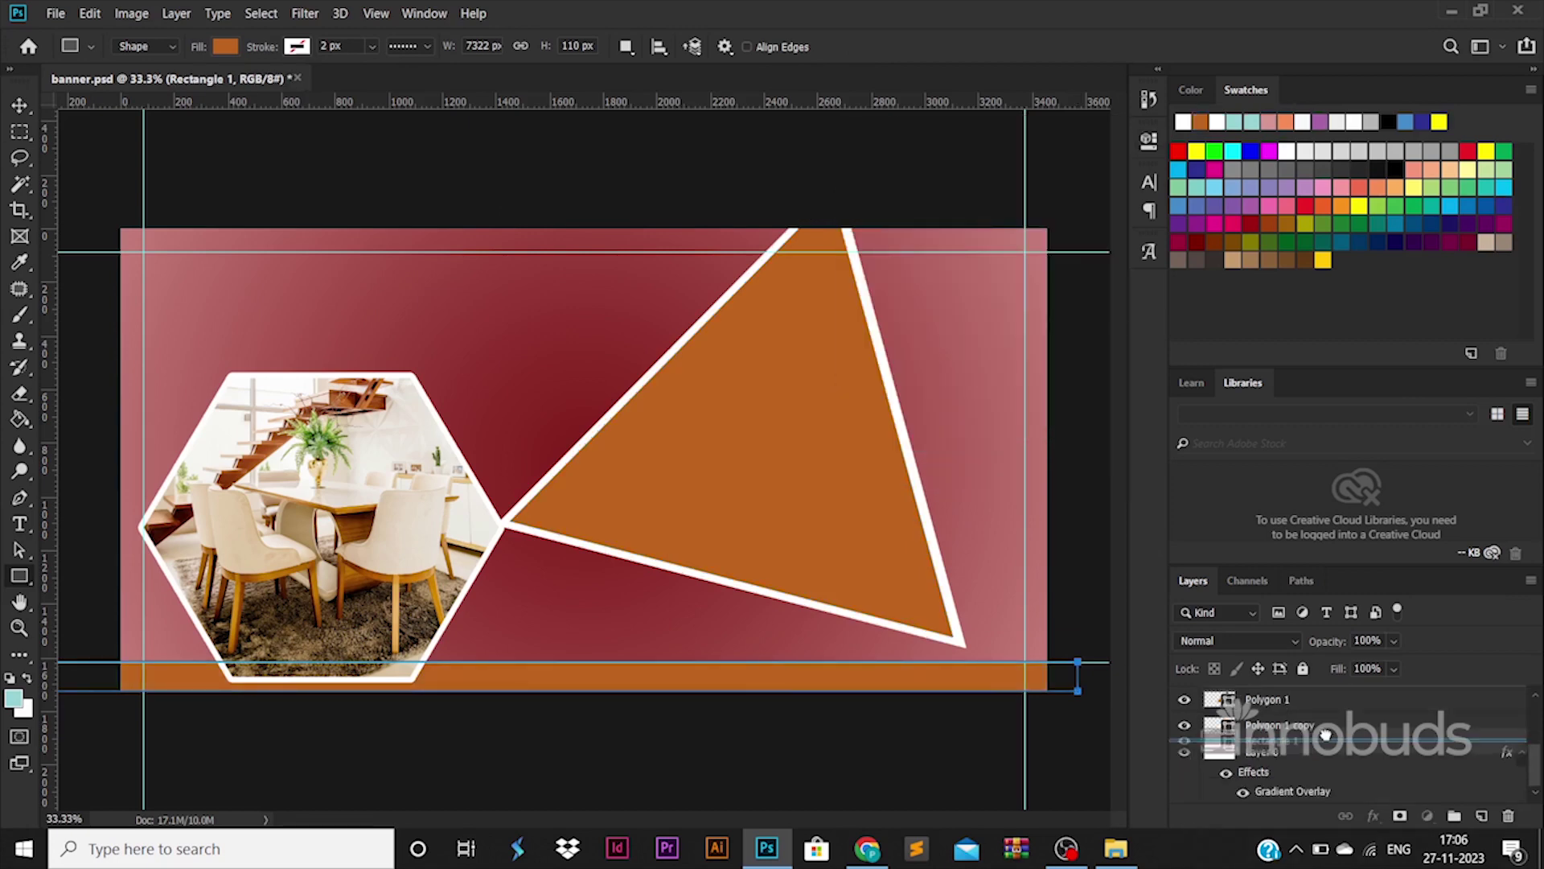
# - Add a Gradient Overlay to the bottom bar with a green 44770d left stop
pyautogui.doubleClick(1348, 699)
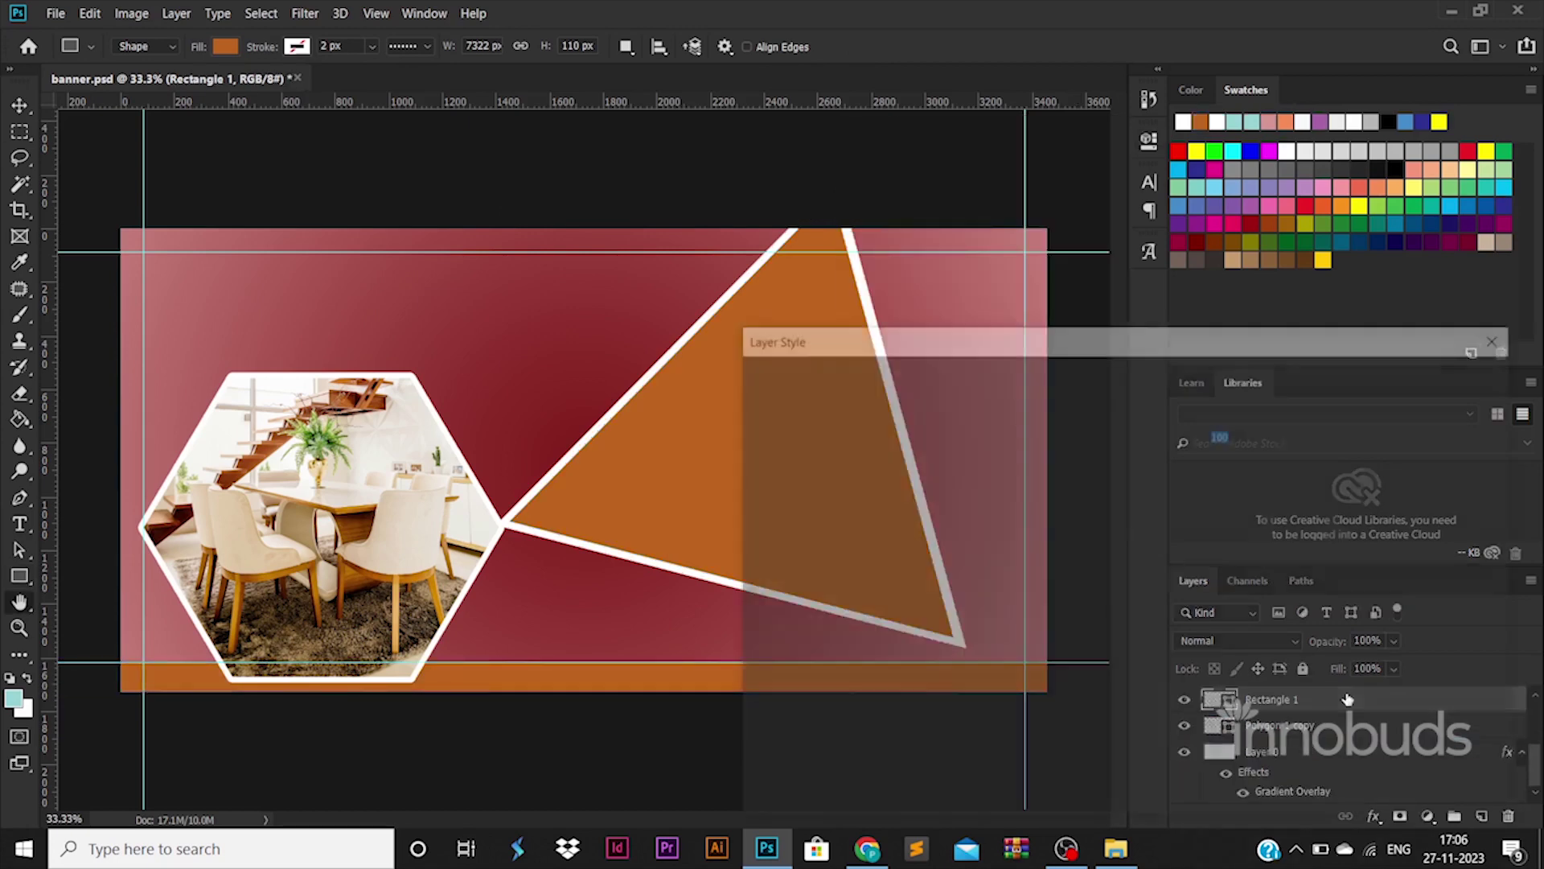
pyautogui.click(861, 640)
pyautogui.click(1111, 459)
pyautogui.doubleClick(1054, 680)
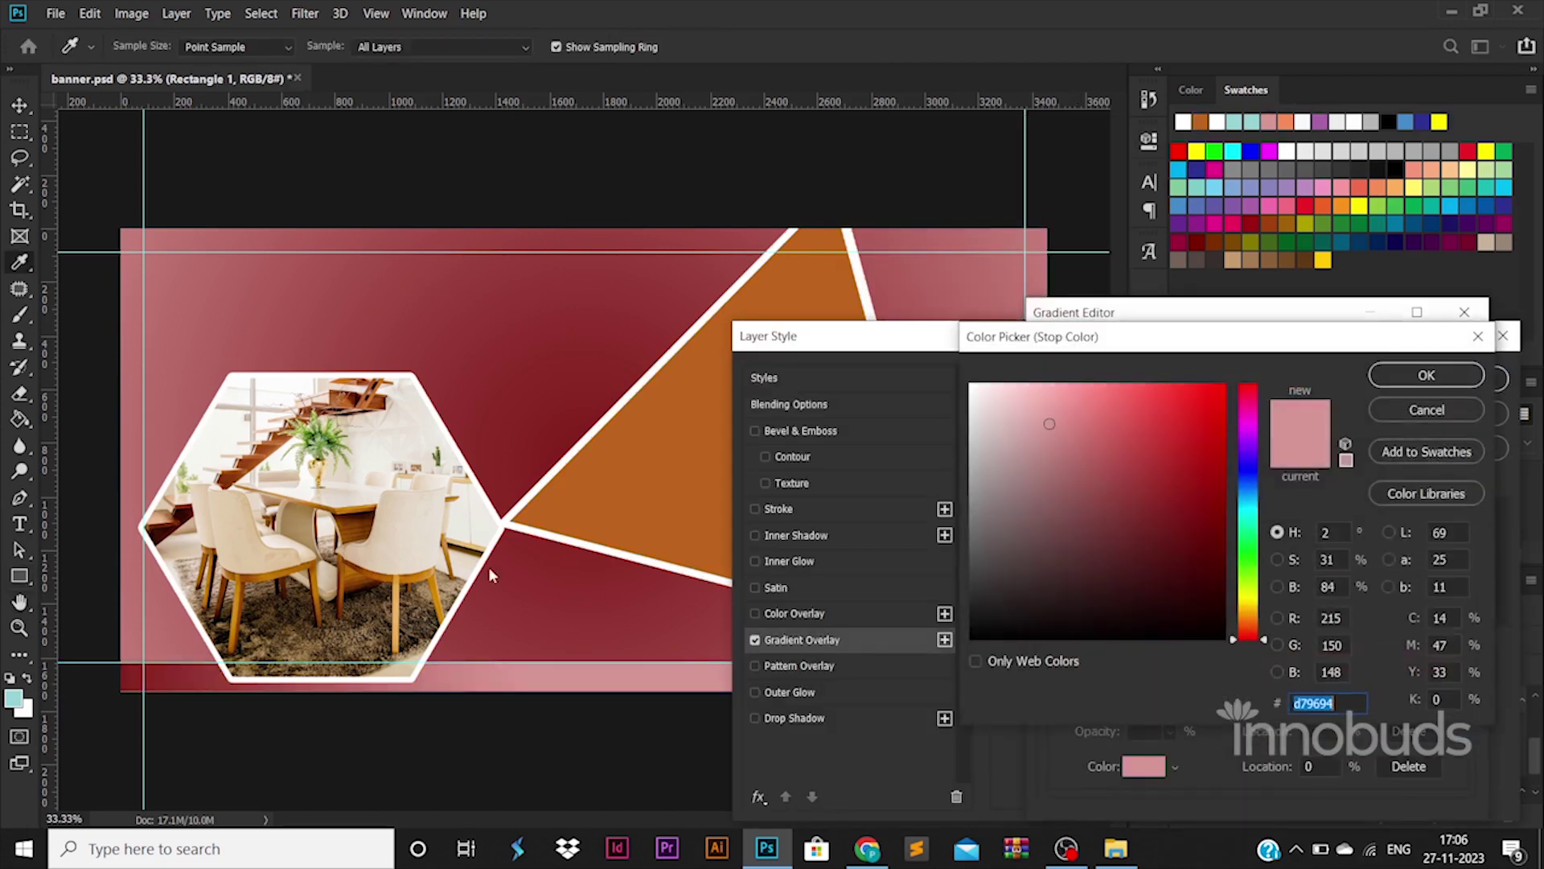
pyautogui.click(345, 394)
pyautogui.click(332, 424)
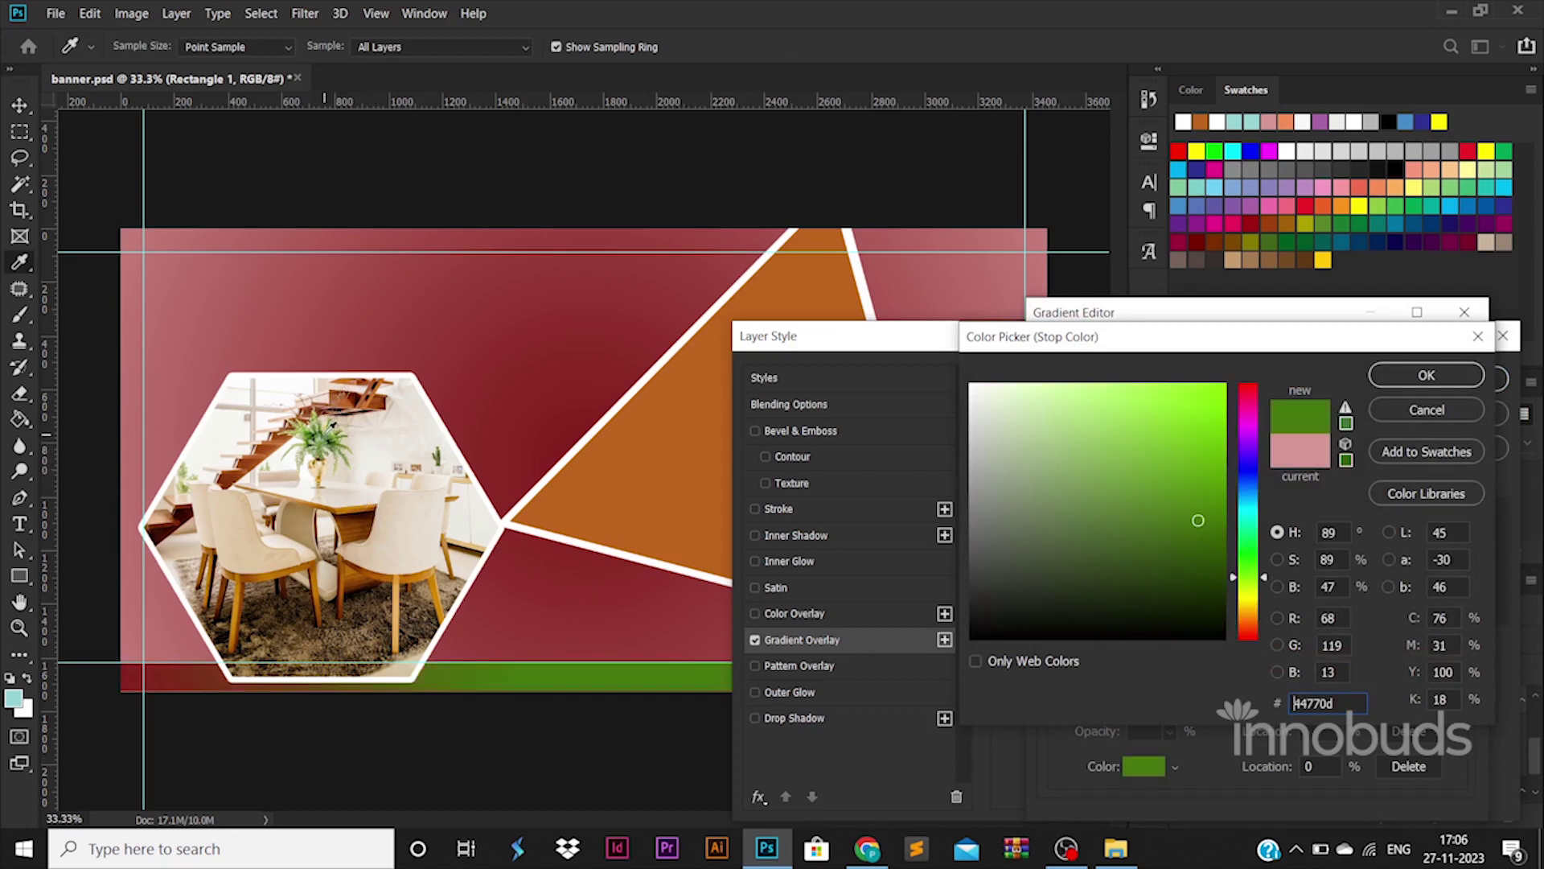
pyautogui.click(1426, 375)
# - Make the right stop yellow-green, shift it left, reverse the gradient and apply it
pyautogui.doubleClick(1451, 679)
pyautogui.click(330, 419)
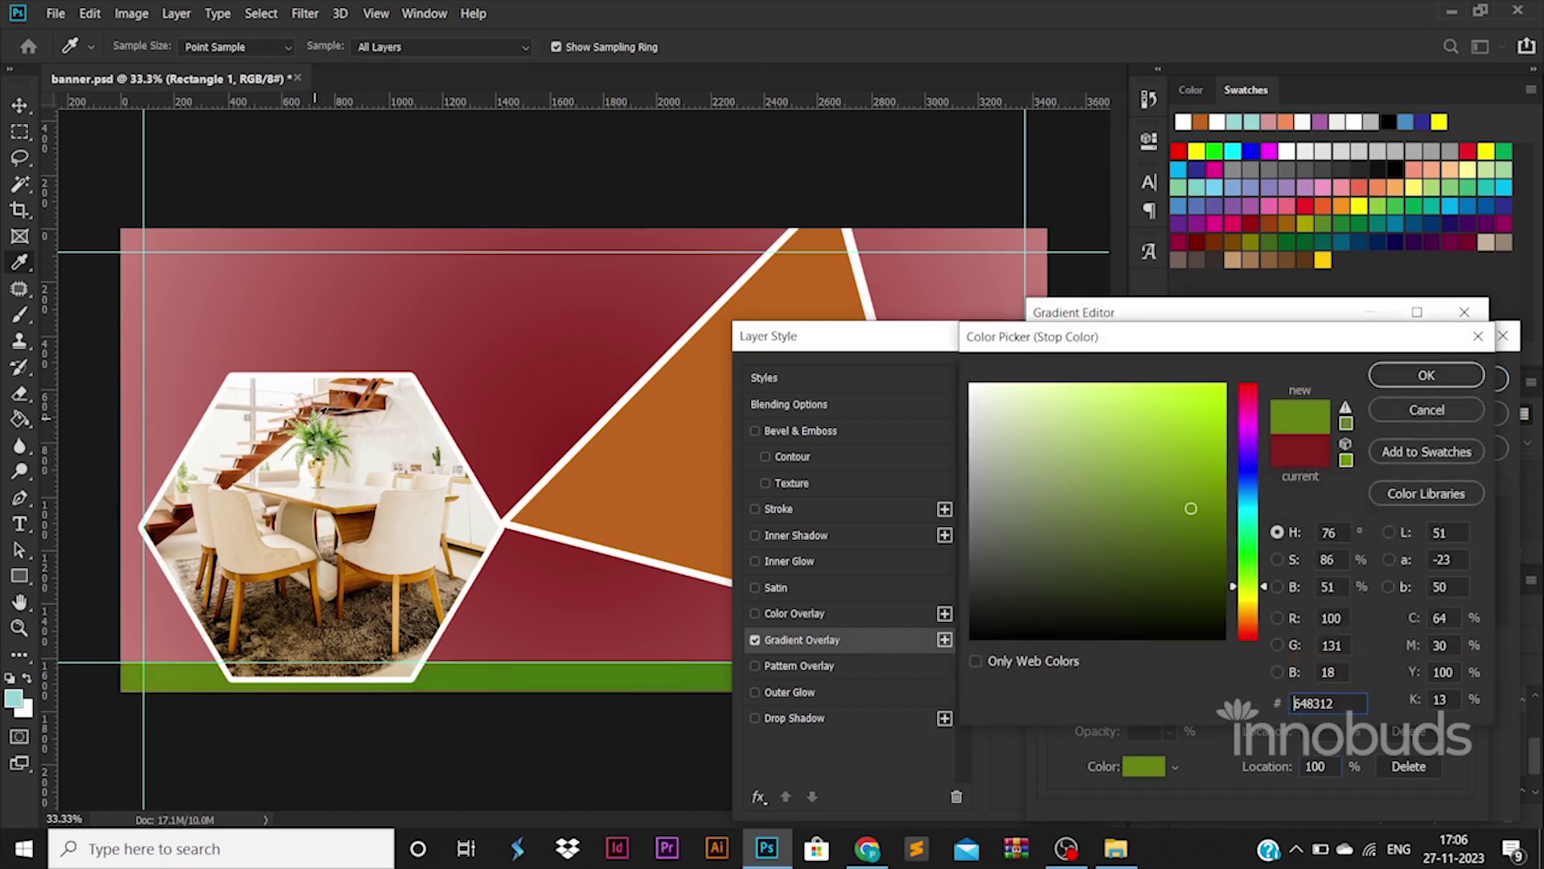
pyautogui.press('Return')
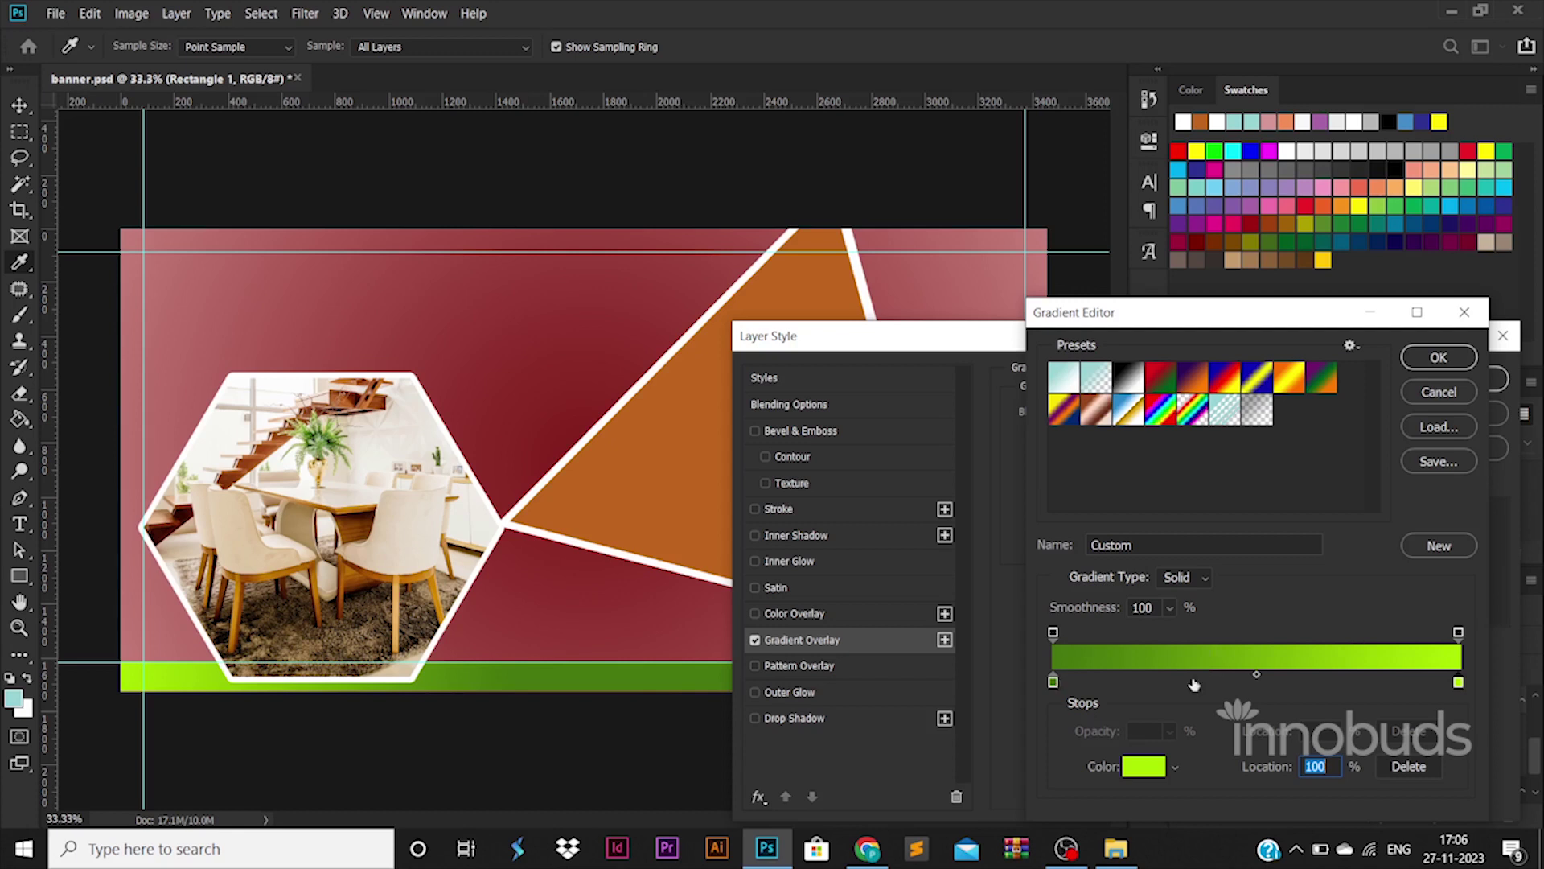
pyautogui.moveTo(1359, 688); pyautogui.dragTo(1313, 696)
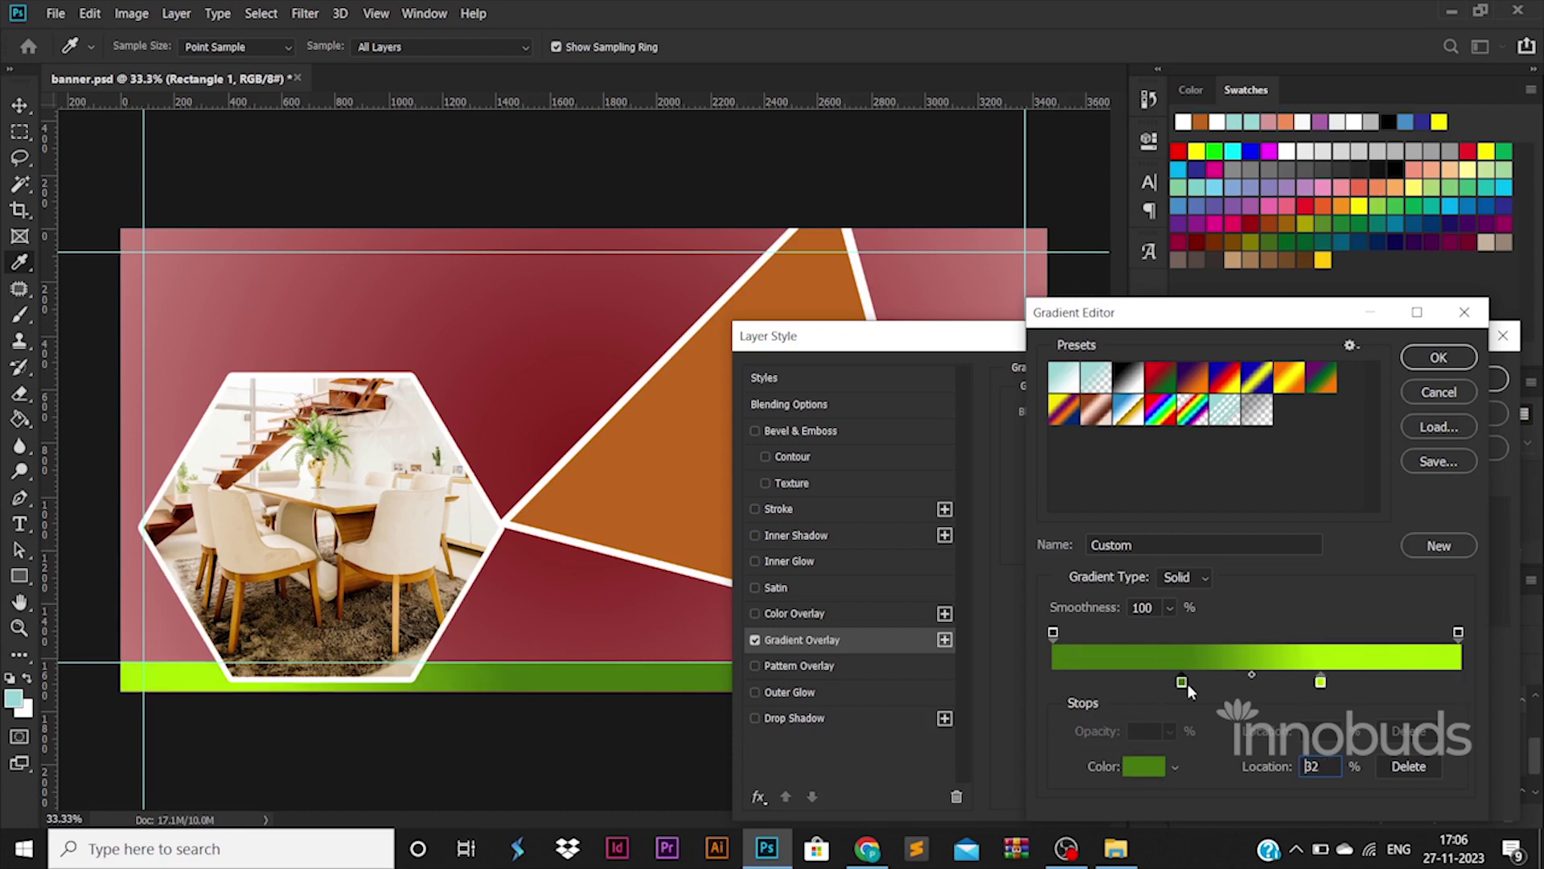
pyautogui.click(1432, 359)
pyautogui.click(1245, 462)
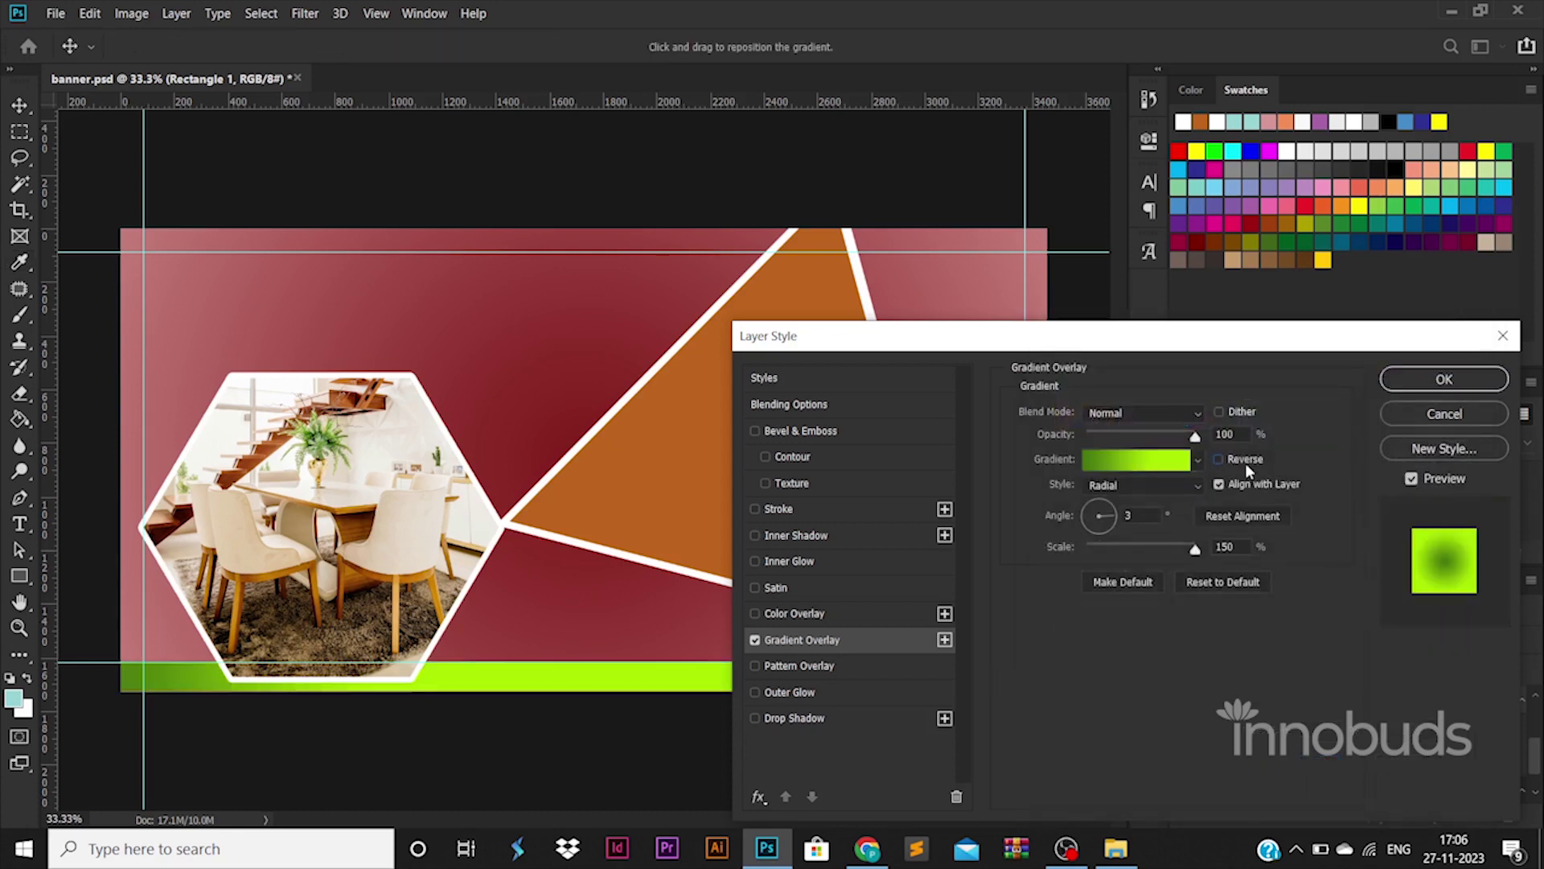
pyautogui.click(1444, 379)
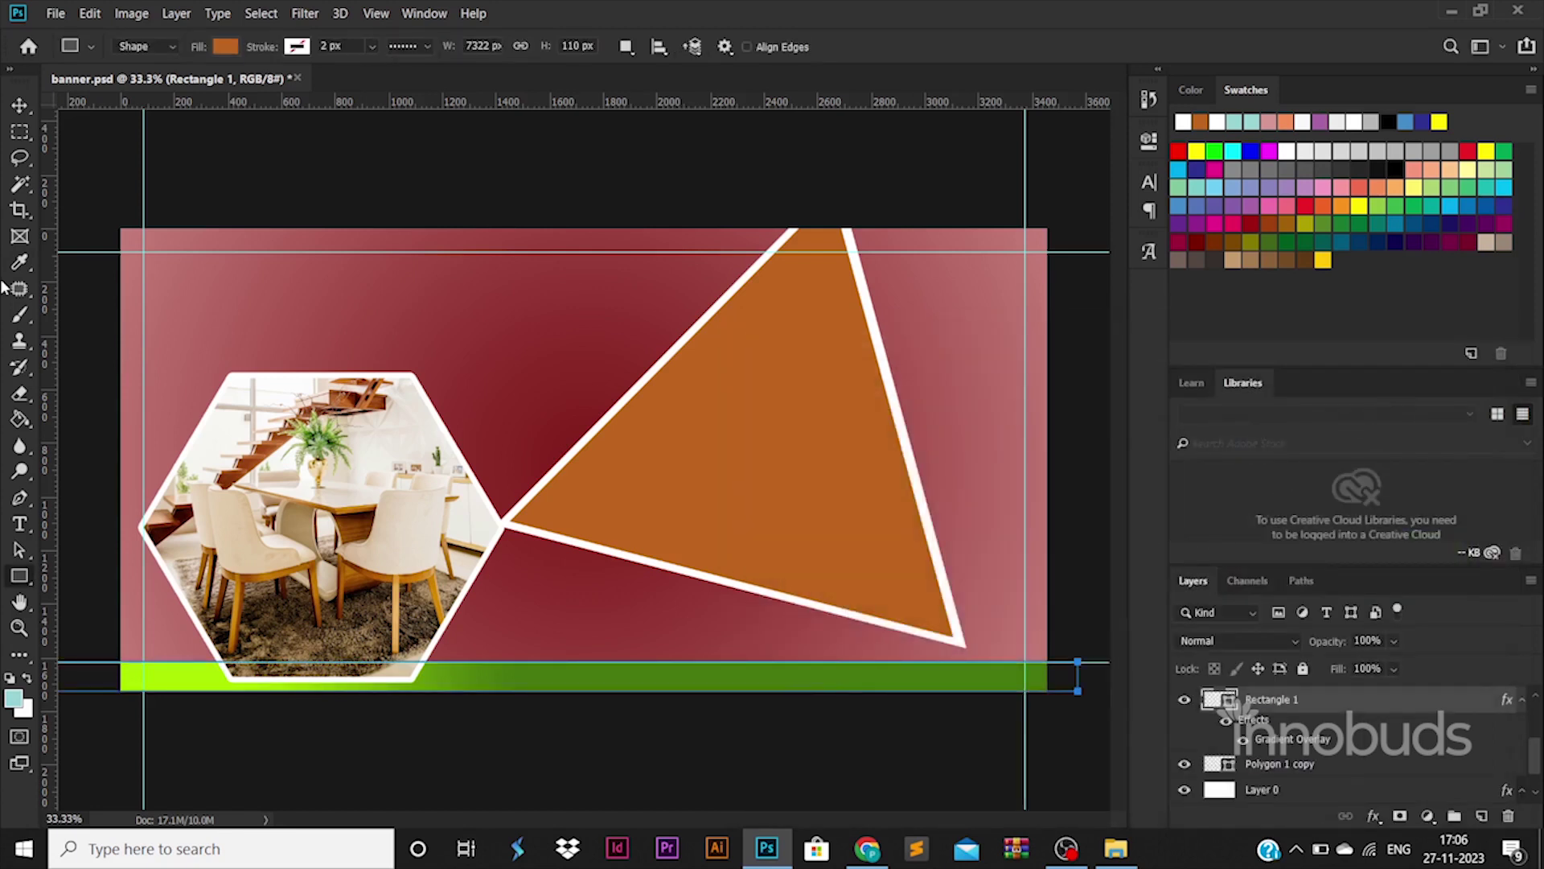
# - Move the hexagon photo layer beneath the green bar in the layer stack
pyautogui.press('v')
pyautogui.click(511, 744)
pyautogui.click(408, 539)
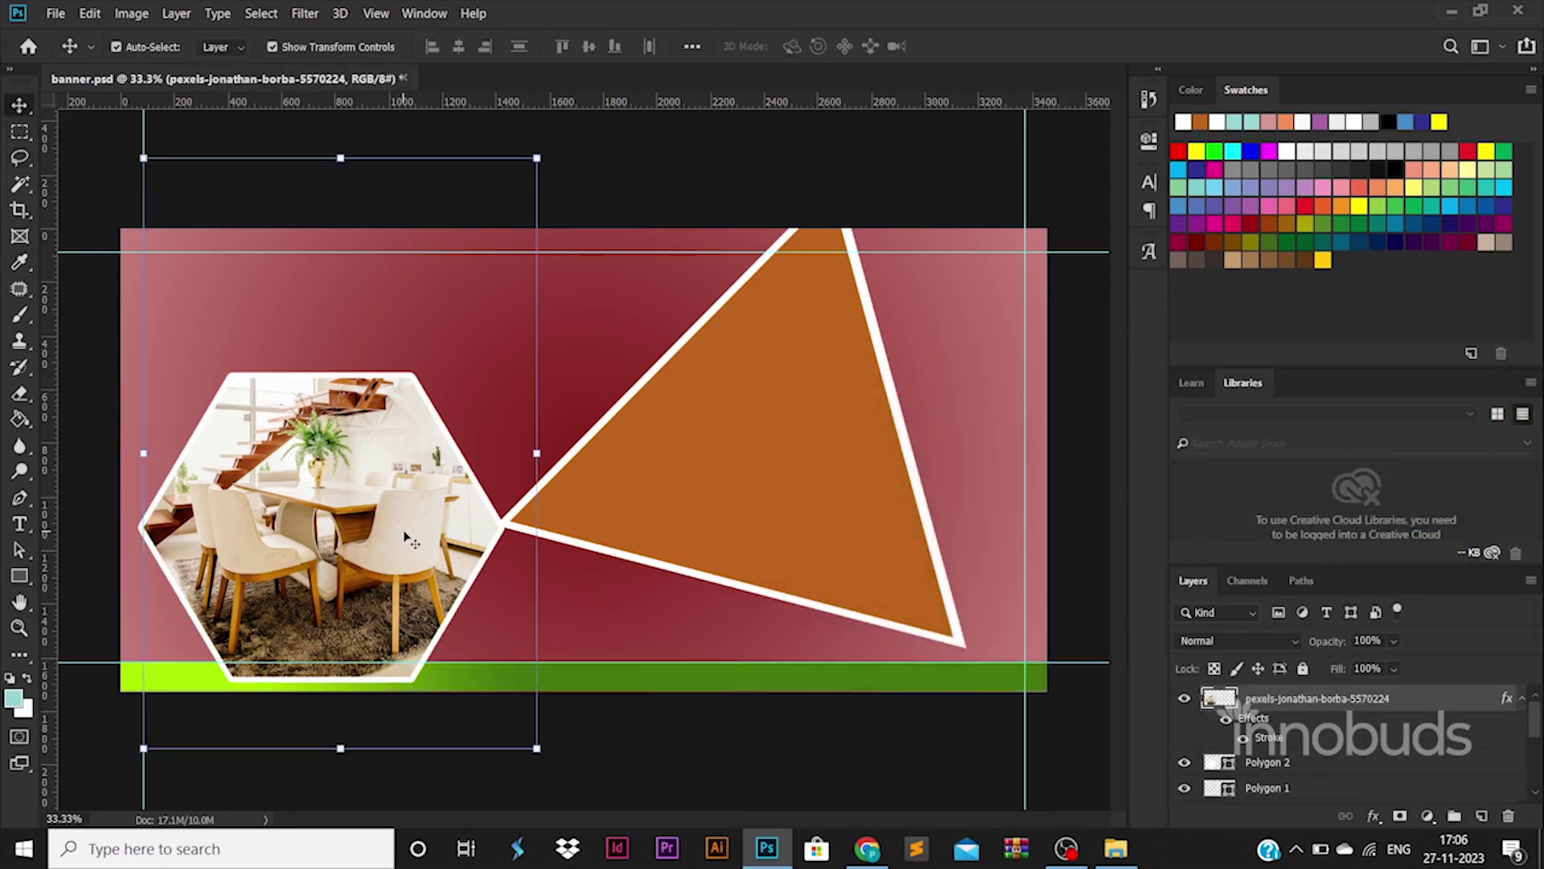
pyautogui.moveTo(1298, 774); pyautogui.dragTo(923, 769)
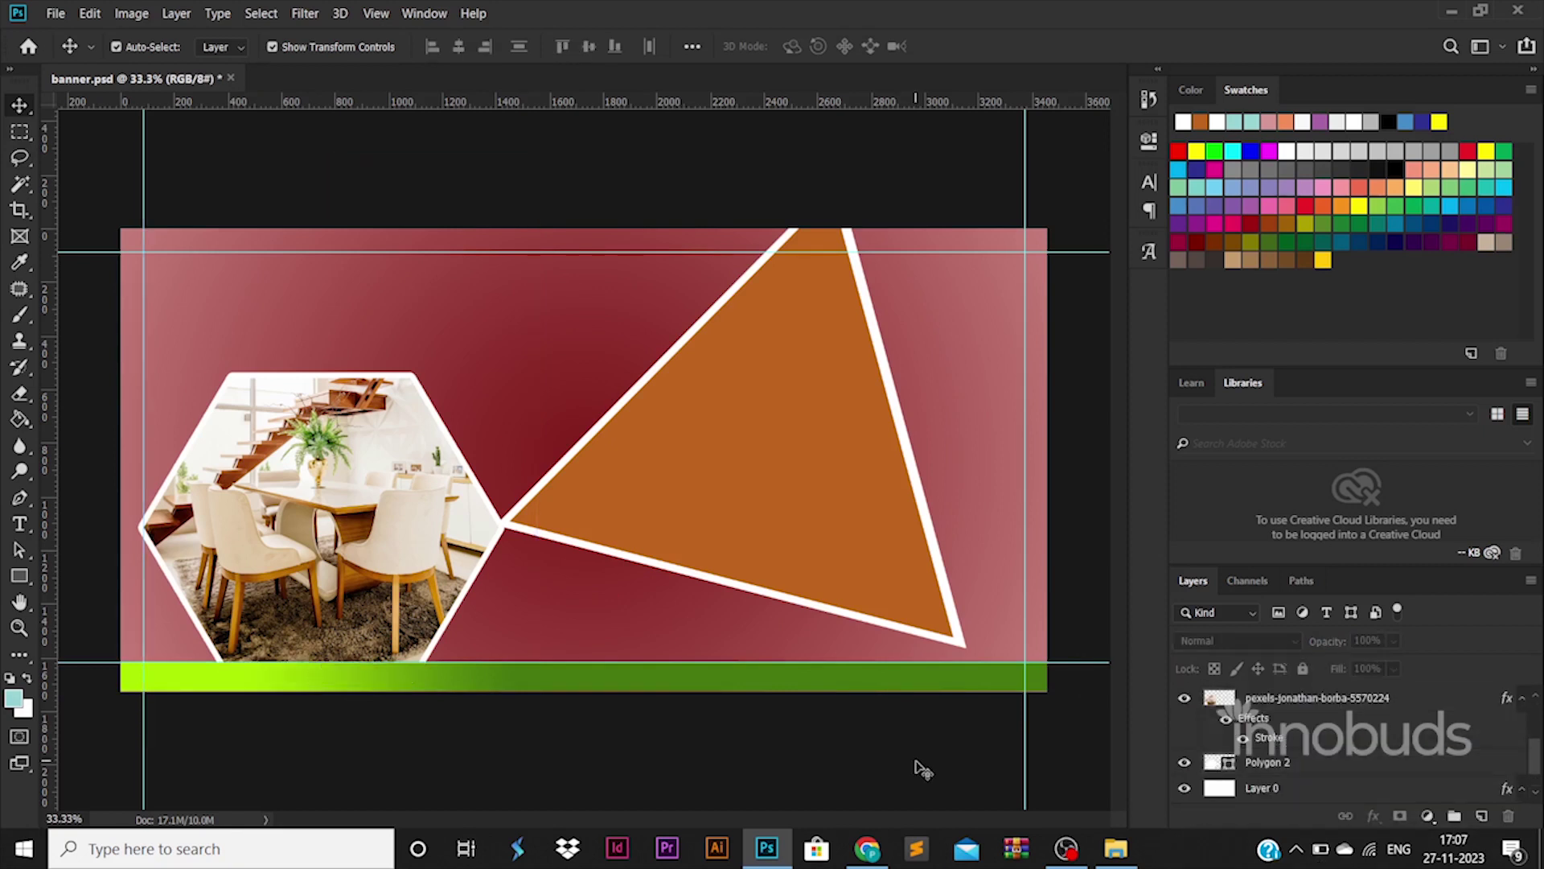
# - Add a Gradient Overlay to the triangle with a pink left stop
pyautogui.click(752, 505)
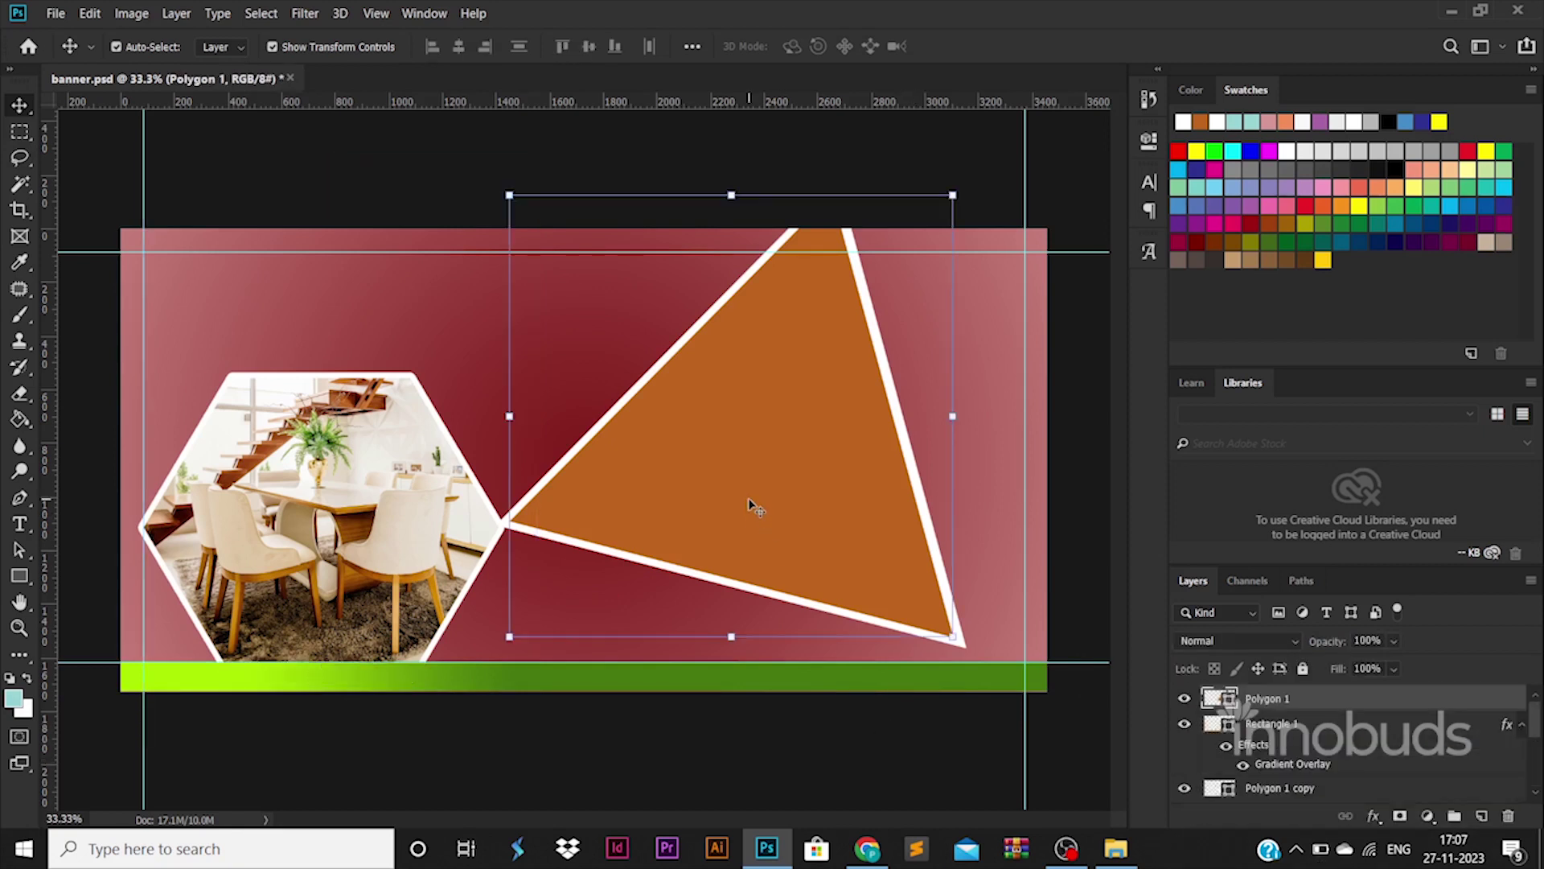
pyautogui.doubleClick(1358, 698)
pyautogui.click(802, 639)
pyautogui.click(1119, 461)
pyautogui.click(1053, 682)
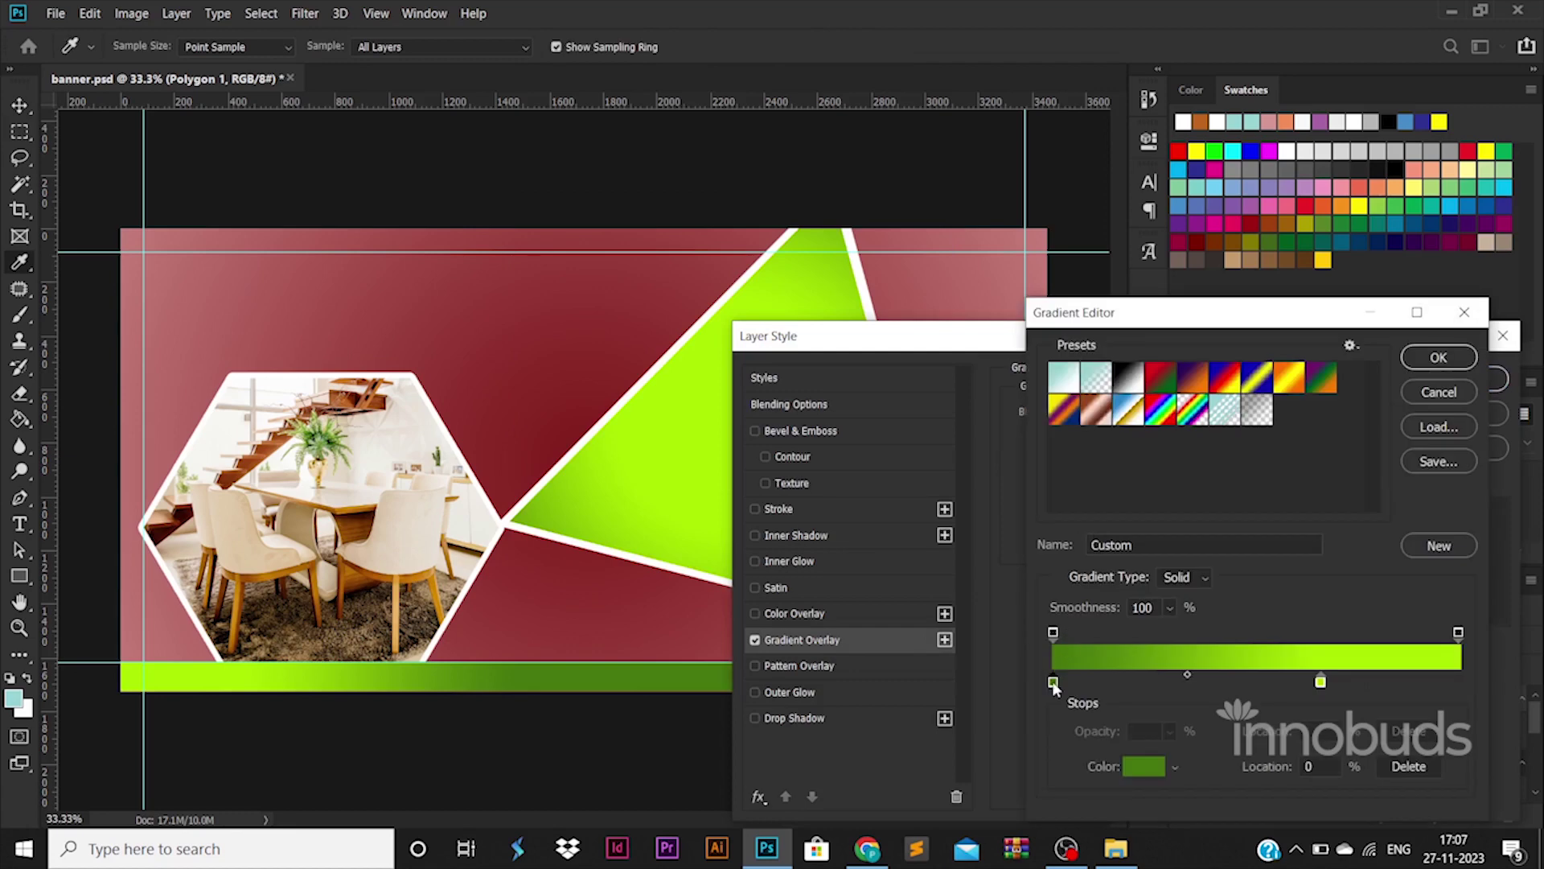
pyautogui.doubleClick(1053, 682)
pyautogui.click(1068, 442)
pyautogui.click(1424, 373)
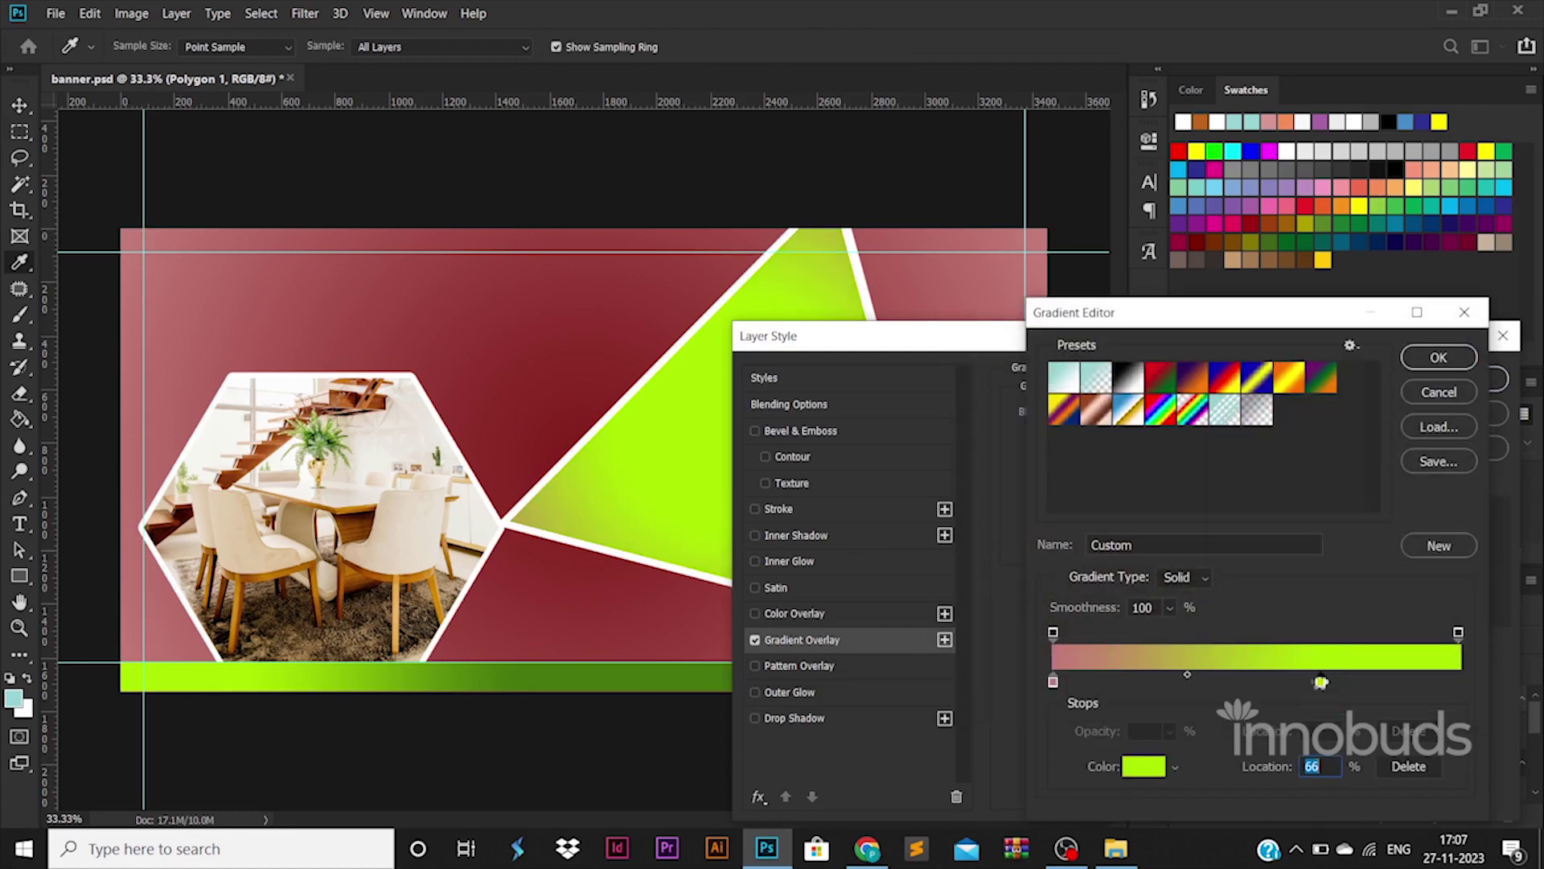
# - Set the right stop to dark red, reposition the pink and dark red stops, and apply
pyautogui.doubleClick(1321, 682)
pyautogui.click(1215, 522)
pyautogui.click(1420, 373)
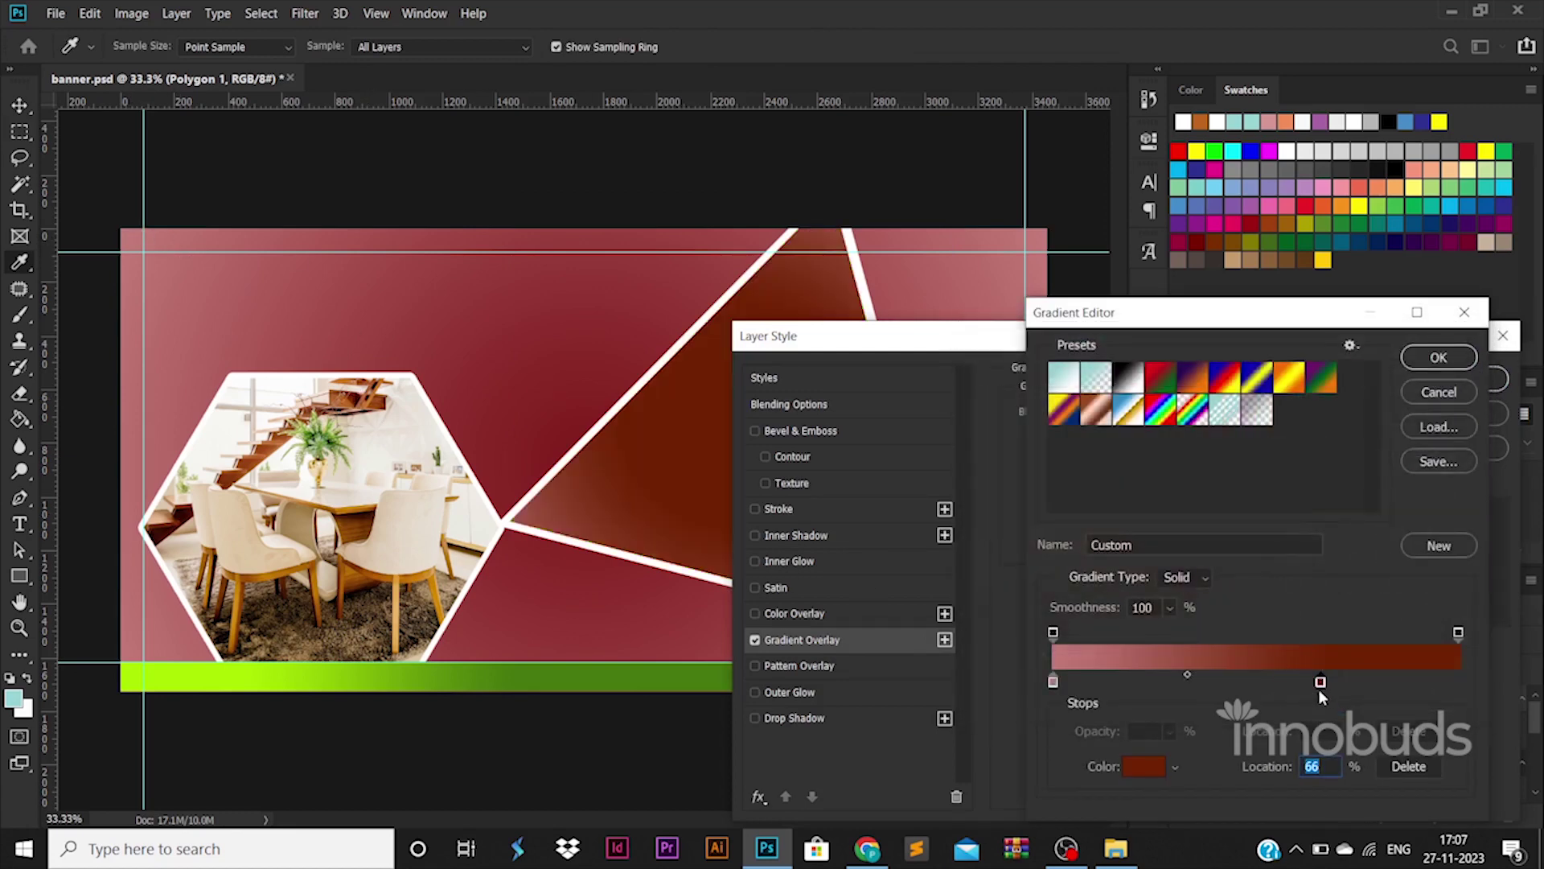
pyautogui.moveTo(1320, 682); pyautogui.dragTo(1320, 748)
pyautogui.click(1320, 683)
pyautogui.moveTo(1320, 684); pyautogui.dragTo(1437, 683)
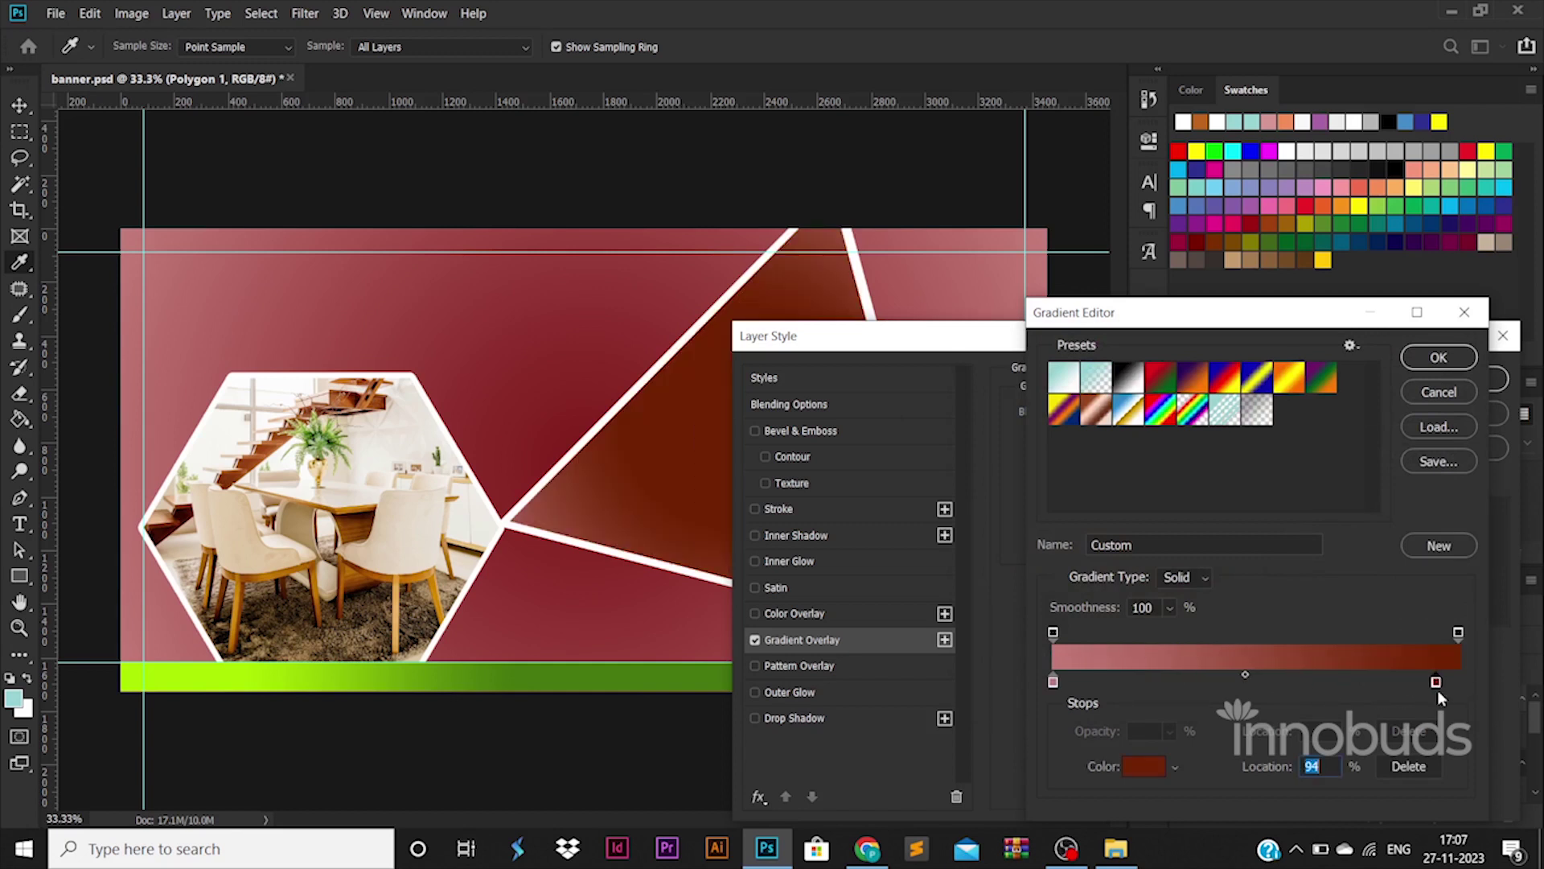
pyautogui.click(1056, 682)
pyautogui.moveTo(1087, 685); pyautogui.dragTo(1197, 684)
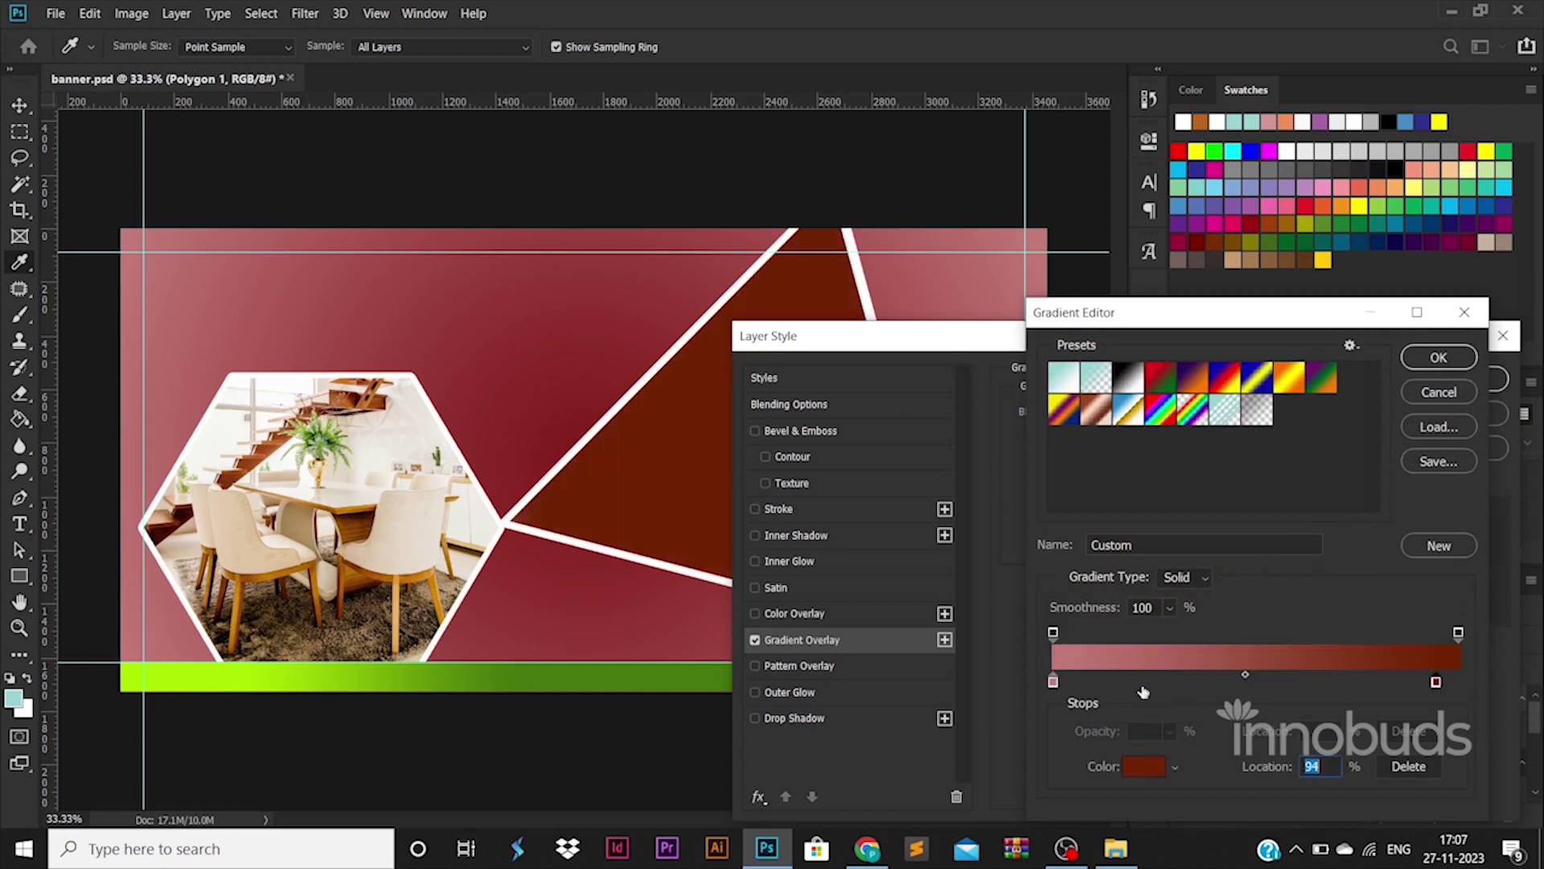
pyautogui.click(1439, 357)
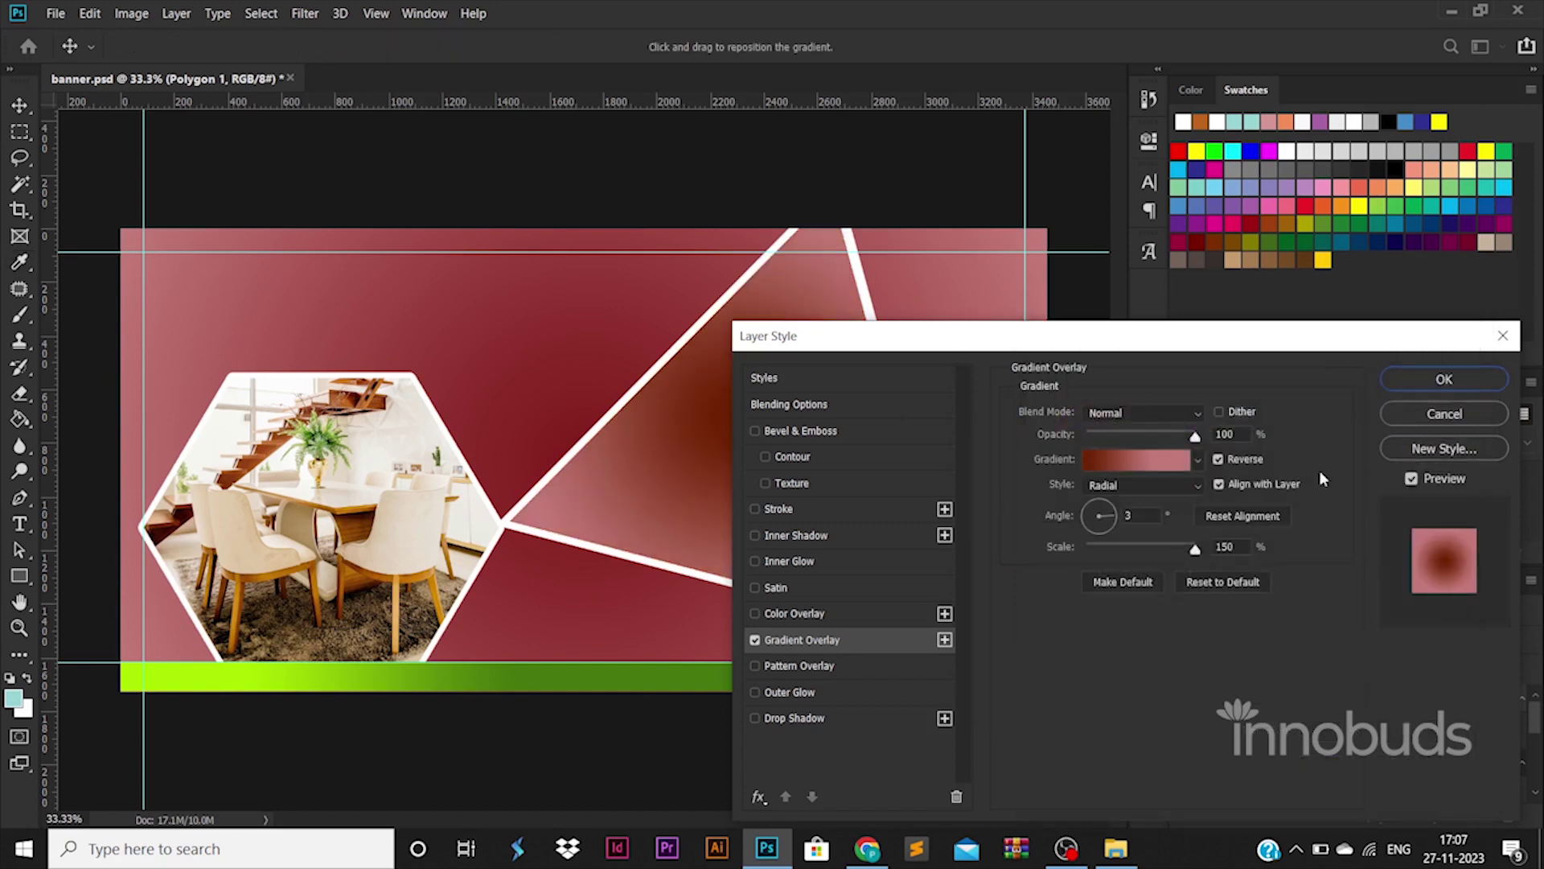
pyautogui.click(1444, 374)
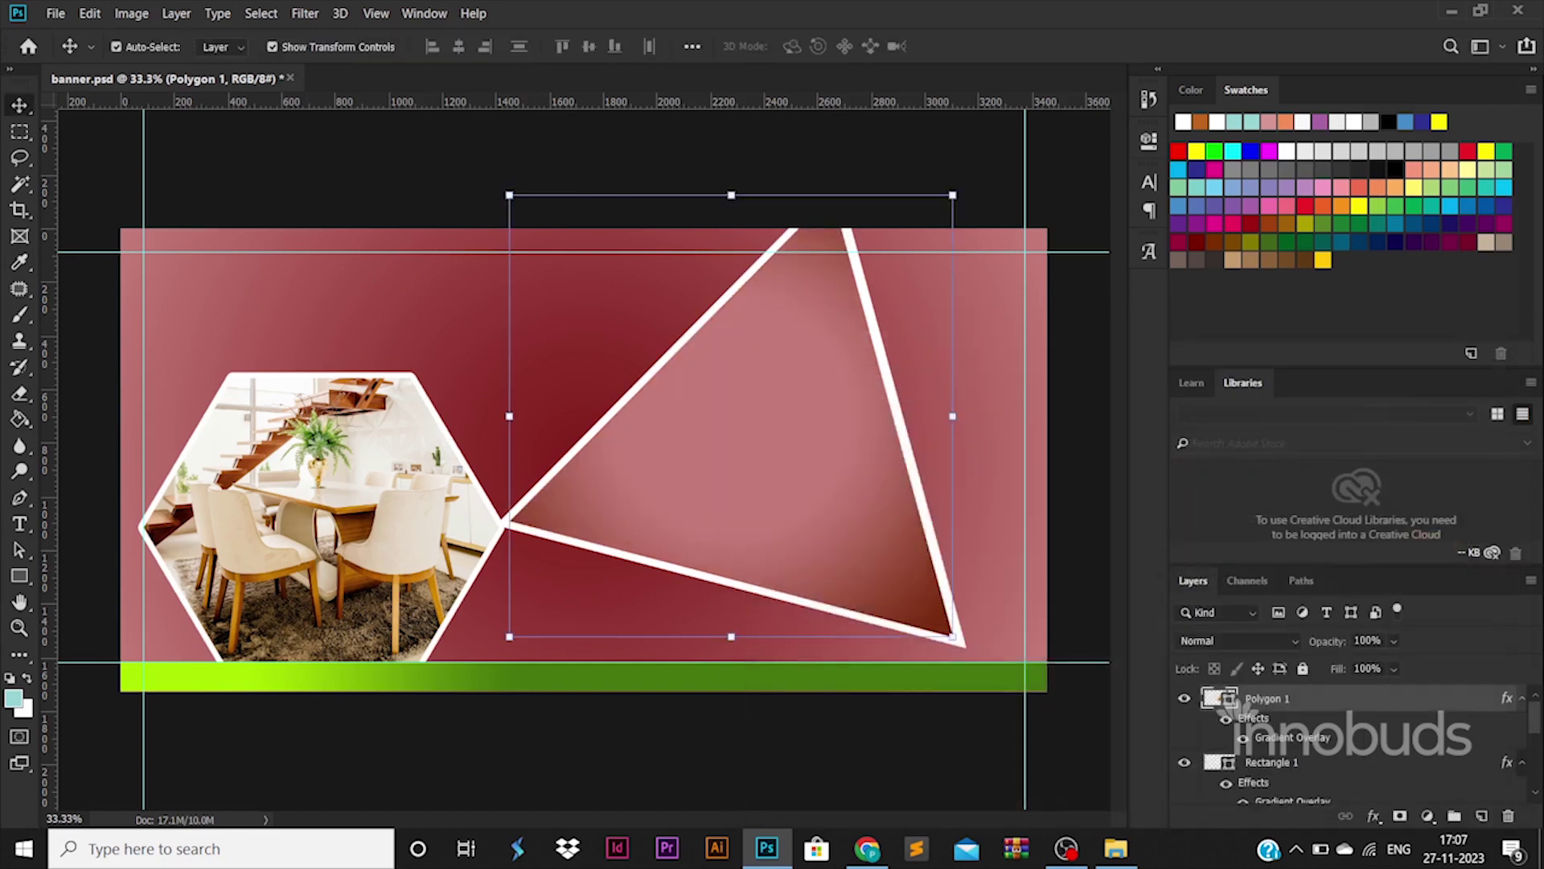
# - Type the headline INTERIOR BANNER CONTENT GOES HERE and enlarge it to the right
pyautogui.press('t')
pyautogui.click(521, 443)
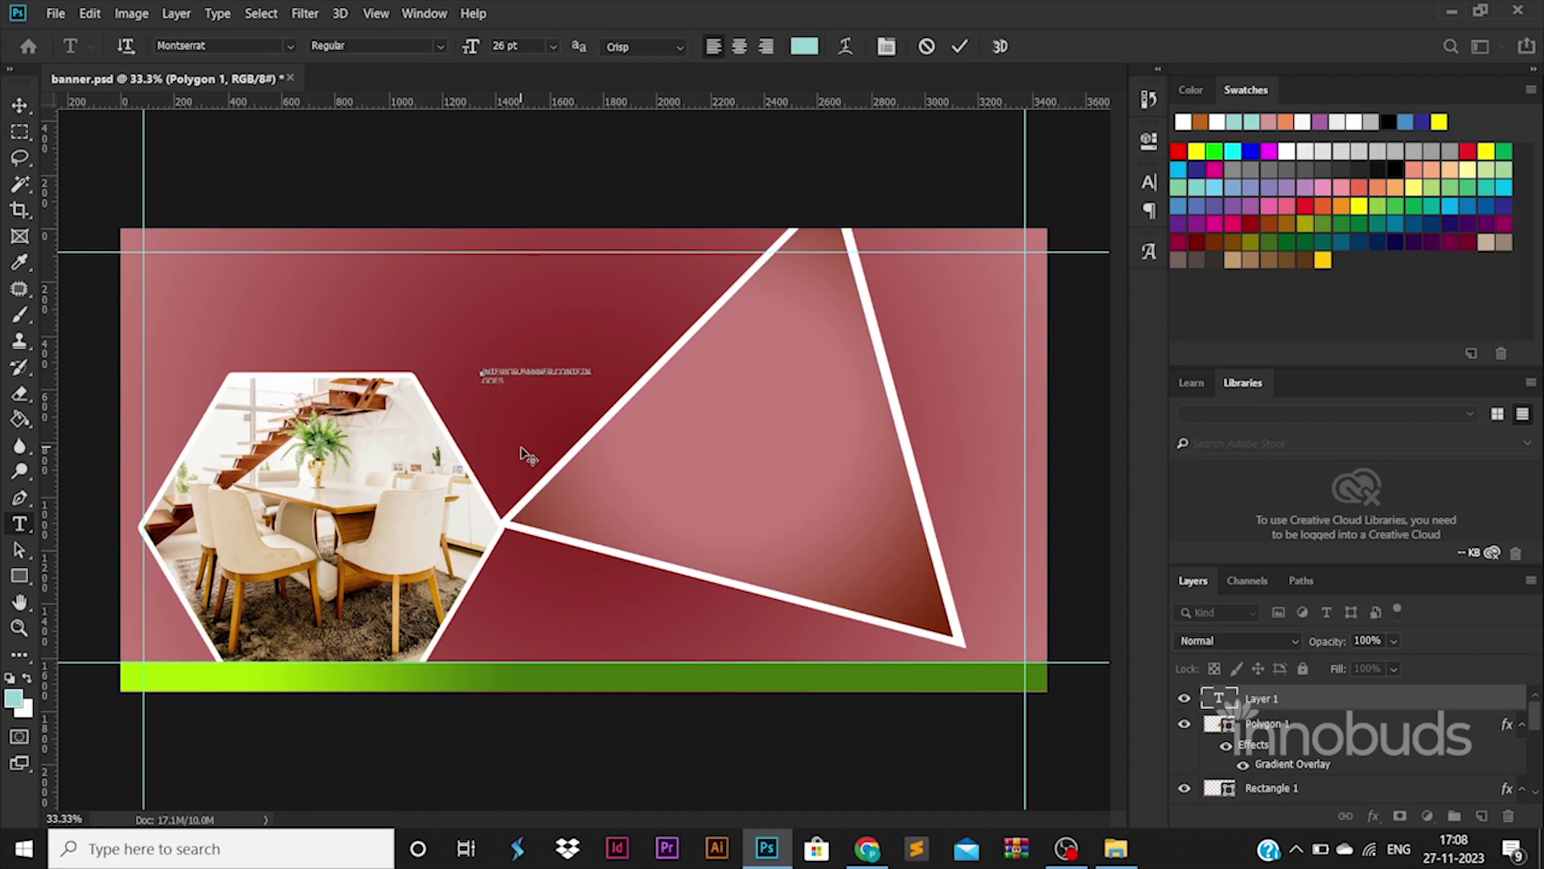
pyautogui.hotkey('ctrl', 'Return')
pyautogui.hotkey('ctrl', 't')
pyautogui.moveTo(593, 366)
pyautogui.mouseDown()
pyautogui.moveTo(768, 340)
pyautogui.moveTo(804, 419)
pyautogui.mouseUp()
pyautogui.press('Return')
# - Break the headline after BANNER, move it down-right, and correct the spelling of CONTENT
pyautogui.press('t')
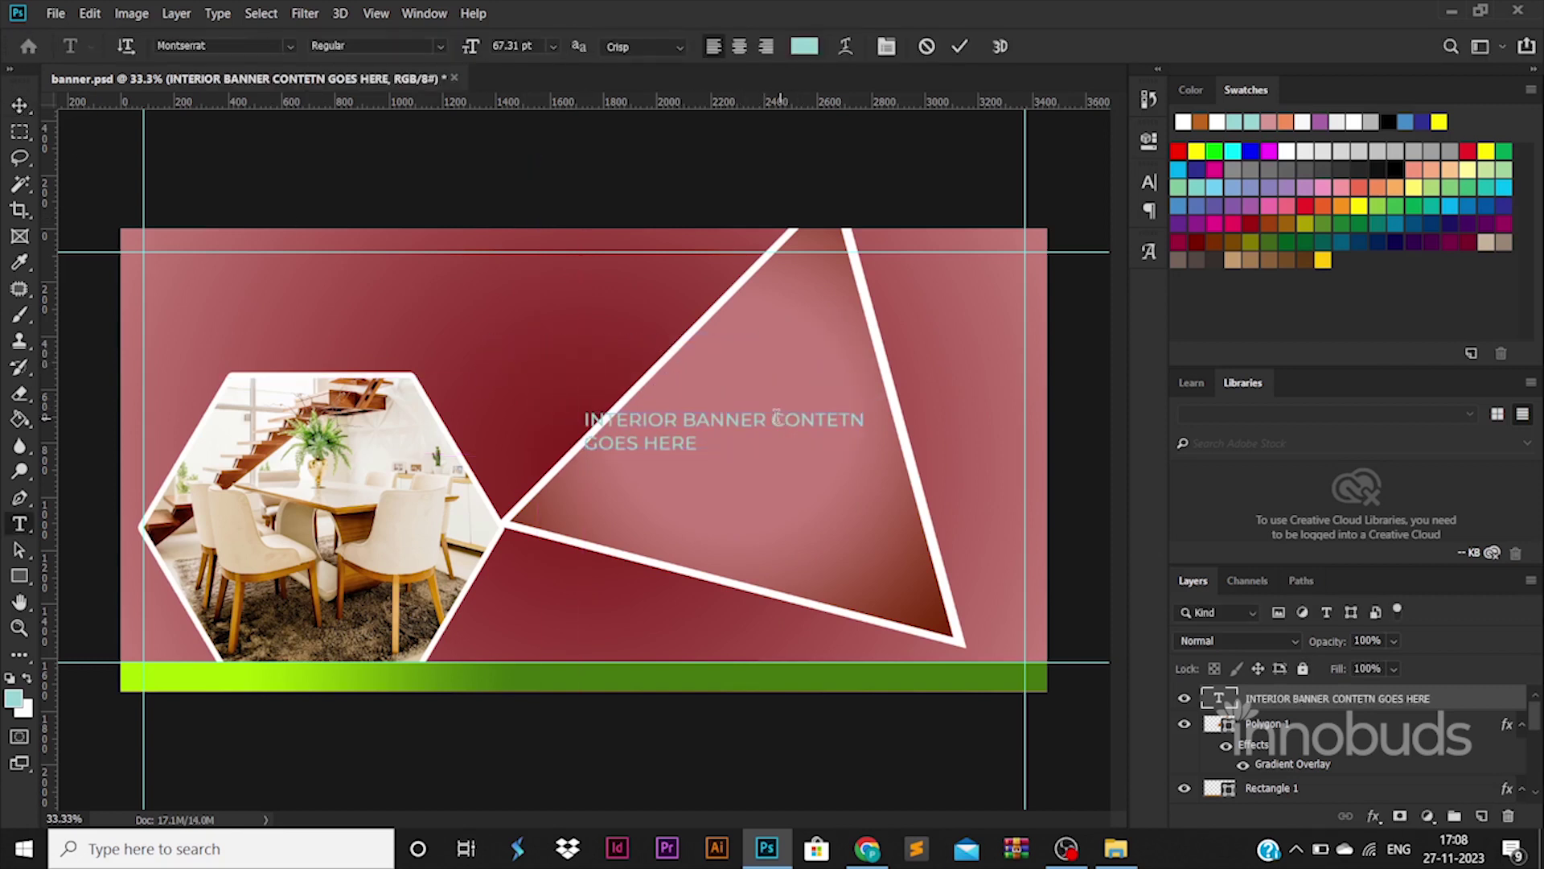
pyautogui.click(766, 419)
pyautogui.press('Return')
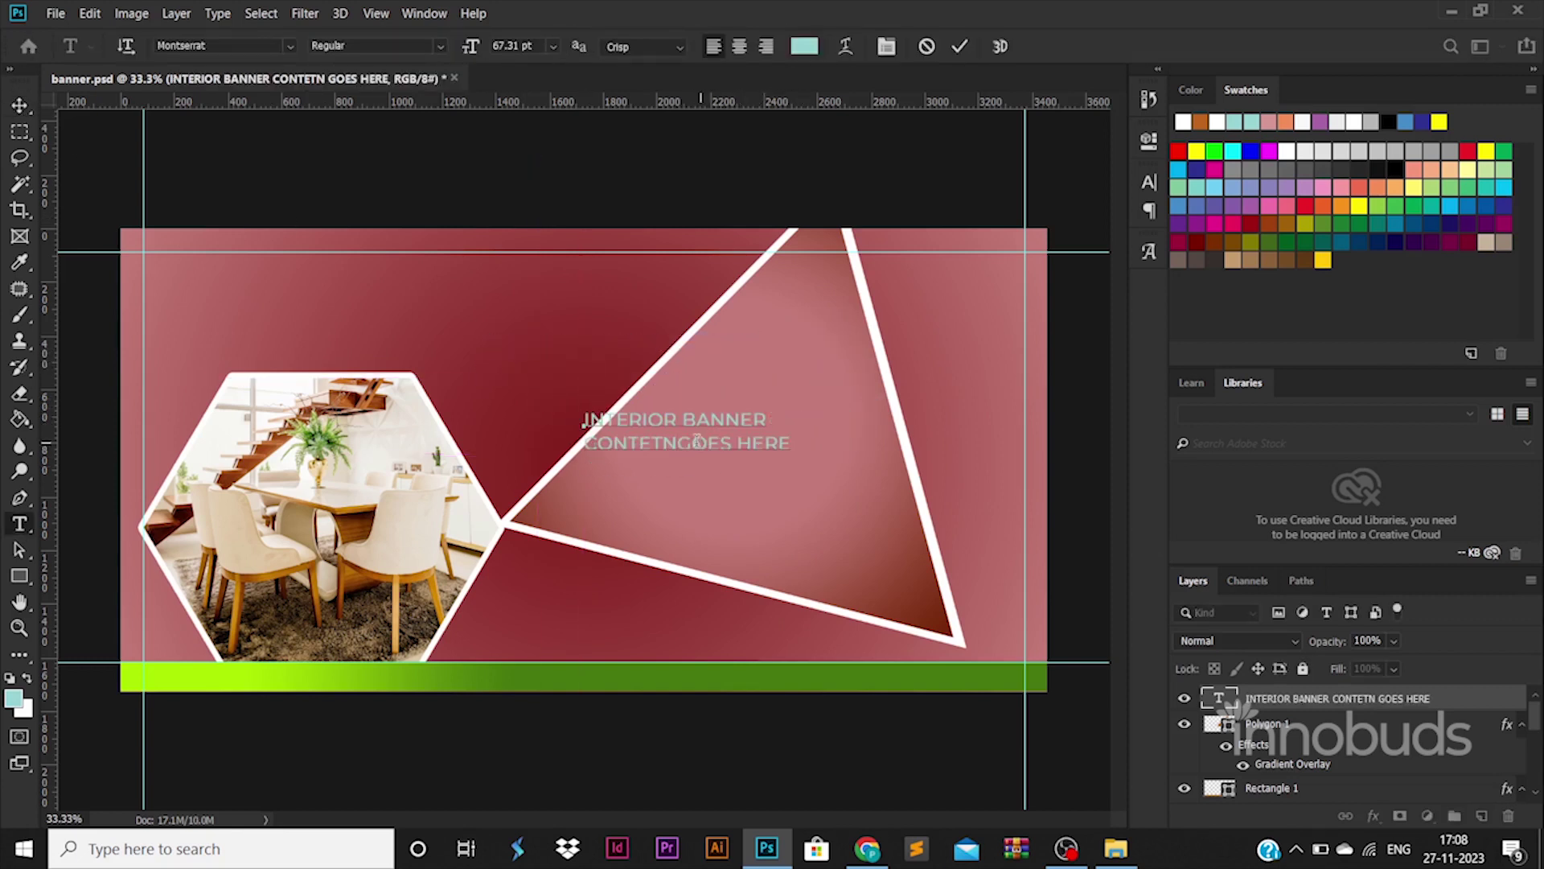
pyautogui.moveTo(744, 427); pyautogui.dragTo(825, 444)
pyautogui.moveTo(664, 438); pyautogui.dragTo(846, 441)
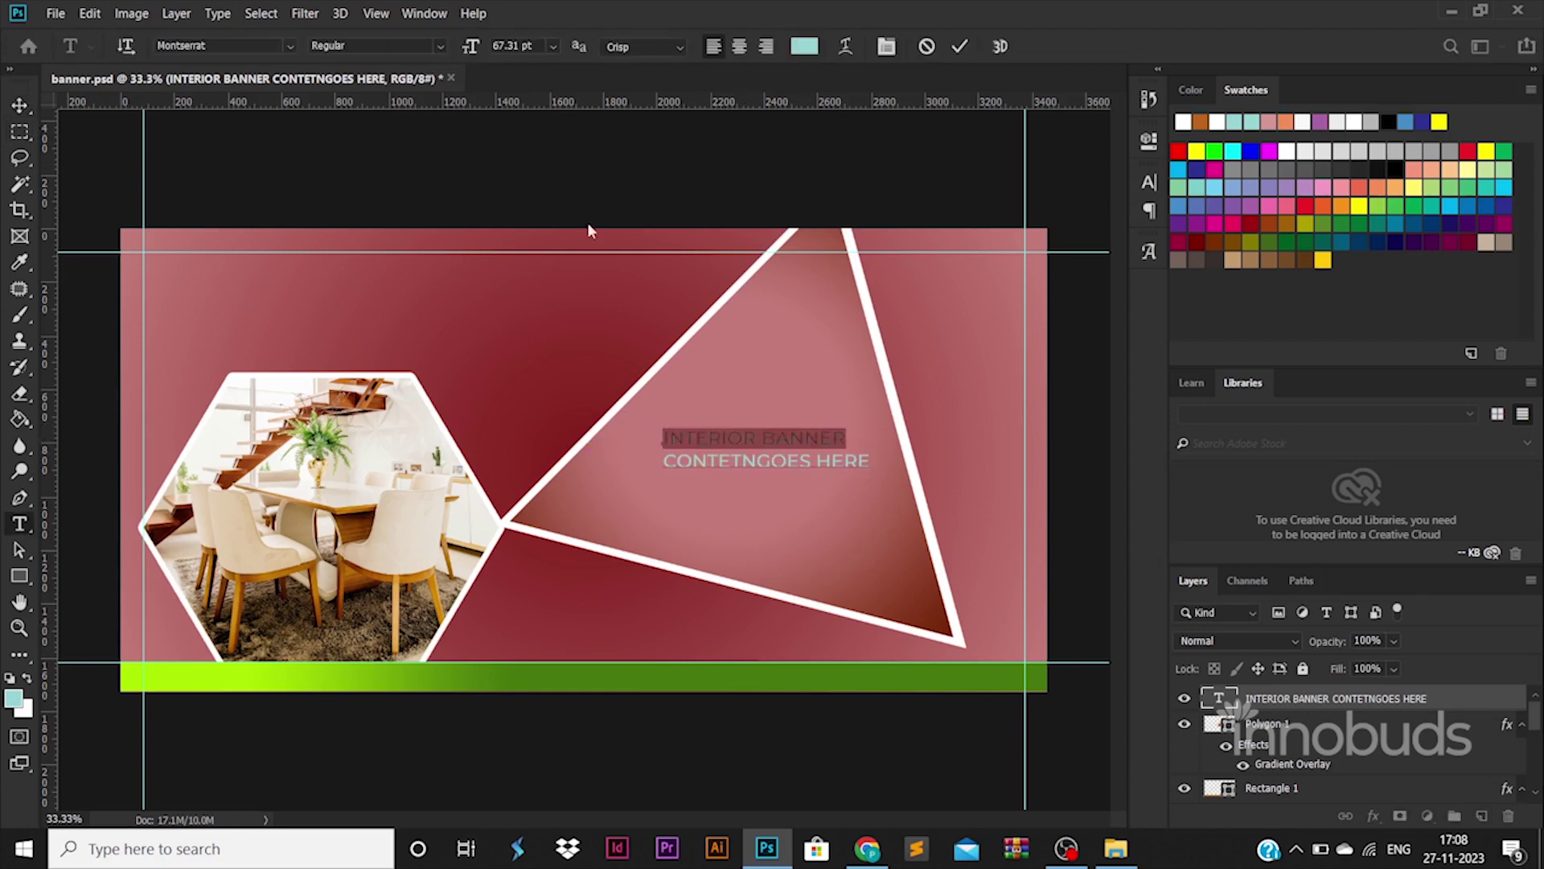
pyautogui.click(761, 449)
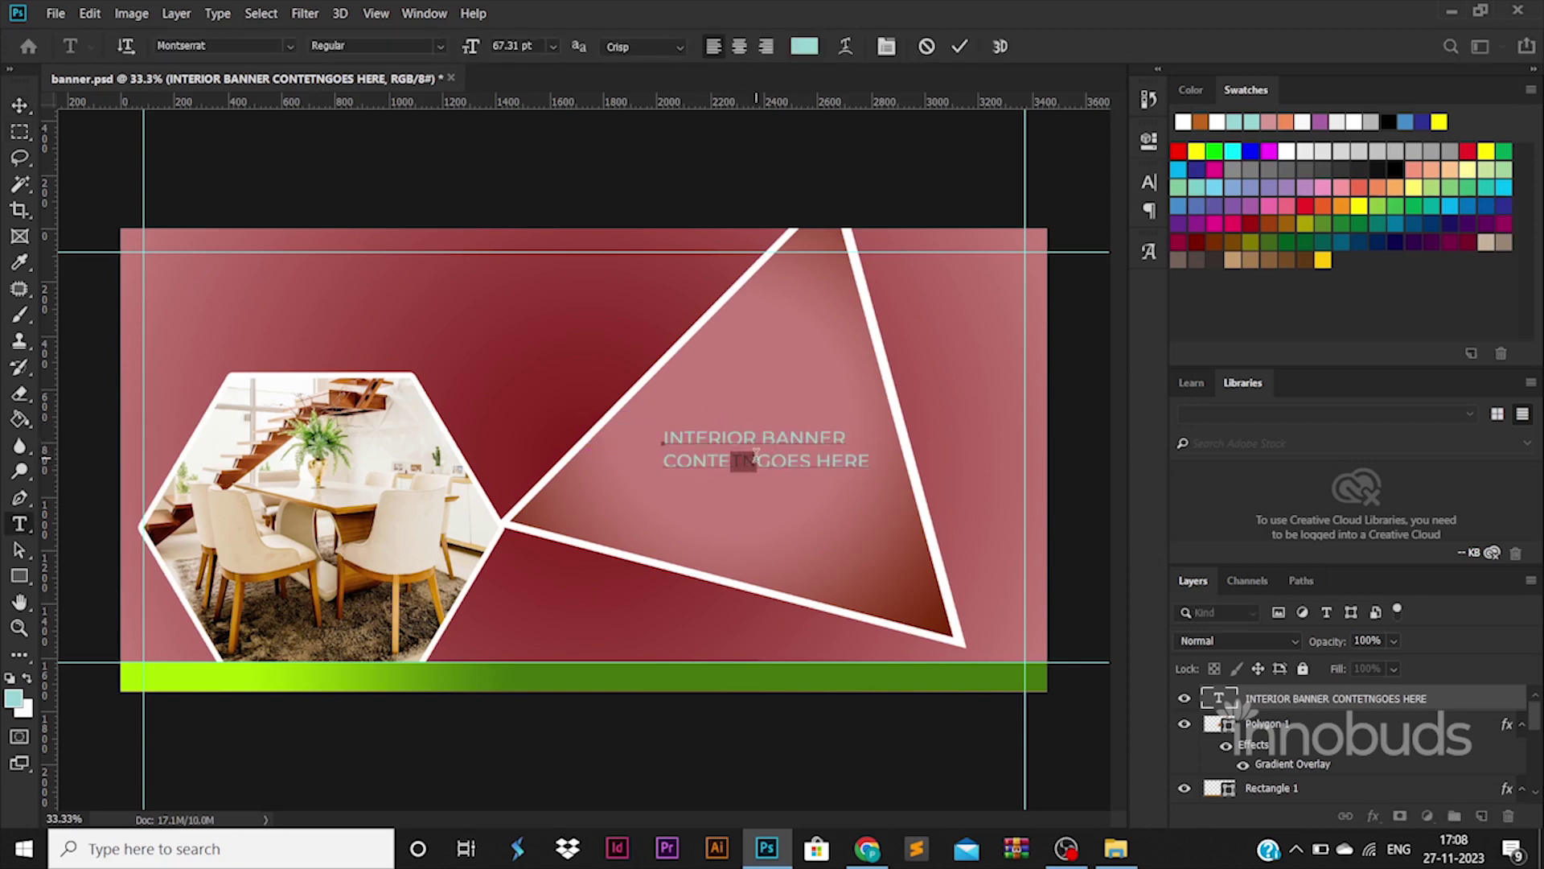
pyautogui.write('NT')
pyautogui.hotkey('ctrl', 'a')
# - Make the headline text white and nudge it slightly up and left
pyautogui.click(805, 46)
pyautogui.click(977, 362)
pyautogui.click(1427, 384)
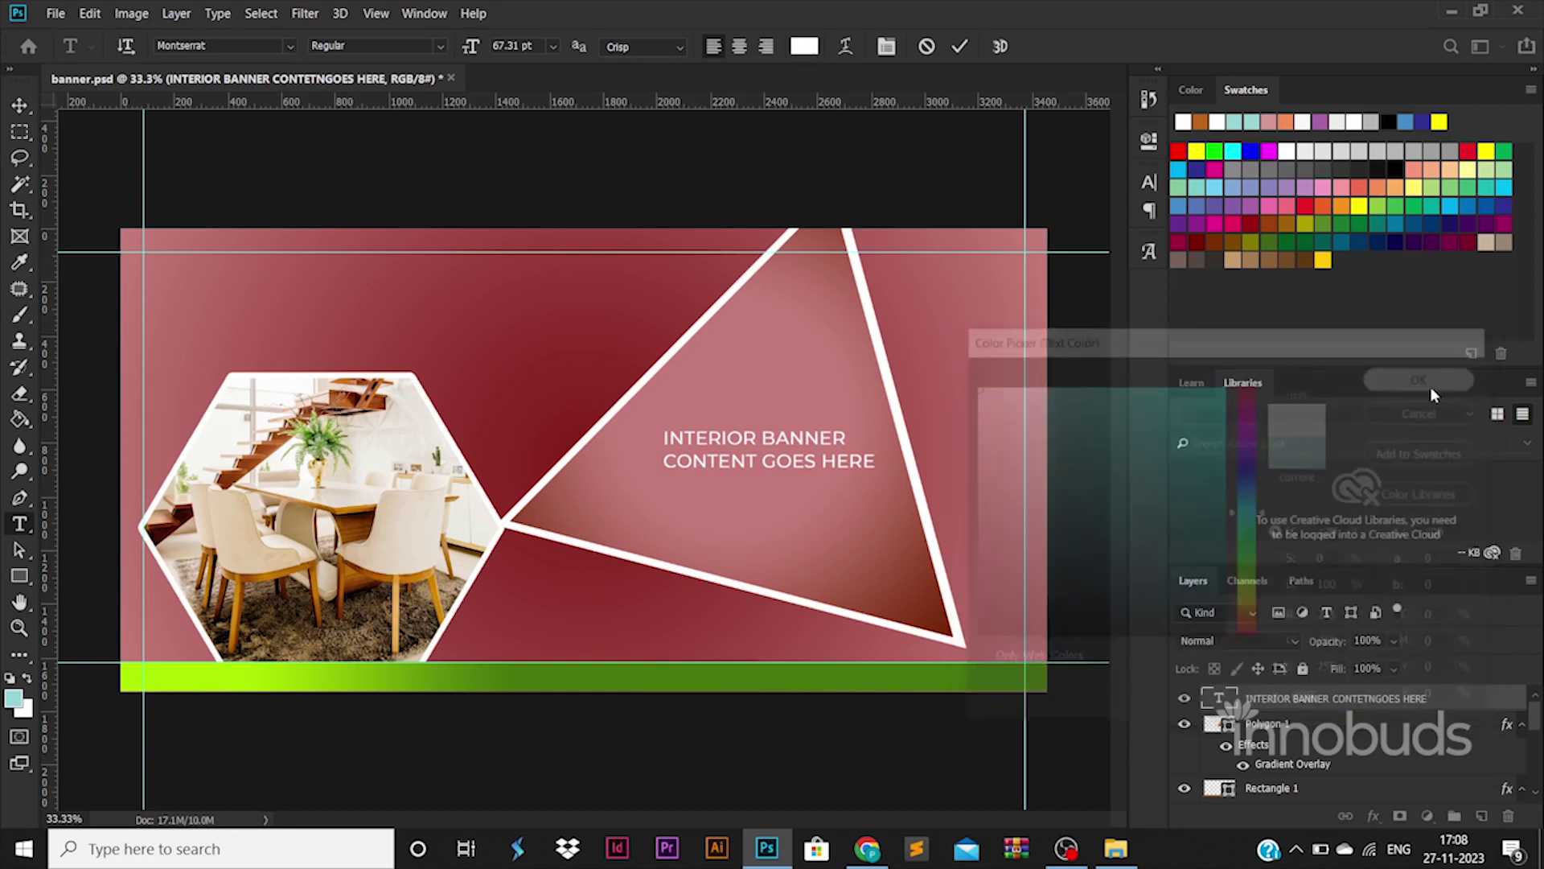
pyautogui.hotkey('ctrl', 'Return')
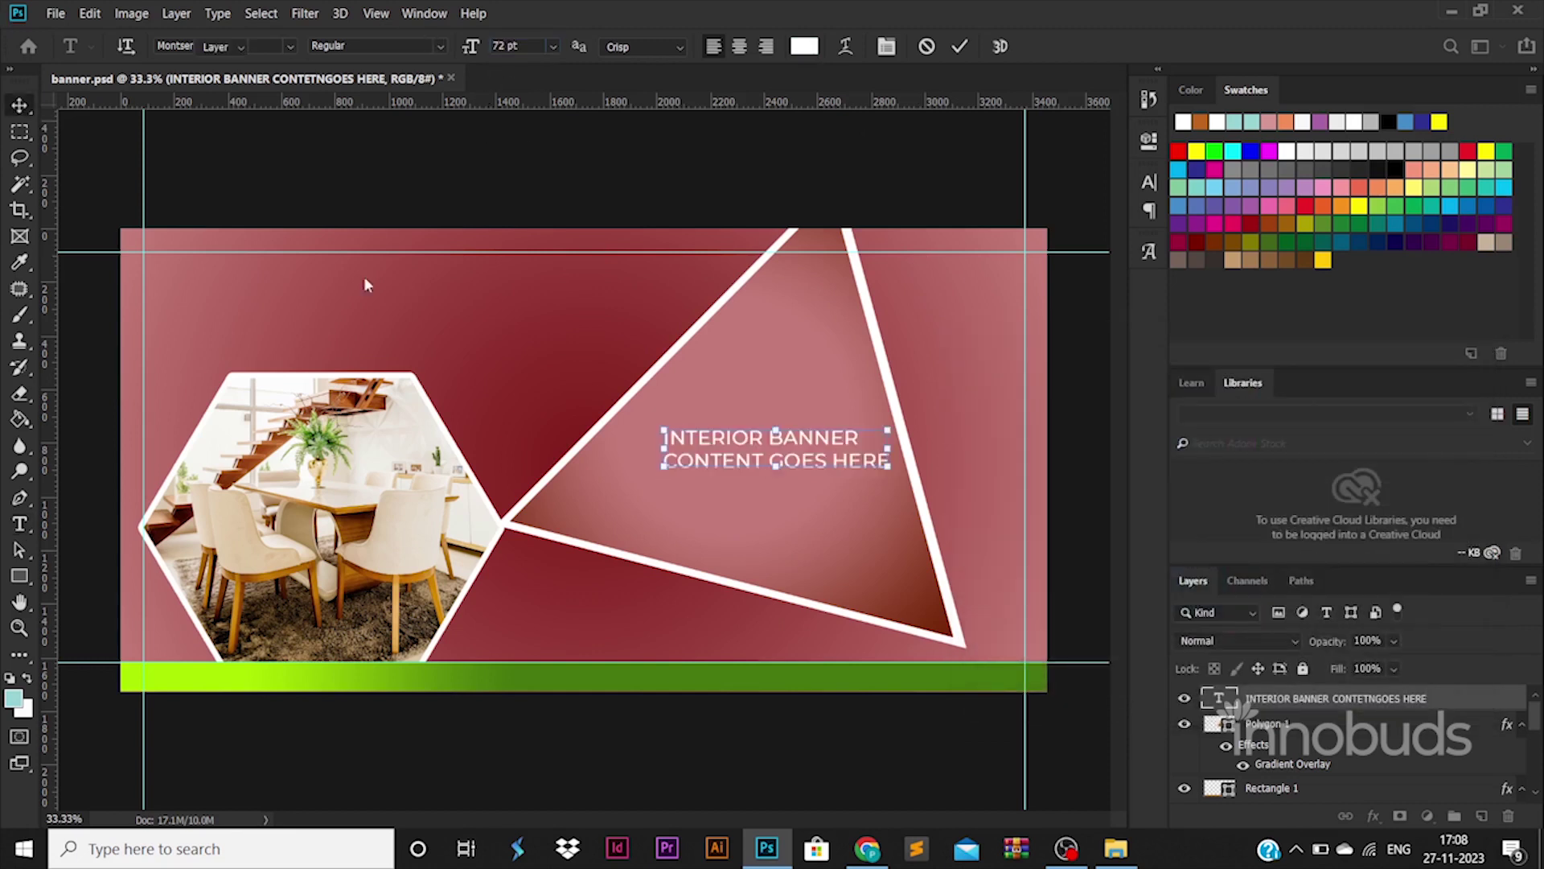
pyautogui.press('v')
pyautogui.moveTo(807, 456); pyautogui.dragTo(778, 451)
# - Draw a button rectangle and move it under the headline
pyautogui.rightClick(20, 576)
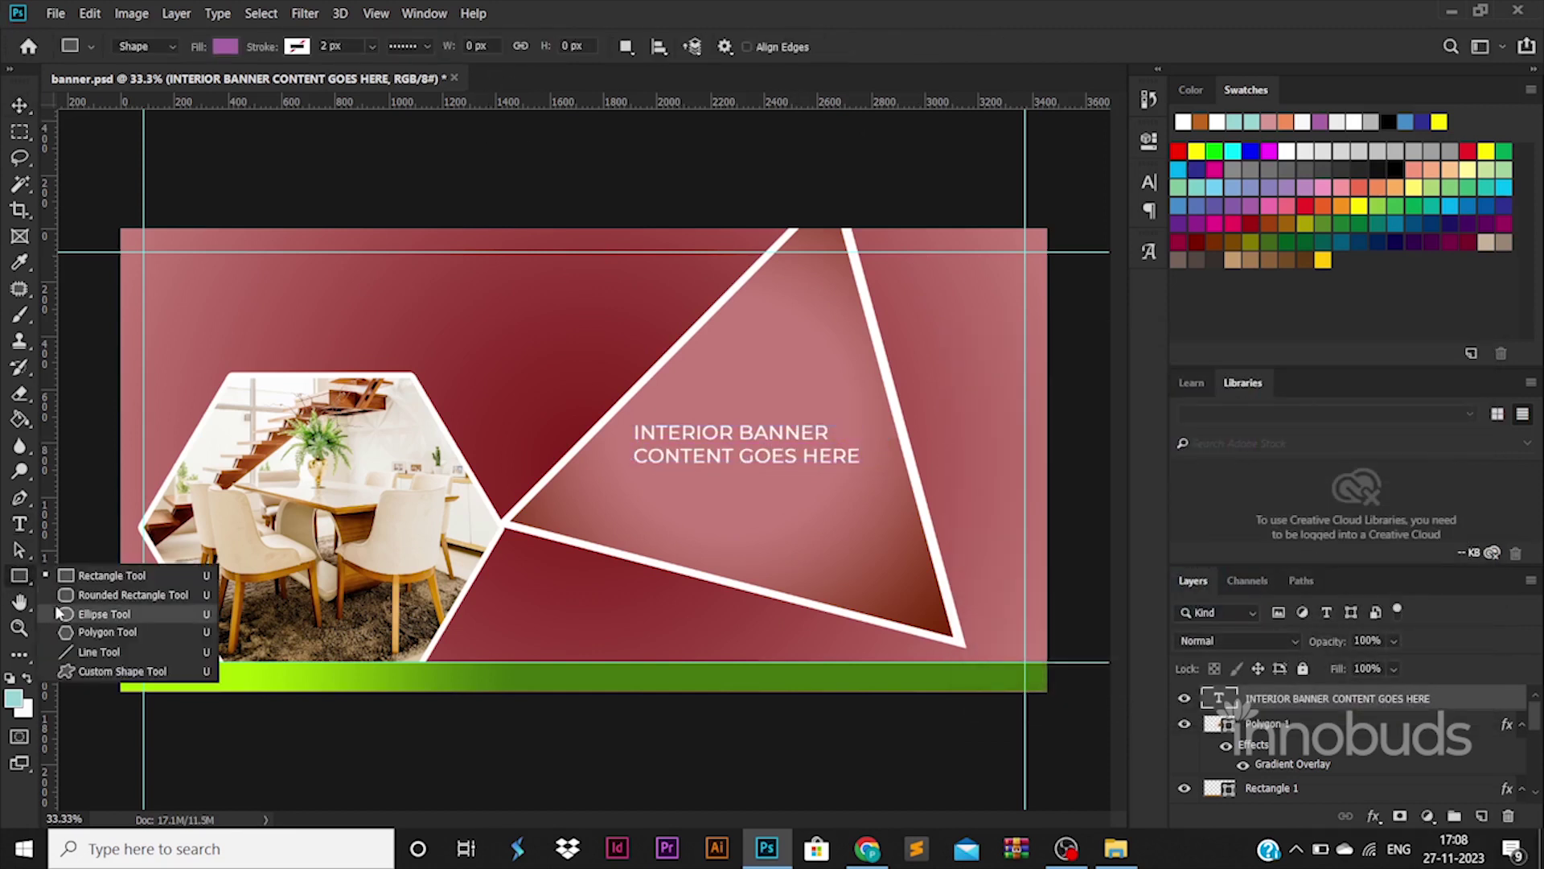
pyautogui.click(80, 573)
pyautogui.moveTo(577, 491)
pyautogui.mouseDown()
pyautogui.moveTo(720, 539)
pyautogui.moveTo(777, 536)
pyautogui.mouseUp()
pyautogui.press('v')
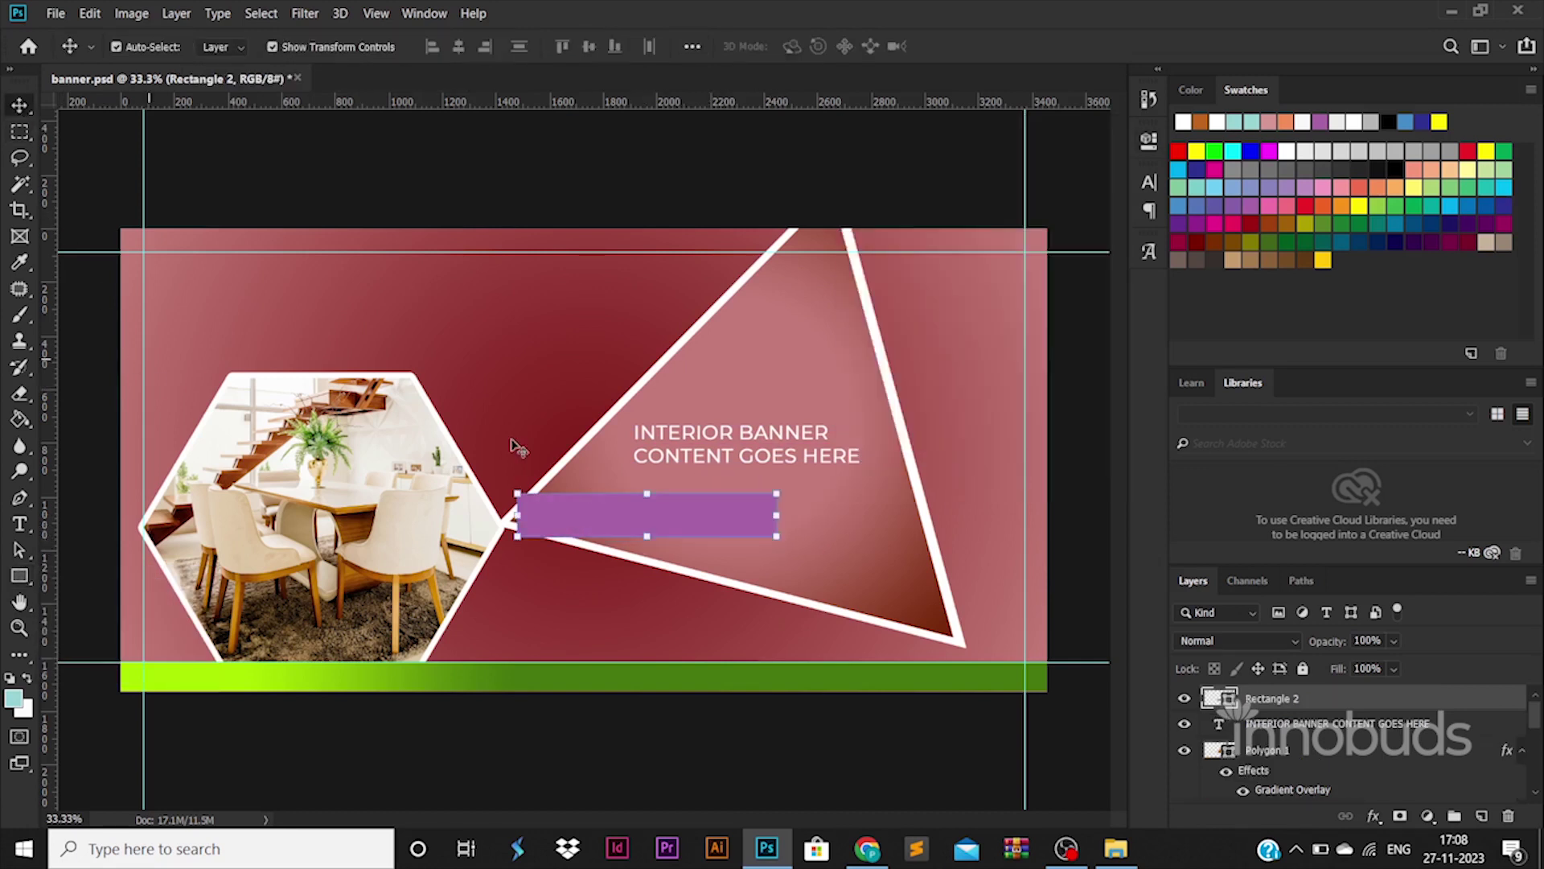
pyautogui.moveTo(736, 535)
pyautogui.mouseDown()
pyautogui.moveTo(852, 519)
pyautogui.moveTo(860, 492)
pyautogui.mouseUp()
# - Set the headline font weight to Bold
pyautogui.doubleClick(1219, 723)
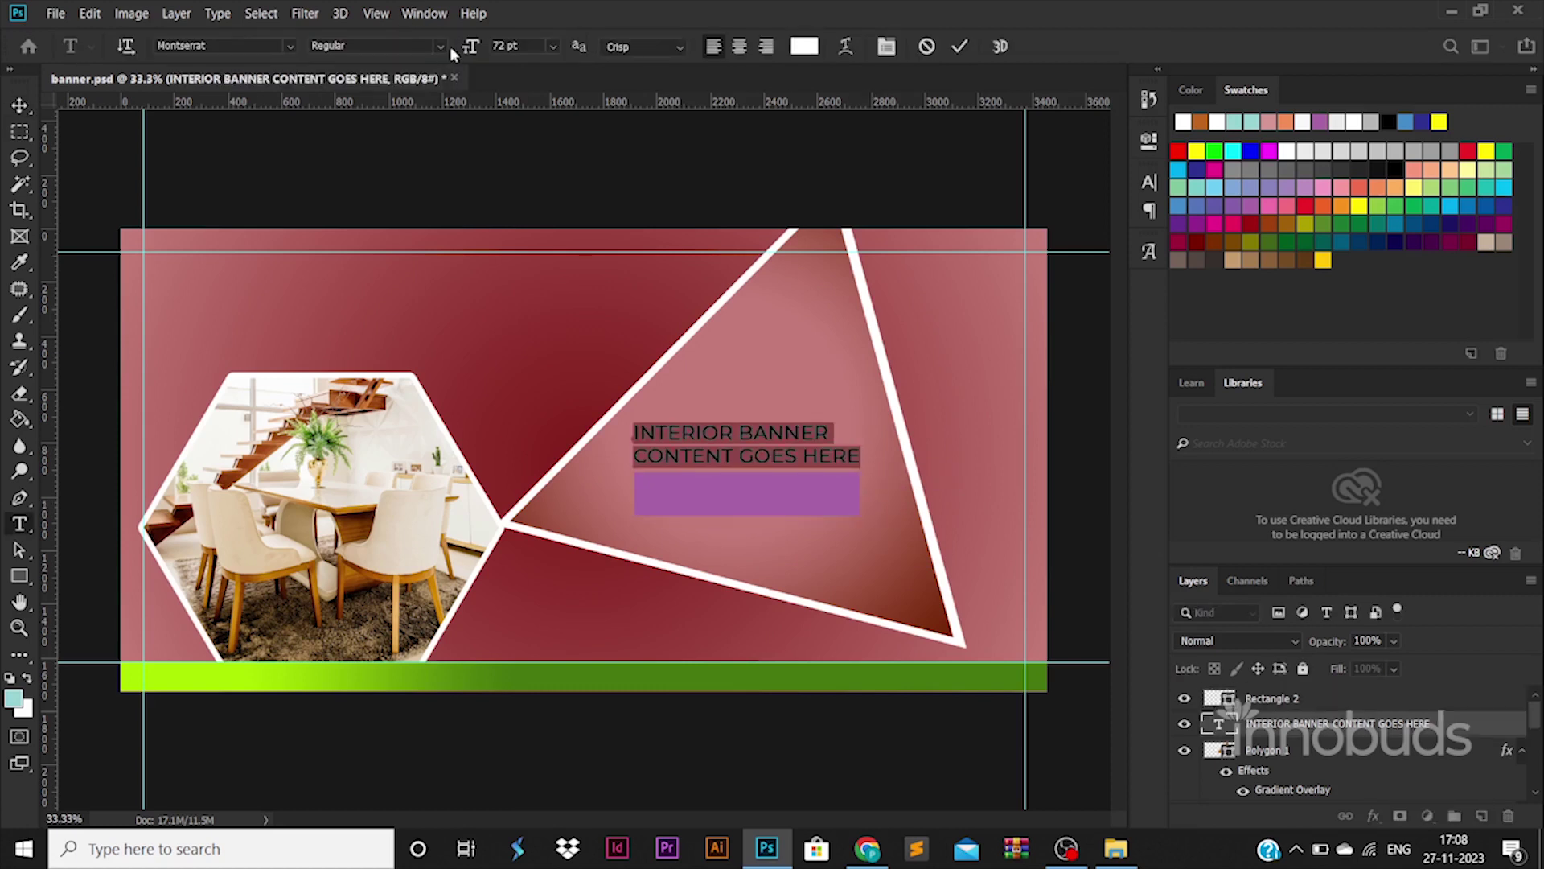
pyautogui.click(441, 46)
pyautogui.click(378, 227)
pyautogui.click(1222, 698)
# - Fill the button rectangle with white
pyautogui.press('v')
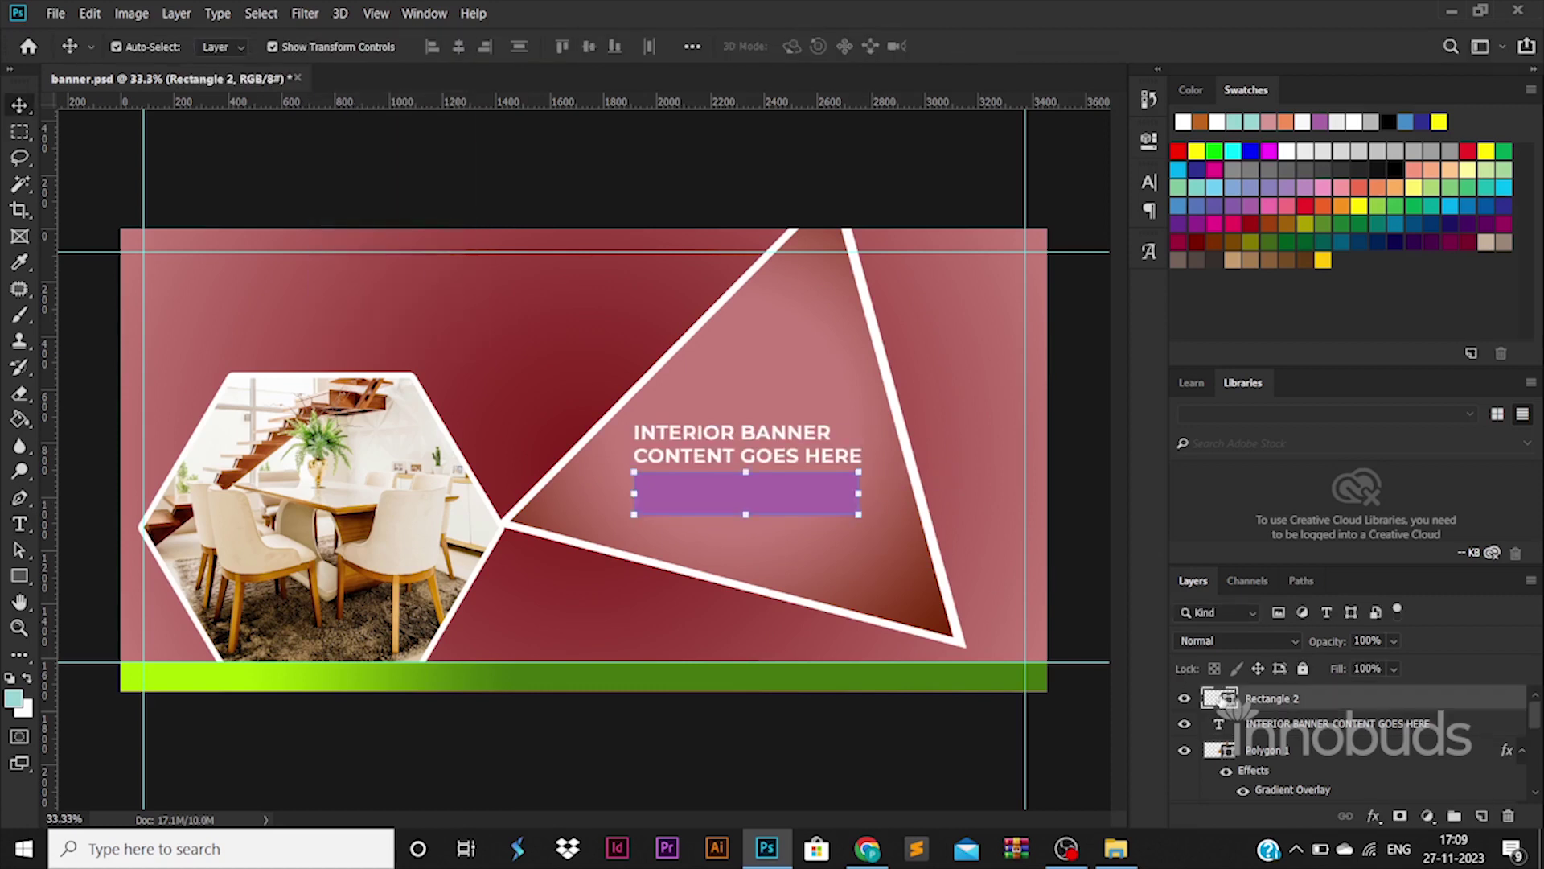
pyautogui.doubleClick(1222, 698)
pyautogui.click(973, 386)
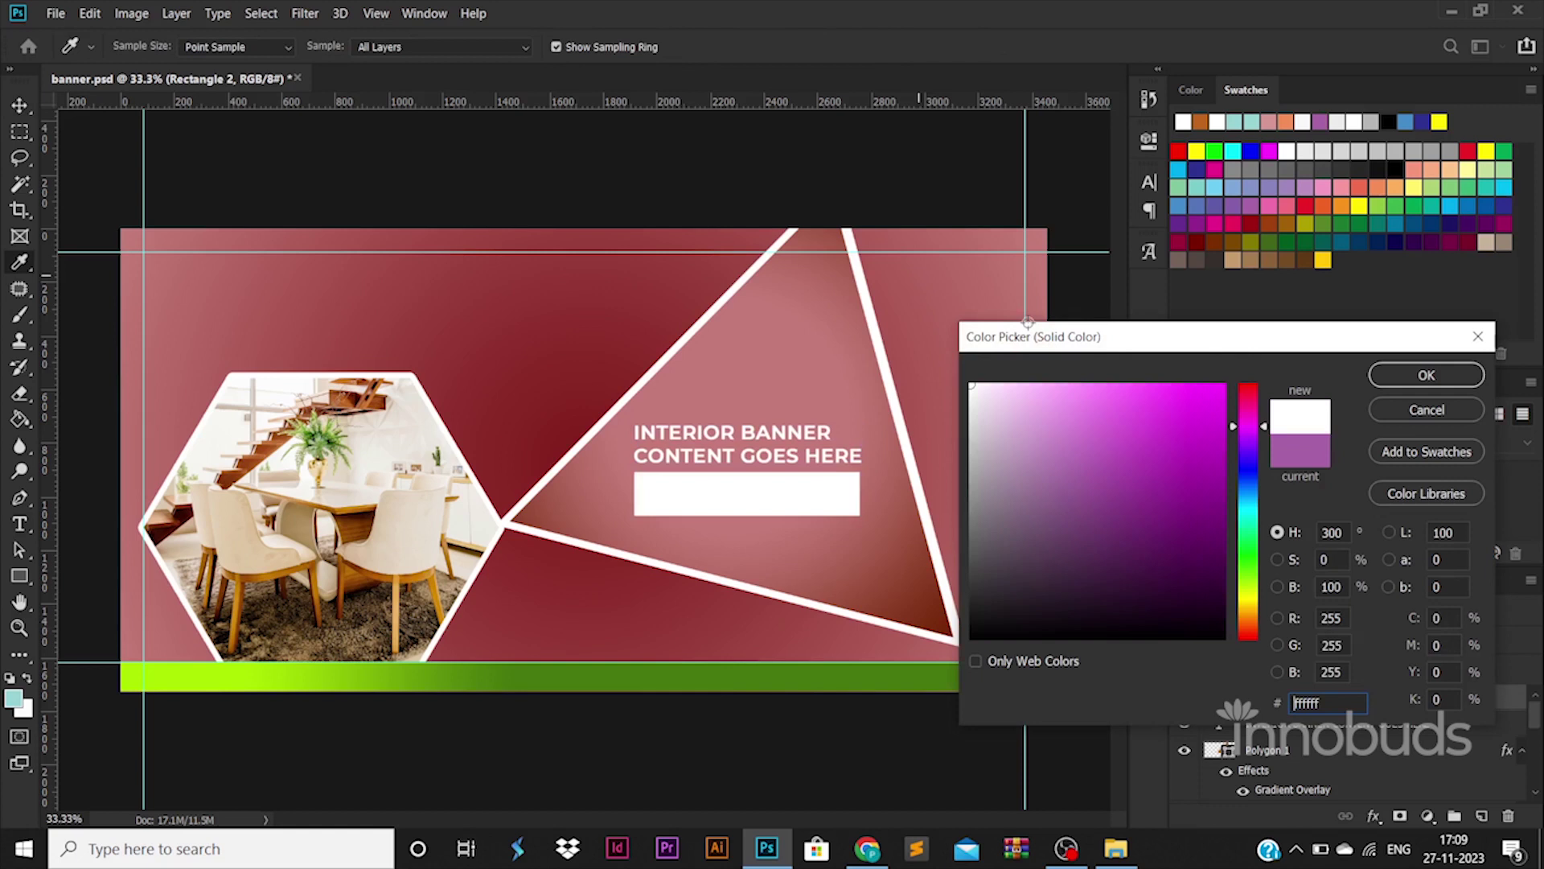
pyautogui.click(1417, 385)
# - Type 'Services and description goes here' above the photo, enlarge it and shift it left
pyautogui.press('t')
pyautogui.click(503, 376)
pyautogui.write('Services and description goes here')
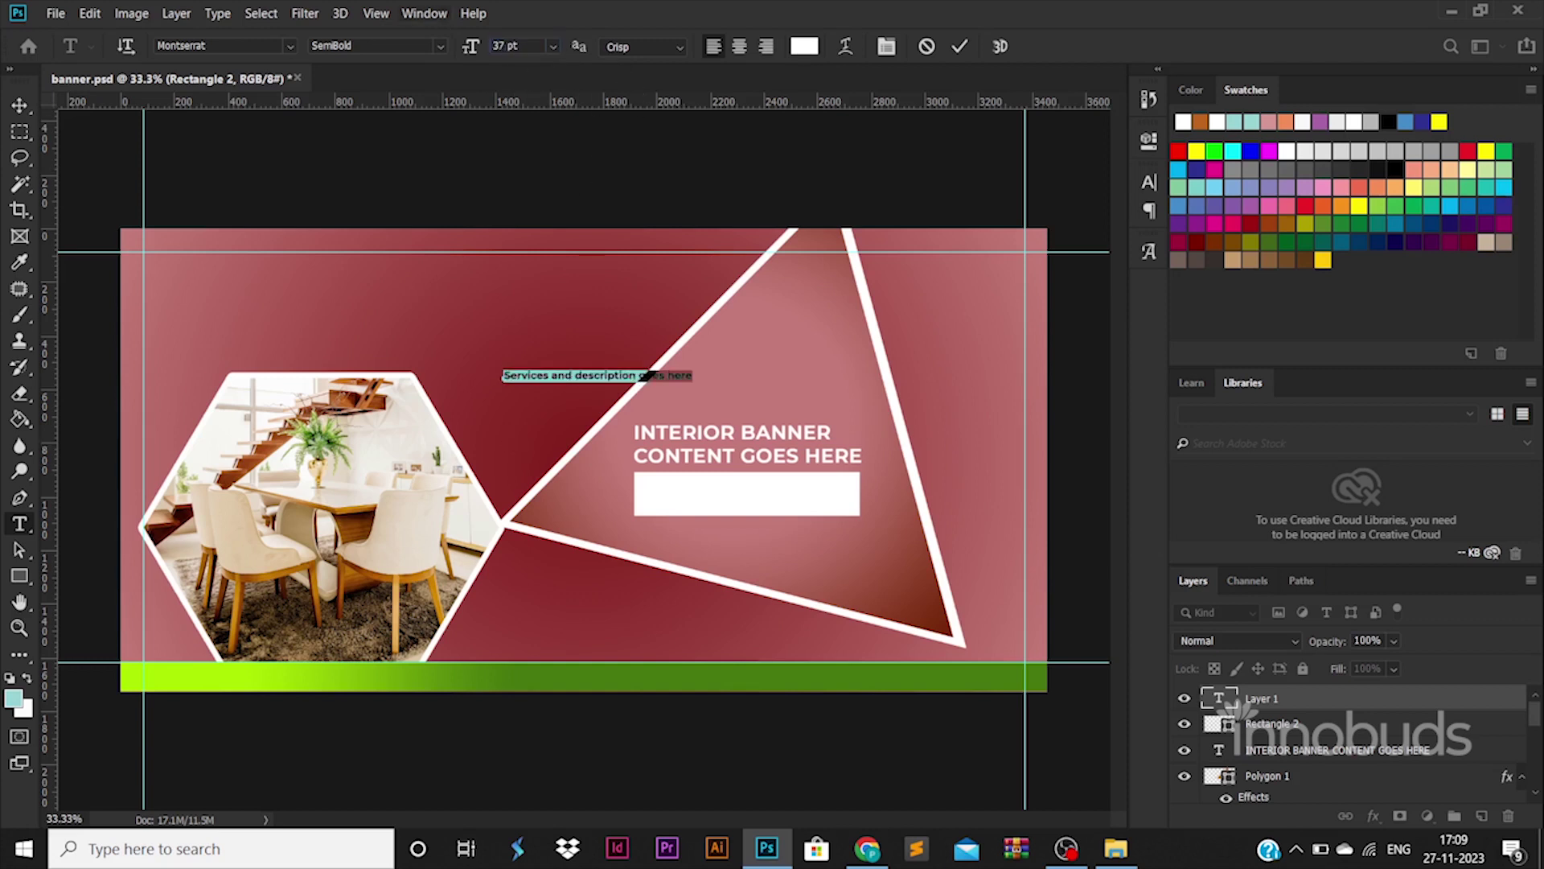
pyautogui.click(32, 117)
pyautogui.moveTo(531, 375); pyautogui.dragTo(402, 372)
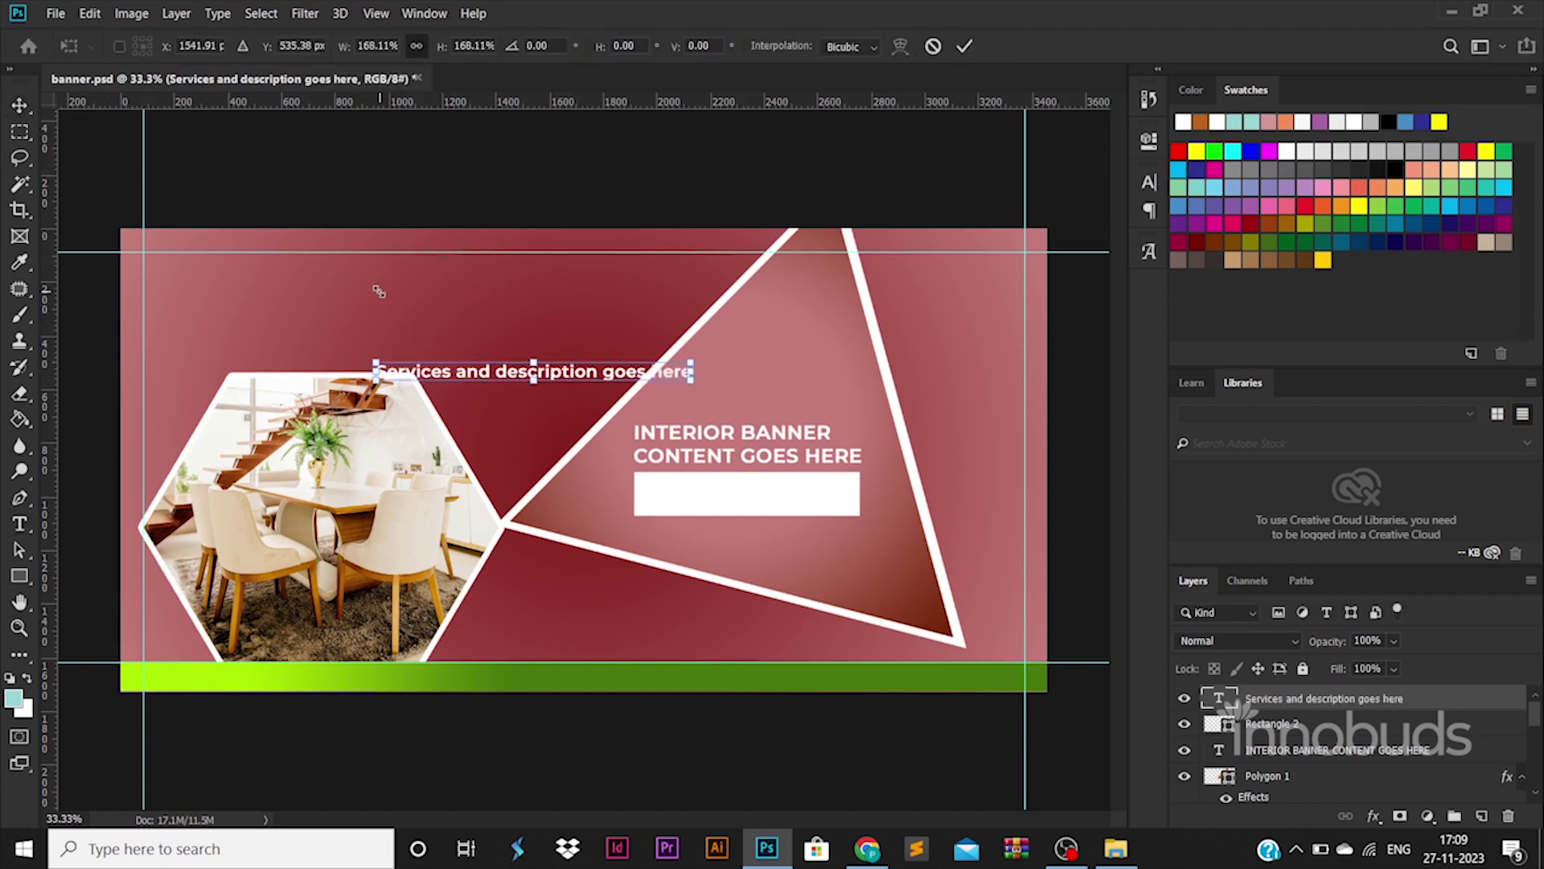
pyautogui.doubleClick(485, 378)
pyautogui.click(603, 370)
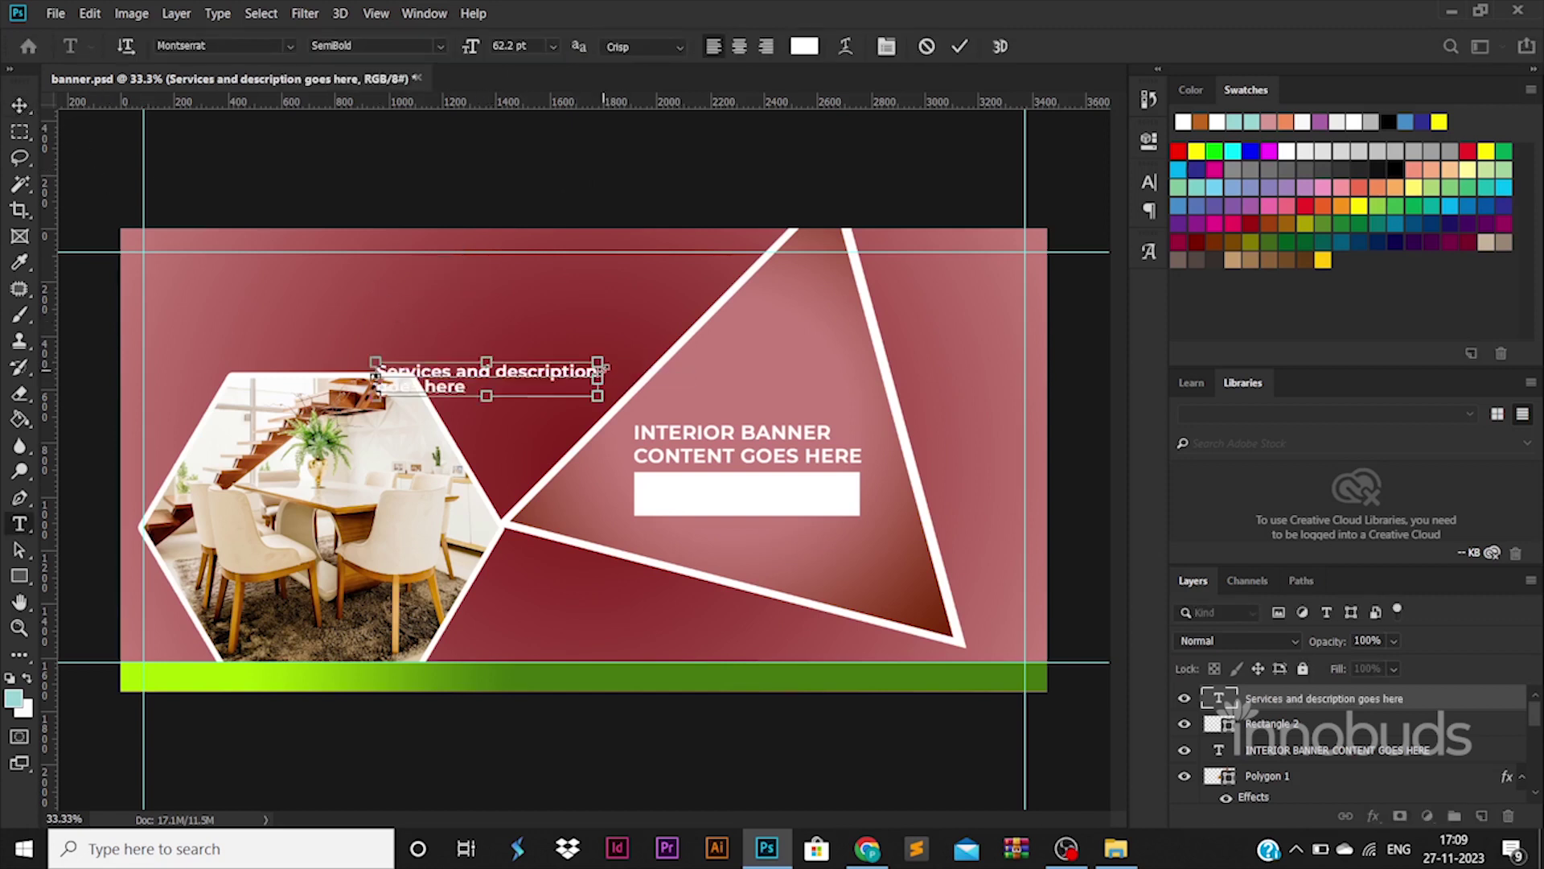
# - Make the description text Regular weight and dark red 803217
pyautogui.hotkey('ctrl', 'a')
pyautogui.click(440, 46)
pyautogui.click(399, 163)
pyautogui.click(805, 46)
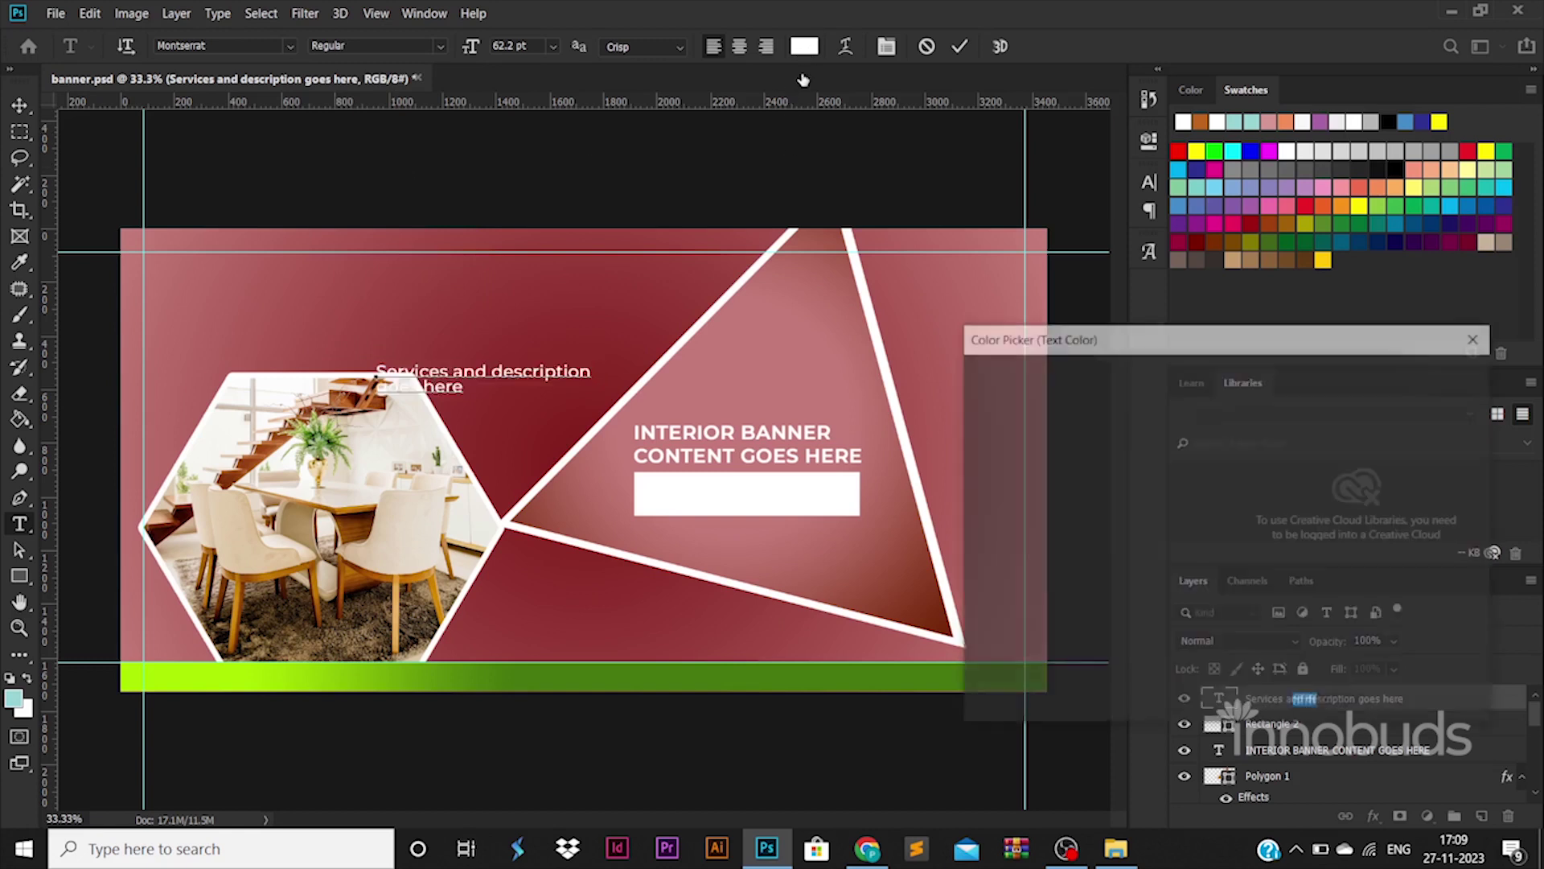
pyautogui.click(812, 543)
pyautogui.click(927, 602)
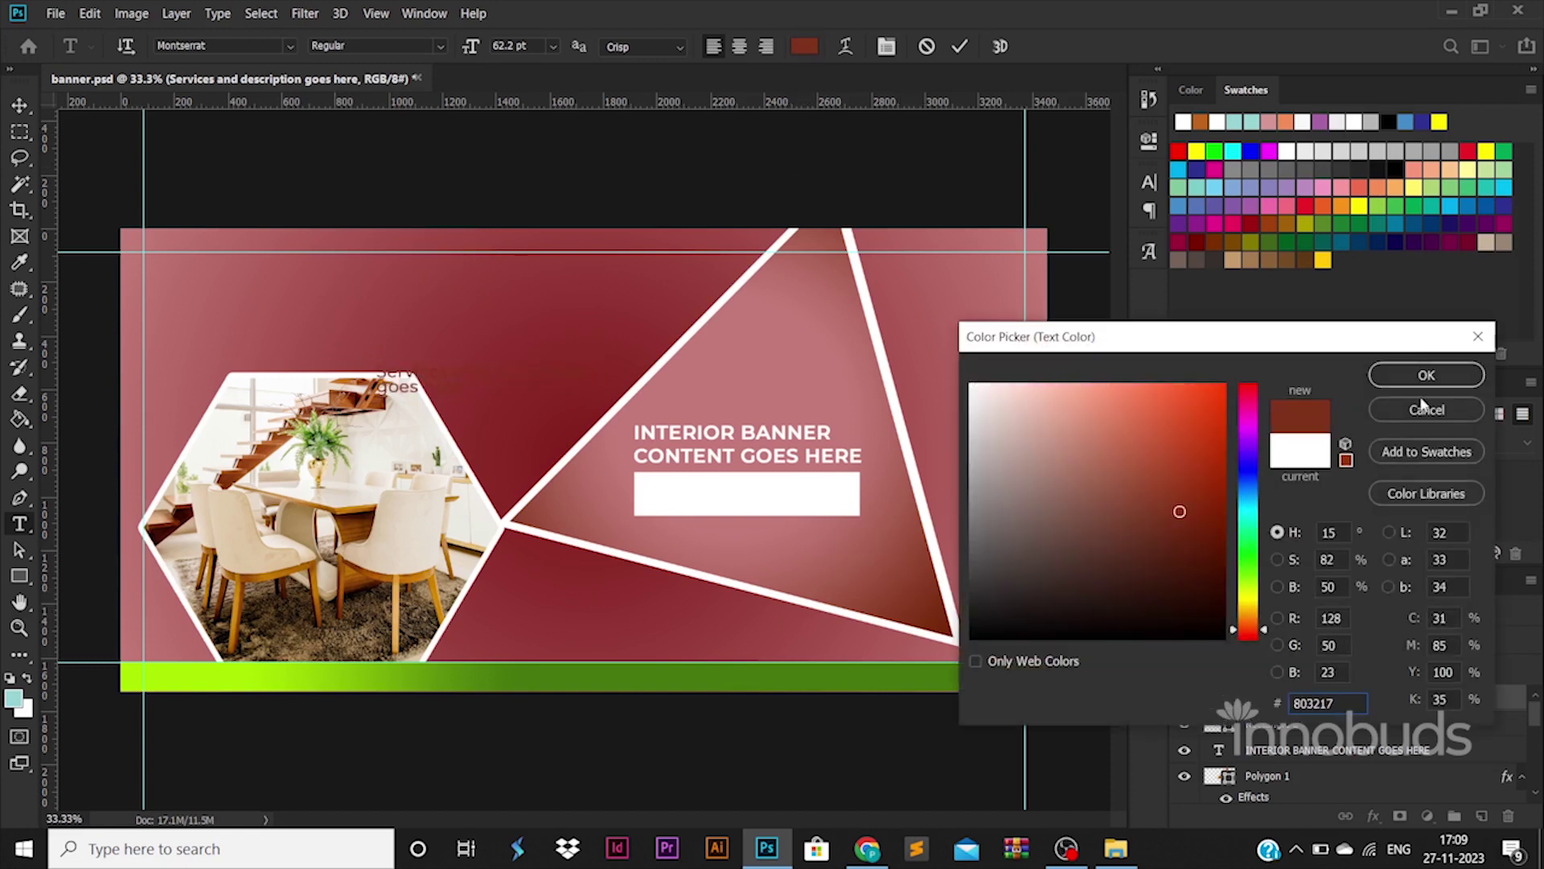
pyautogui.click(1426, 375)
# - Move the description into the white button and set it to Light weight
pyautogui.click(19, 104)
pyautogui.moveTo(415, 376); pyautogui.dragTo(679, 491)
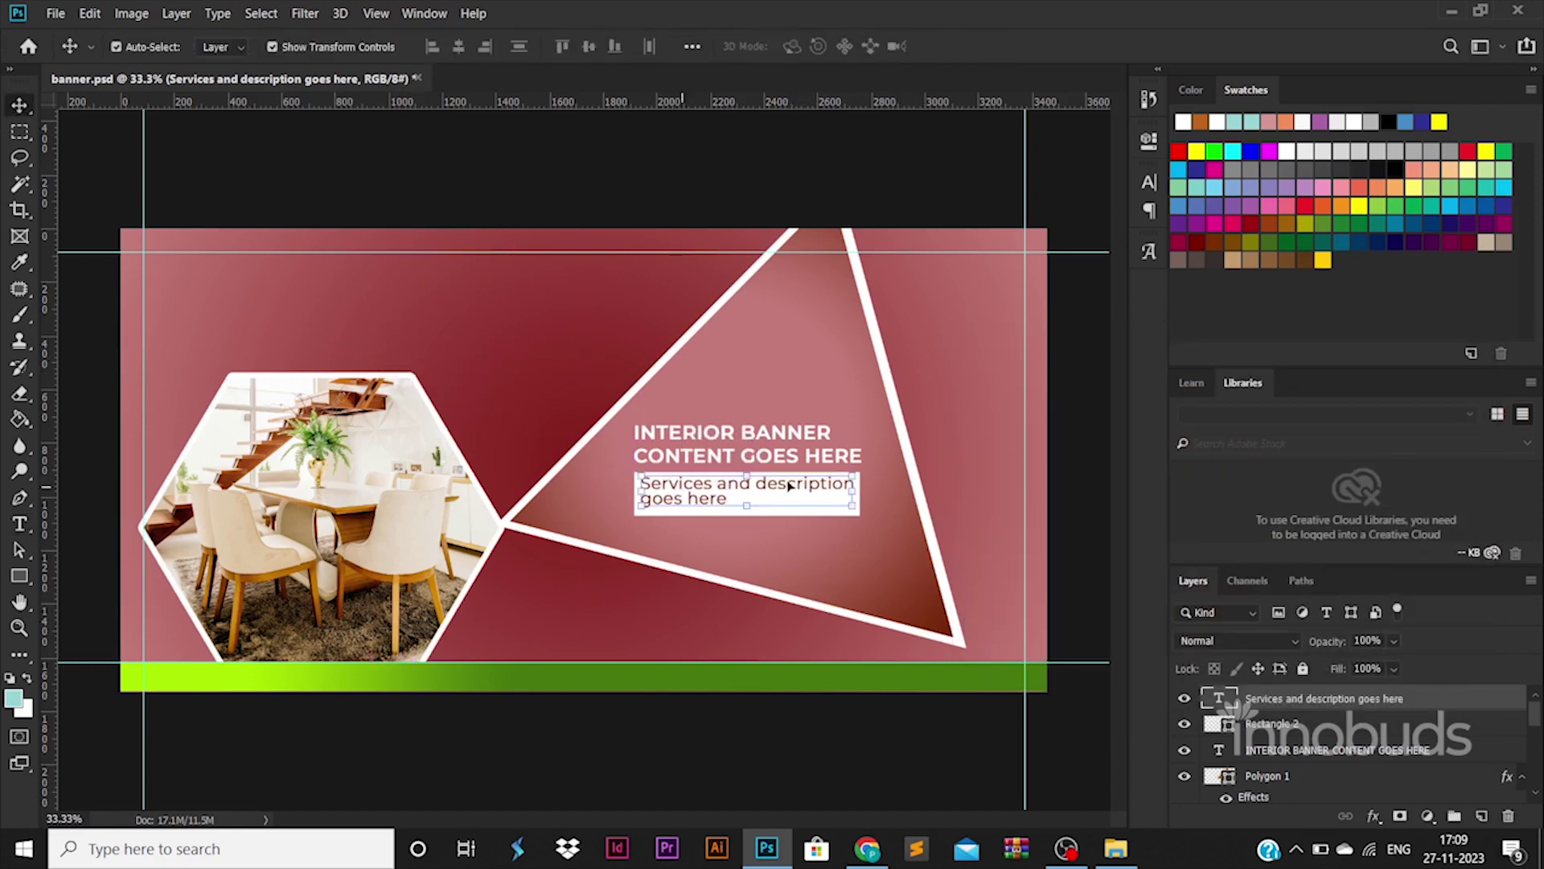
pyautogui.moveTo(818, 486); pyautogui.dragTo(817, 488)
pyautogui.doubleClick(816, 488)
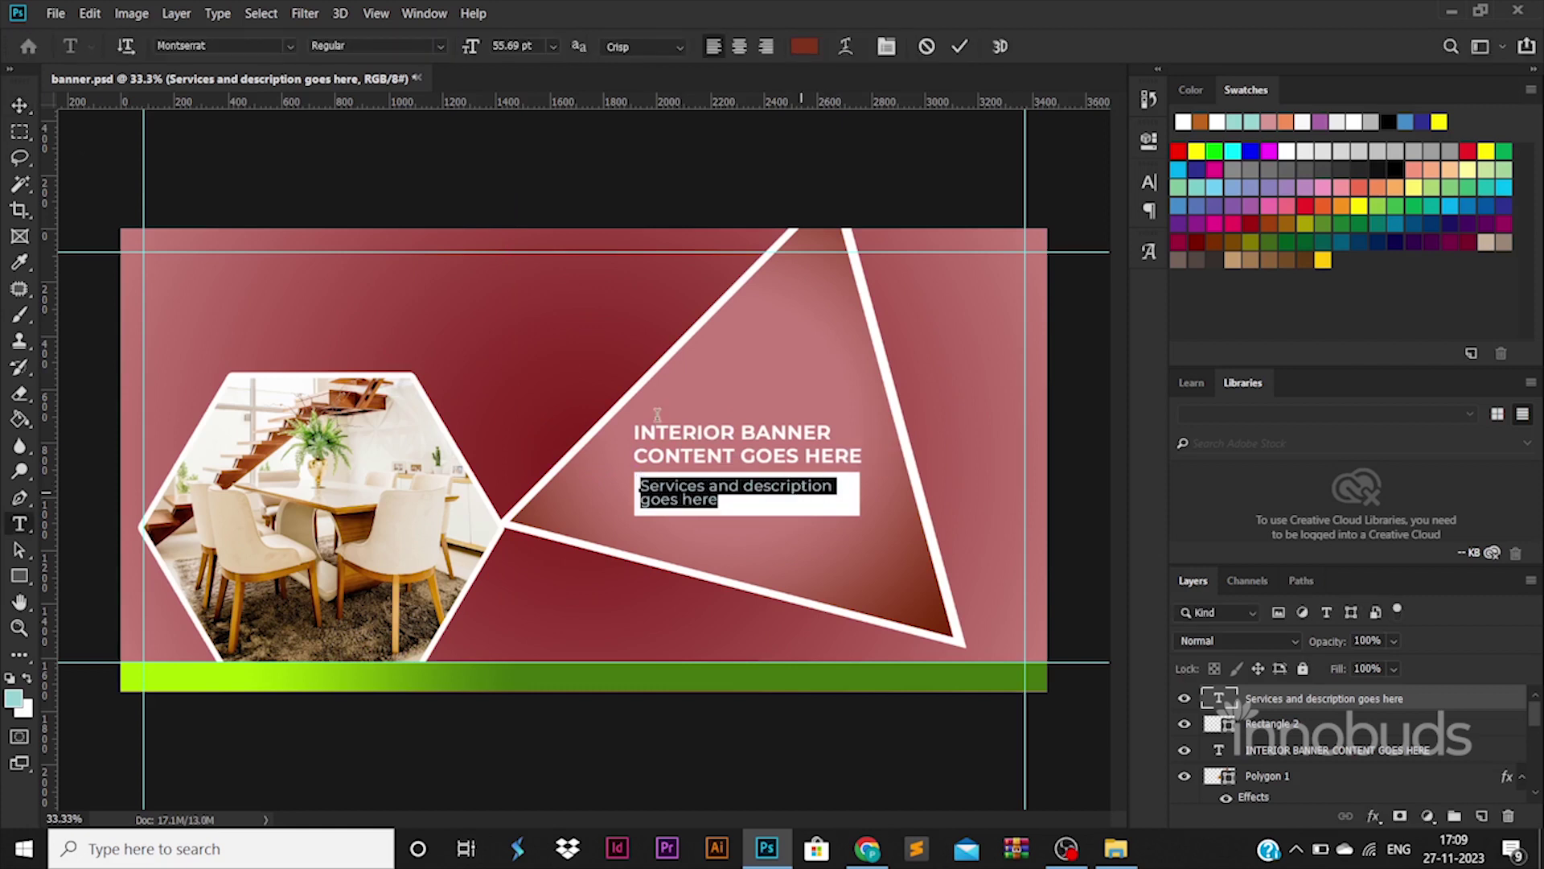
pyautogui.click(440, 46)
pyautogui.click(390, 132)
pyautogui.click(20, 104)
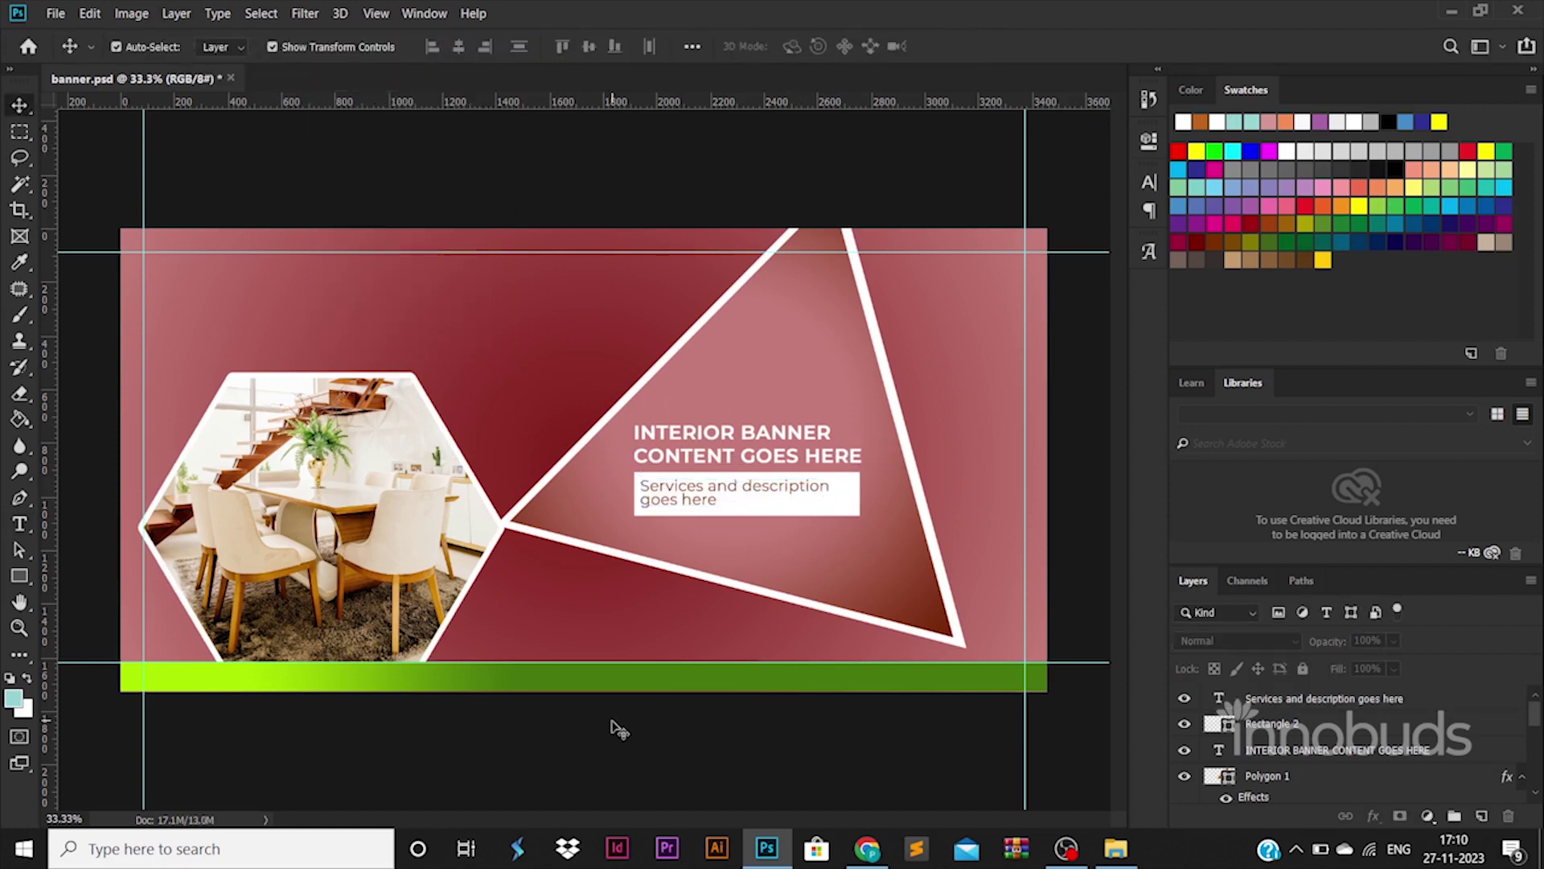
# - Select the hexagon copy layer and send it below the original hexagon
pyautogui.scroll(-3, 1328, 748)
pyautogui.click(1319, 699)
pyautogui.click(1287, 764)
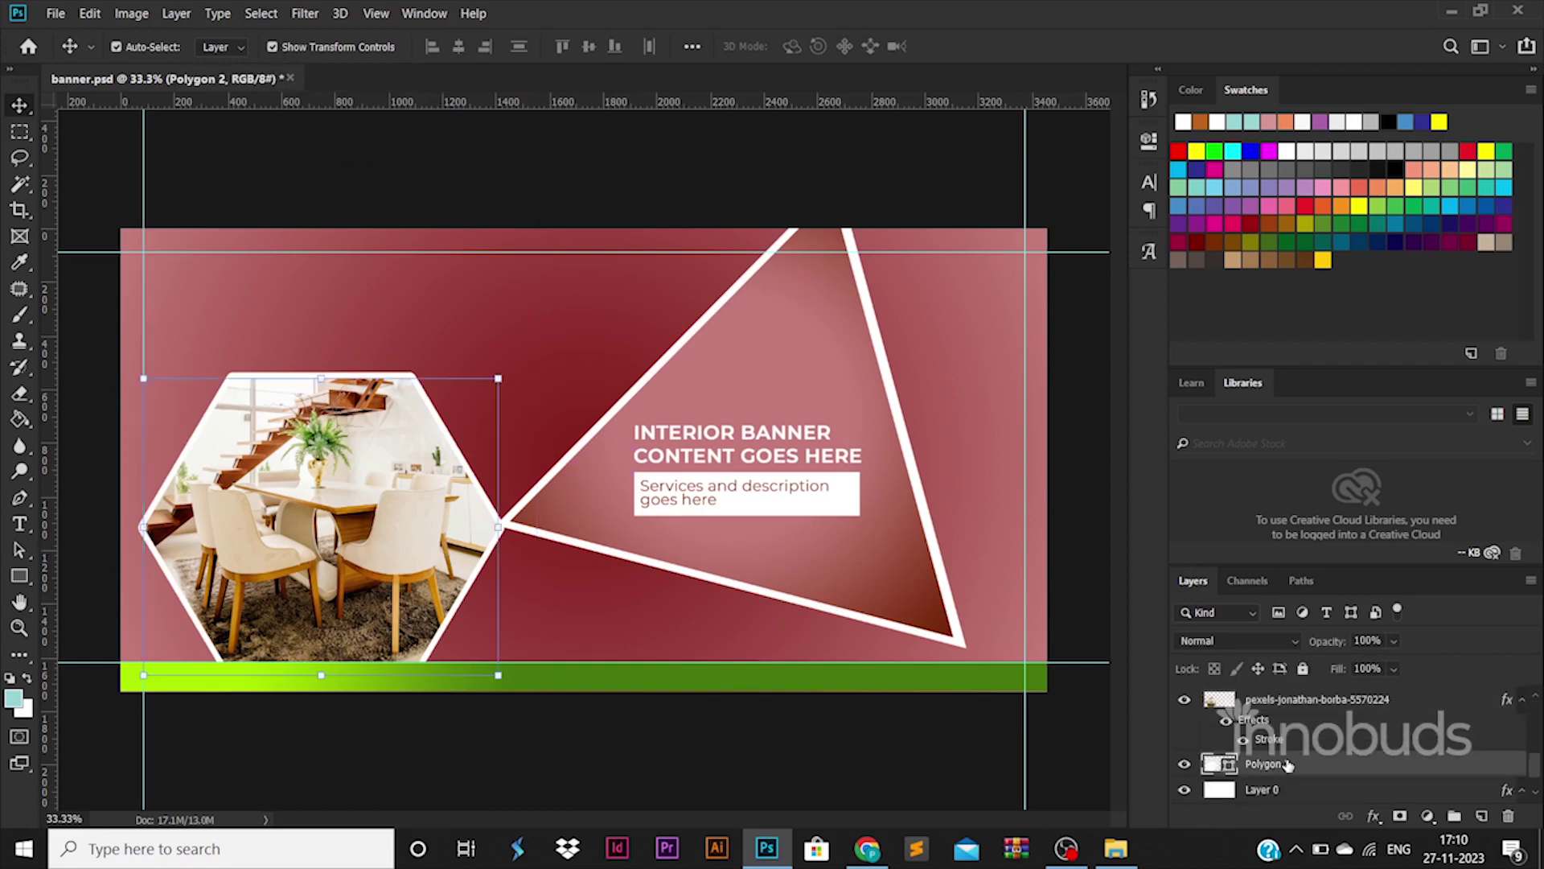
pyautogui.click(117, 46)
pyautogui.hotkey('ctrl', '[')
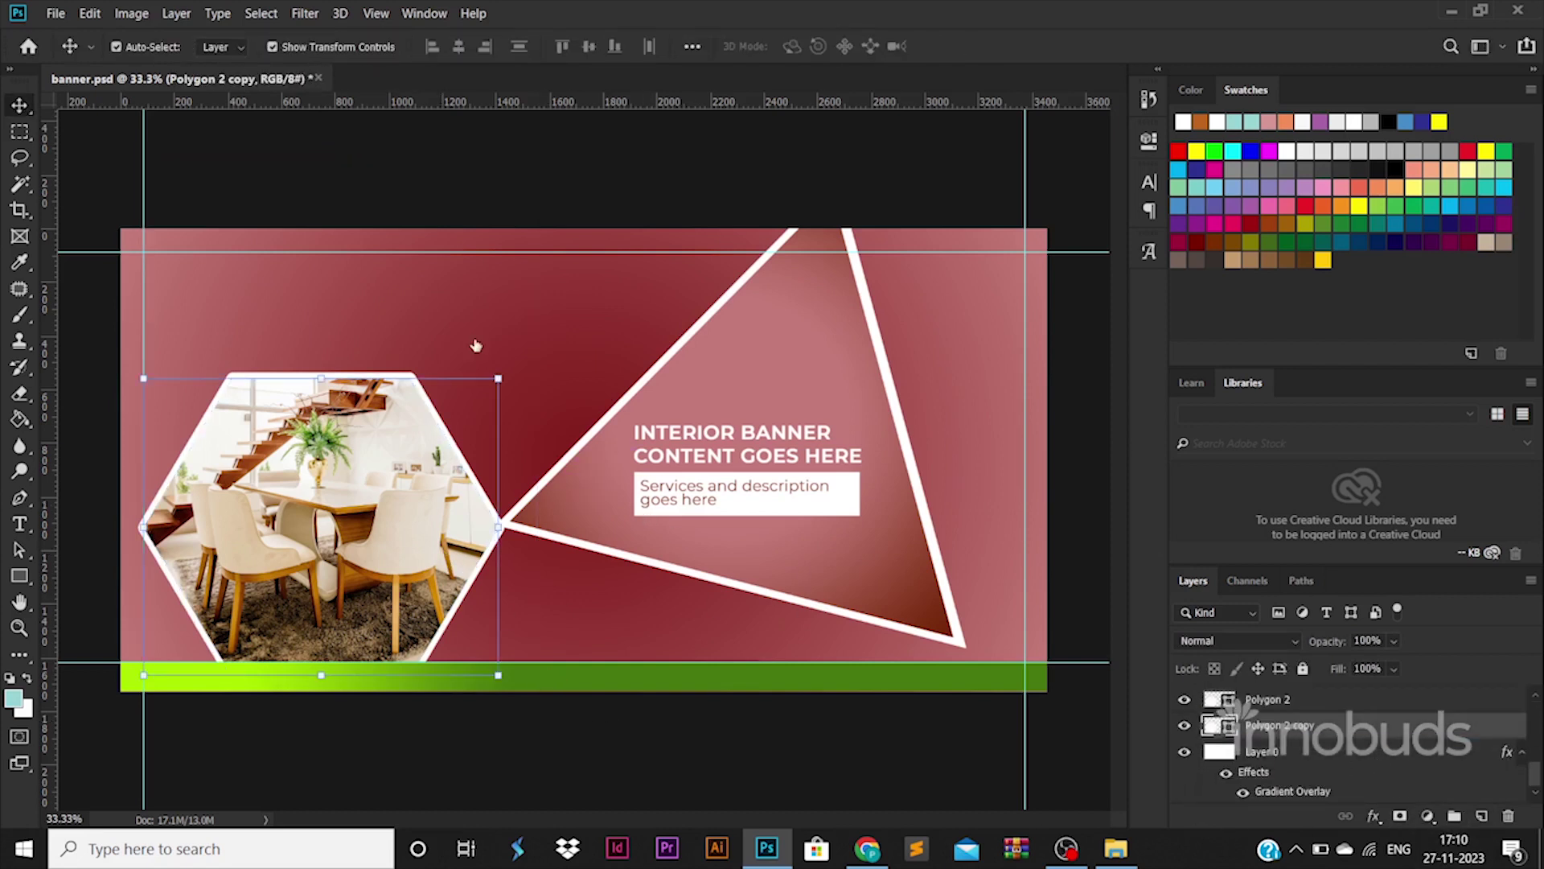
# - Enlarge the hexagon copy past the top-left edge and tilt it about 10.6°
pyautogui.hotkey('ctrl', 't')
pyautogui.moveTo(498, 377); pyautogui.dragTo(527, 400)
pyautogui.moveTo(616, 338); pyautogui.dragTo(621, 358)
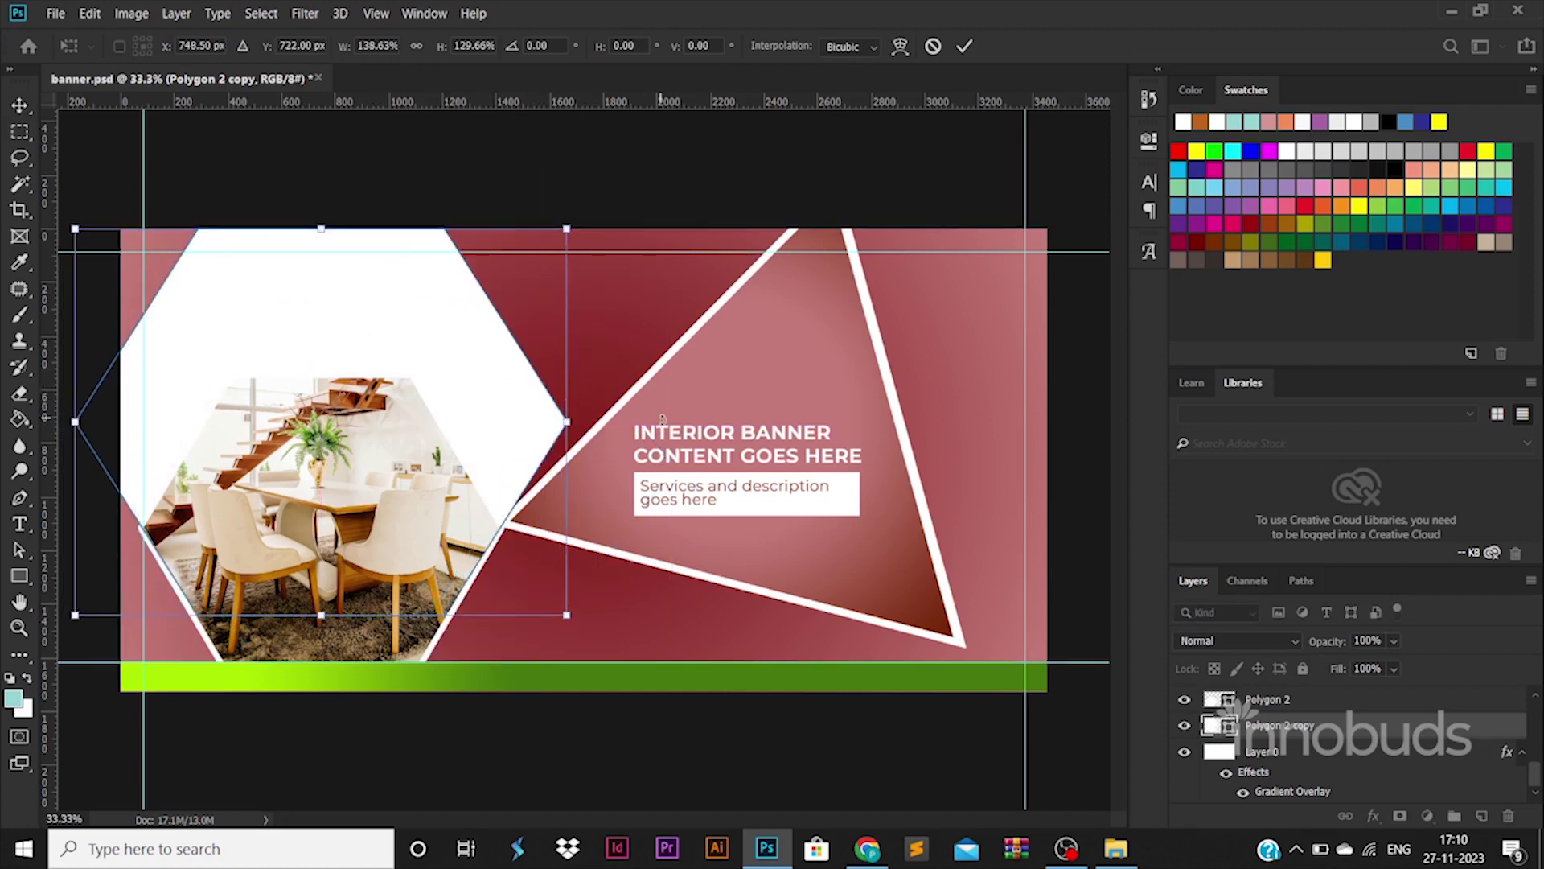
pyautogui.moveTo(580, 239); pyautogui.dragTo(613, 279)
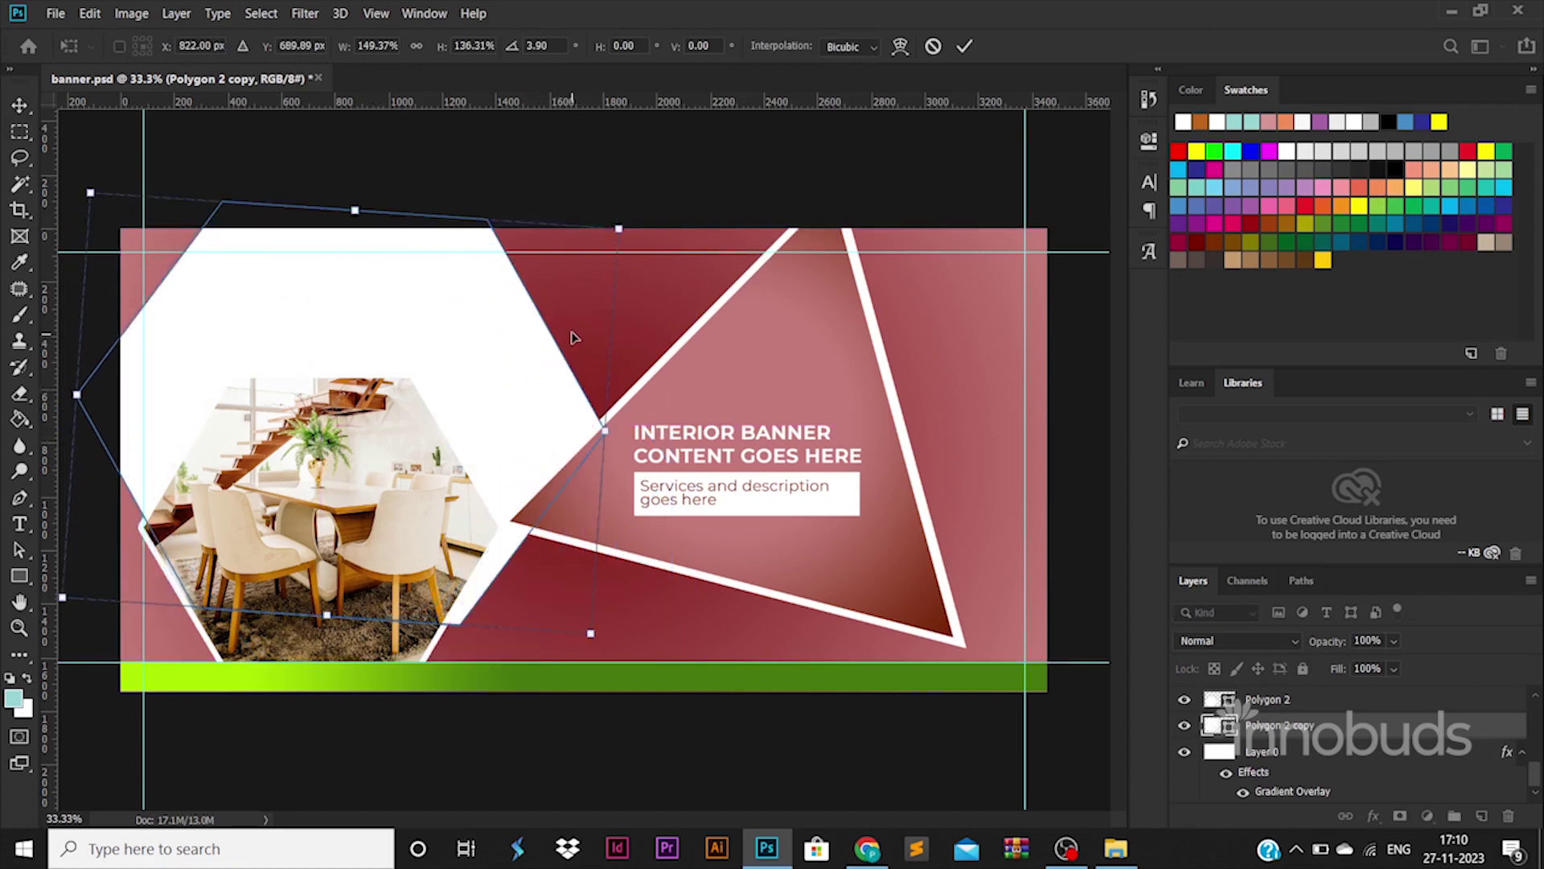
pyautogui.moveTo(574, 338)
pyautogui.mouseDown()
pyautogui.moveTo(555, 324)
pyautogui.moveTo(636, 354)
pyautogui.mouseUp()
pyautogui.moveTo(521, 403); pyautogui.dragTo(519, 394)
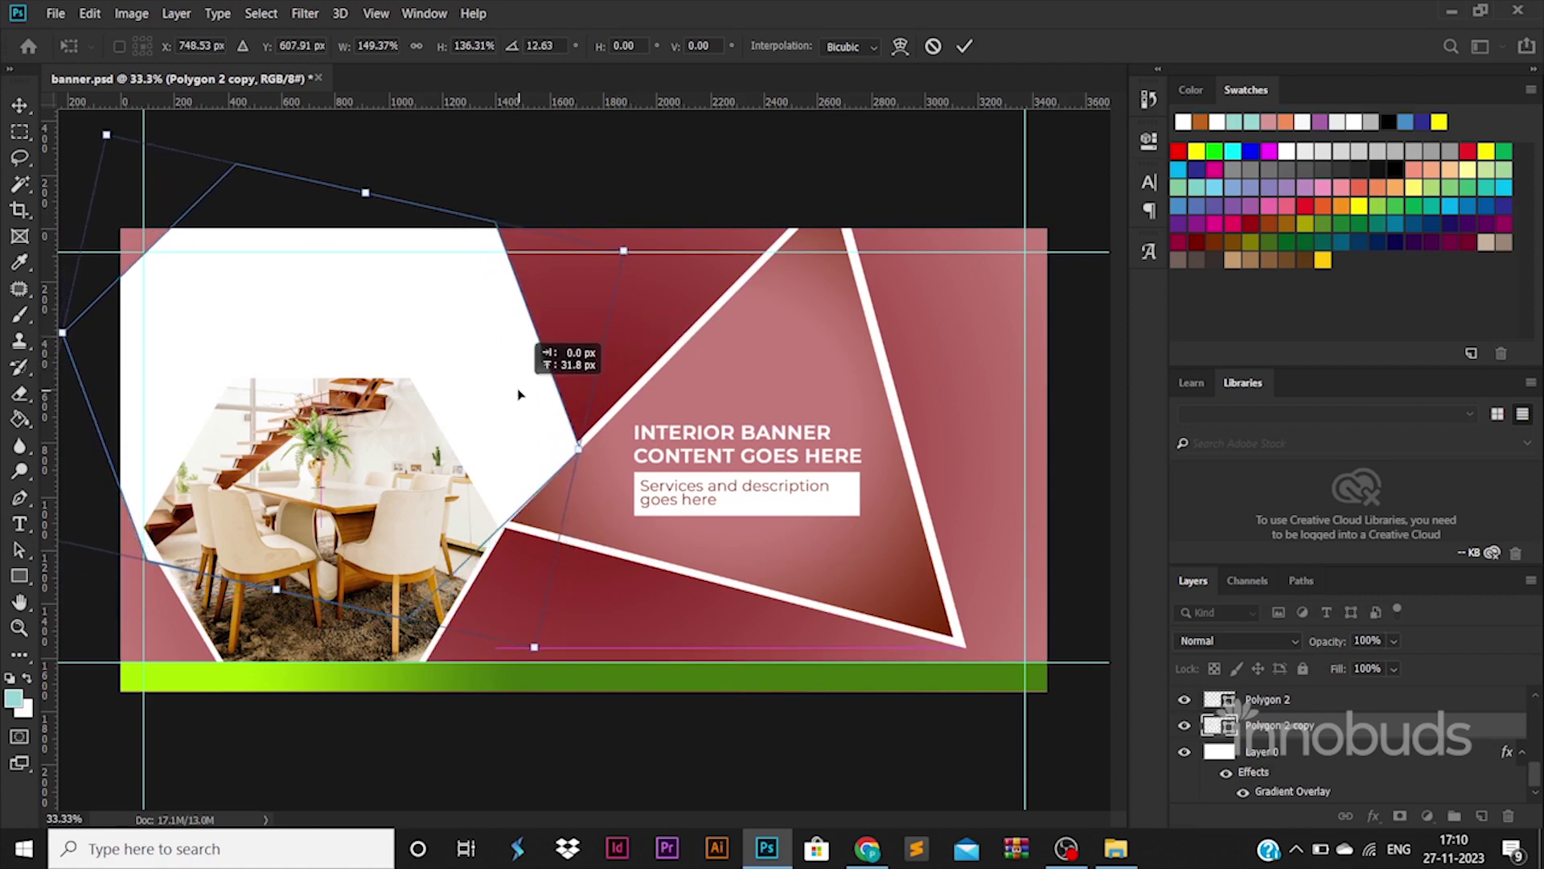
pyautogui.moveTo(617, 374); pyautogui.dragTo(617, 364)
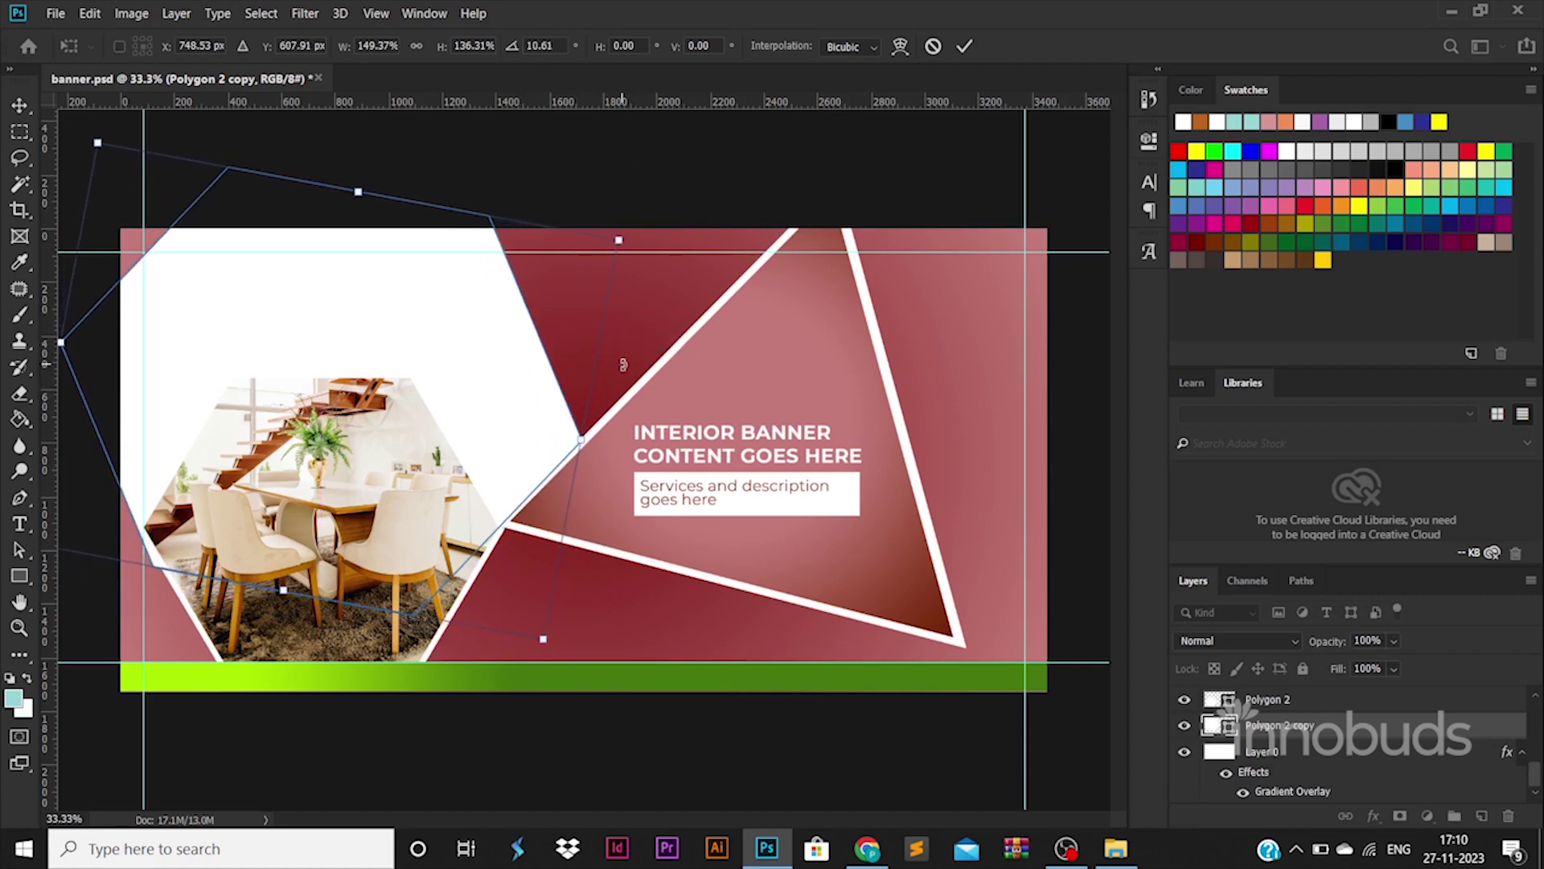
pyautogui.press('Return')
# - Give the hexagon copy a dark red Color Overlay
pyautogui.press('h')
pyautogui.doubleClick(999, 625)
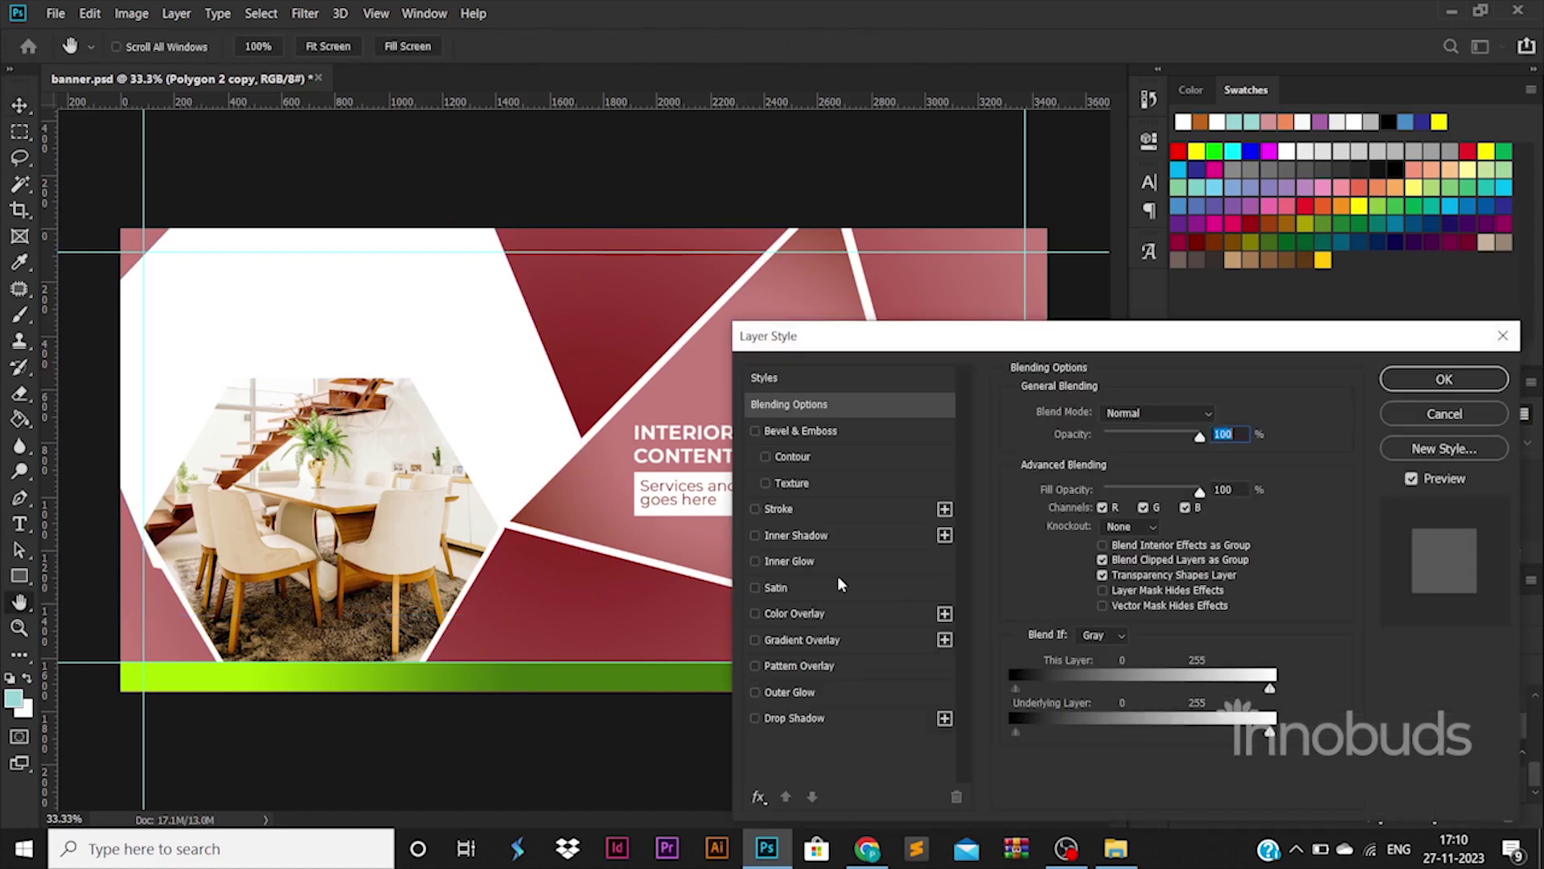
pyautogui.moveTo(1068, 337); pyautogui.dragTo(1202, 481)
pyautogui.click(954, 754)
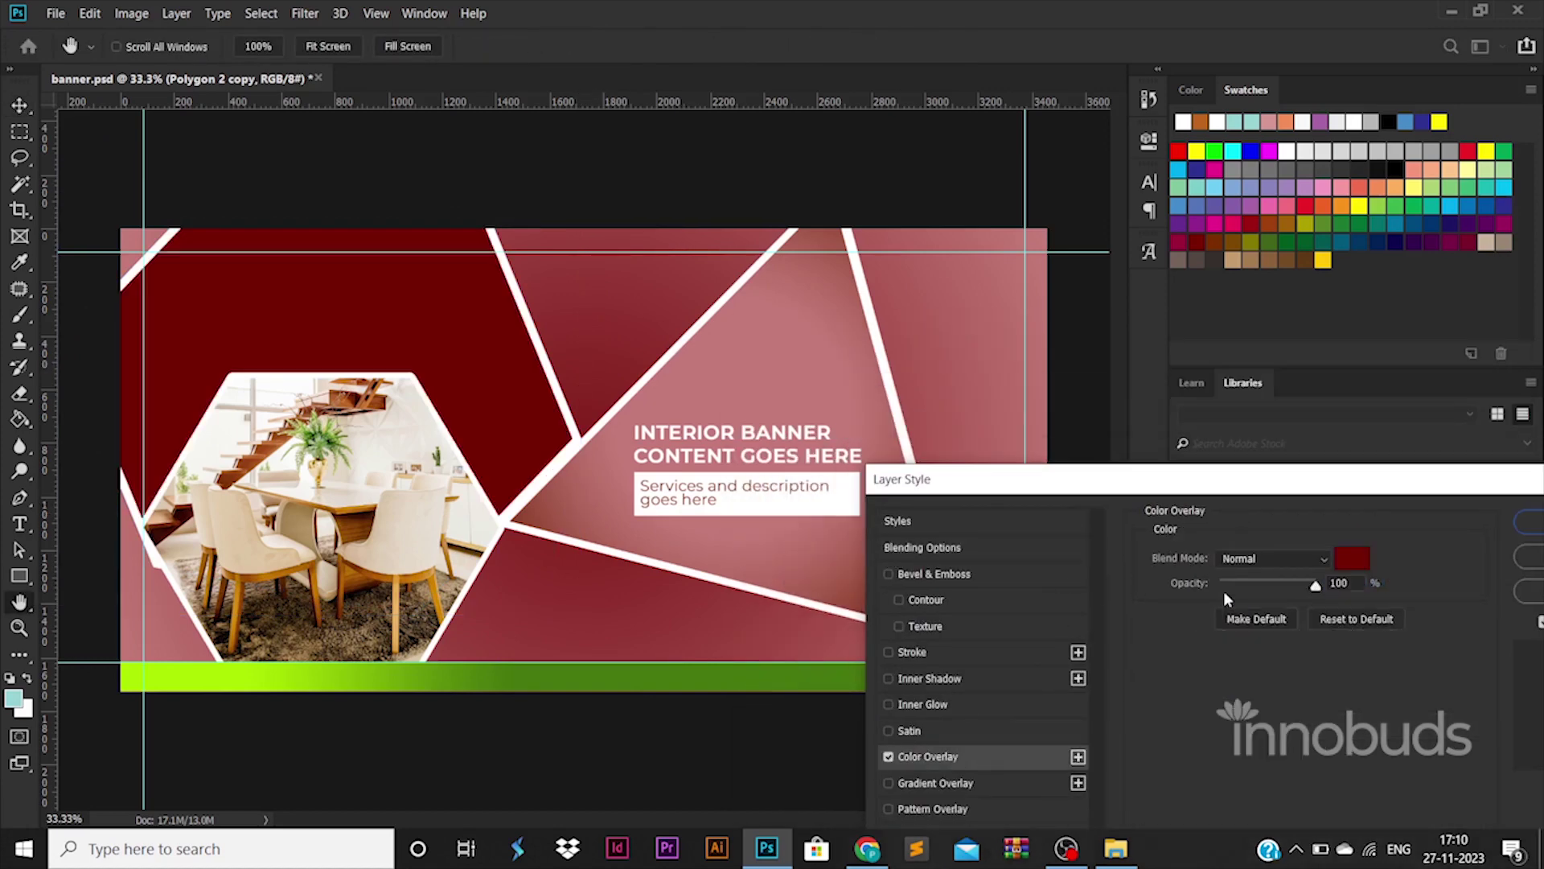
pyautogui.click(1345, 557)
pyautogui.click(515, 599)
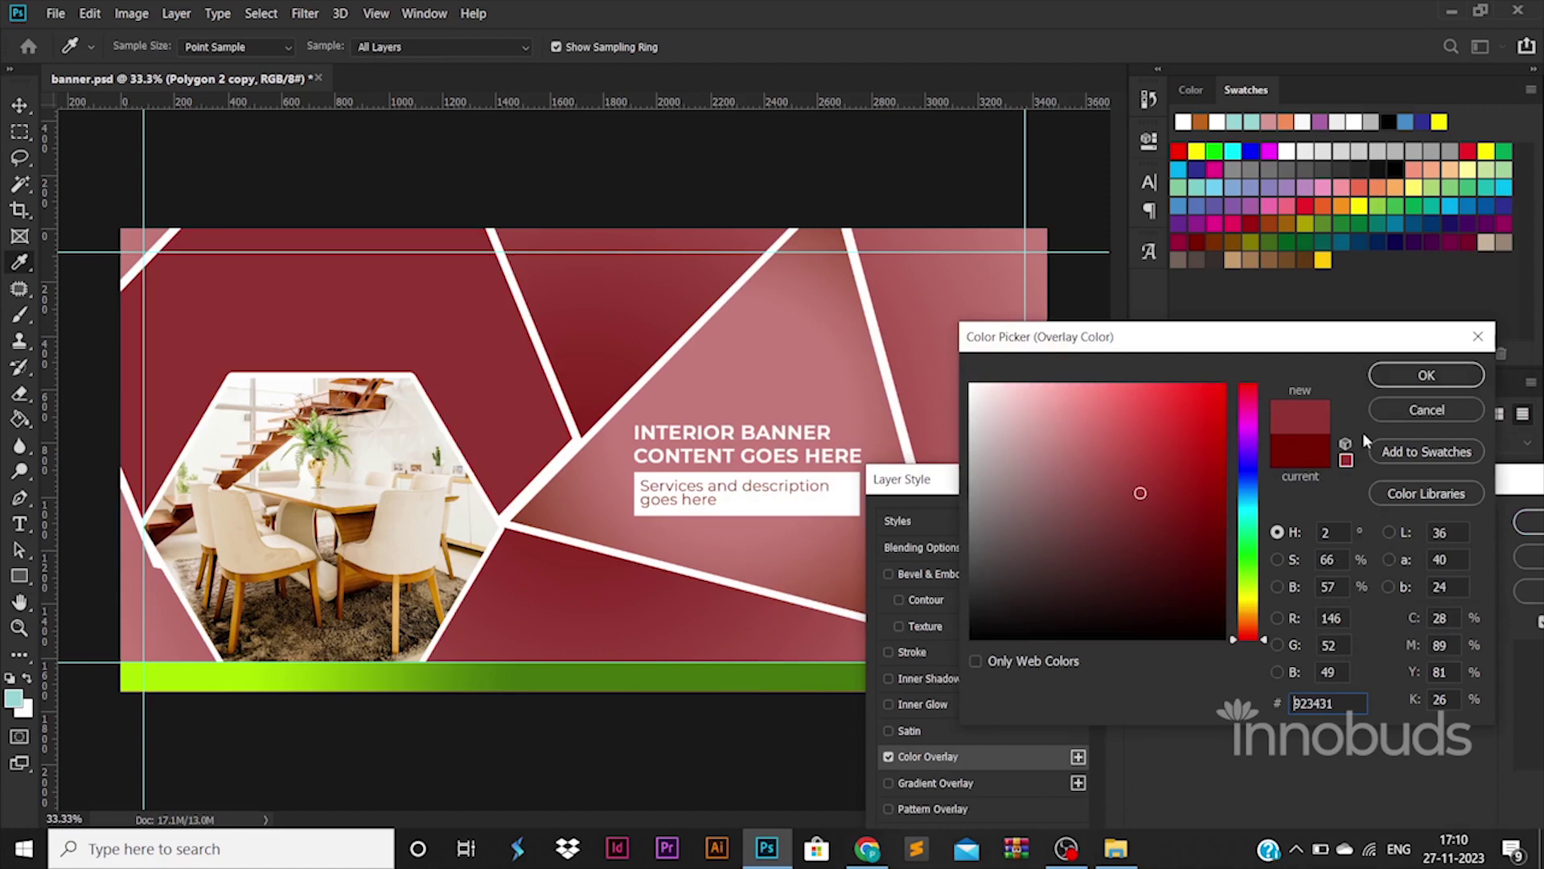
pyautogui.click(1204, 501)
pyautogui.press('Return')
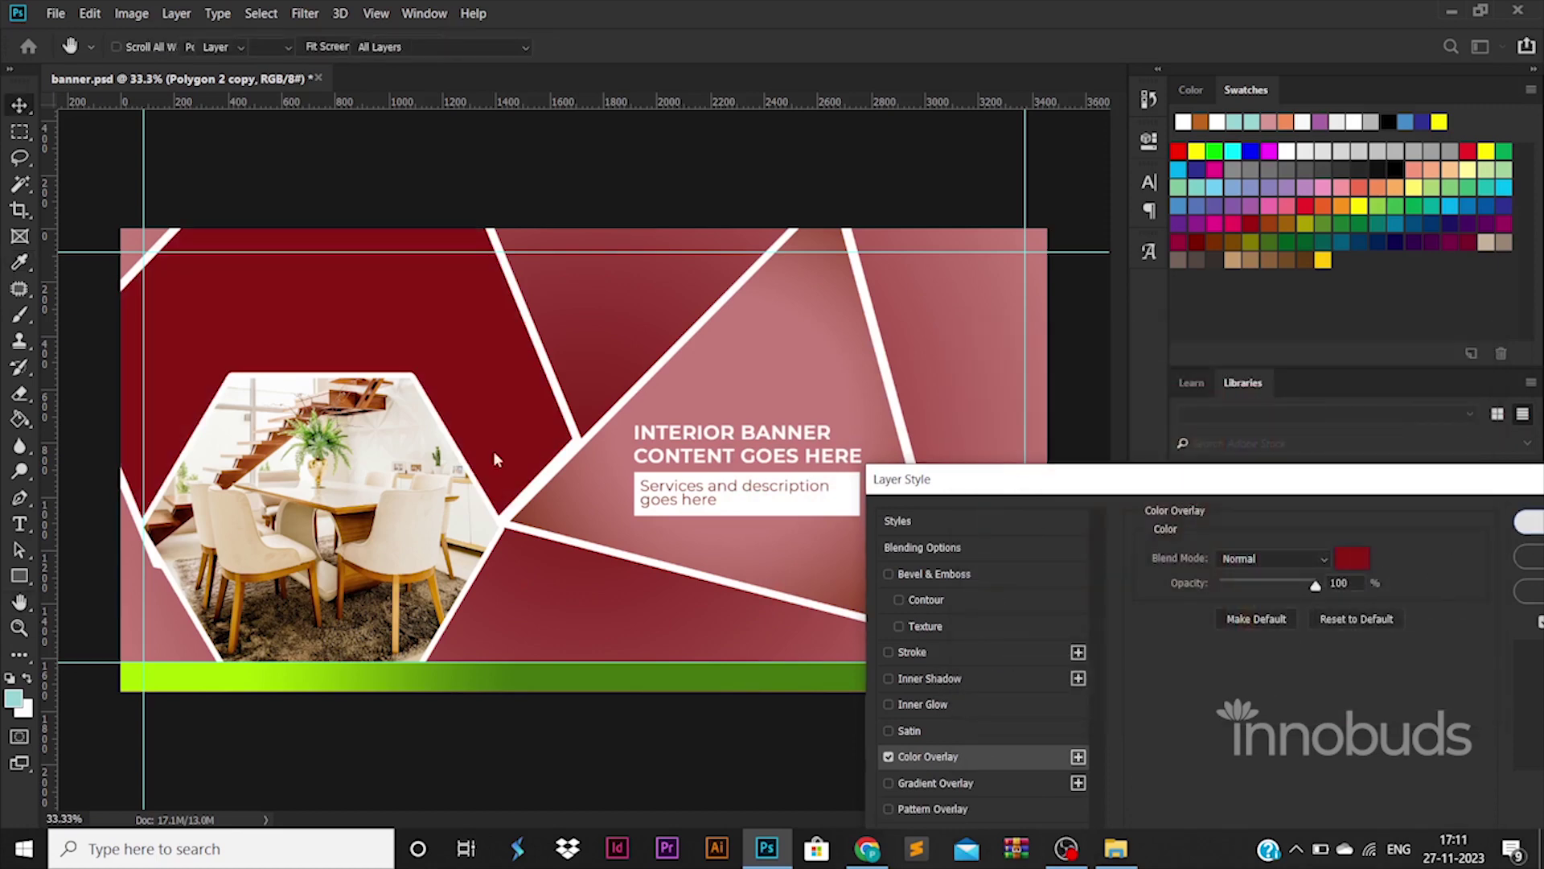
pyautogui.press('Return')
pyautogui.click(24, 578)
# - Remove the white stroke from the dark red shape and nudge it into place
pyautogui.click(298, 47)
pyautogui.click(206, 83)
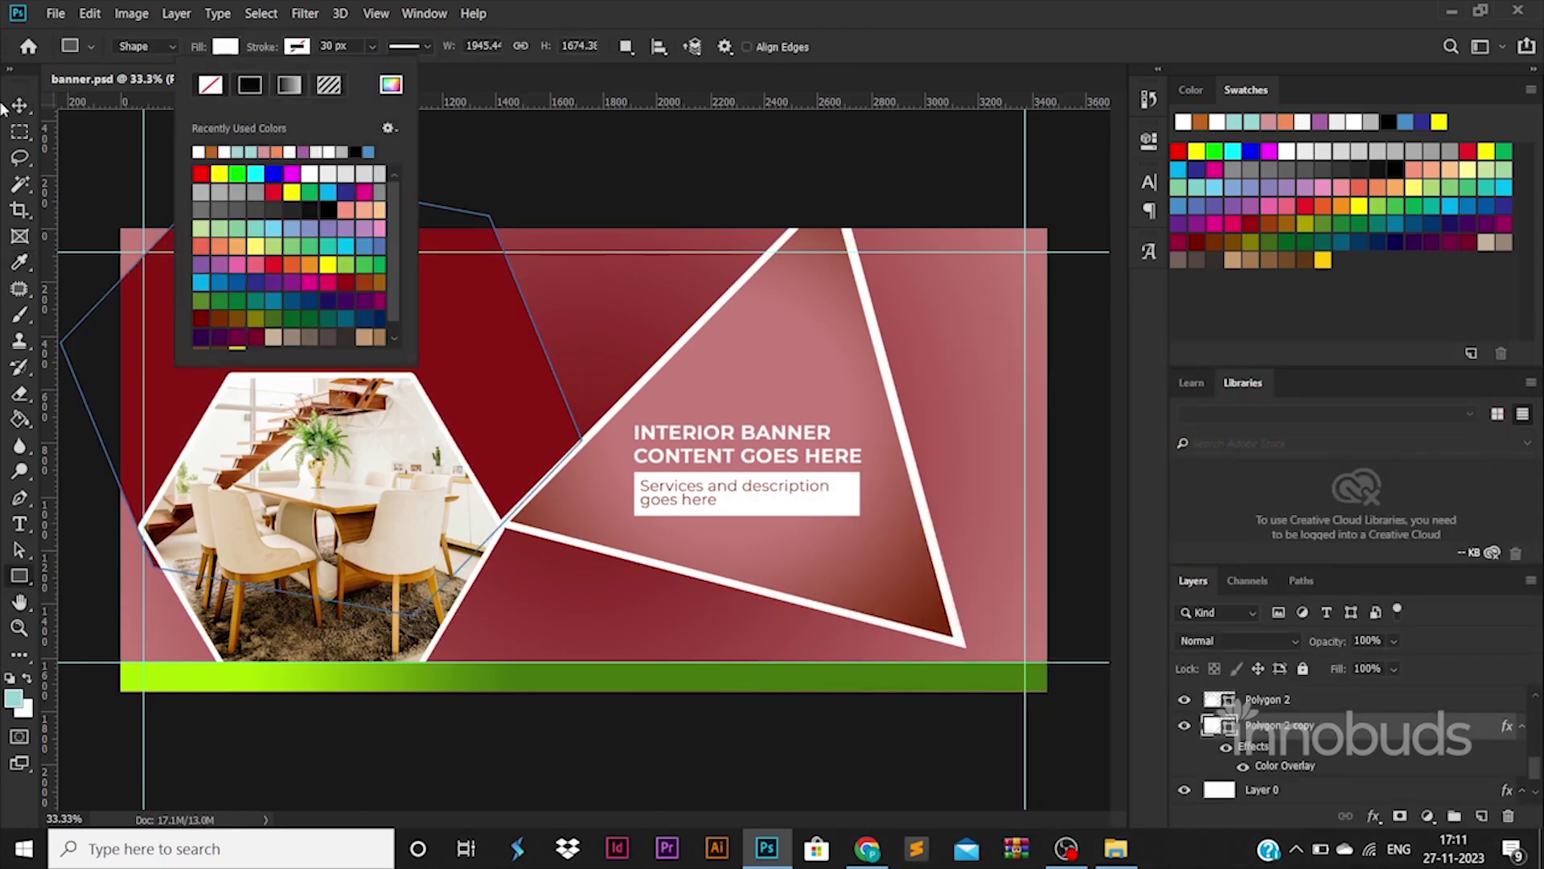
pyautogui.hotkey('ctrl', 't')
pyautogui.moveTo(392, 349); pyautogui.dragTo(444, 361)
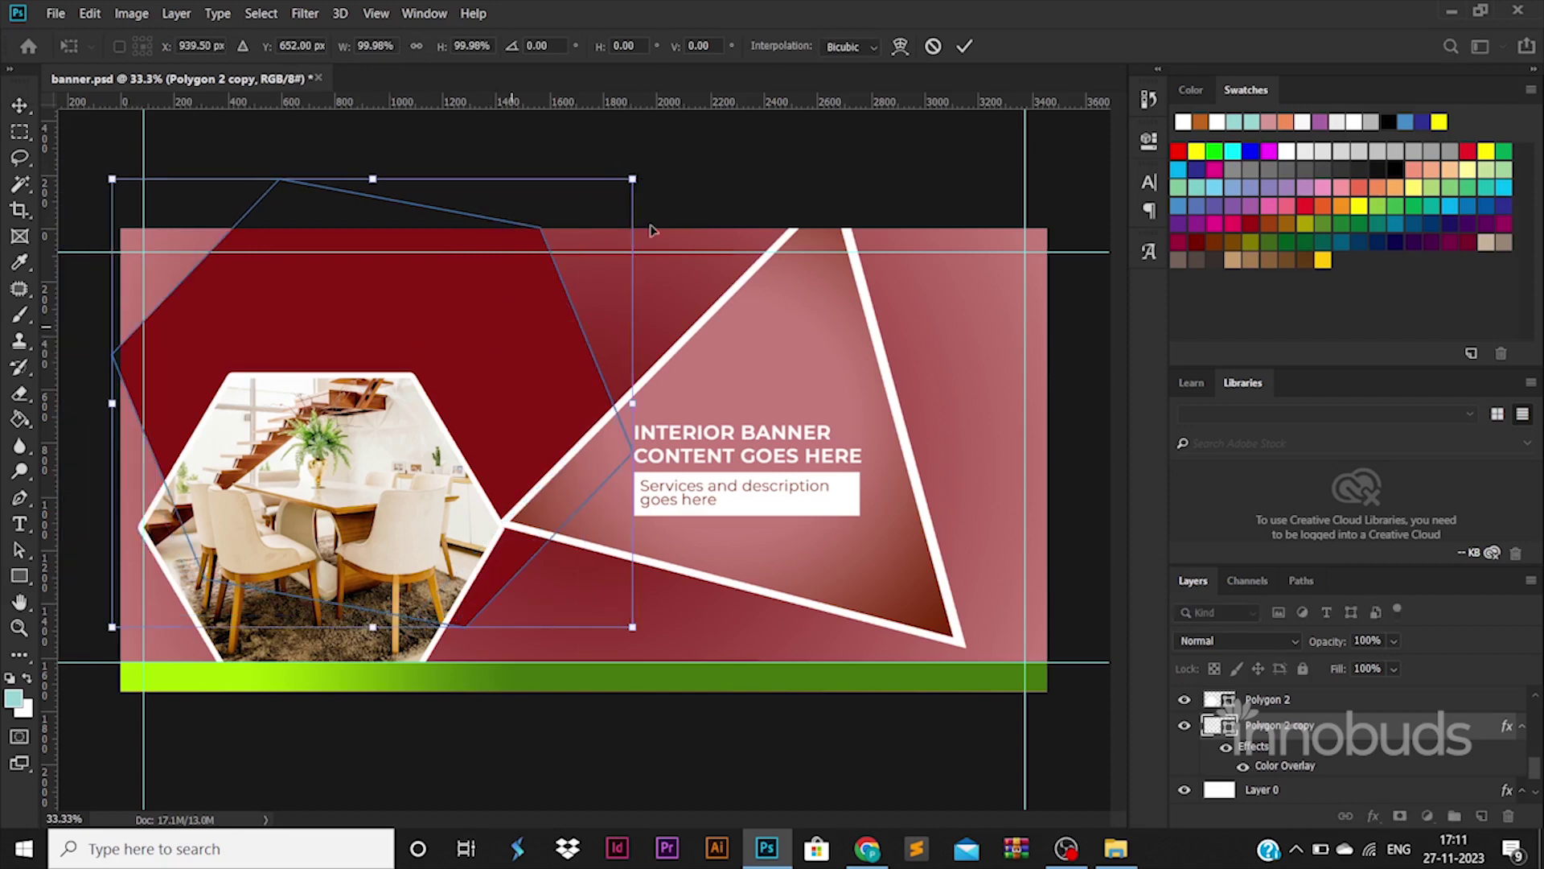
pyautogui.press('Return')
pyautogui.press('v')
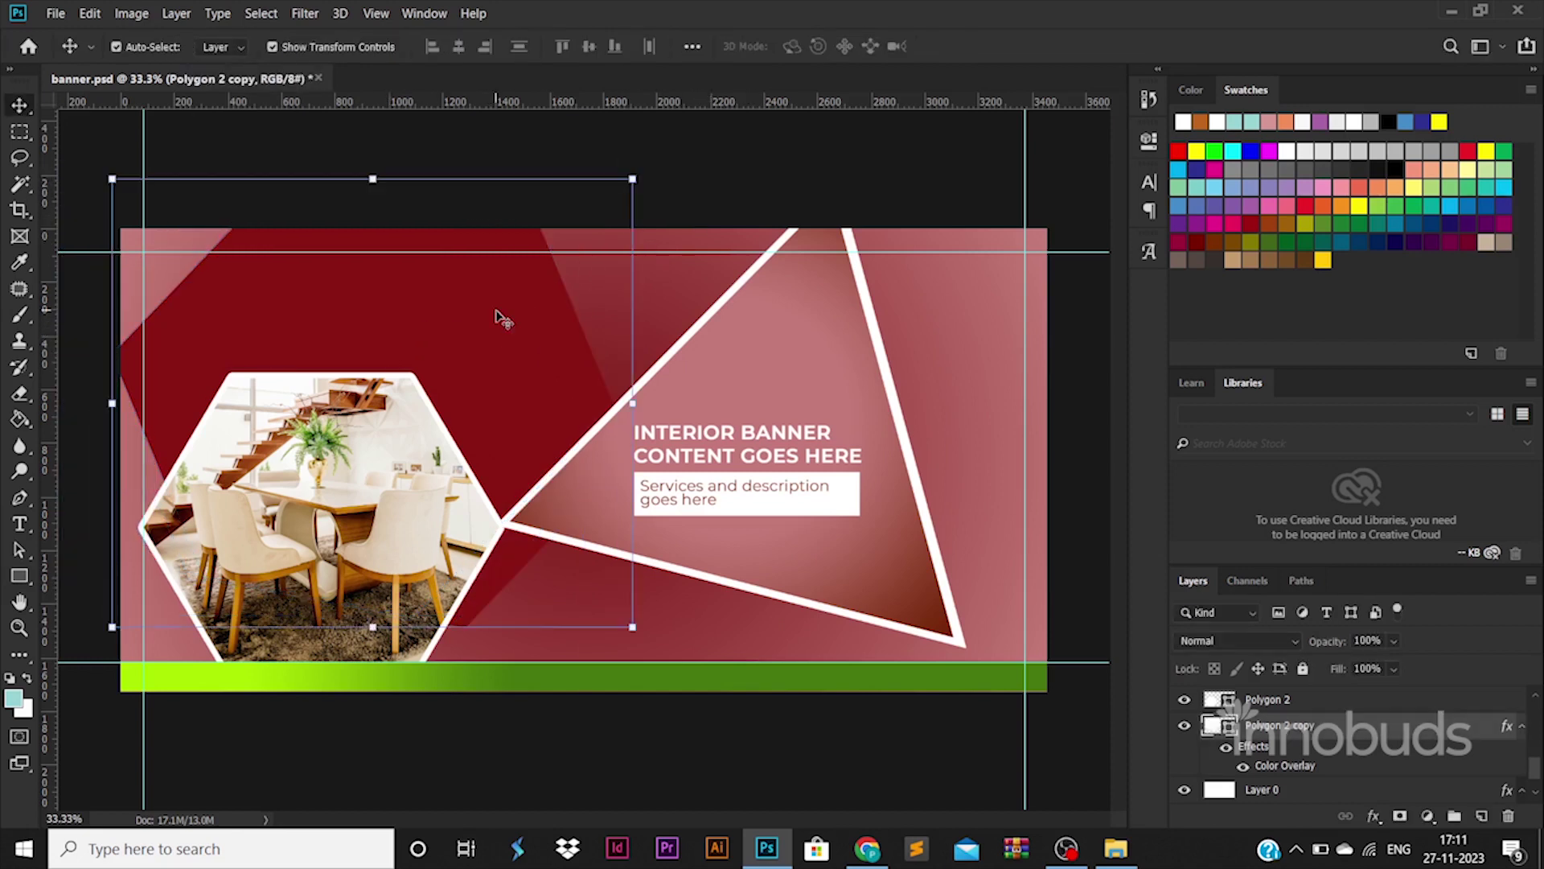
pyautogui.moveTo(500, 321); pyautogui.dragTo(483, 321)
# - Enlarge the dark red shape across the banner's left half behind the photo
pyautogui.hotkey('ctrl', 't')
pyautogui.moveTo(621, 214); pyautogui.dragTo(793, 139)
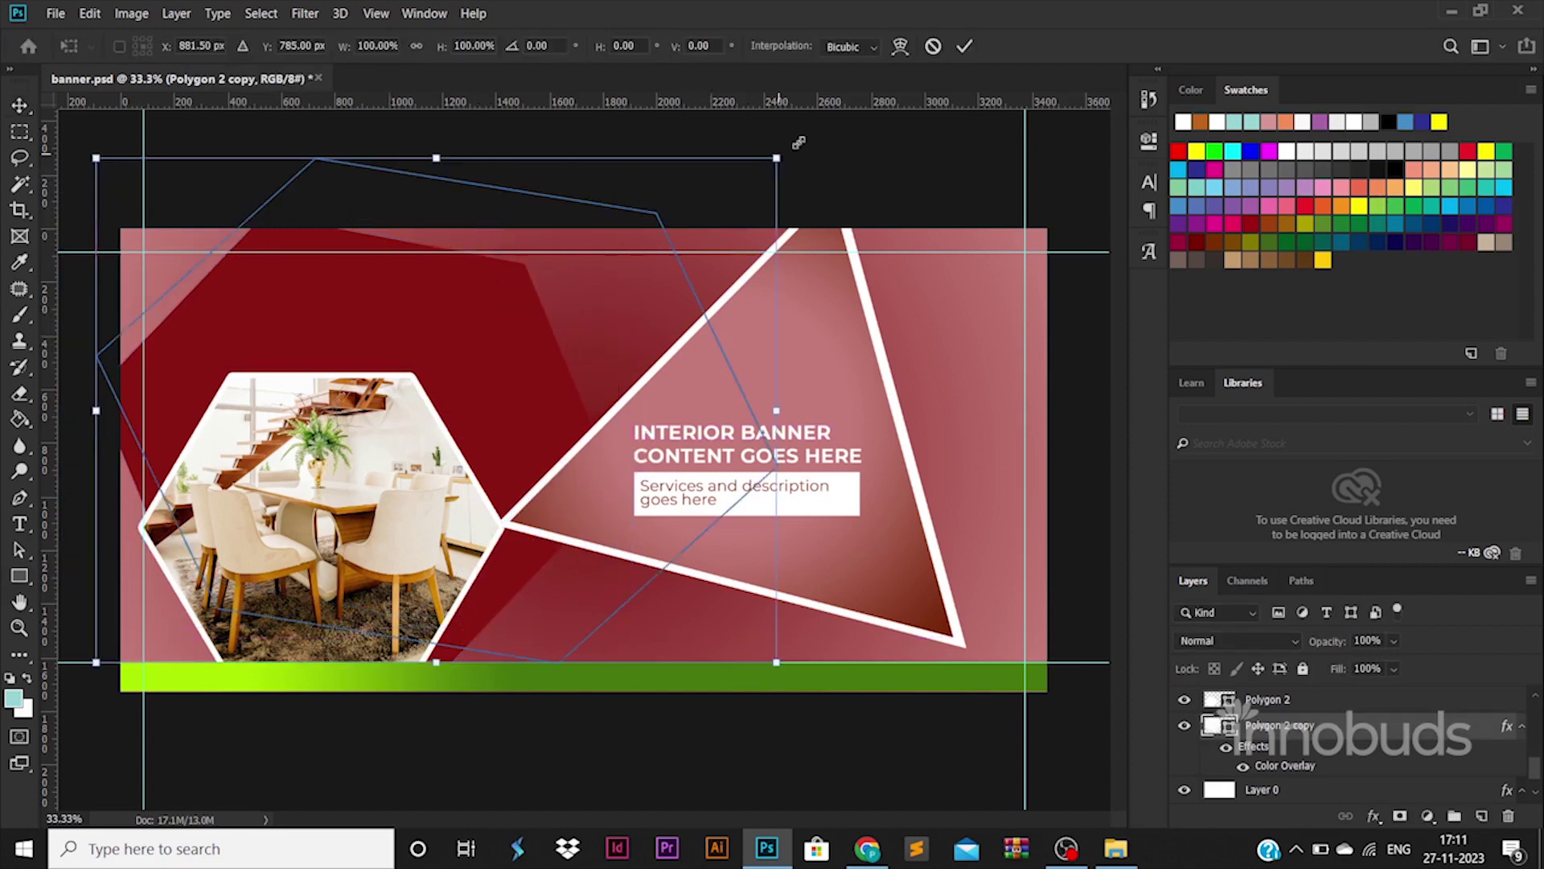
pyautogui.moveTo(622, 291); pyautogui.dragTo(690, 413)
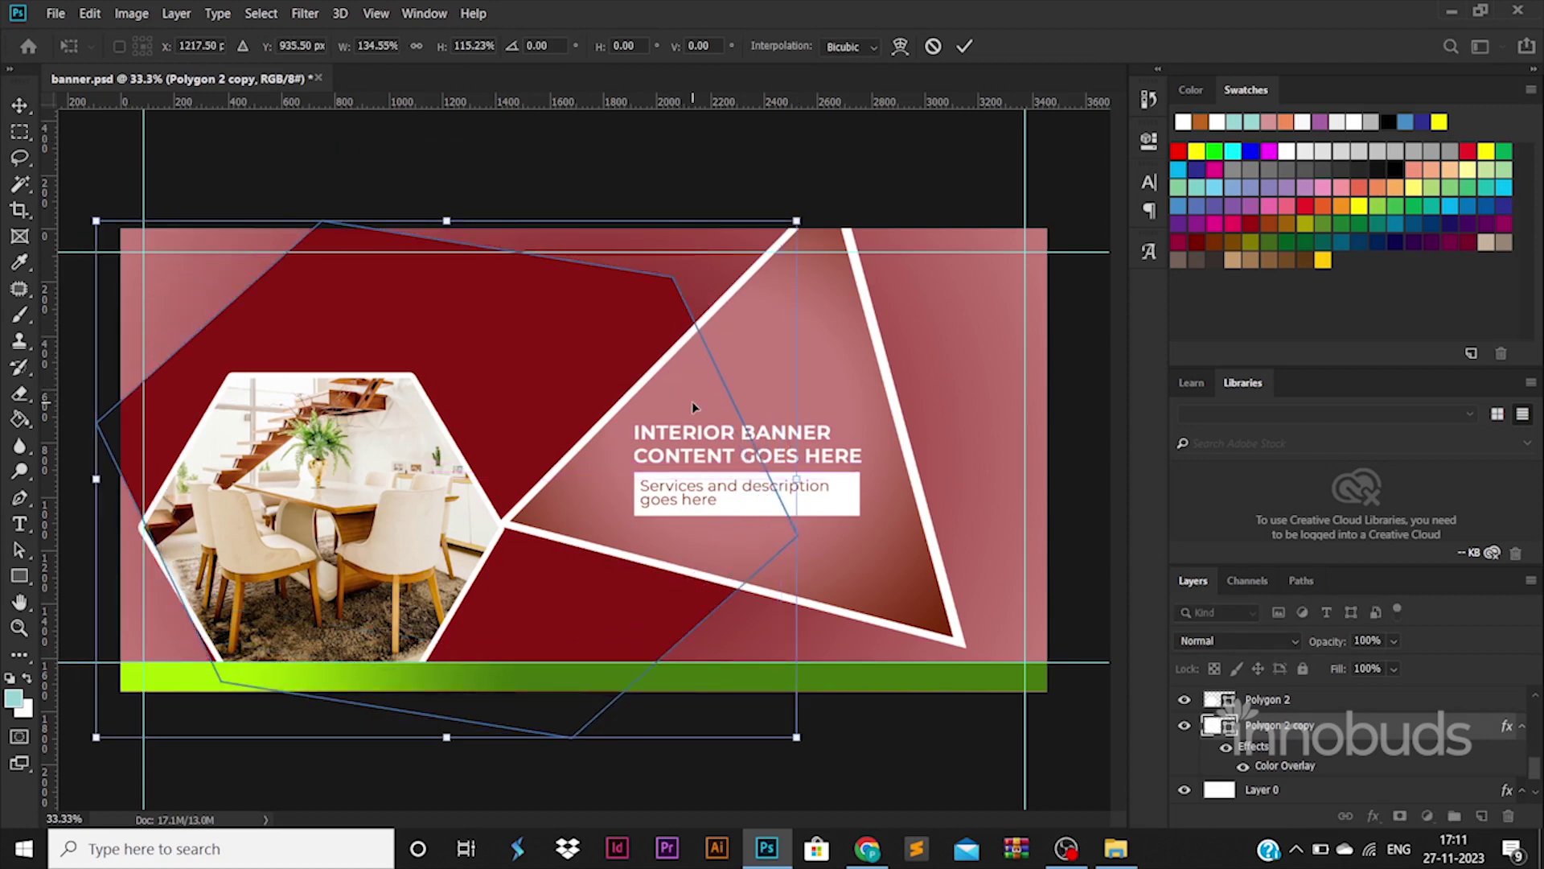
pyautogui.moveTo(797, 228); pyautogui.dragTo(878, 193)
pyautogui.press('Return')
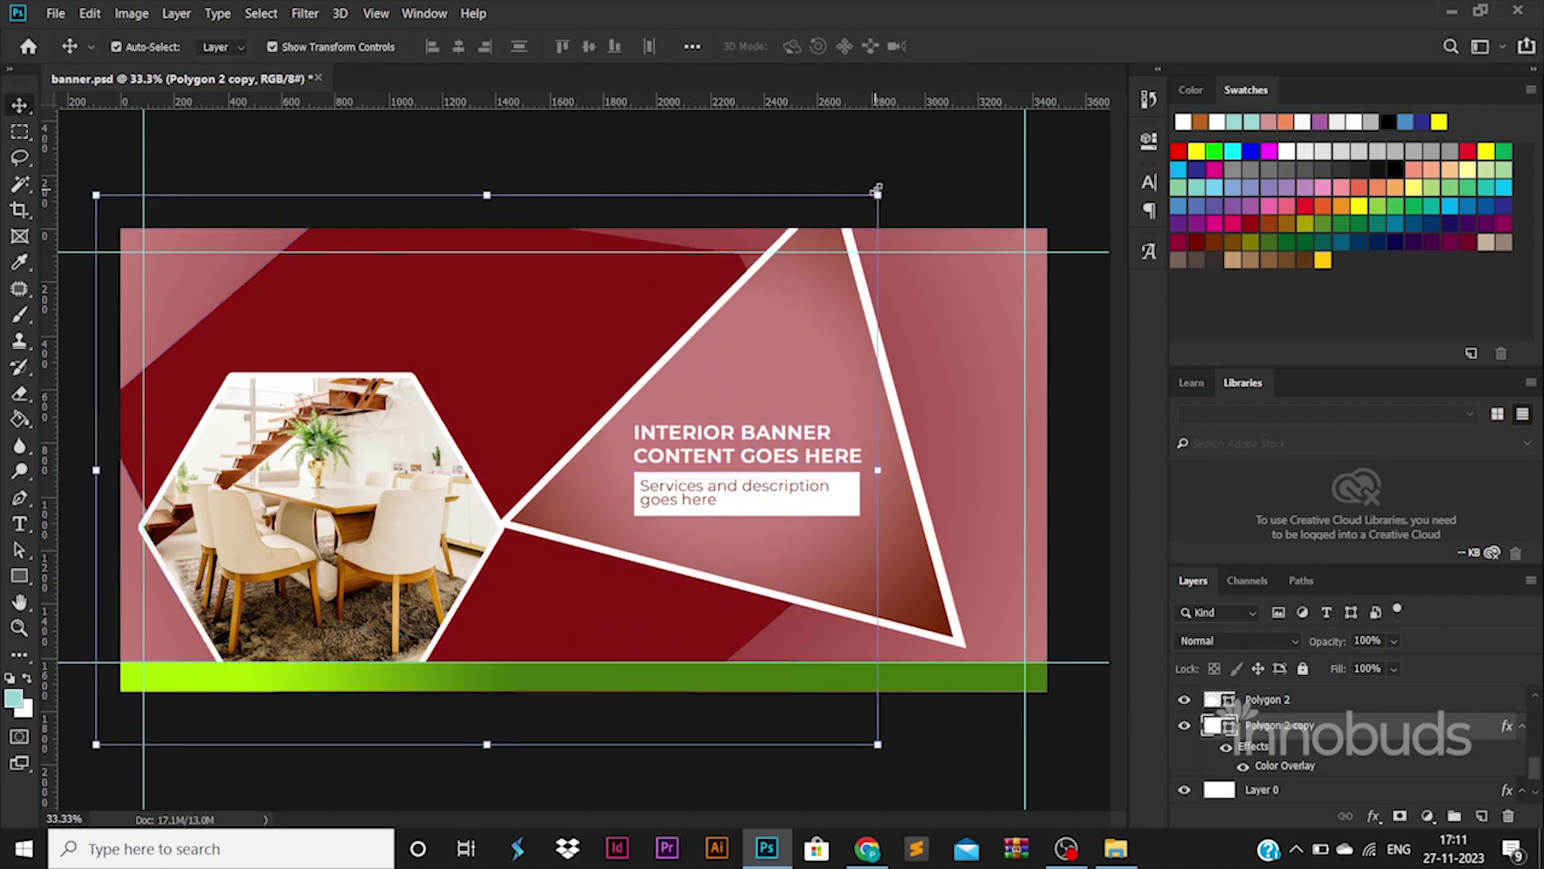
pyautogui.click(706, 789)
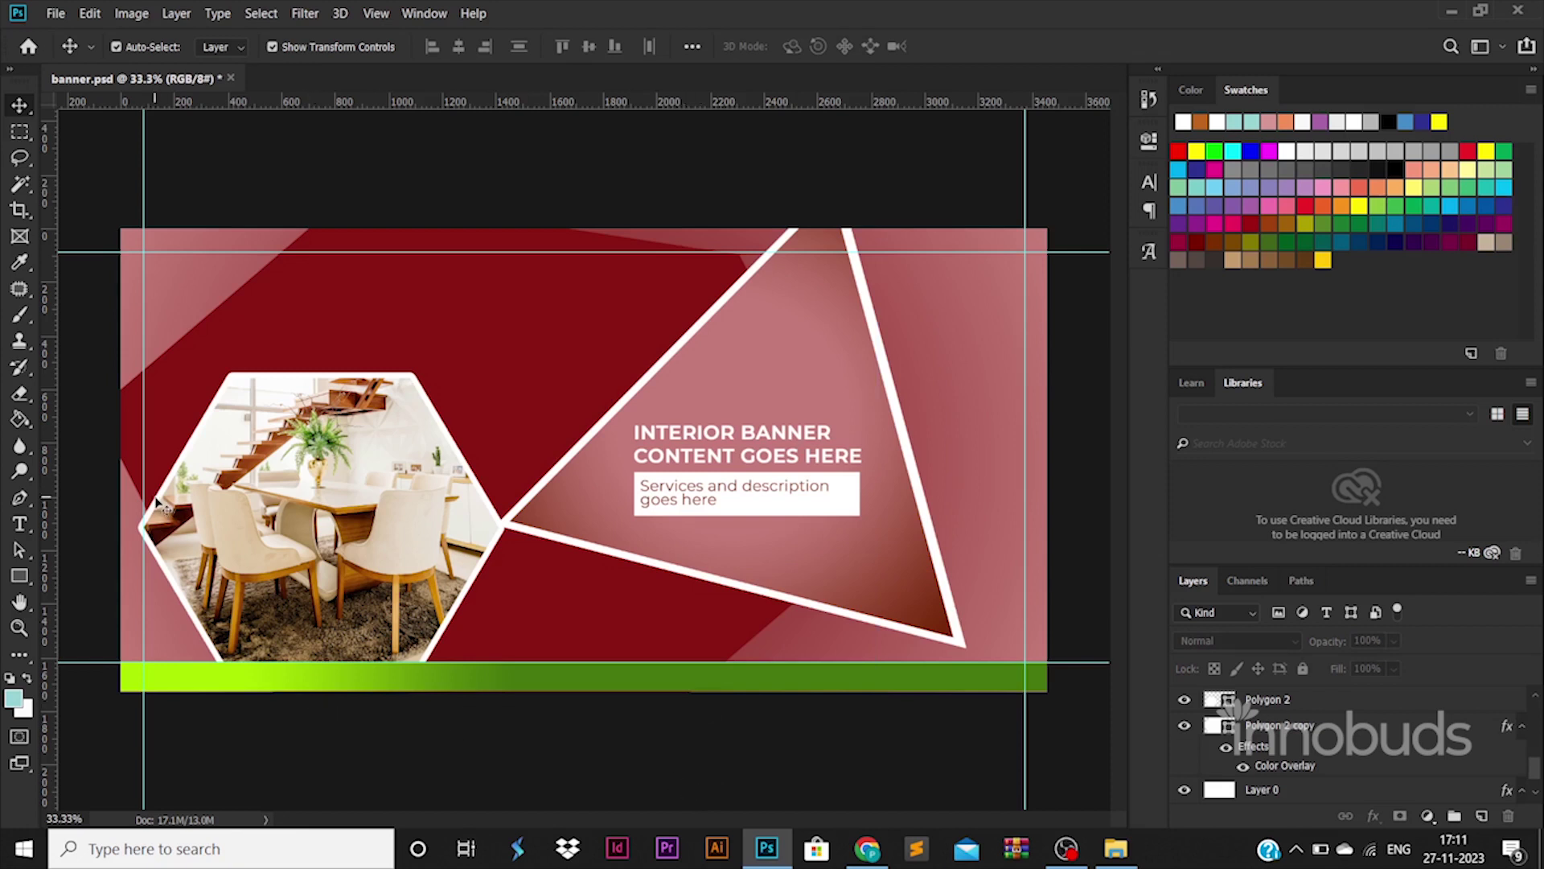
# - Add a LOGO text layer above the photo
pyautogui.click(22, 524)
pyautogui.click(460, 385)
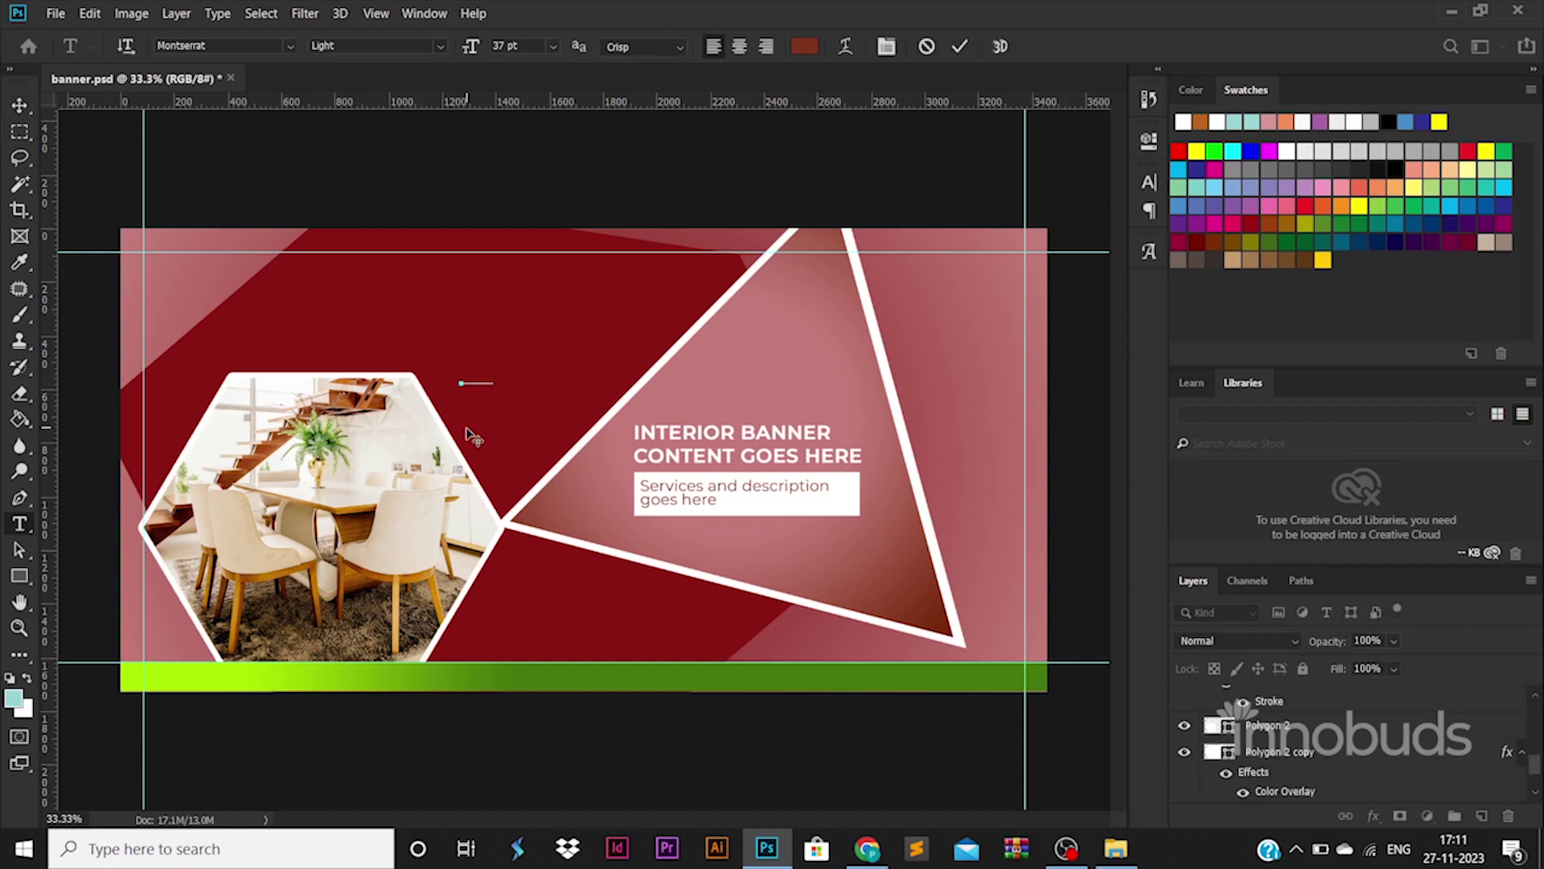
pyautogui.write('LOGO')
pyautogui.hotkey('ctrl', 'Return')
pyautogui.press('v')
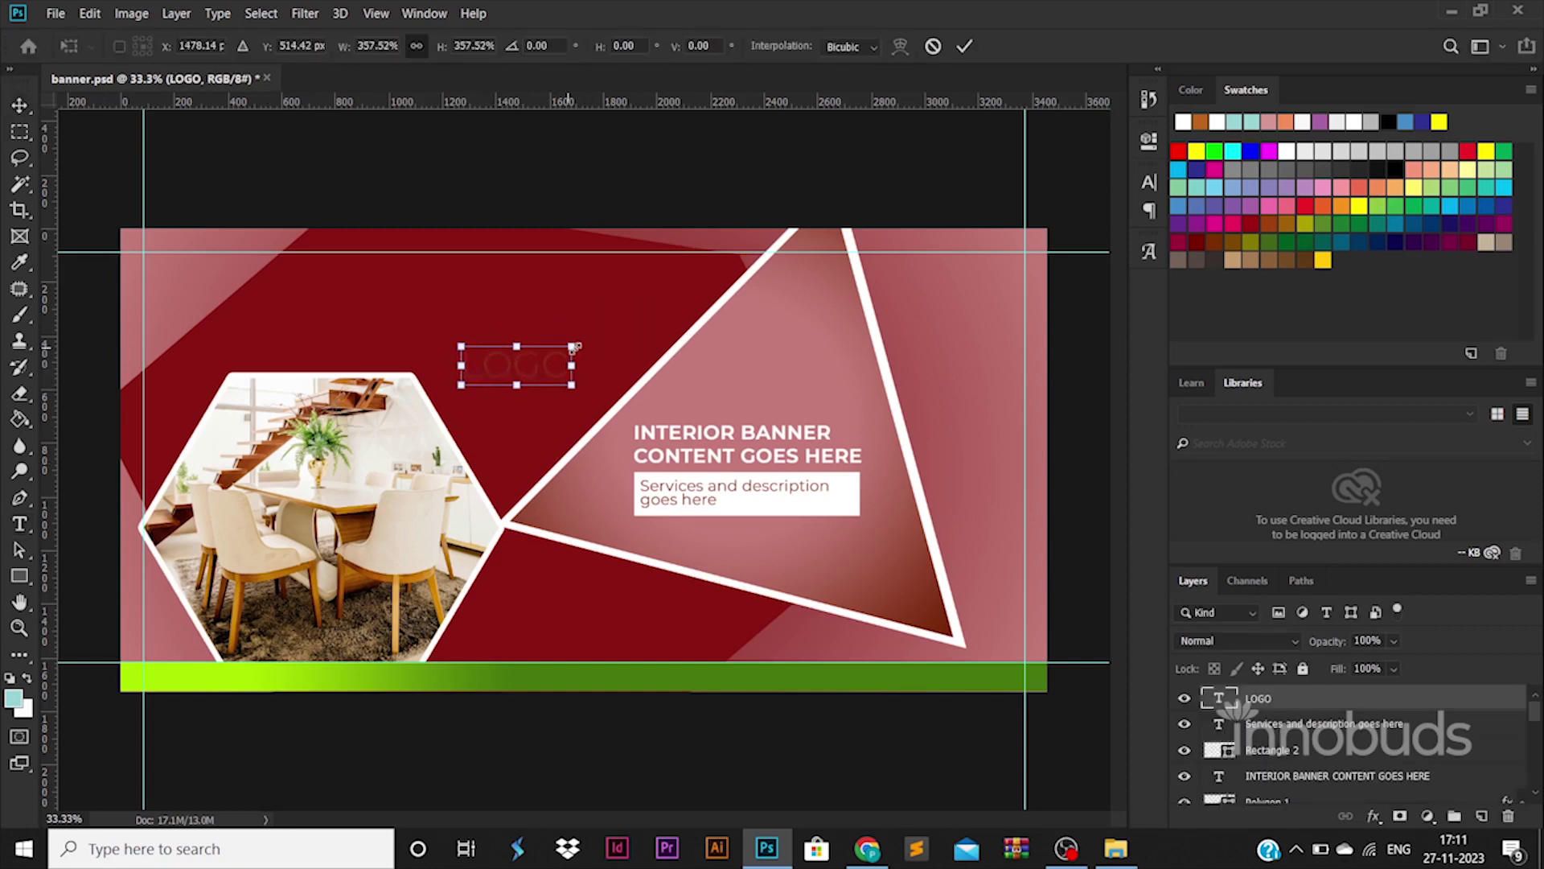
# - Style the LOGO text in Montserrat ExtraBold and white
pyautogui.doubleClick(517, 366)
pyautogui.click(376, 46)
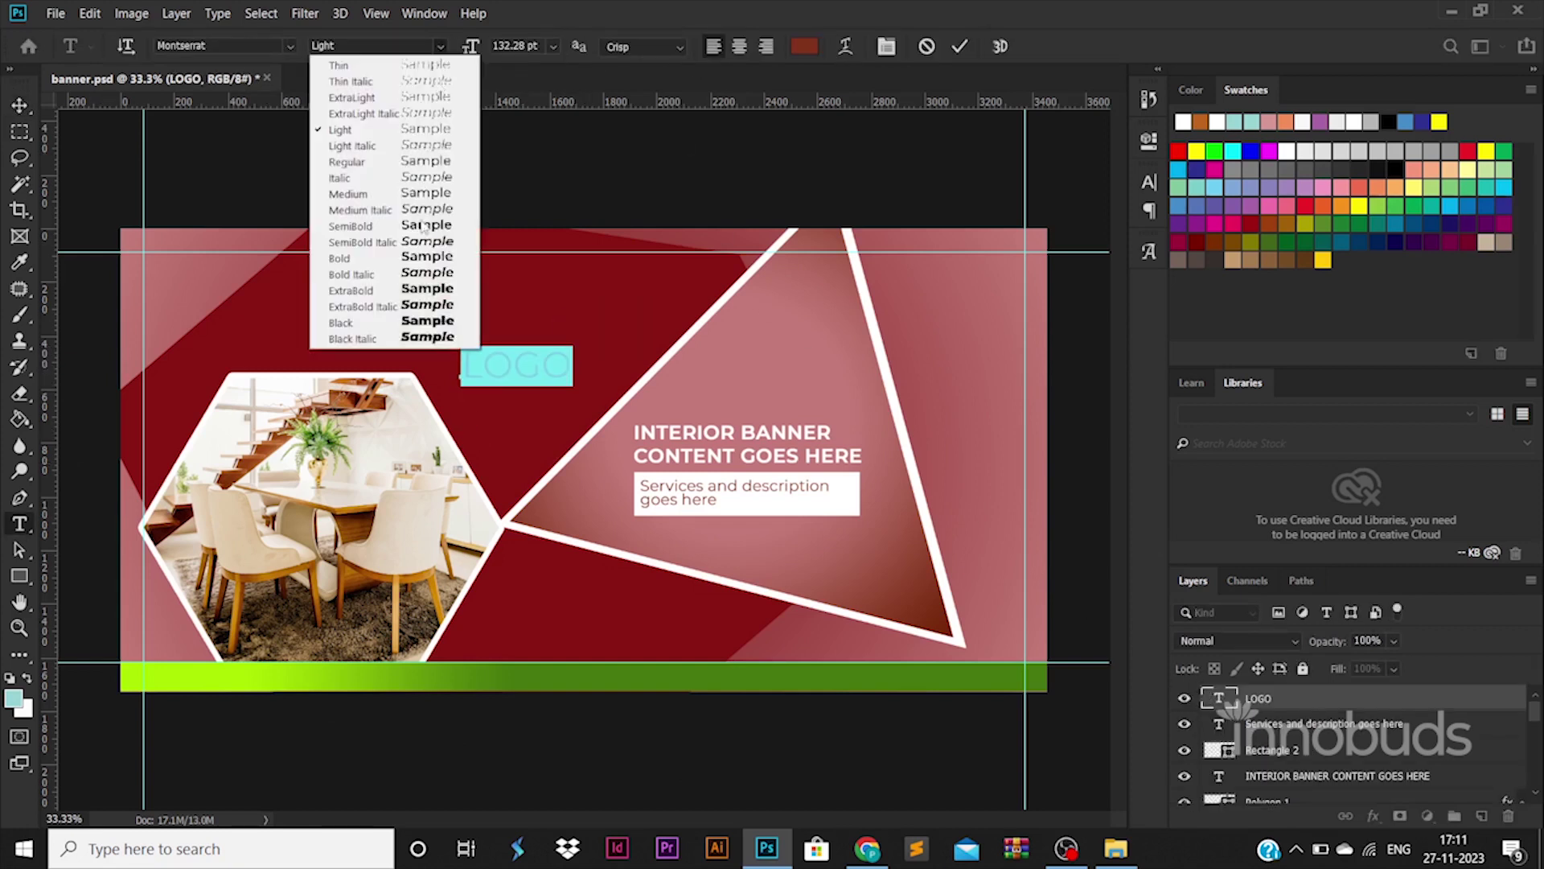
pyautogui.click(378, 297)
pyautogui.click(804, 46)
pyautogui.click(973, 386)
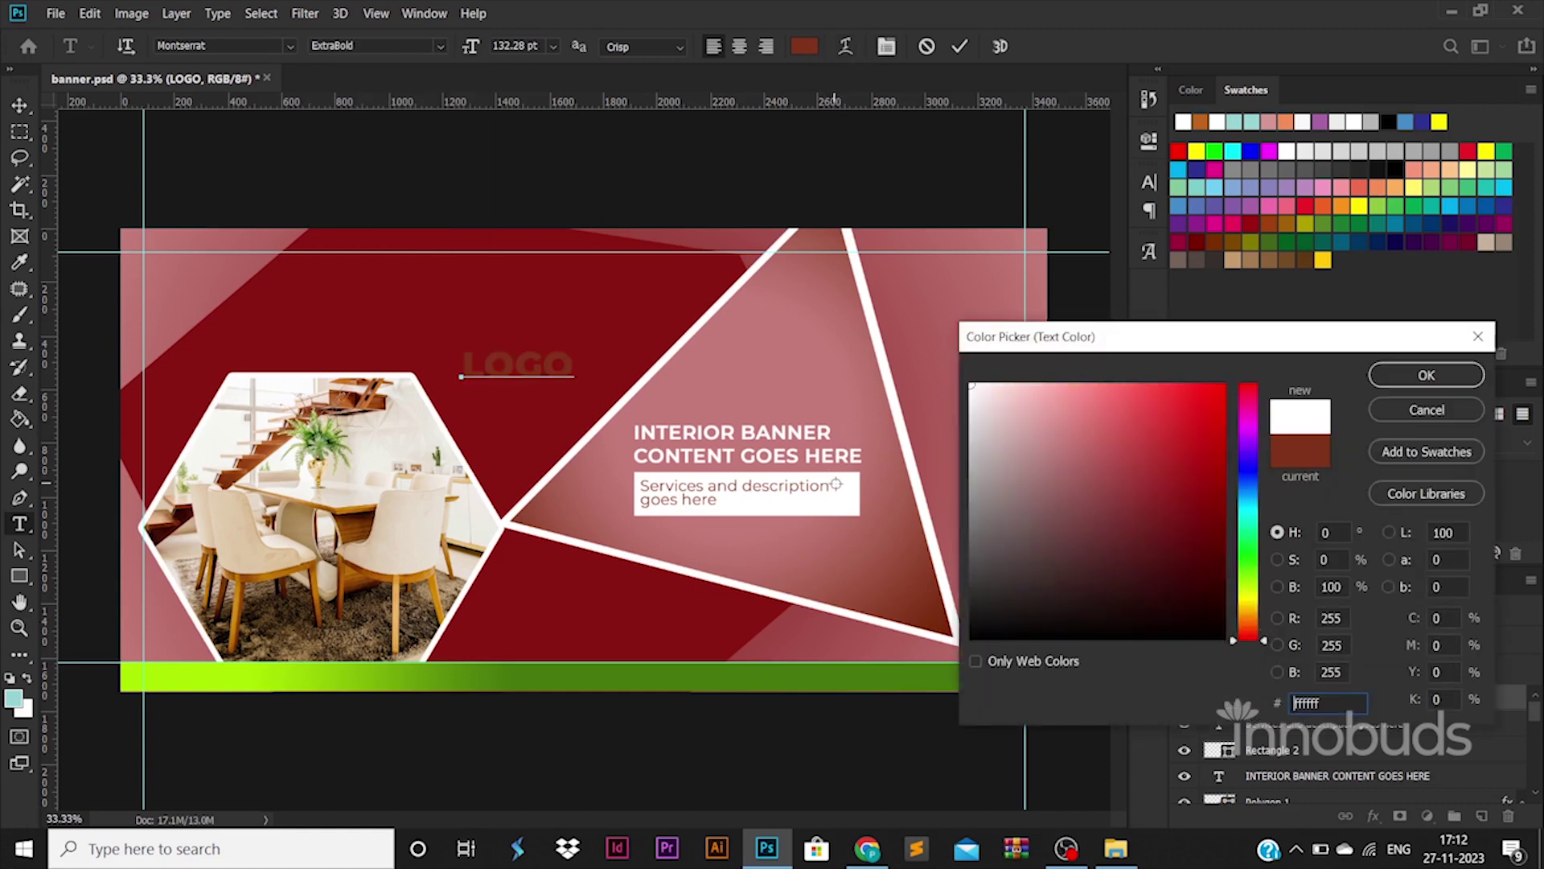
pyautogui.click(1427, 372)
pyautogui.hotkey('ctrl', 'Return')
pyautogui.press('v')
# - Enlarge the dark red shape toward the top right and nudge it left
pyautogui.click(628, 296)
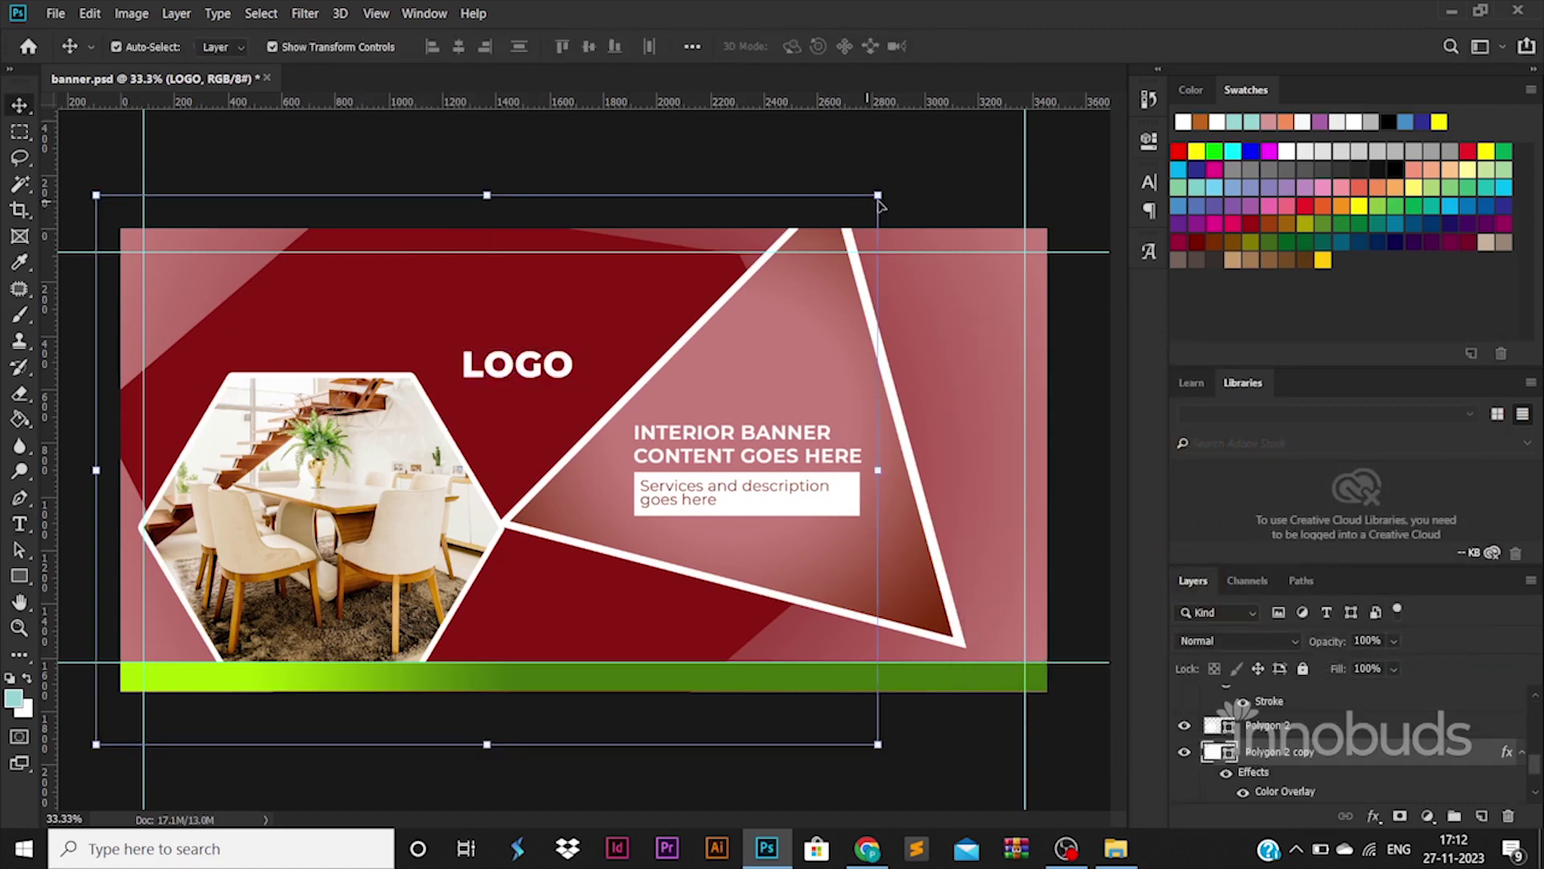
pyautogui.hotkey('ctrl', 't')
pyautogui.moveTo(880, 197); pyautogui.dragTo(943, 169)
pyautogui.press('Return')
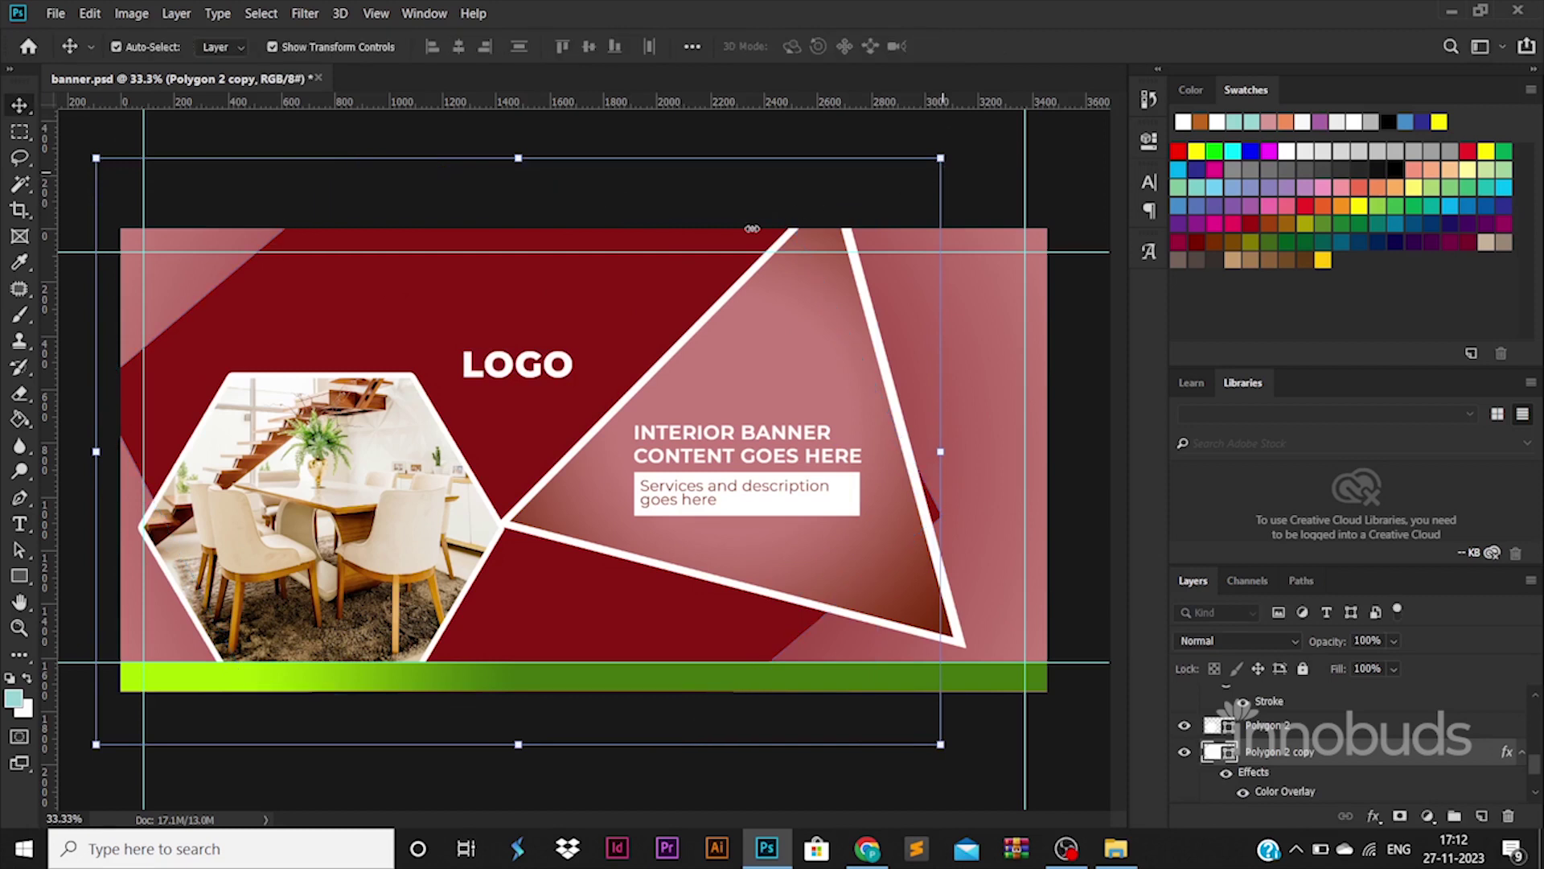
pyautogui.hotkey('shift', 'Left')
pyautogui.hotkey('shift', 'Left')
pyautogui.hotkey('shift', 'Left')
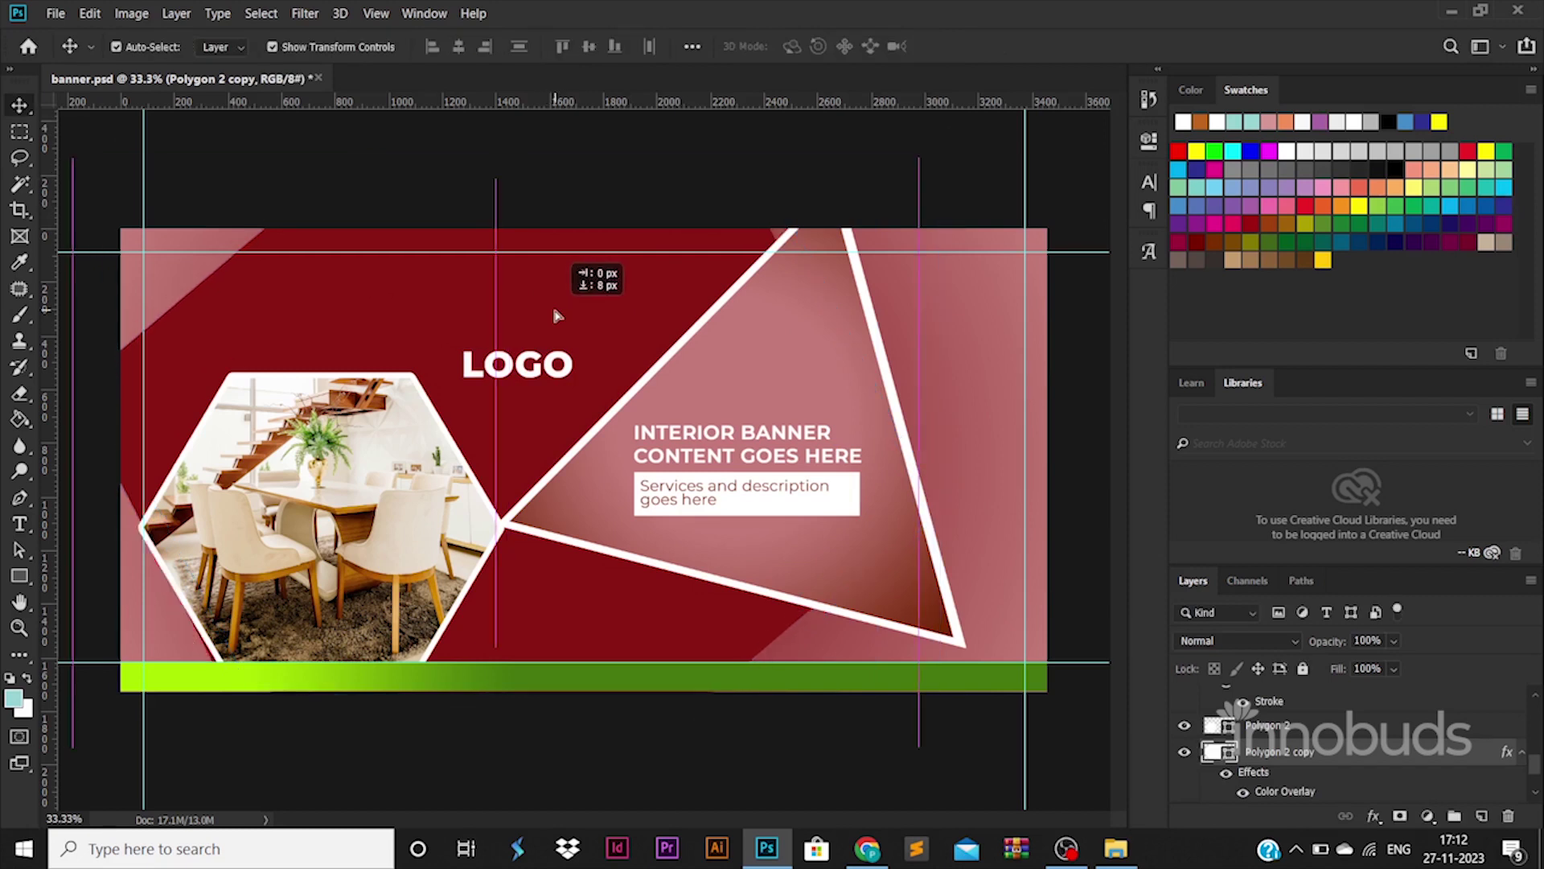
# - Rotate the dark red shape so it sits nearly level
pyautogui.hotkey('ctrl', 't')
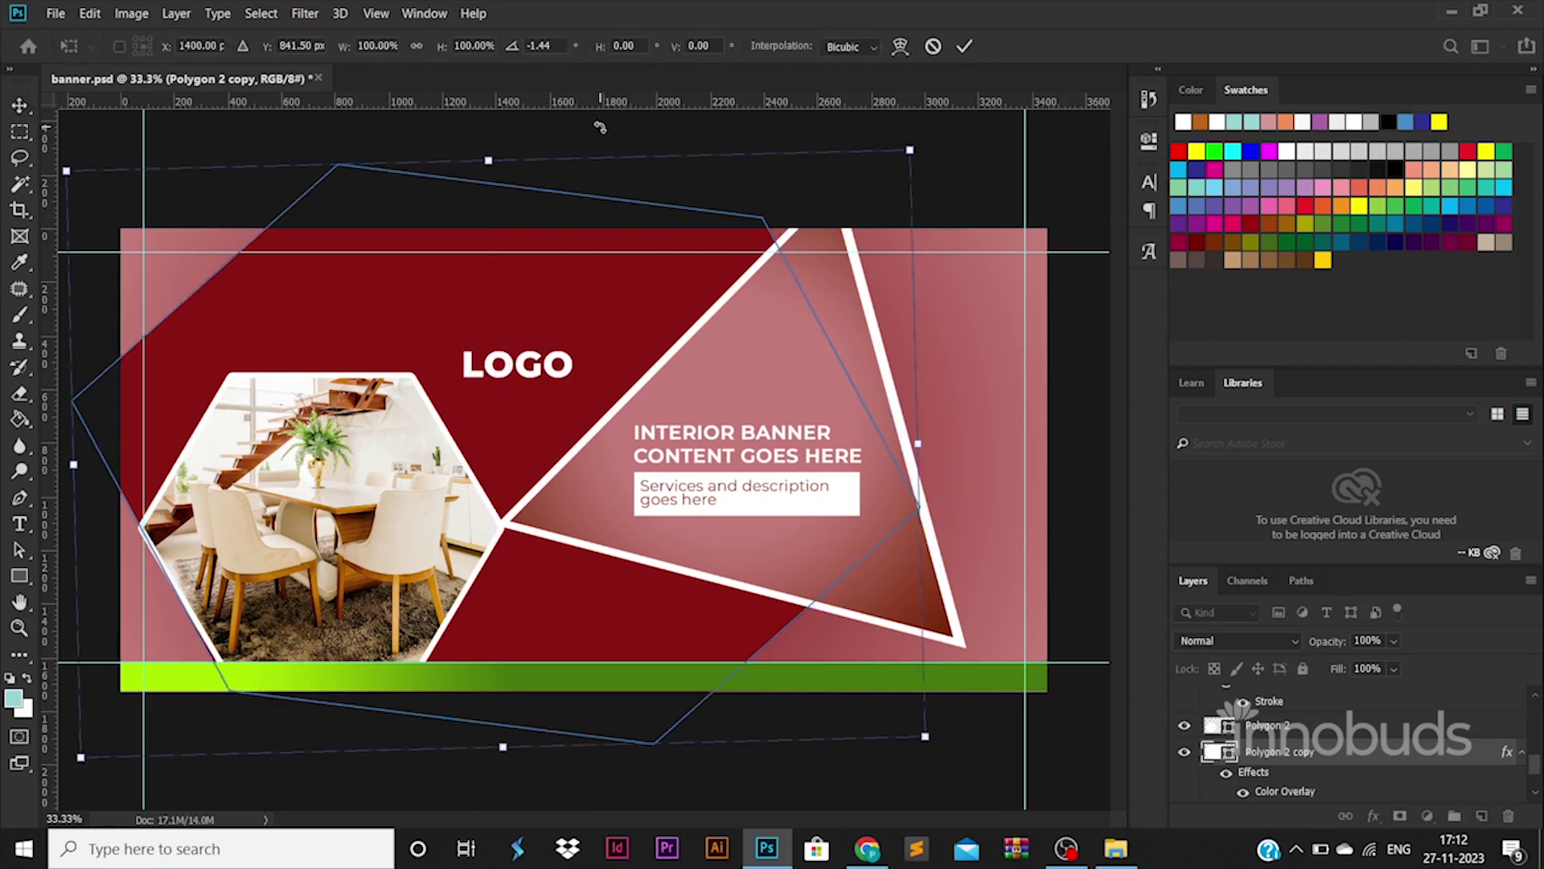
pyautogui.moveTo(602, 127); pyautogui.dragTo(596, 132)
pyautogui.press('Return')
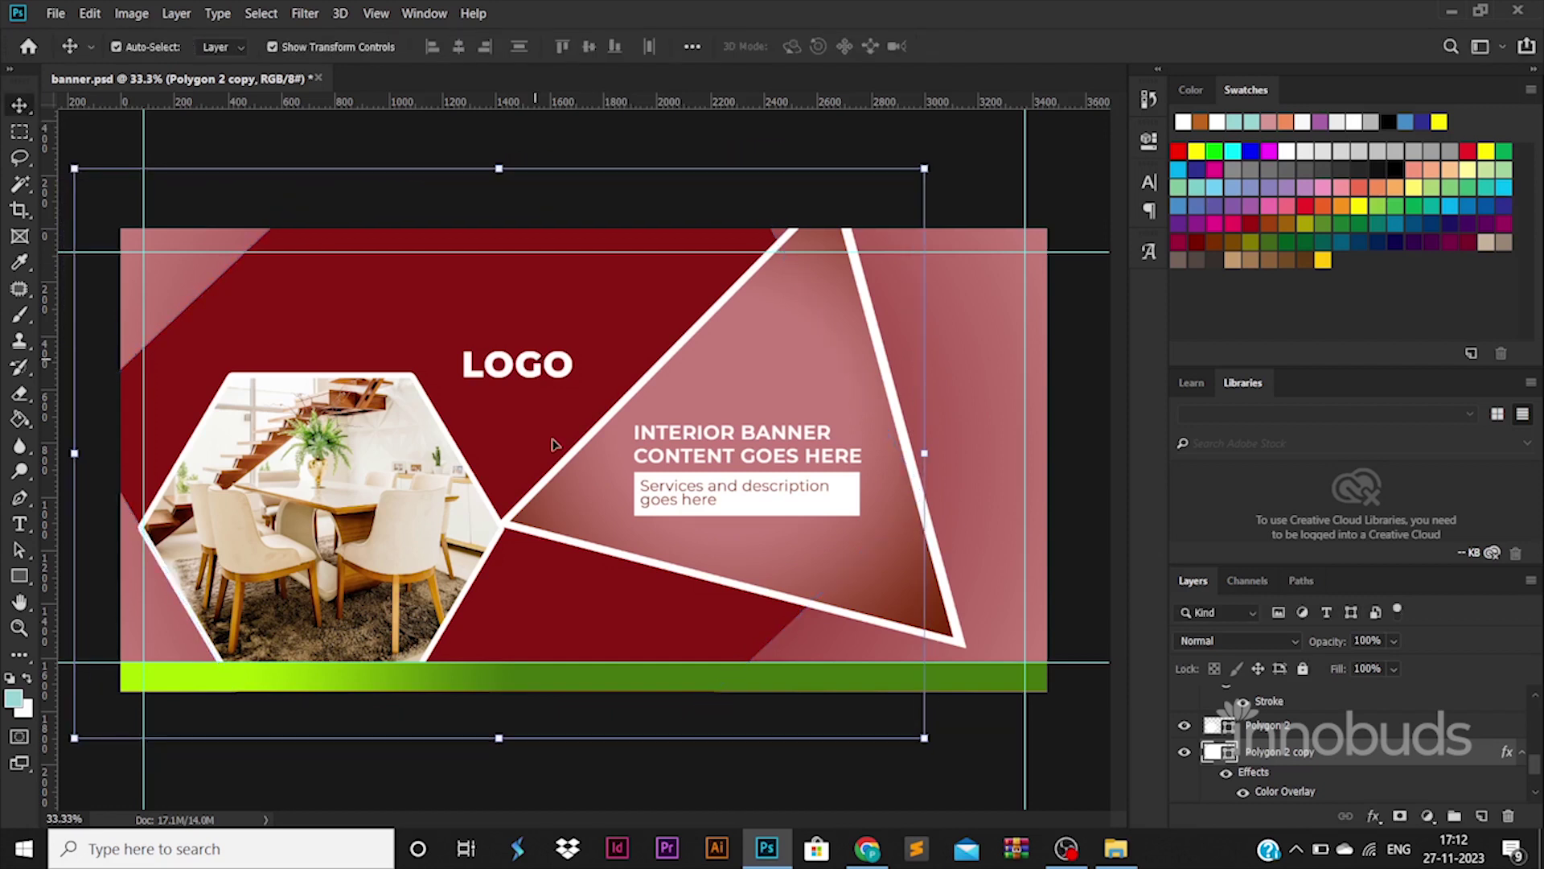
pyautogui.click(735, 791)
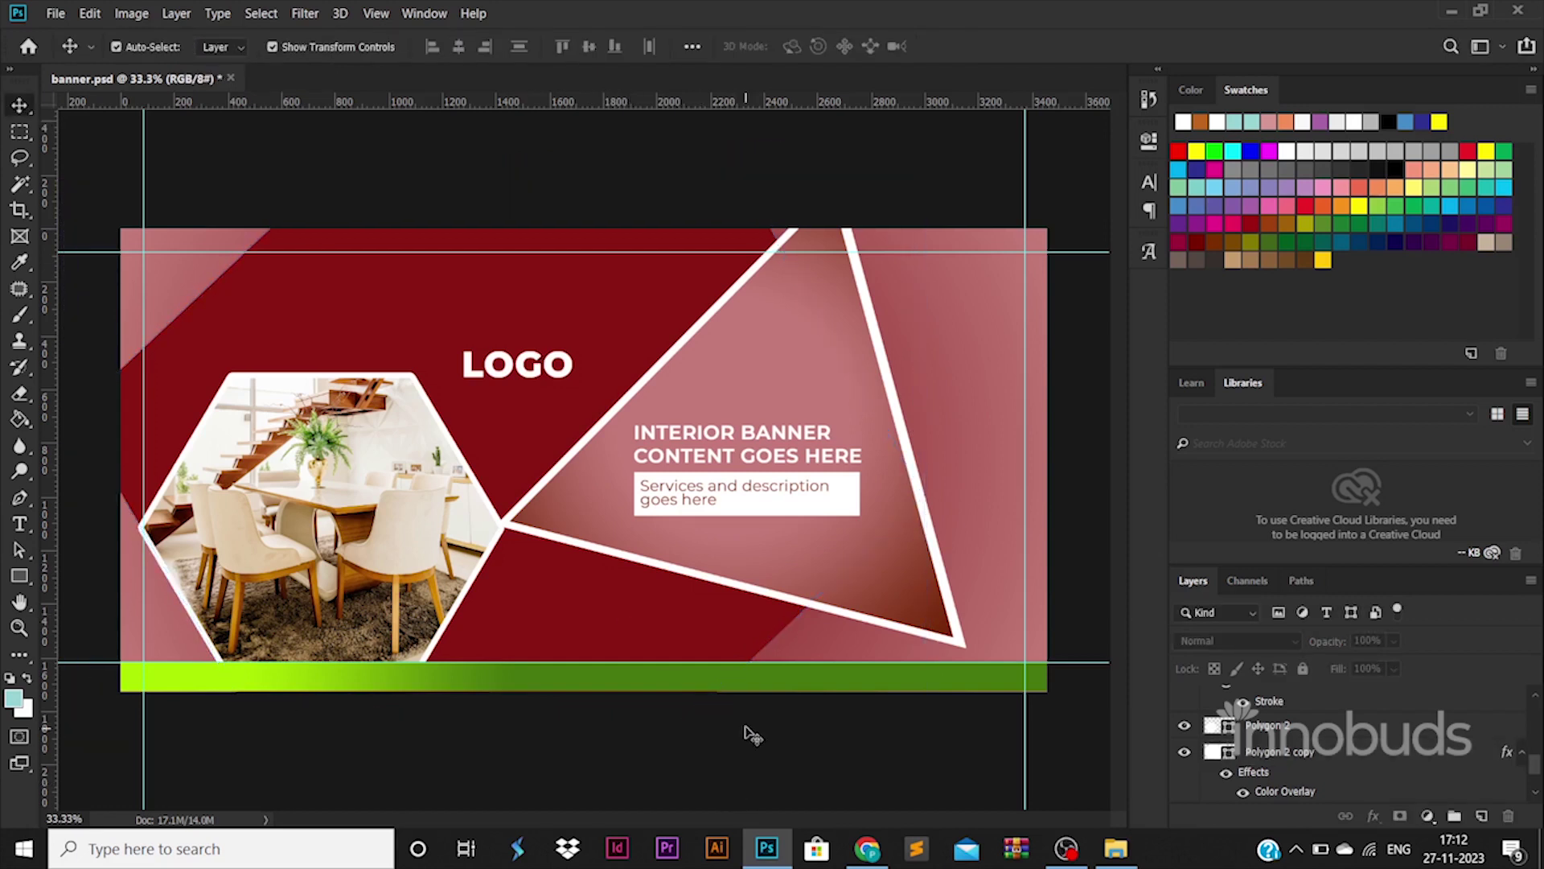
pyautogui.click(500, 372)
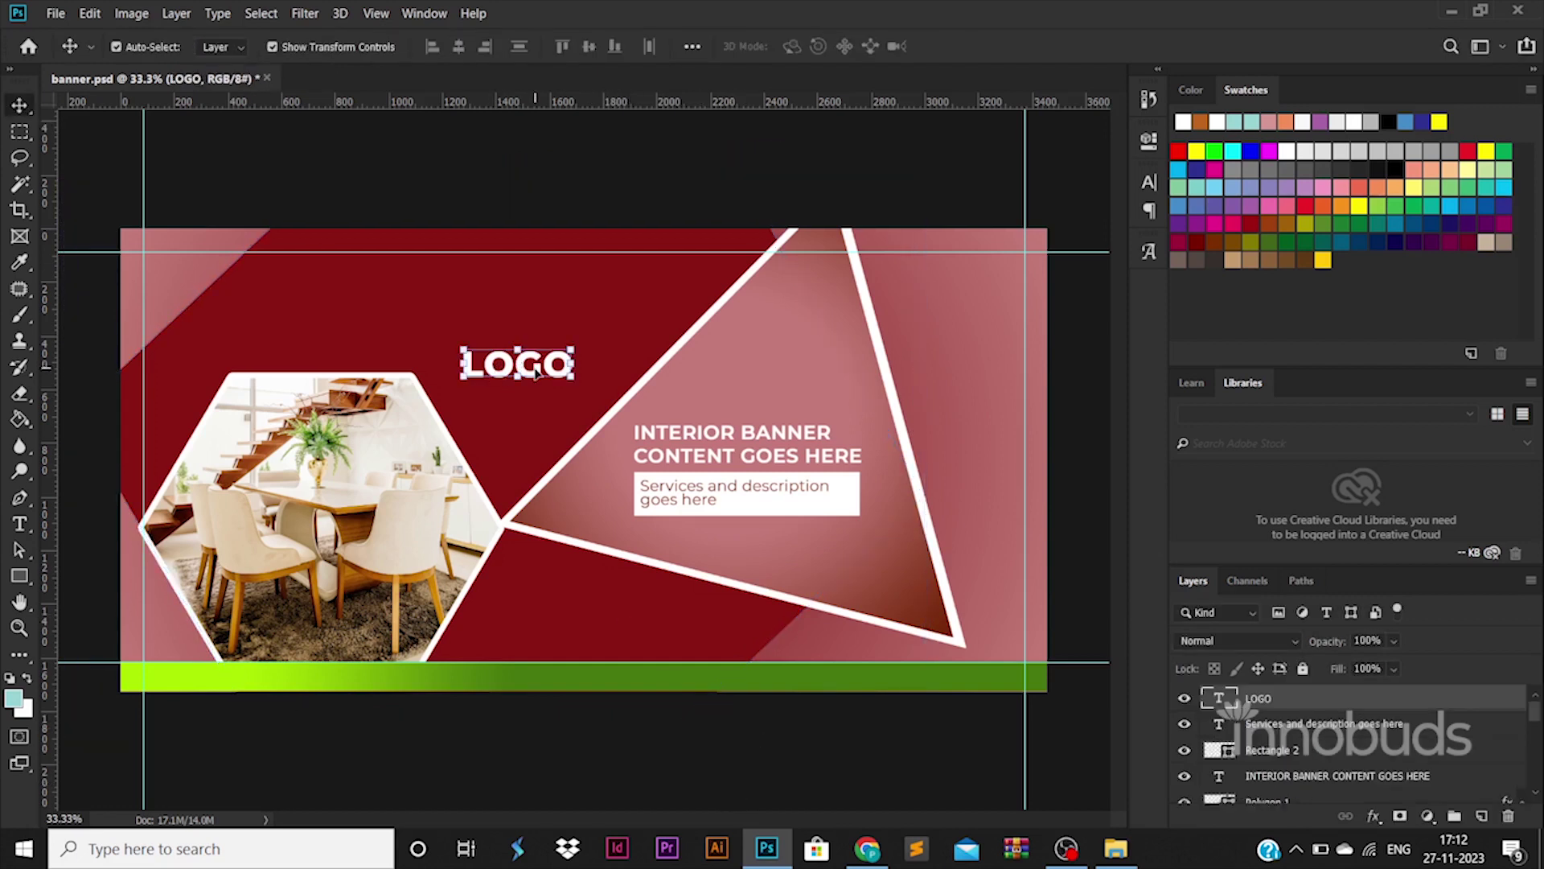
# - Move LOGO to the upper left and draw a rounded rectangle stacked beneath it
pyautogui.moveTo(536, 372)
pyautogui.mouseDown()
pyautogui.moveTo(343, 326)
pyautogui.moveTo(343, 340)
pyautogui.mouseUp()
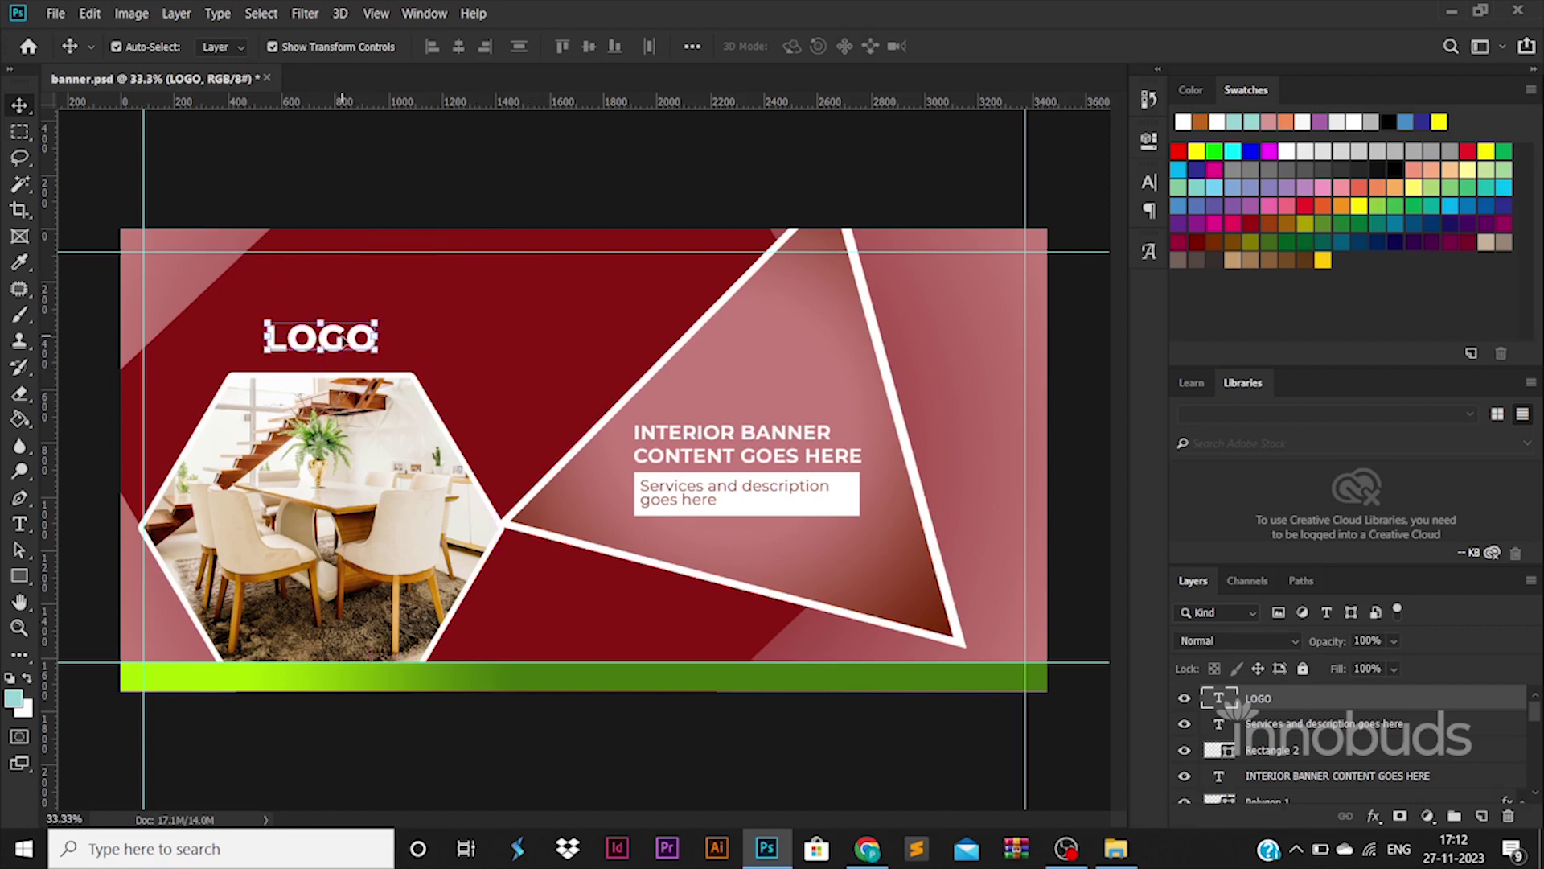
pyautogui.rightClick(32, 581)
pyautogui.click(96, 583)
pyautogui.moveTo(202, 358); pyautogui.dragTo(325, 479)
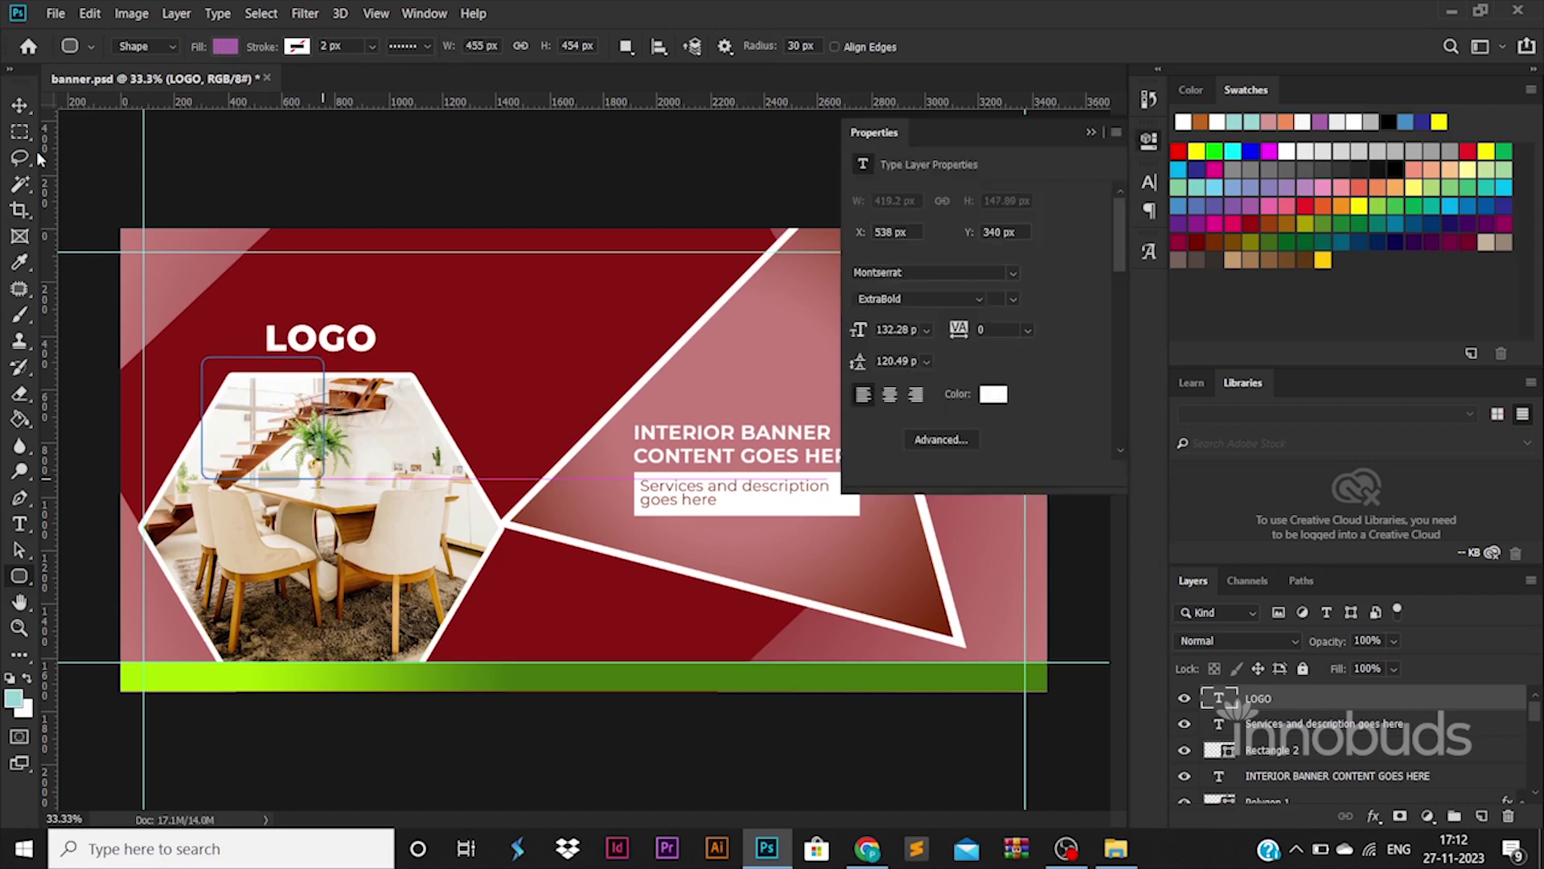
pyautogui.click(19, 104)
pyautogui.moveTo(266, 418)
pyautogui.mouseDown()
pyautogui.moveTo(314, 418)
pyautogui.moveTo(318, 366)
pyautogui.mouseUp()
pyautogui.moveTo(1287, 698)
pyautogui.mouseDown()
pyautogui.moveTo(1295, 797)
pyautogui.moveTo(1269, 747)
pyautogui.mouseUp()
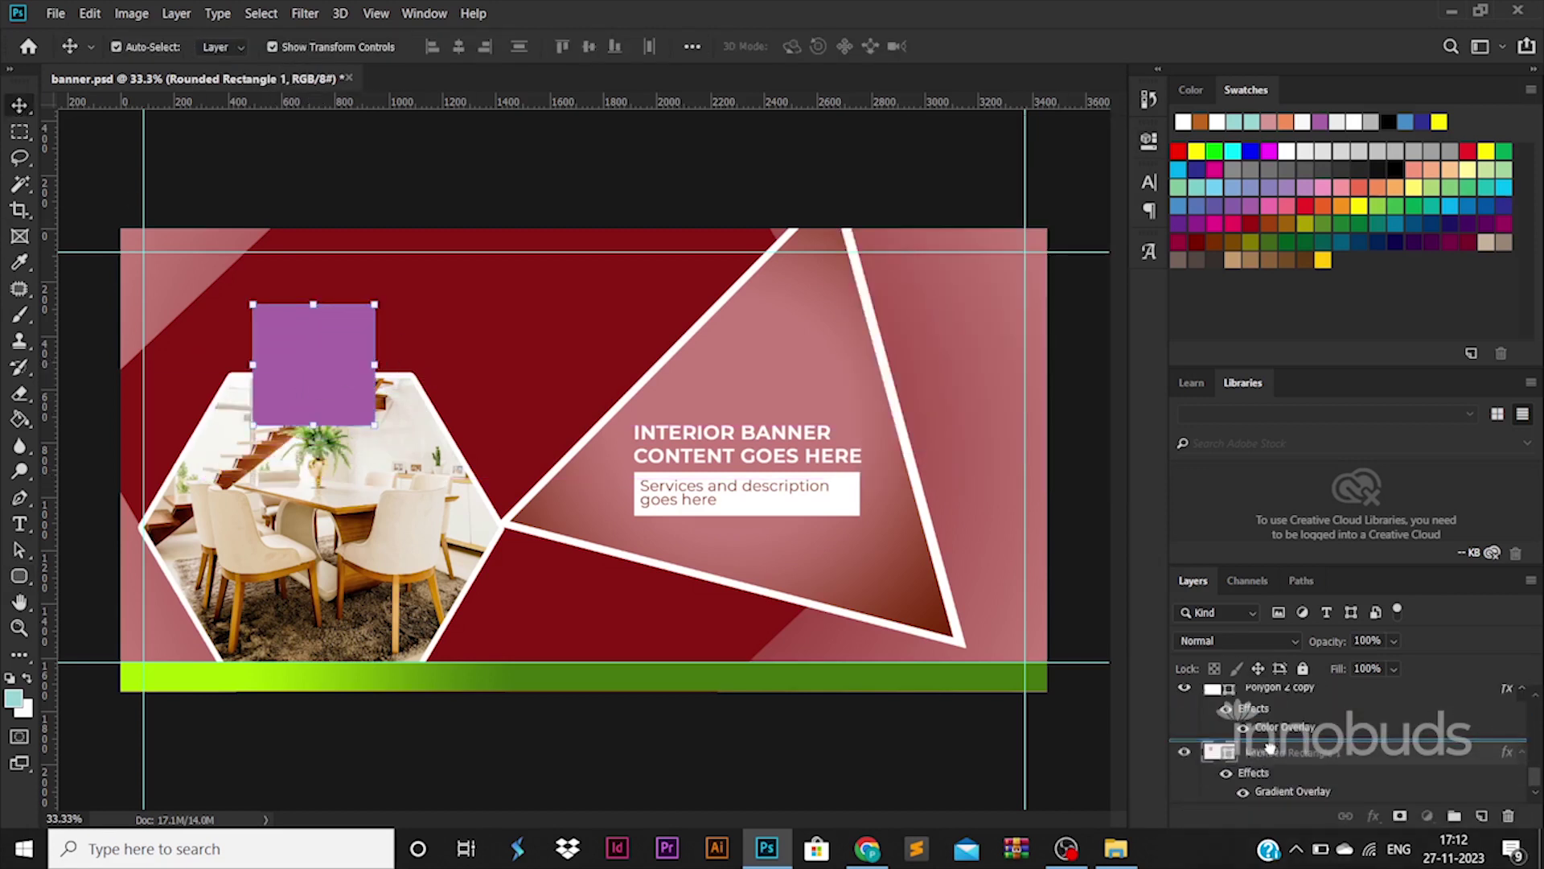
pyautogui.moveTo(1269, 747); pyautogui.dragTo(1271, 726)
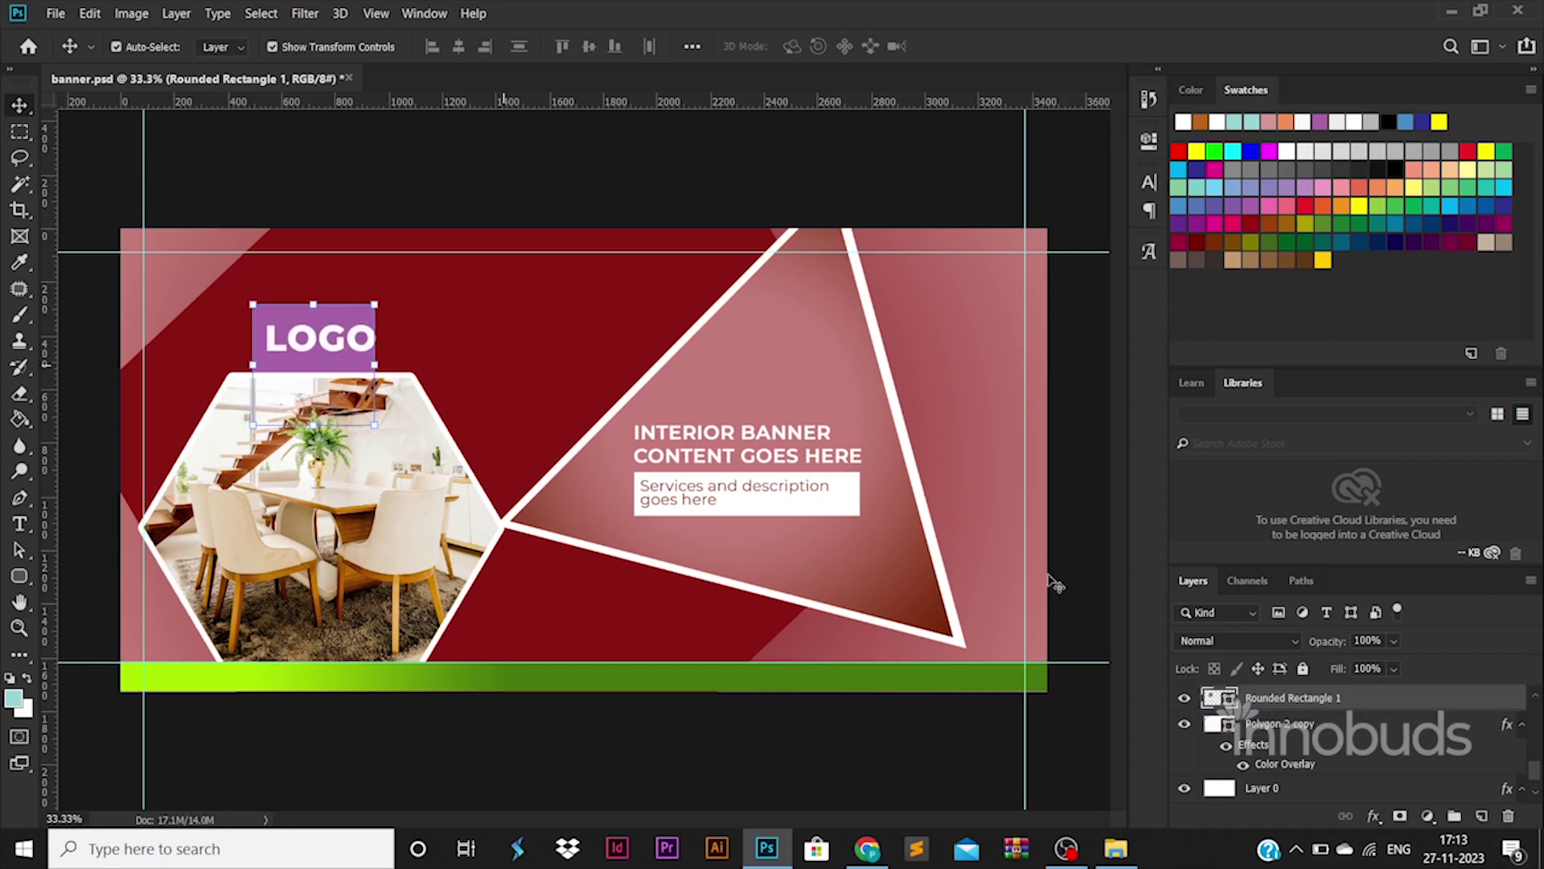
# - Fill the rounded tab white and widen it slightly
pyautogui.doubleClick(1228, 700)
pyautogui.click(974, 386)
pyautogui.click(1427, 375)
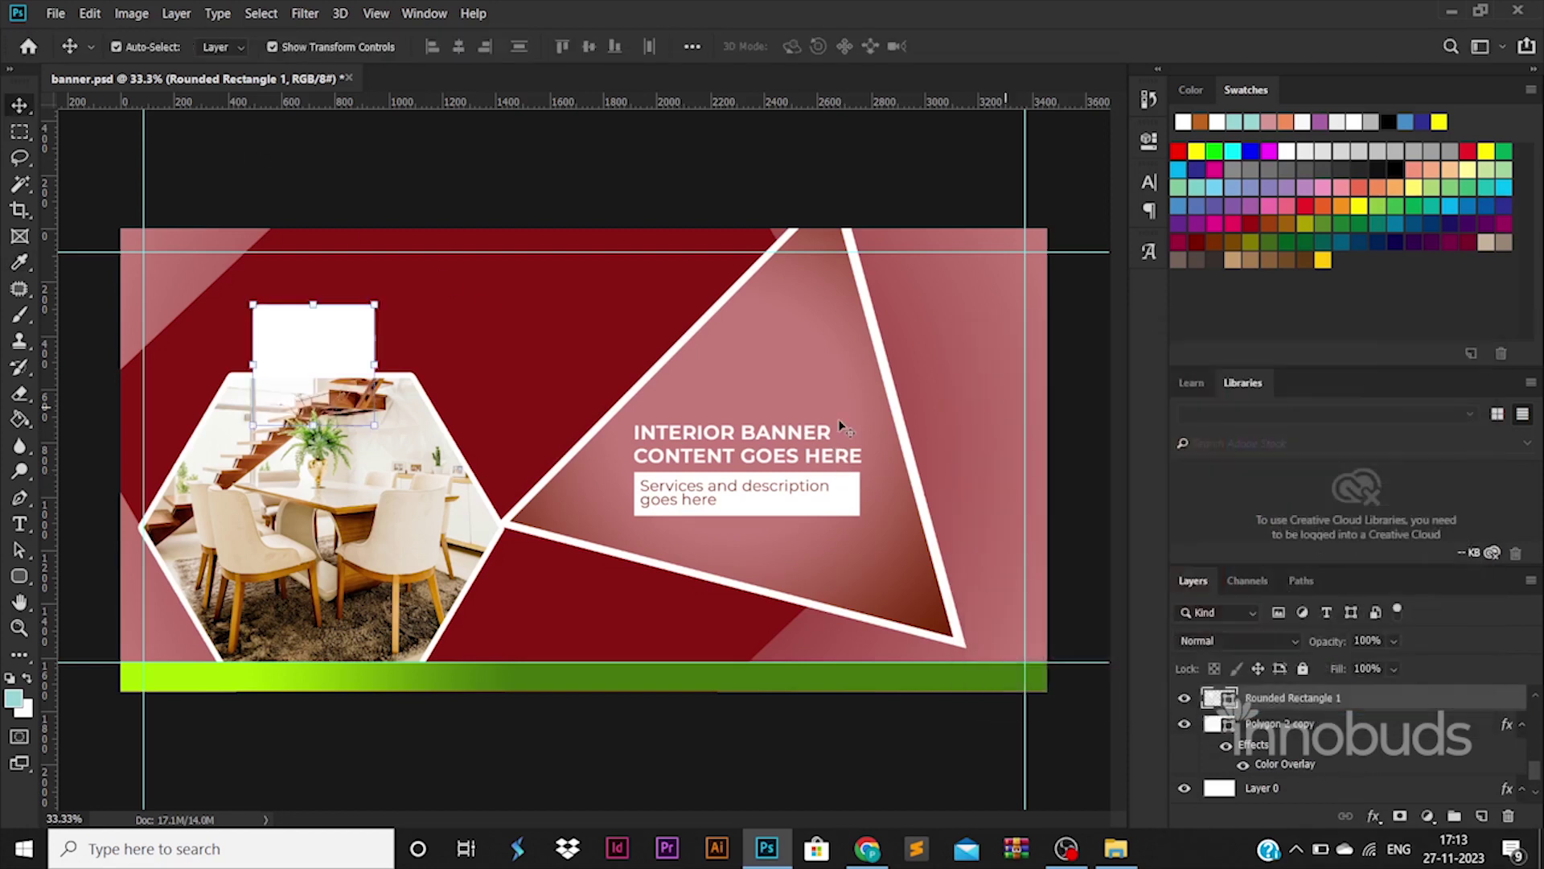
pyautogui.moveTo(385, 363); pyautogui.dragTo(392, 364)
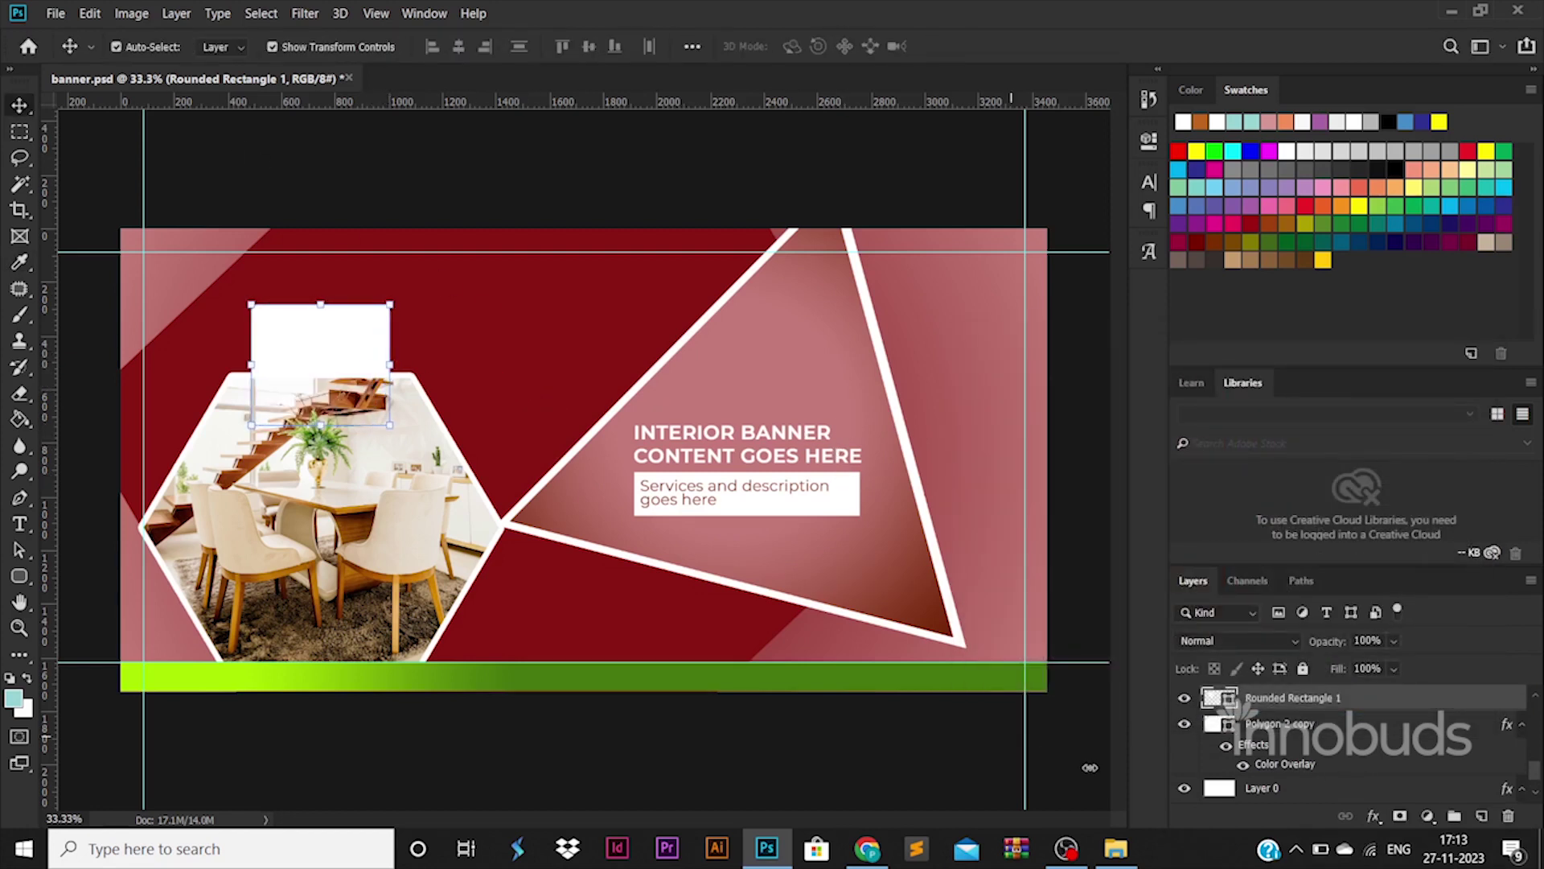
pyautogui.scroll(3, 1269, 771)
pyautogui.doubleClick(1219, 698)
# - Colour the LOGO text the banner's dark red and nudge it down
pyautogui.click(805, 46)
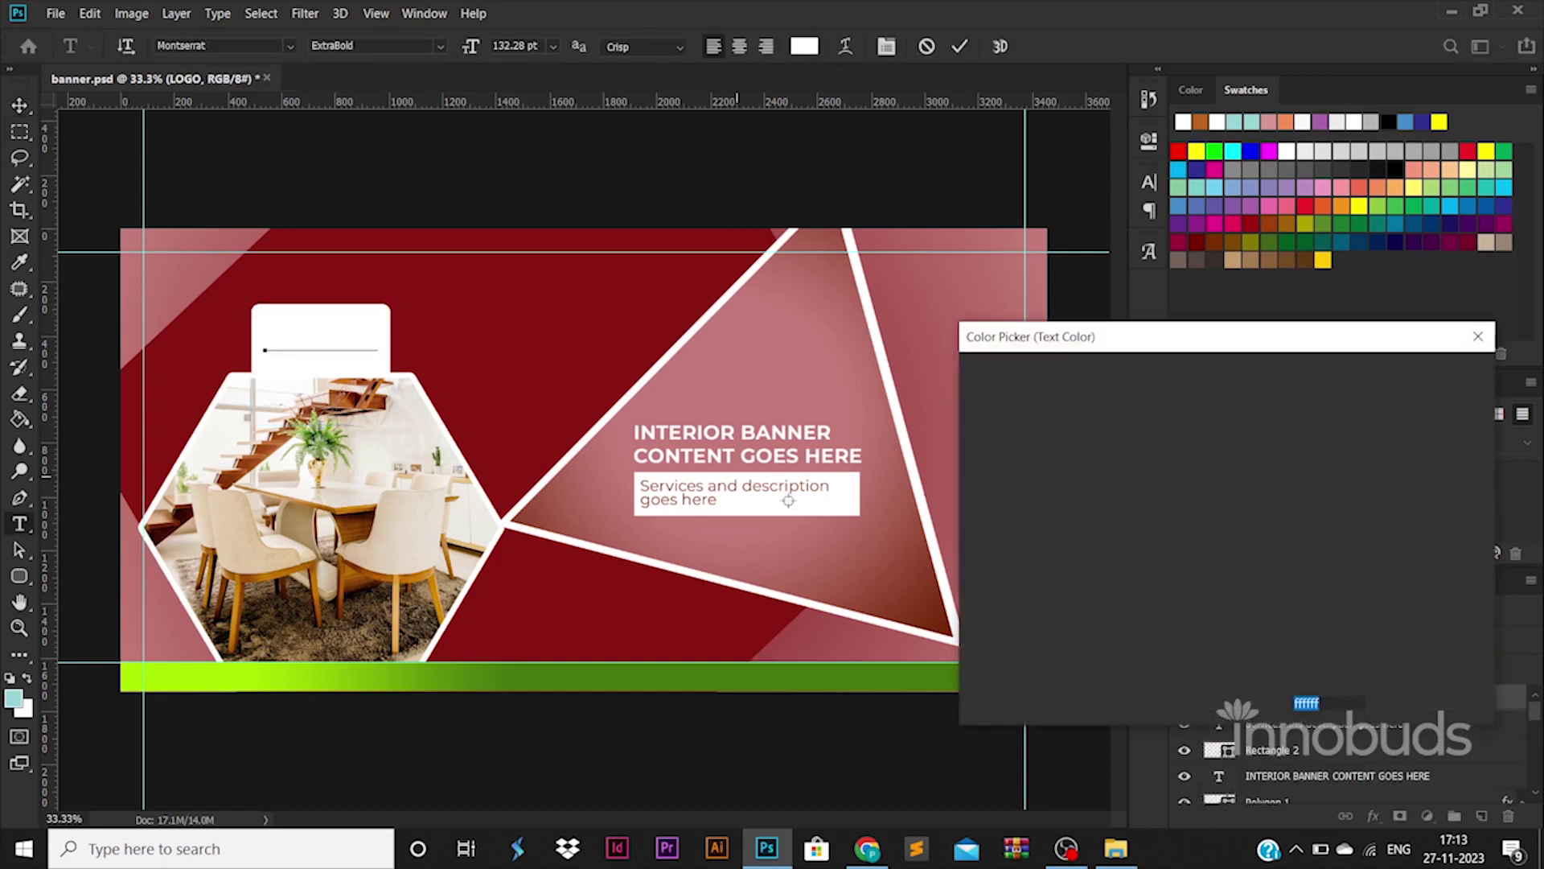
pyautogui.click(611, 349)
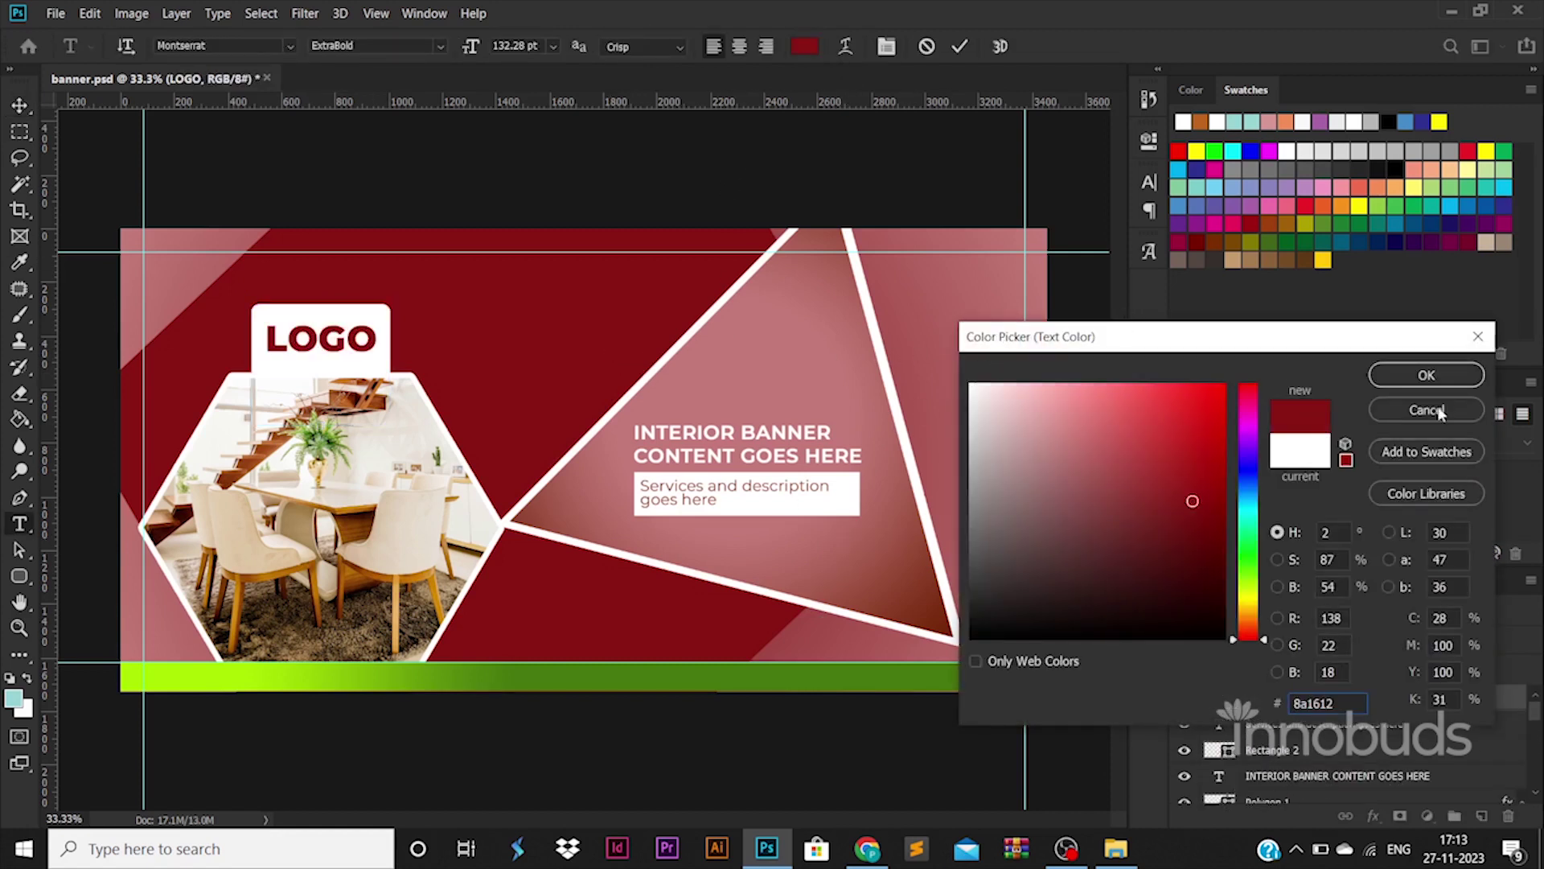
pyautogui.click(1427, 375)
pyautogui.click(17, 109)
pyautogui.hotkey('shift', 'Down')
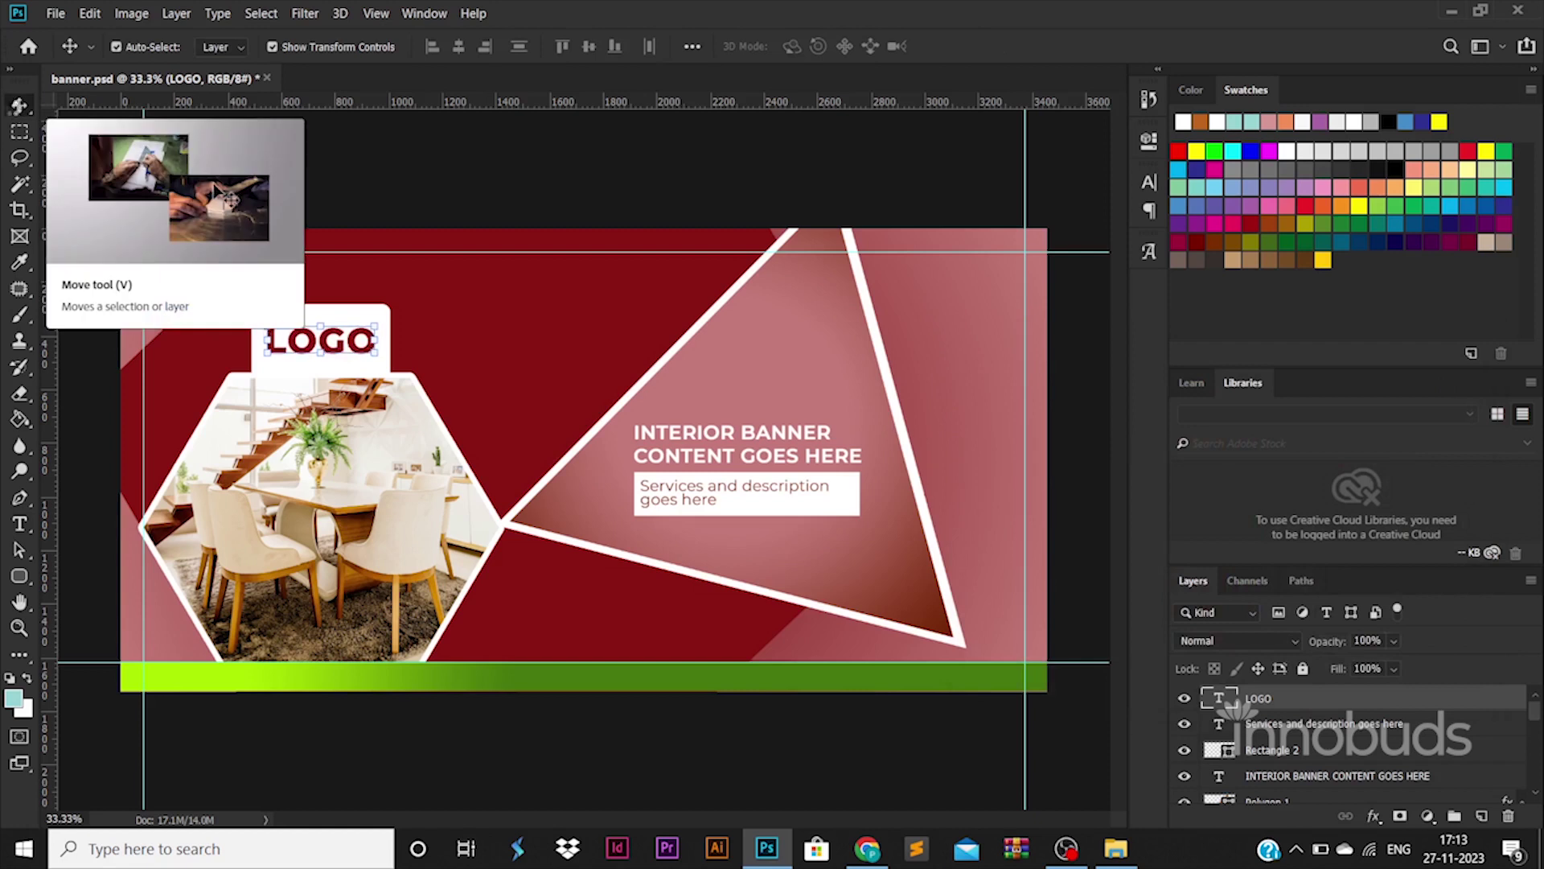
pyautogui.hotkey('shift', 'Down')
pyautogui.hotkey('shift', 'Down')
pyautogui.hotkey('shift', 'Down')
pyautogui.hotkey('shift', 'Down')
pyautogui.hotkey('shift', 'Down')
pyautogui.click(384, 201)
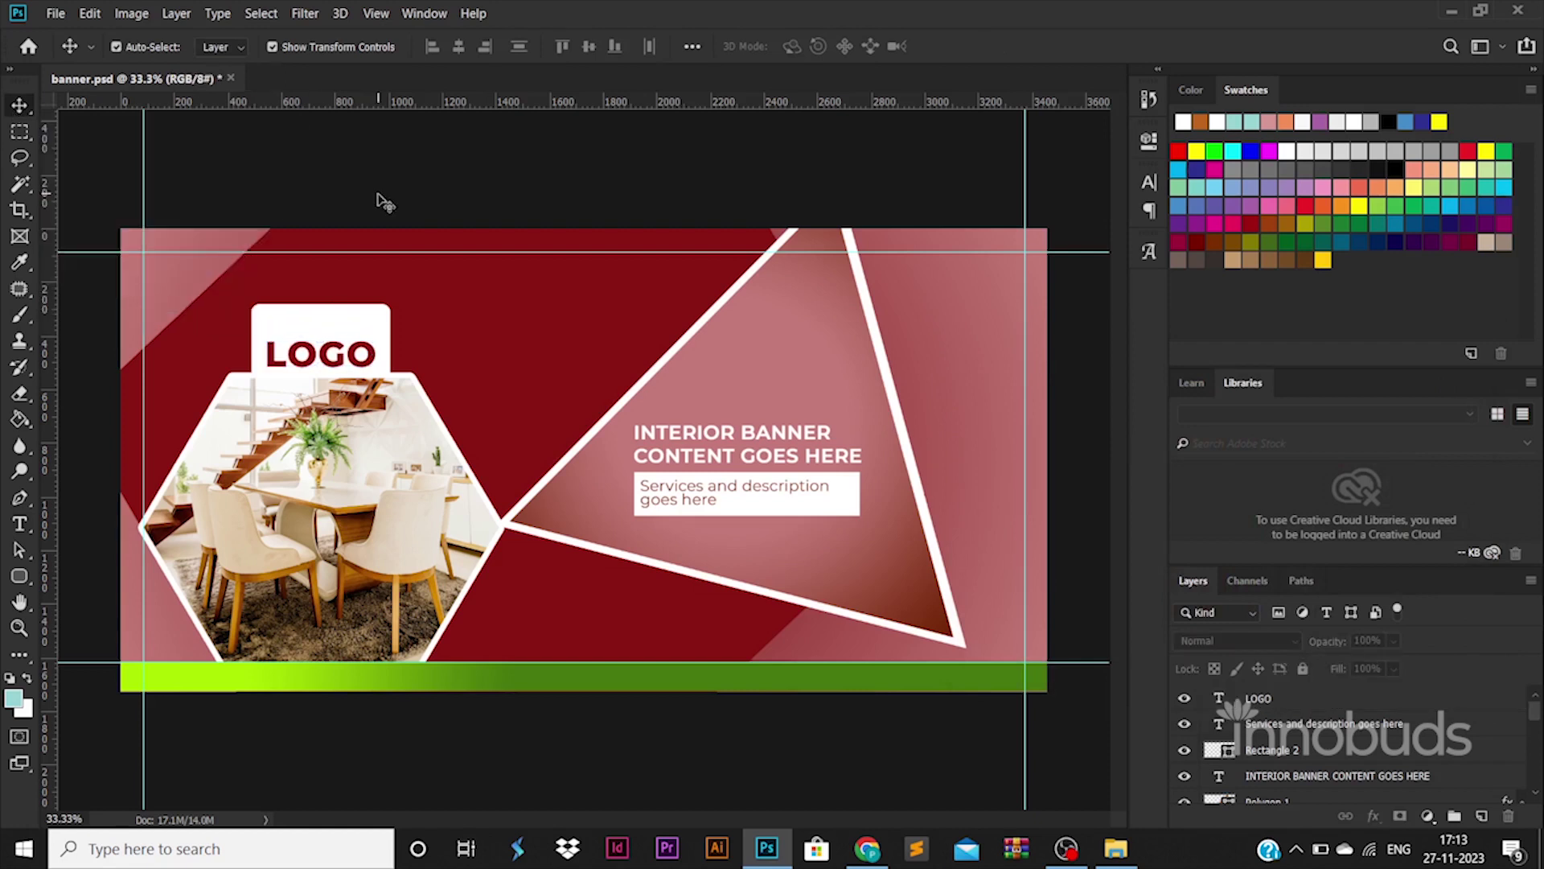
# - Draw a small rectangle above LOGO and fill it with the banner's dark red
pyautogui.click(21, 578)
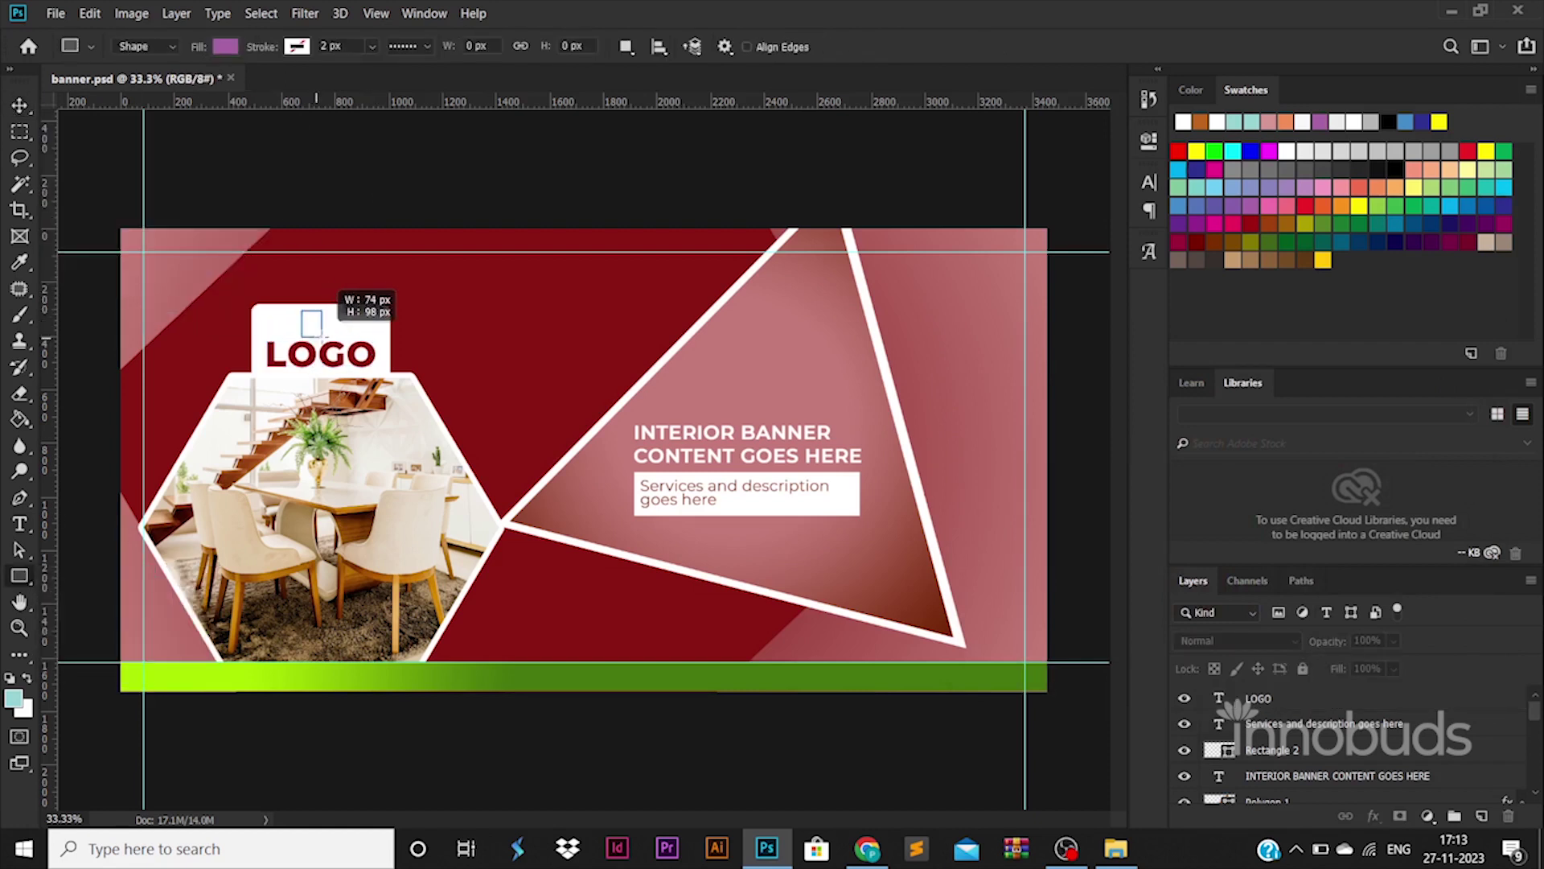
pyautogui.moveTo(327, 333); pyautogui.dragTo(326, 332)
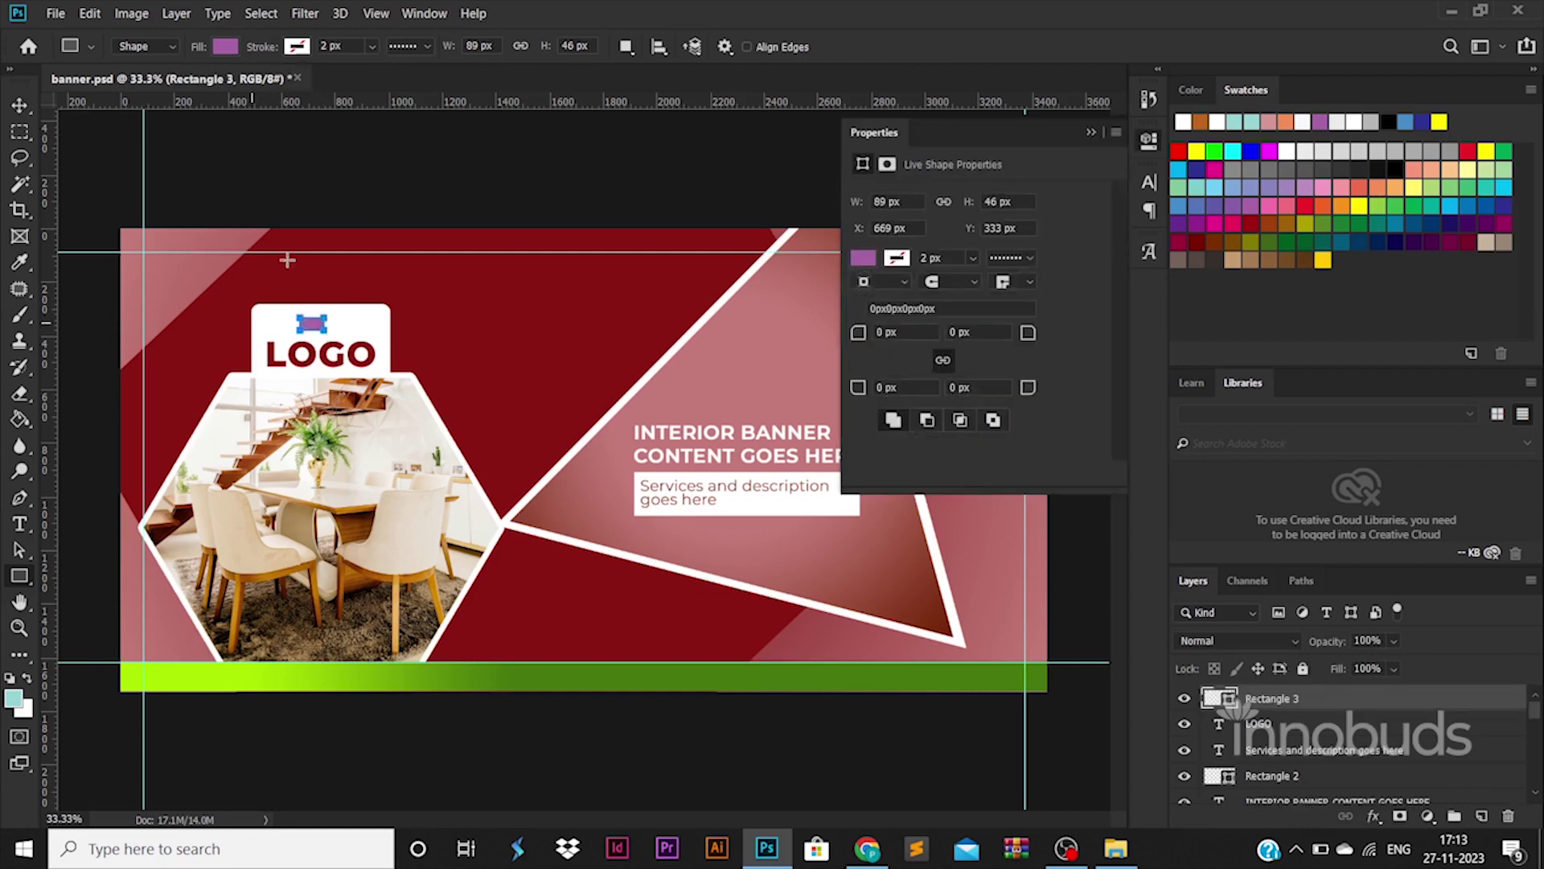
pyautogui.doubleClick(1220, 698)
pyautogui.click(531, 574)
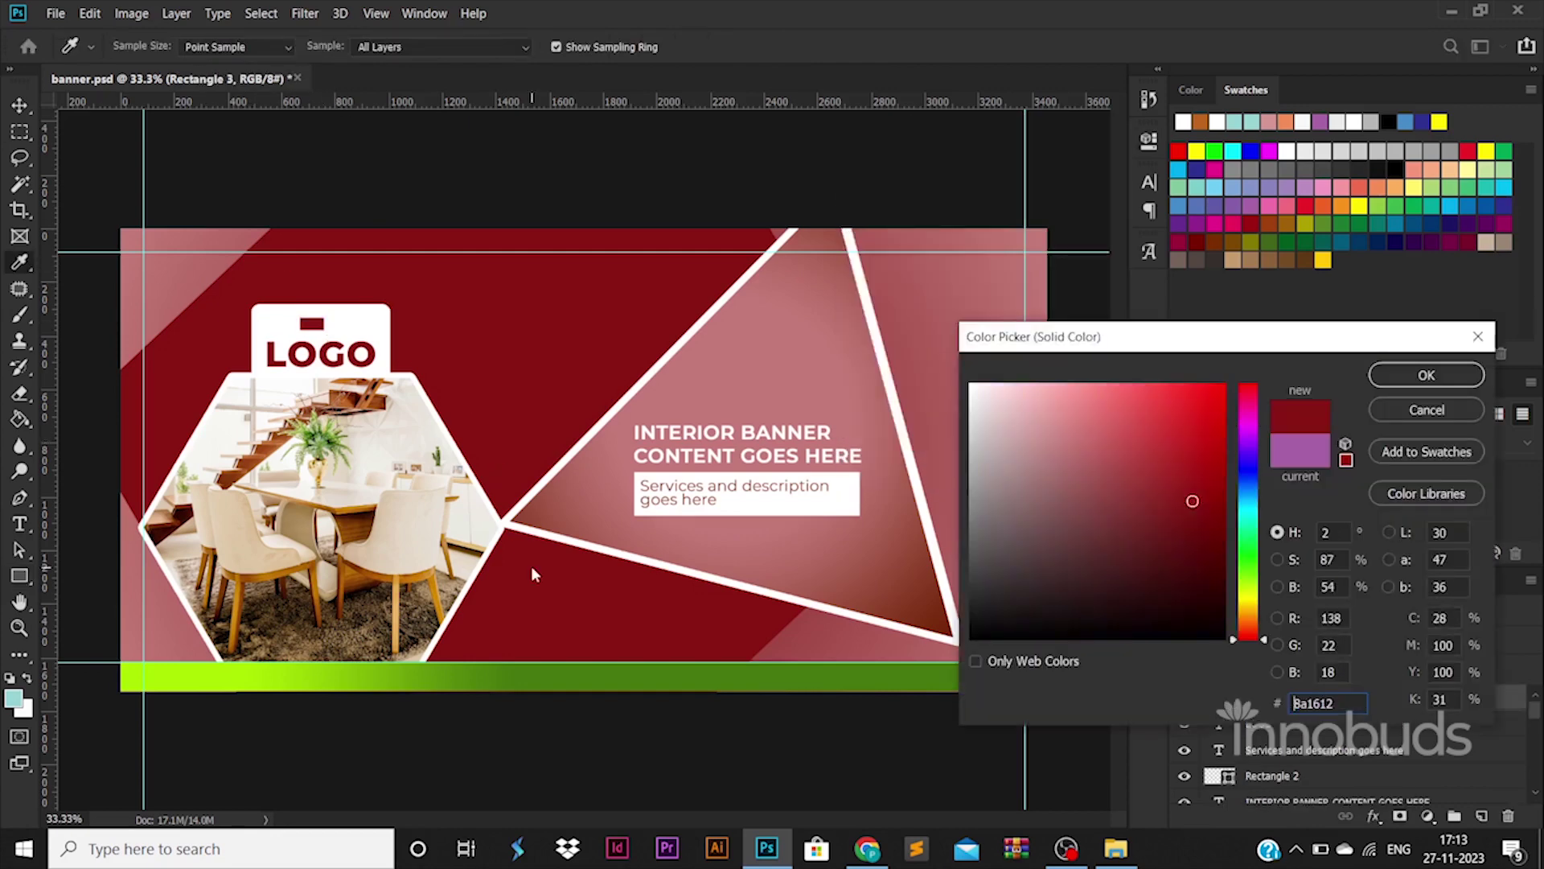
pyautogui.click(1426, 375)
pyautogui.press('v')
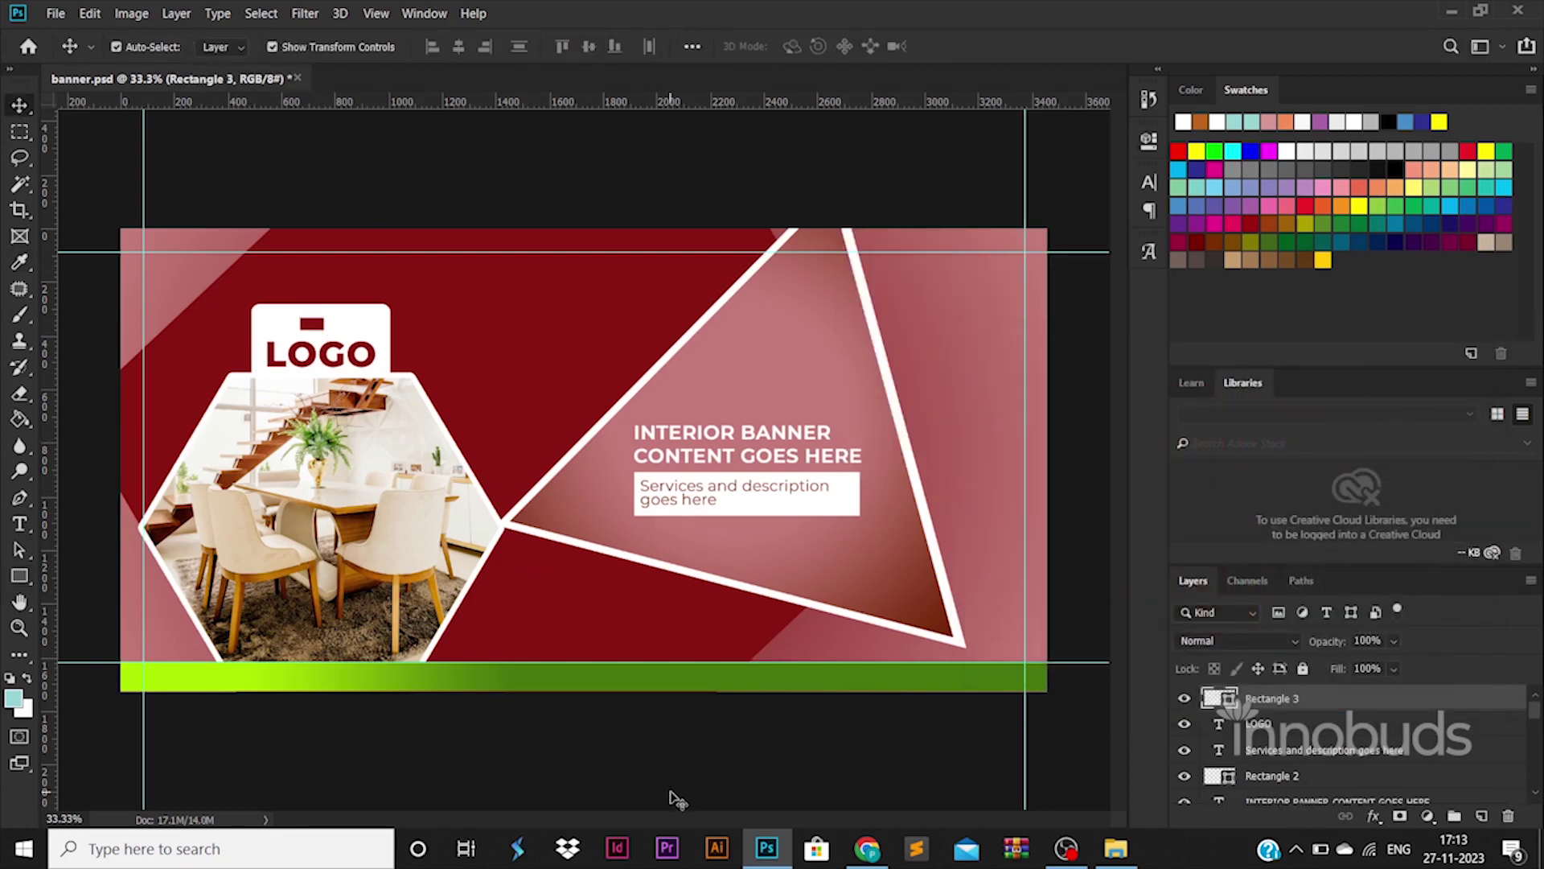
pyautogui.click(761, 605)
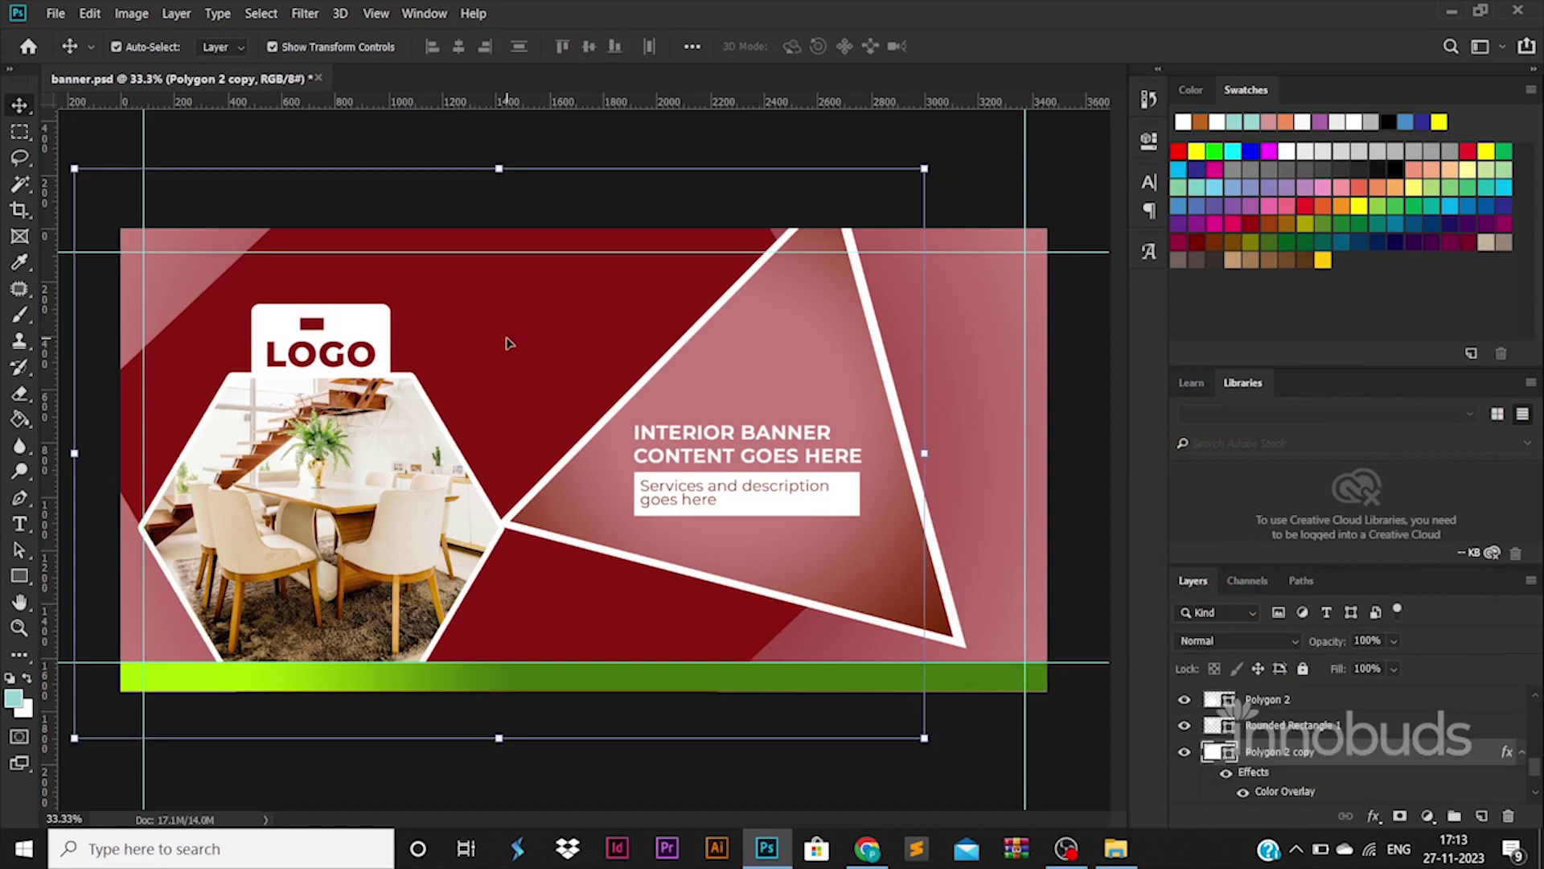
# - Duplicate the green bottom bar, shrink the copy to a short block, and stack it beneath the bar
pyautogui.click(617, 690)
pyautogui.hotkey('ctrl', 'alt', 't')
pyautogui.moveTo(1046, 635)
pyautogui.mouseDown()
pyautogui.moveTo(357, 627)
pyautogui.moveTo(387, 633)
pyautogui.moveTo(242, 643)
pyautogui.moveTo(908, 653)
pyautogui.moveTo(609, 649)
pyautogui.moveTo(609, 622)
pyautogui.mouseUp()
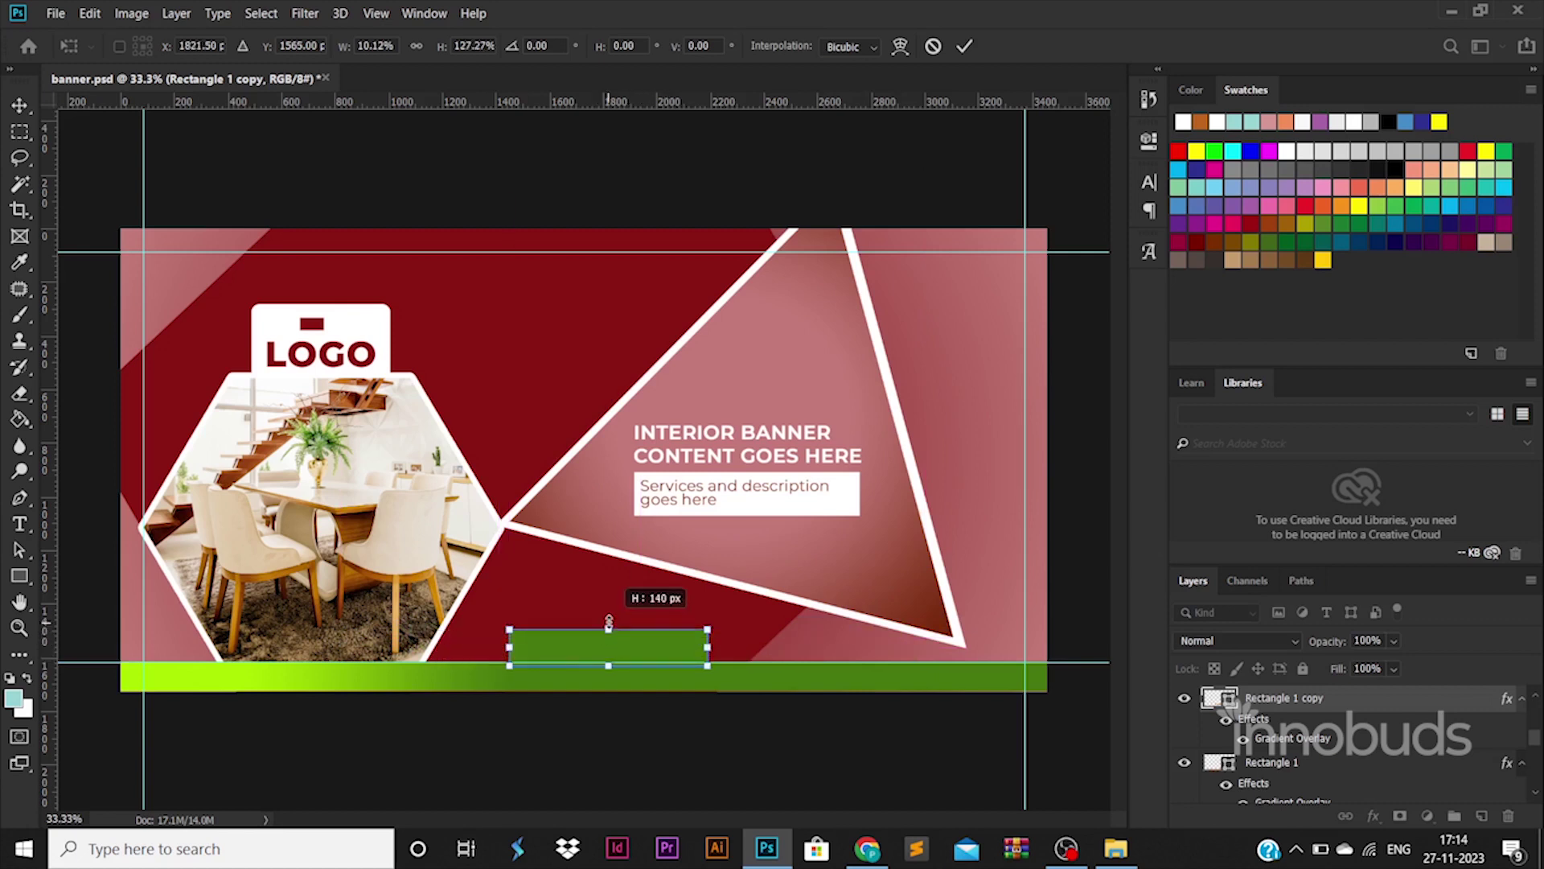
pyautogui.moveTo(707, 645); pyautogui.dragTo(767, 645)
pyautogui.press('Return')
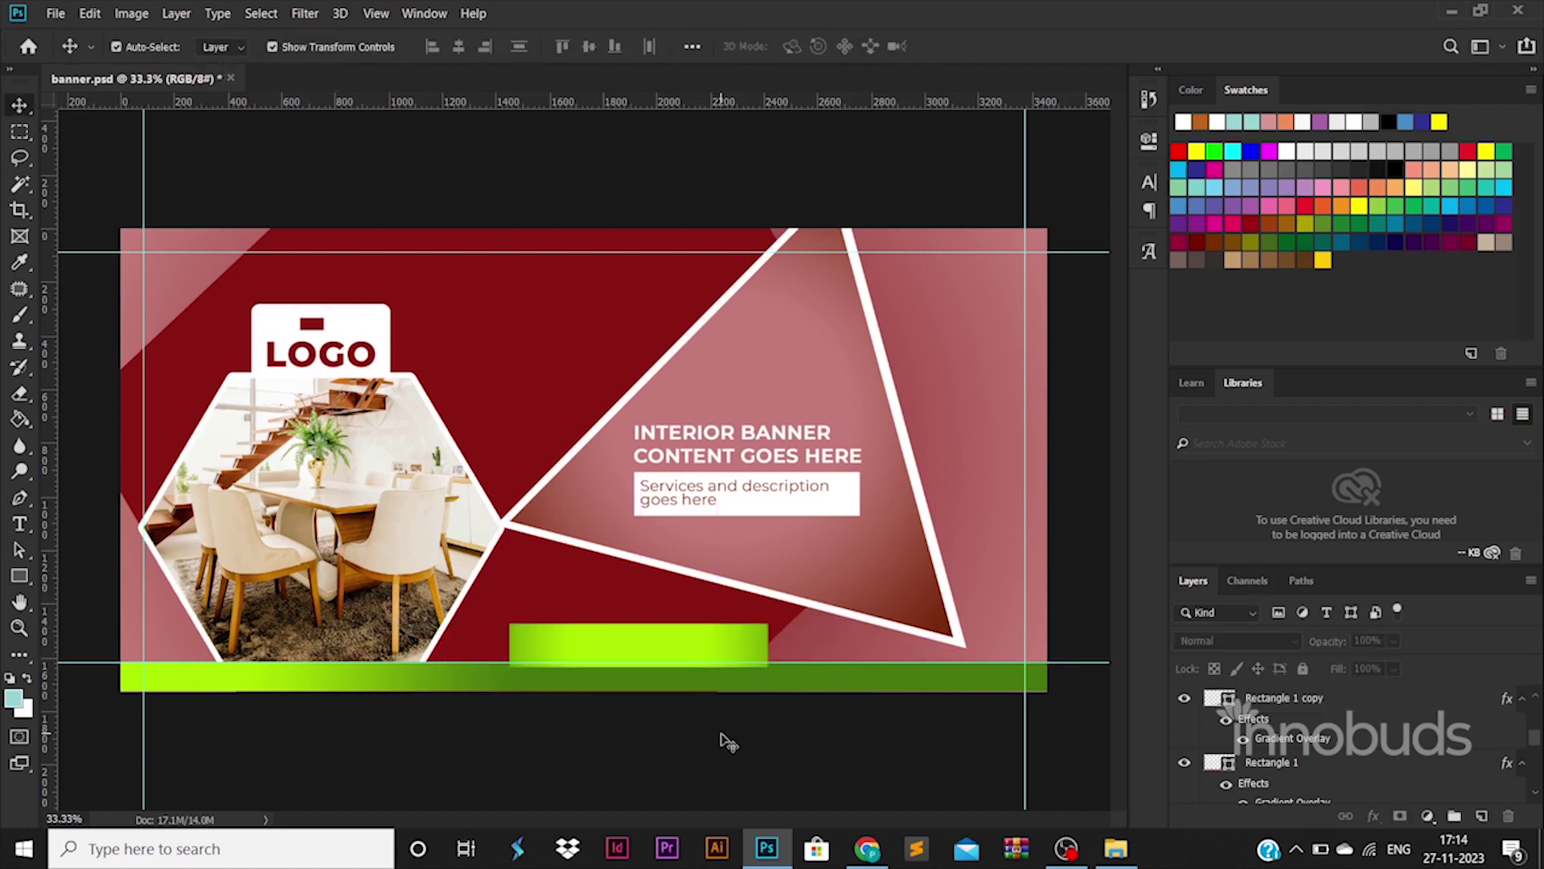
pyautogui.moveTo(1198, 714); pyautogui.dragTo(1303, 776)
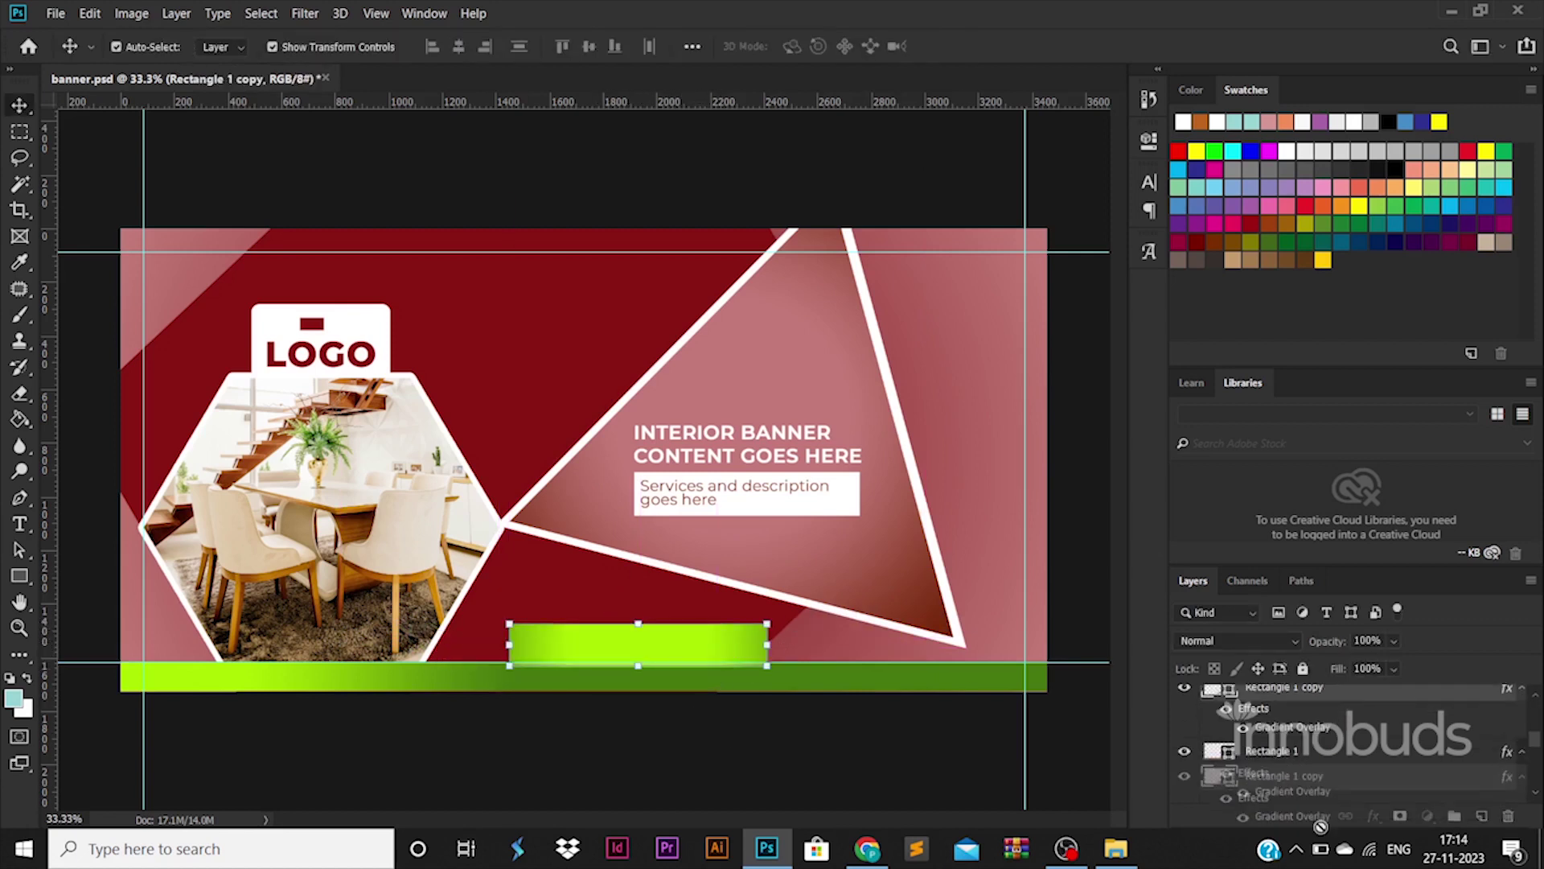
pyautogui.click(995, 746)
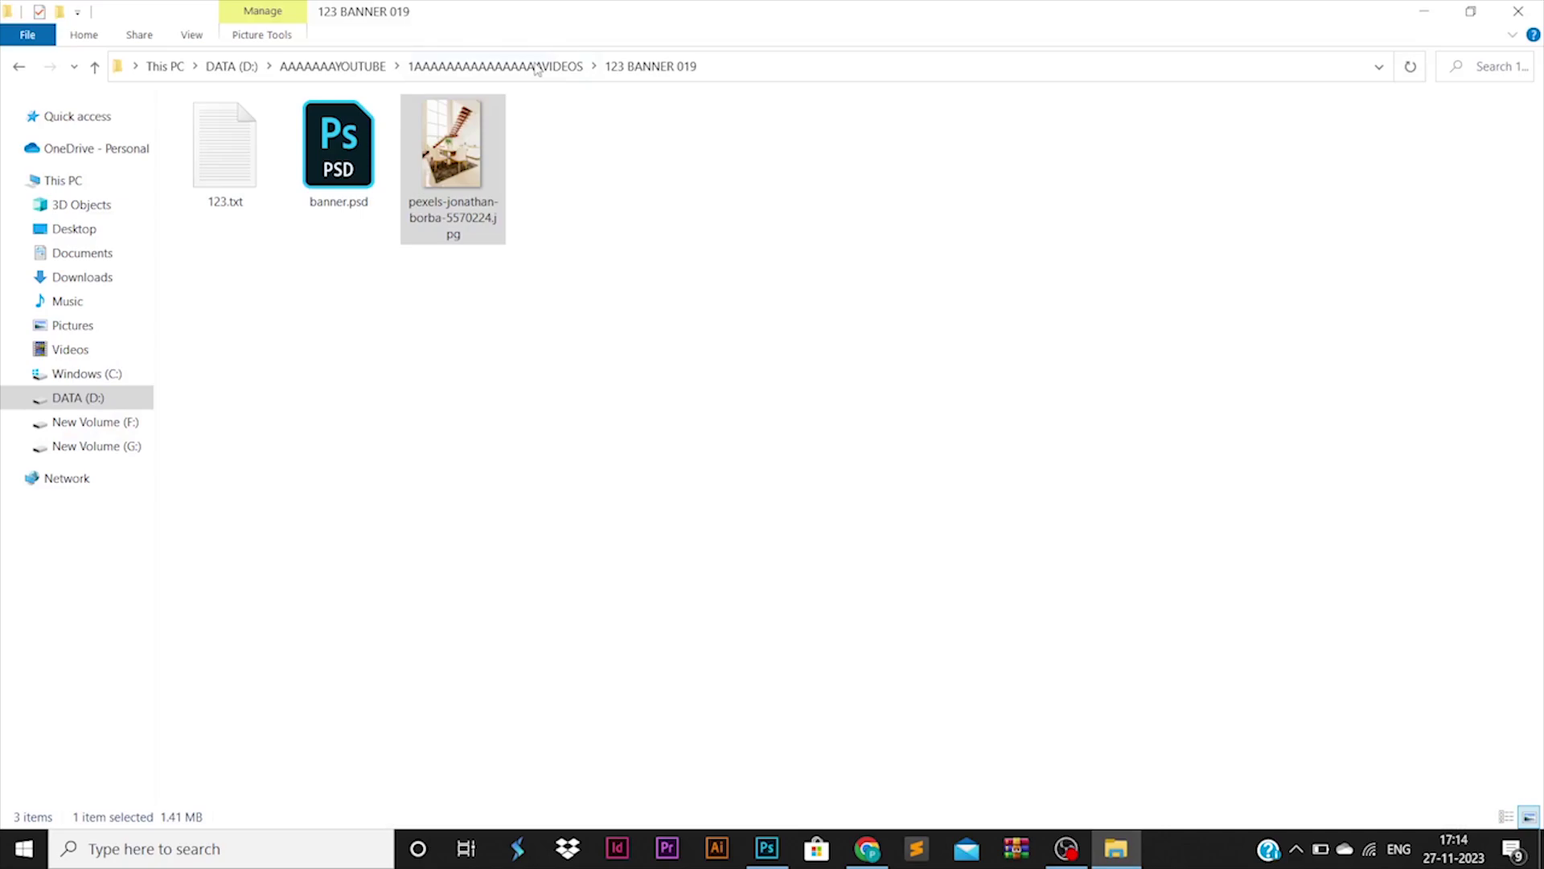
# - Place email (2).png from the ICONS folder onto the green button
pyautogui.click(535, 66)
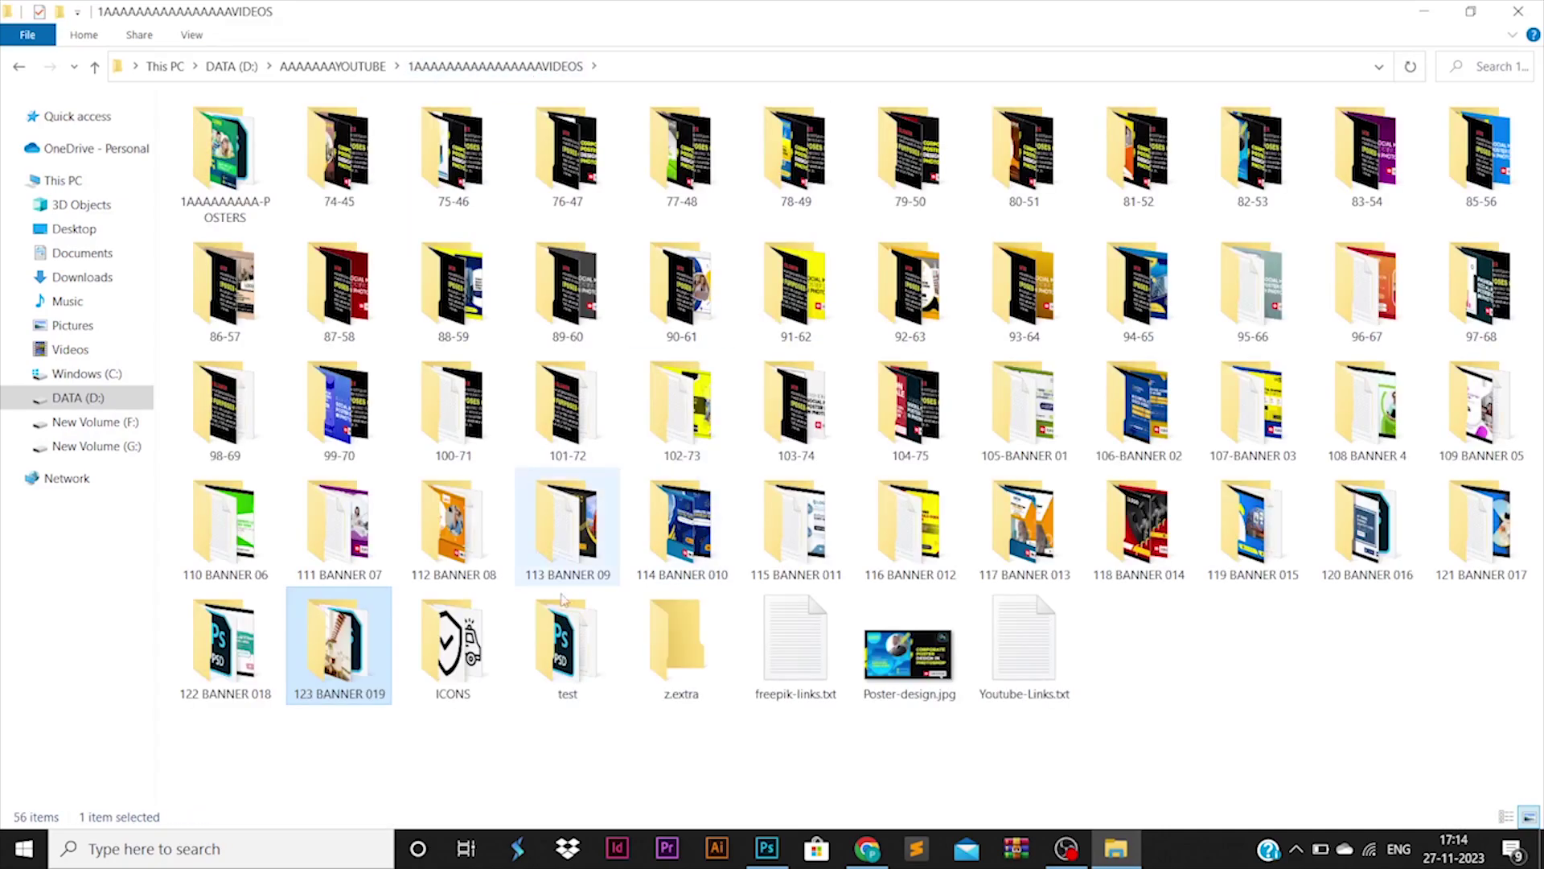
pyautogui.doubleClick(453, 644)
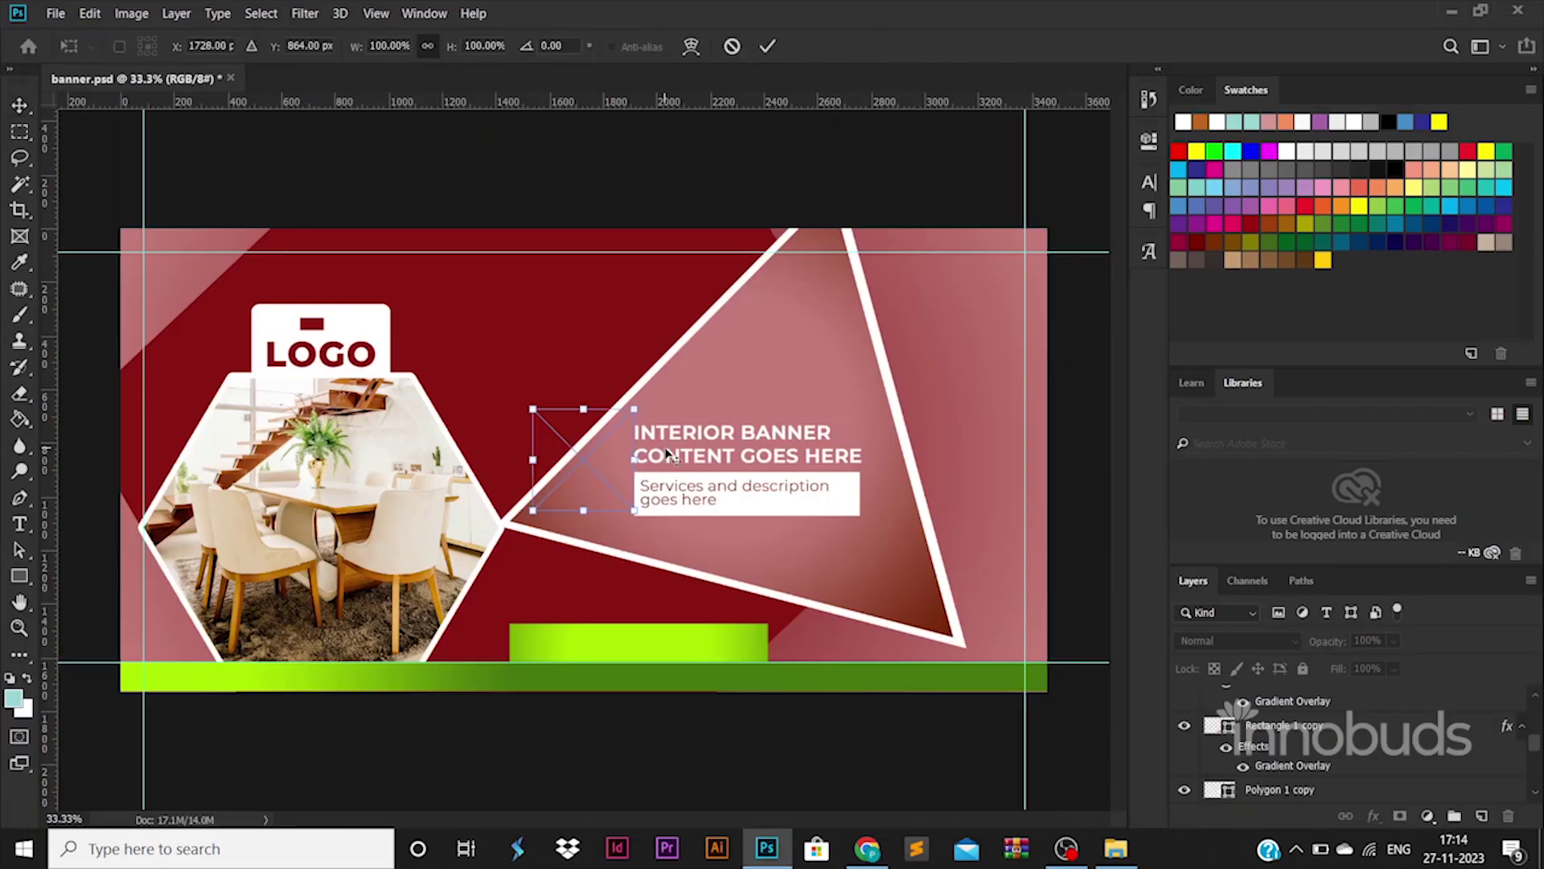
pyautogui.moveTo(362, 173)
pyautogui.mouseDown()
pyautogui.moveTo(551, 493)
pyautogui.moveTo(531, 745)
pyautogui.moveTo(555, 732)
pyautogui.mouseUp()
pyautogui.scroll(1, 551, 493)
pyautogui.press('Return')
pyautogui.scroll(1, 563, 752)
# - Type the contact e-mail address on the green button in Regular weight
pyautogui.click(602, 728)
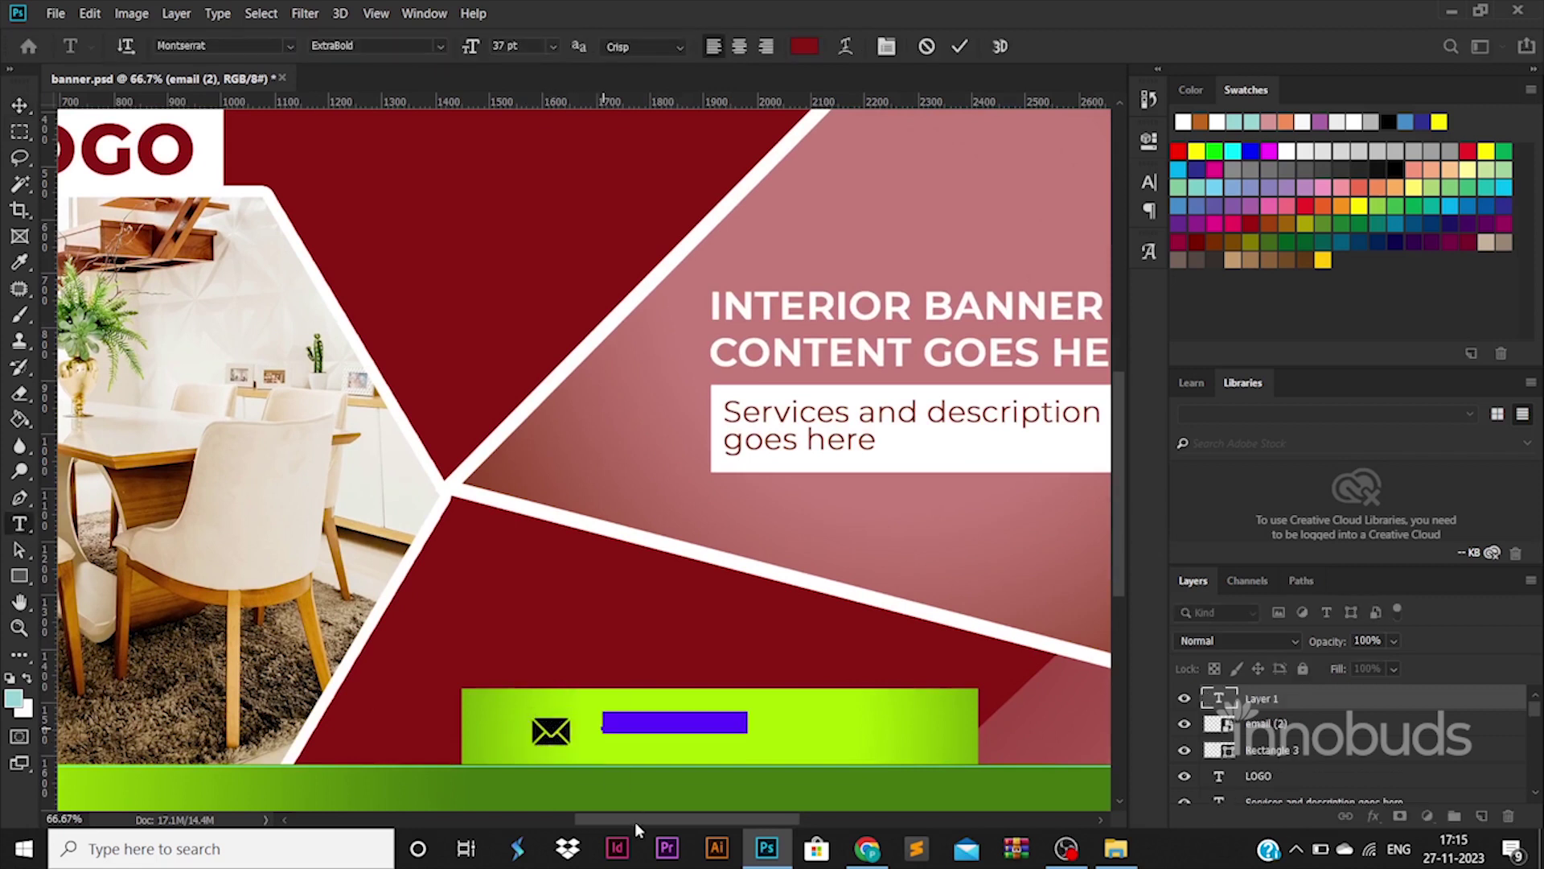
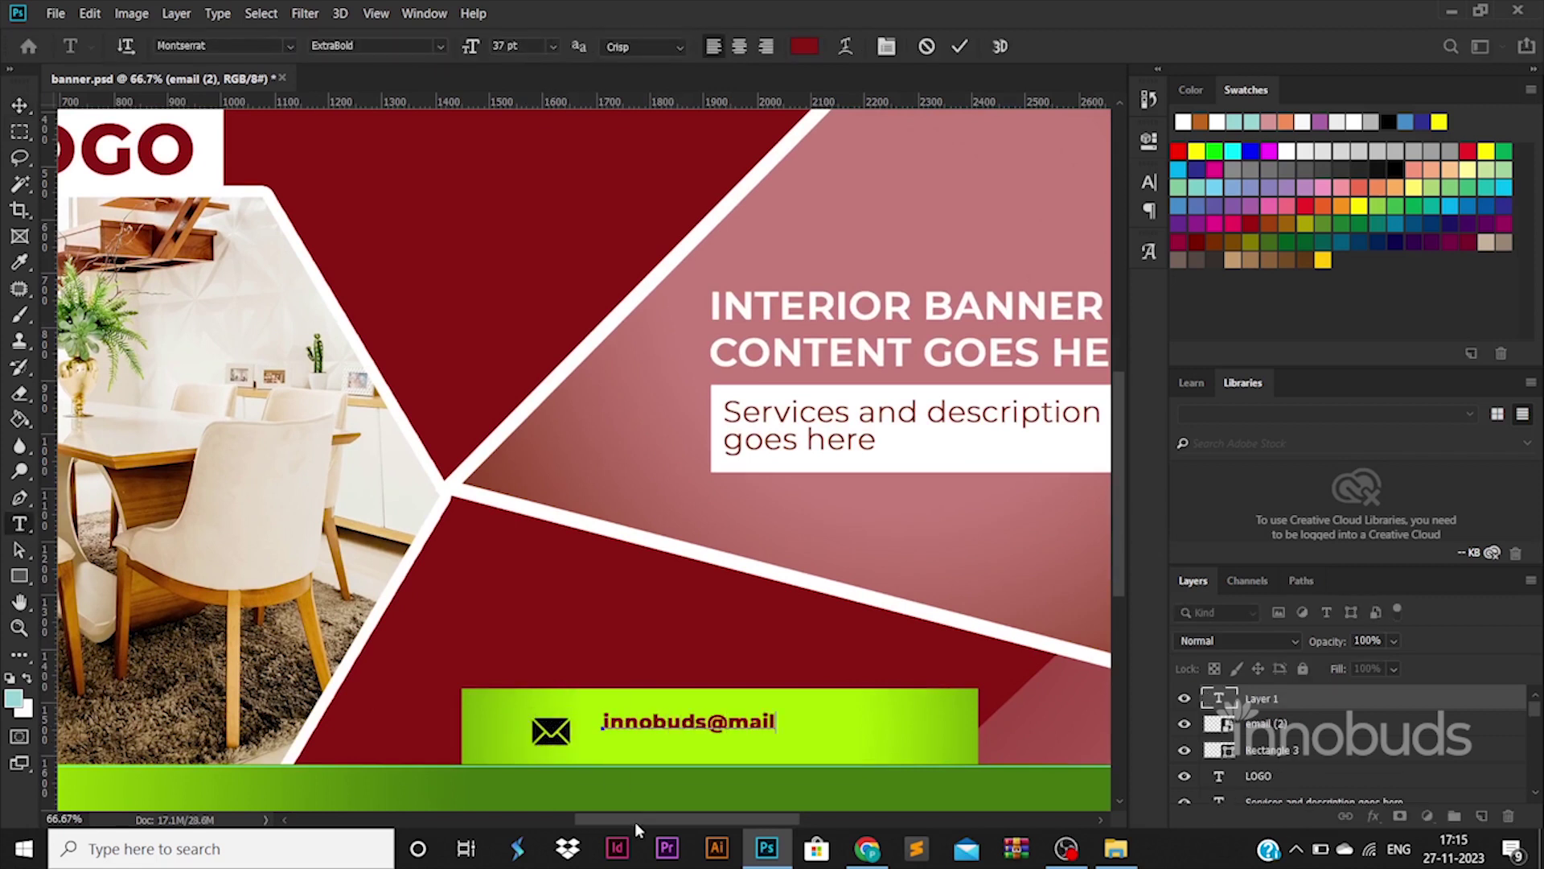
pyautogui.hotkey('ctrl', 'a')
pyautogui.click(418, 46)
pyautogui.click(347, 162)
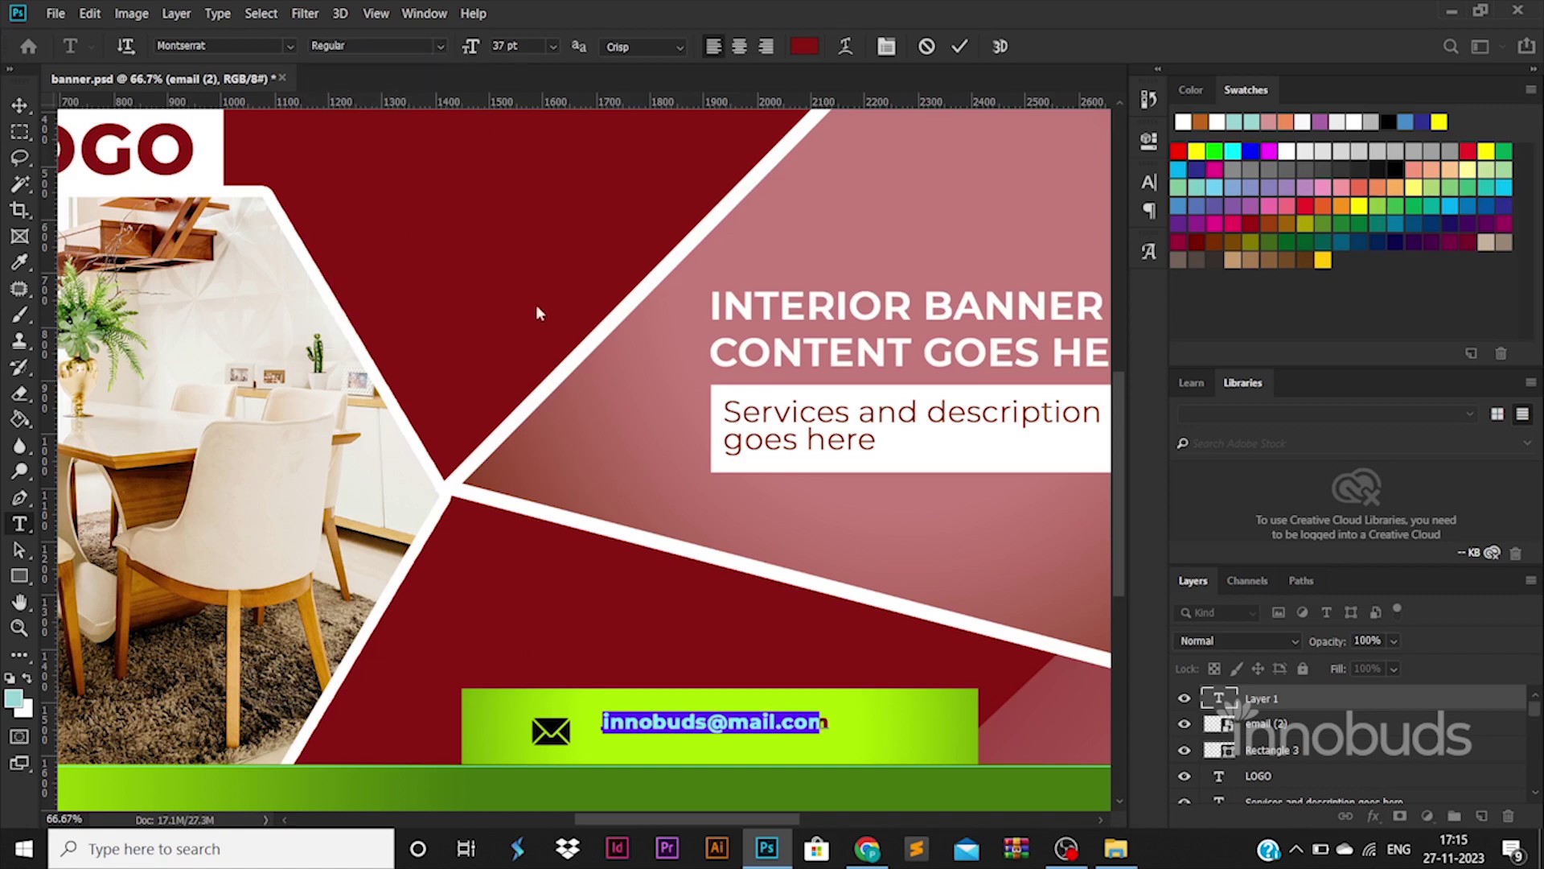
pyautogui.hotkey('ctrl', 'Return')
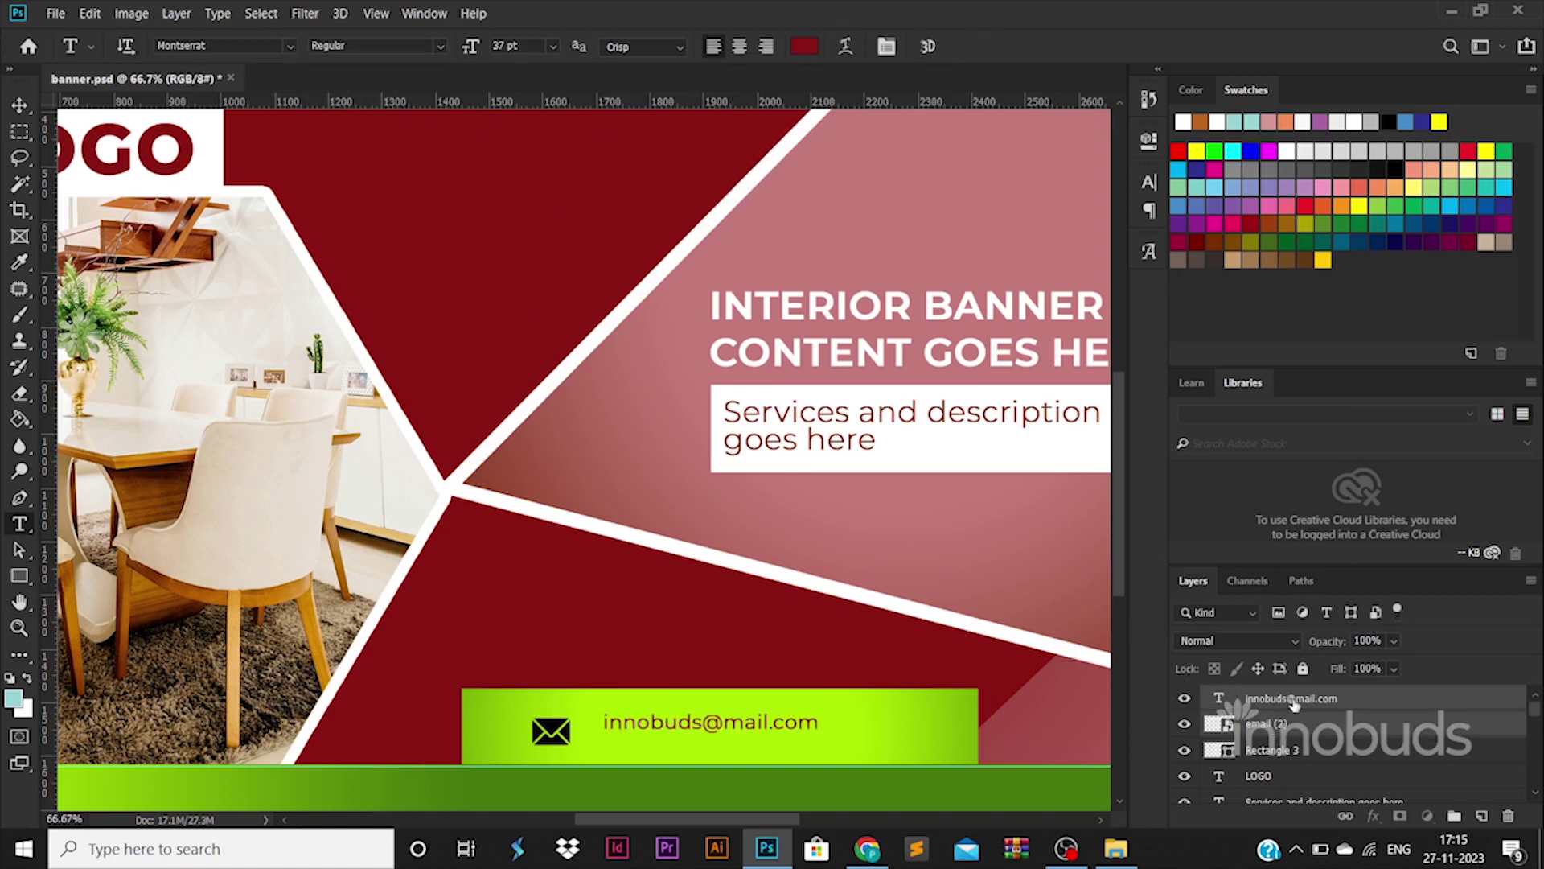
pyautogui.press('v')
# - Position the e-mail text beside the envelope icon and colour it white
pyautogui.moveTo(812, 722); pyautogui.dragTo(812, 728)
pyautogui.click(686, 551)
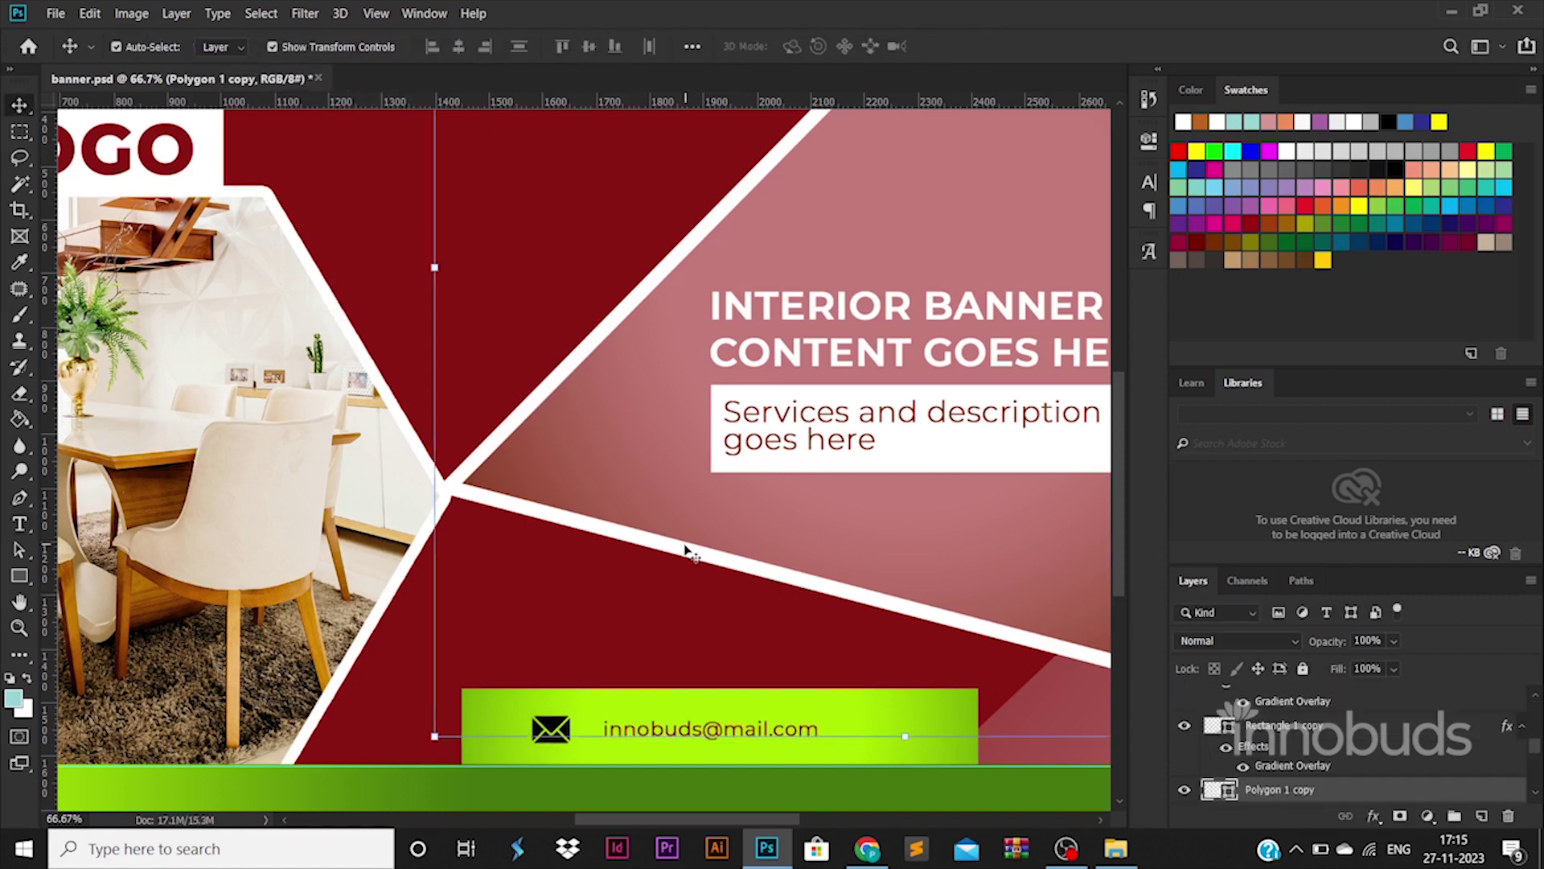
pyautogui.moveTo(686, 729); pyautogui.dragTo(669, 729)
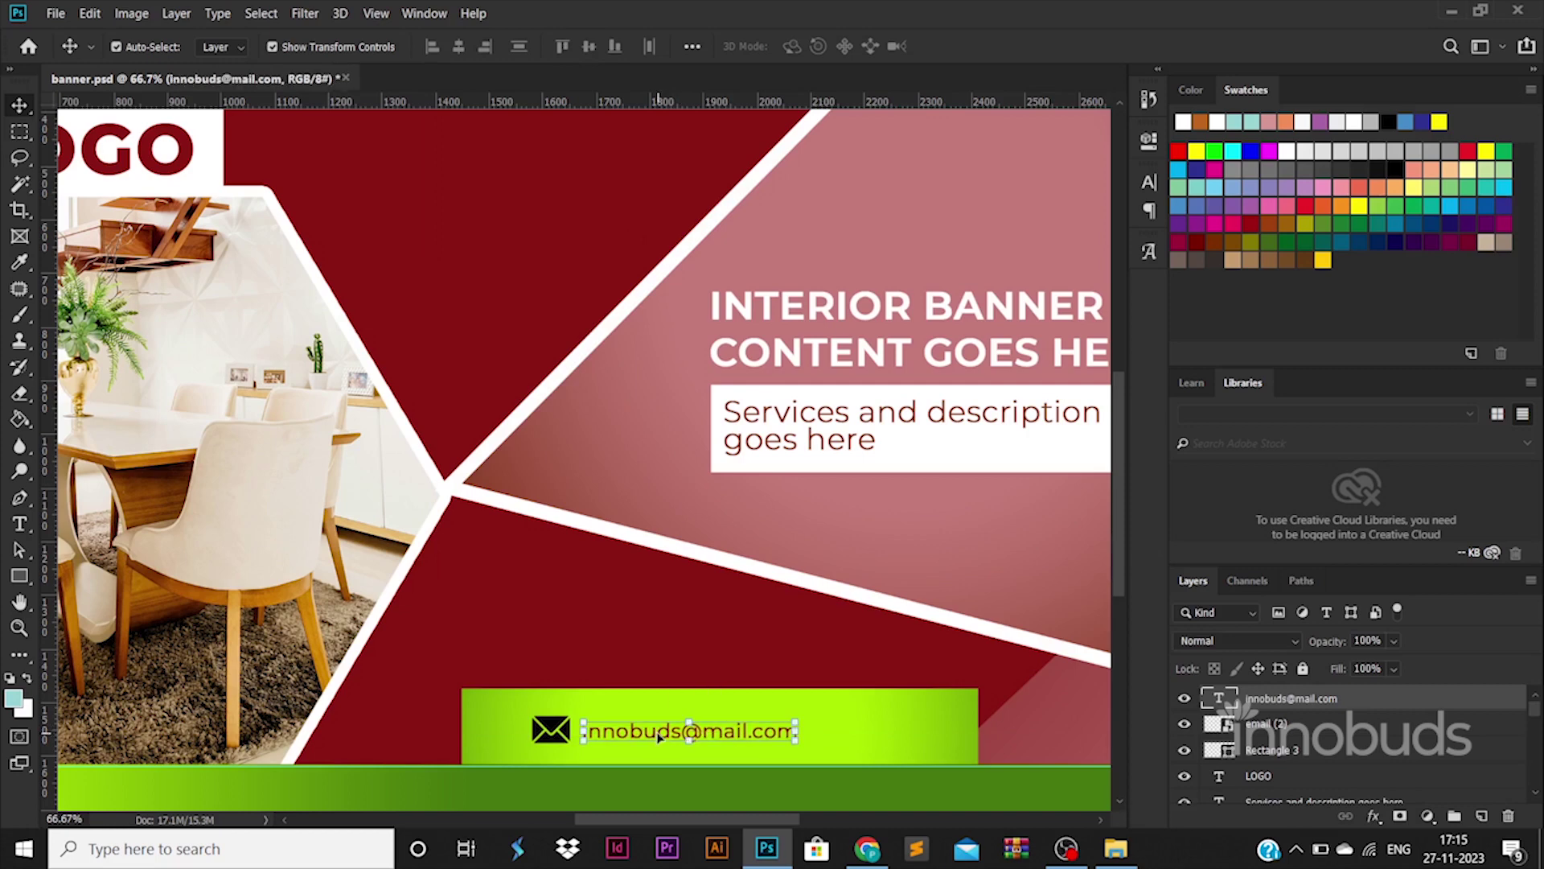
pyautogui.doubleClick(1218, 698)
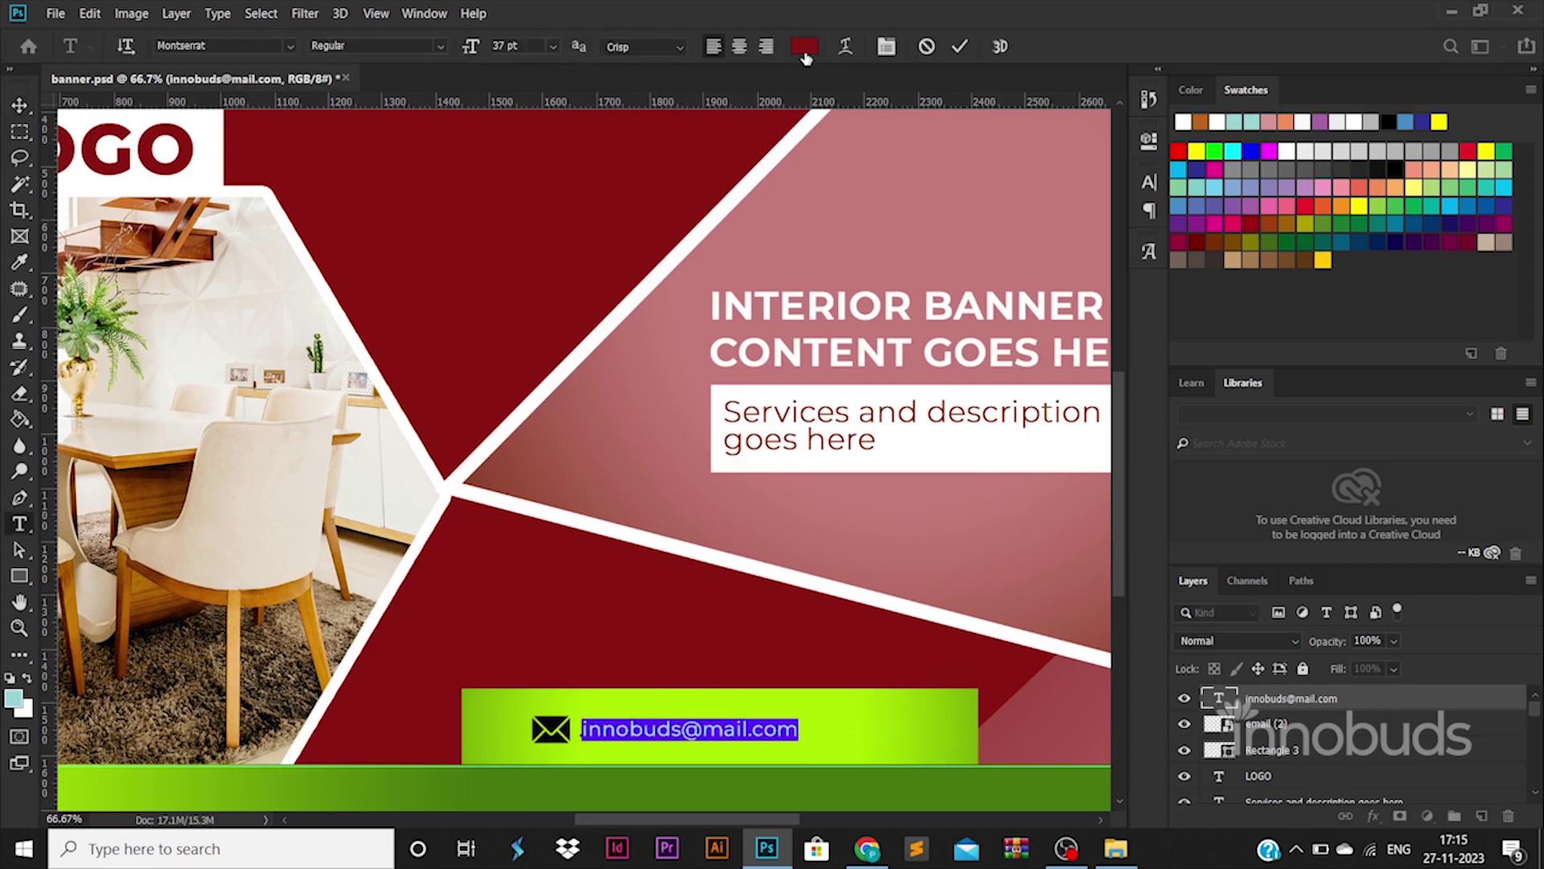
pyautogui.click(804, 46)
pyautogui.click(979, 381)
pyautogui.click(1426, 373)
pyautogui.hotkey('ctrl', 'Return')
pyautogui.click(1368, 723)
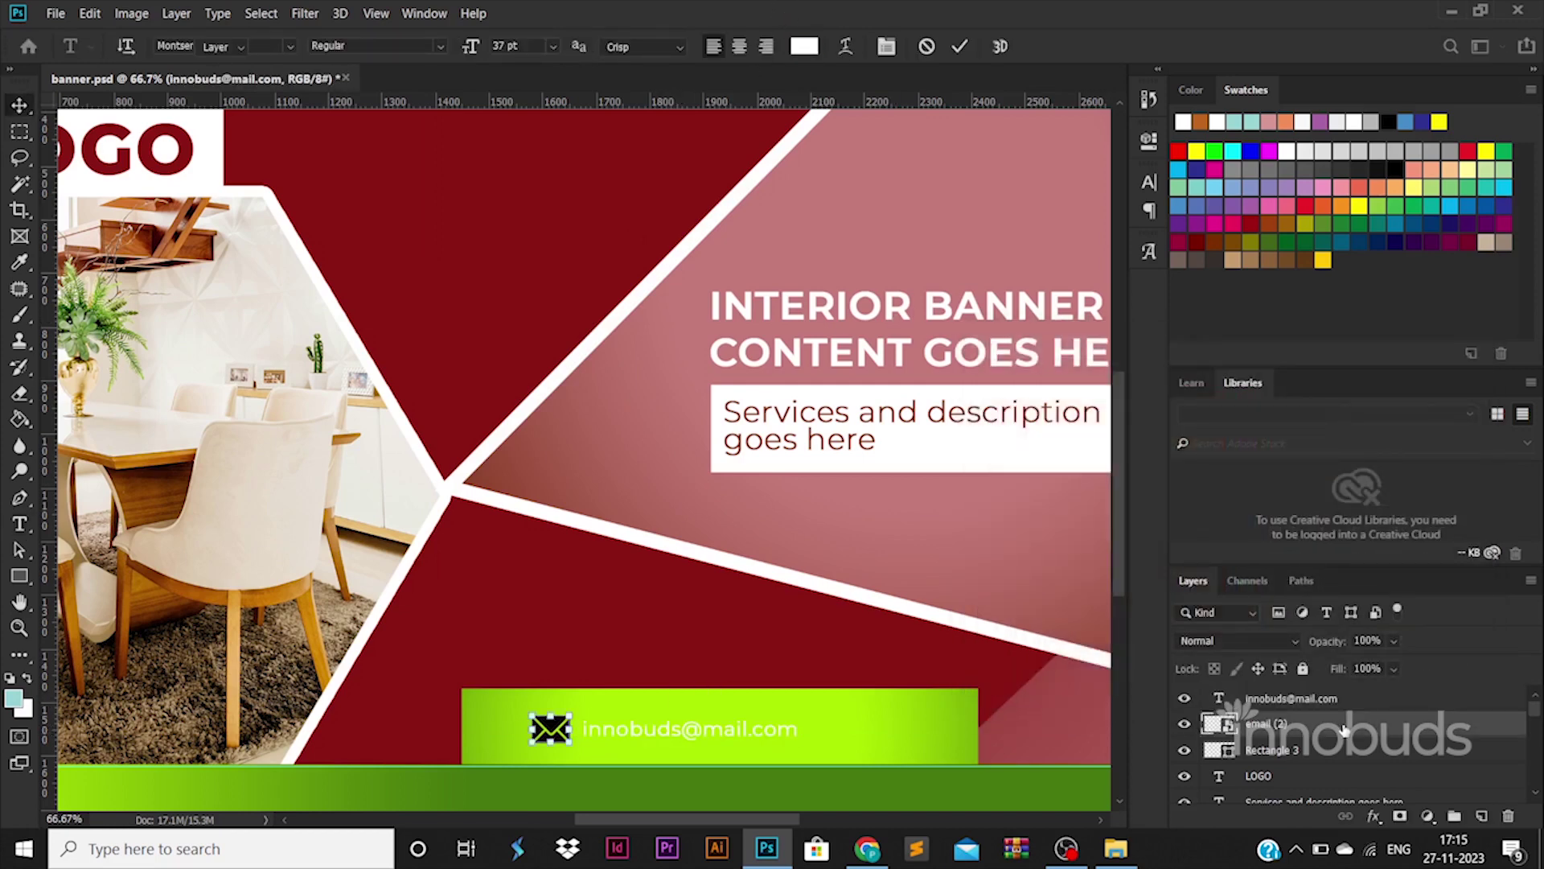
# - Give the envelope icon a white Color Overlay
pyautogui.press('h')
pyautogui.doubleClick(1368, 723)
pyautogui.click(810, 613)
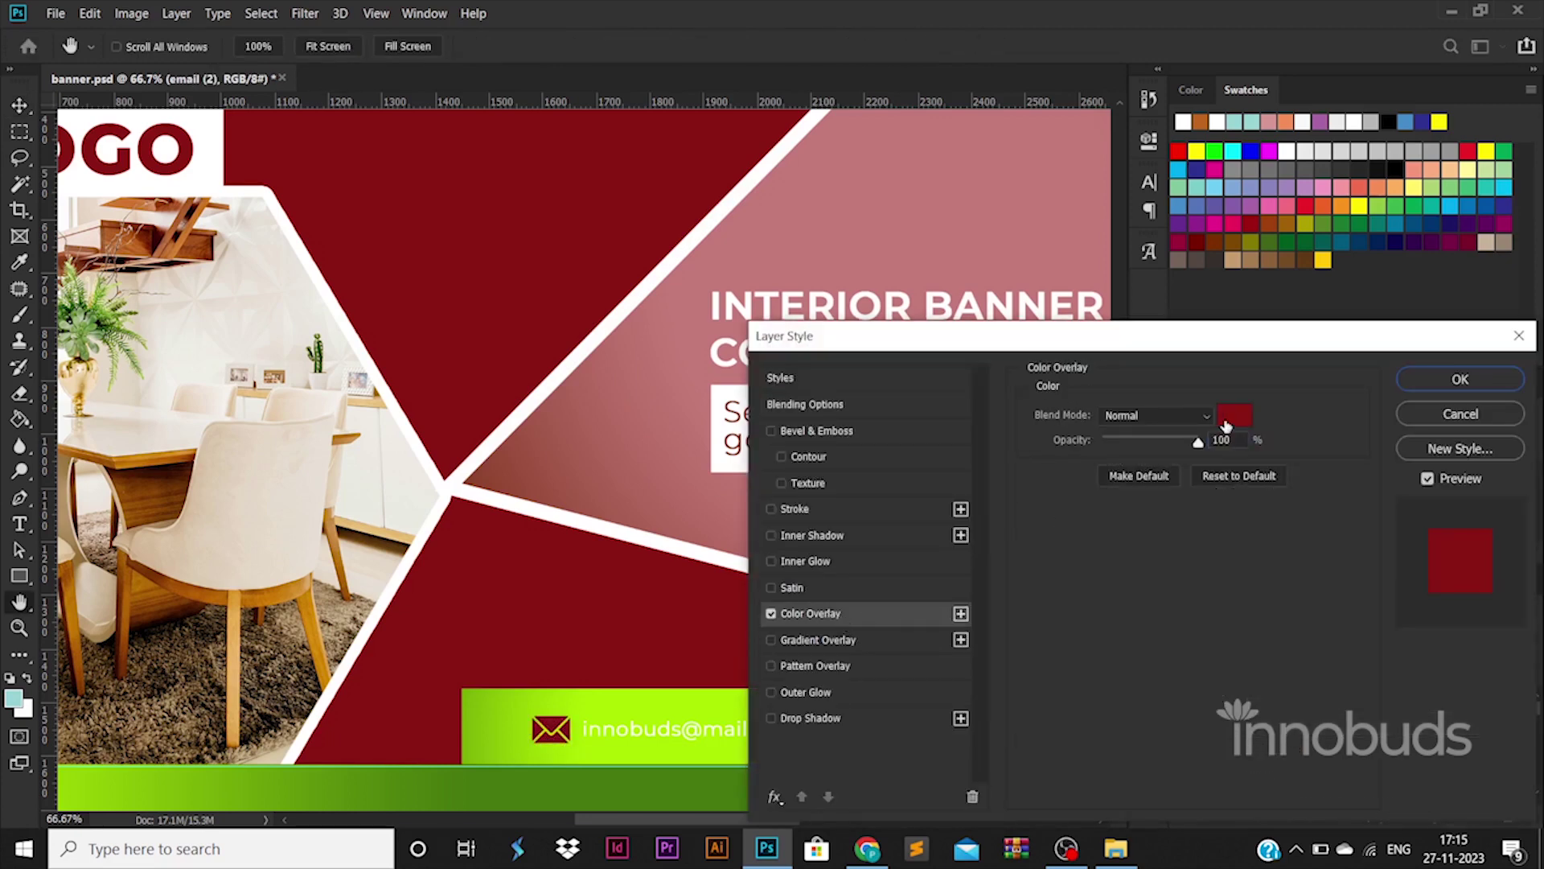
pyautogui.click(1230, 415)
pyautogui.click(971, 384)
pyautogui.click(1426, 375)
pyautogui.click(1510, 378)
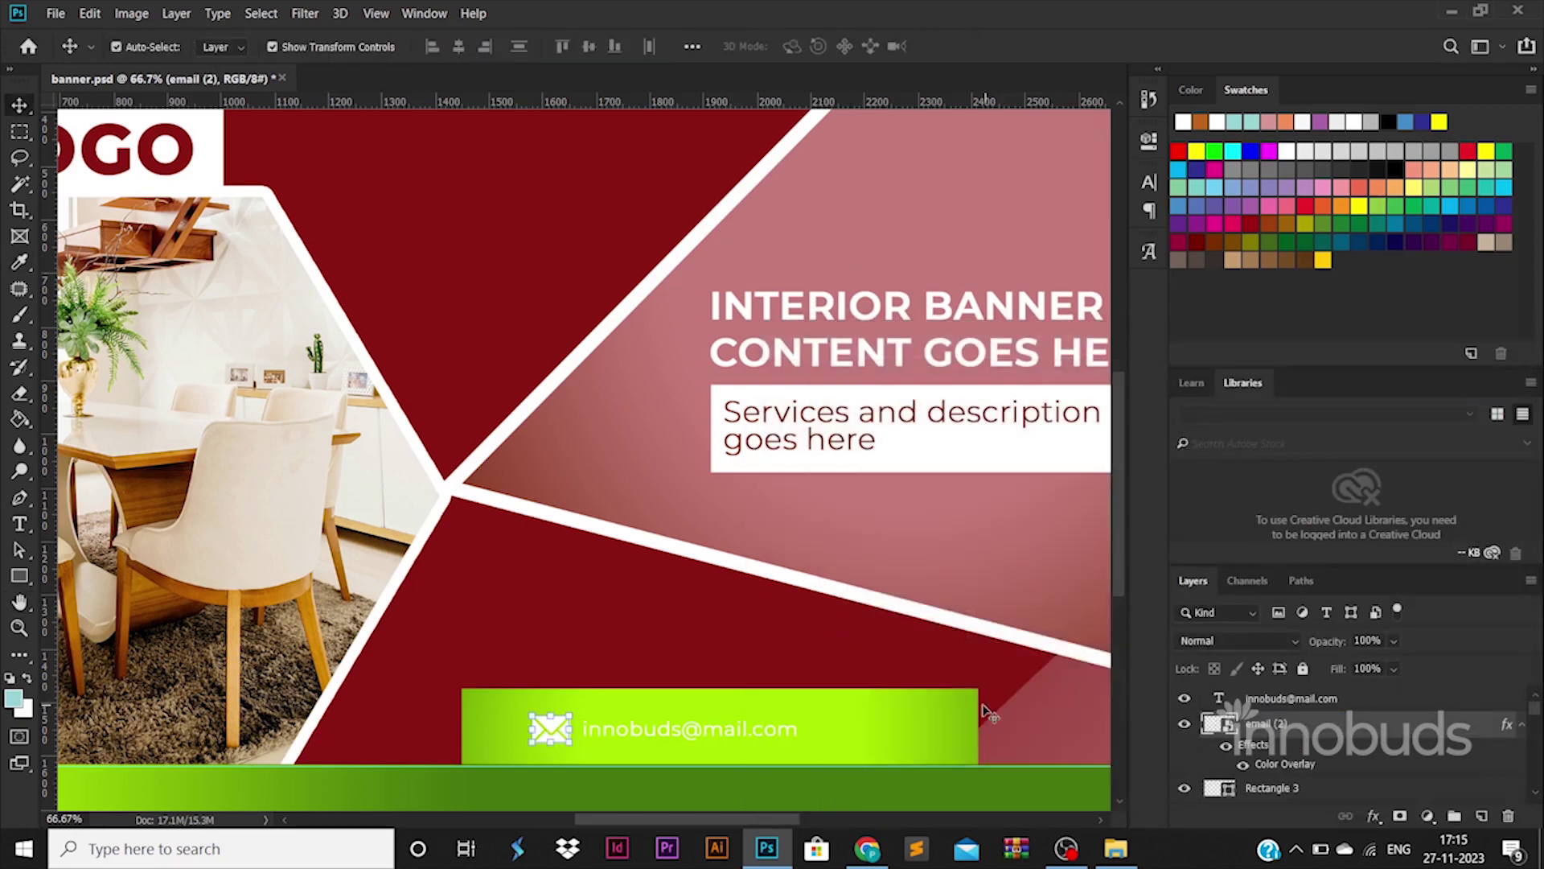
# - Narrow the green button to fit closely around the e-mail address
pyautogui.hotkey('ctrl', 'j')
pyautogui.hotkey('ctrl', 't')
pyautogui.moveTo(886, 727); pyautogui.dragTo(875, 728)
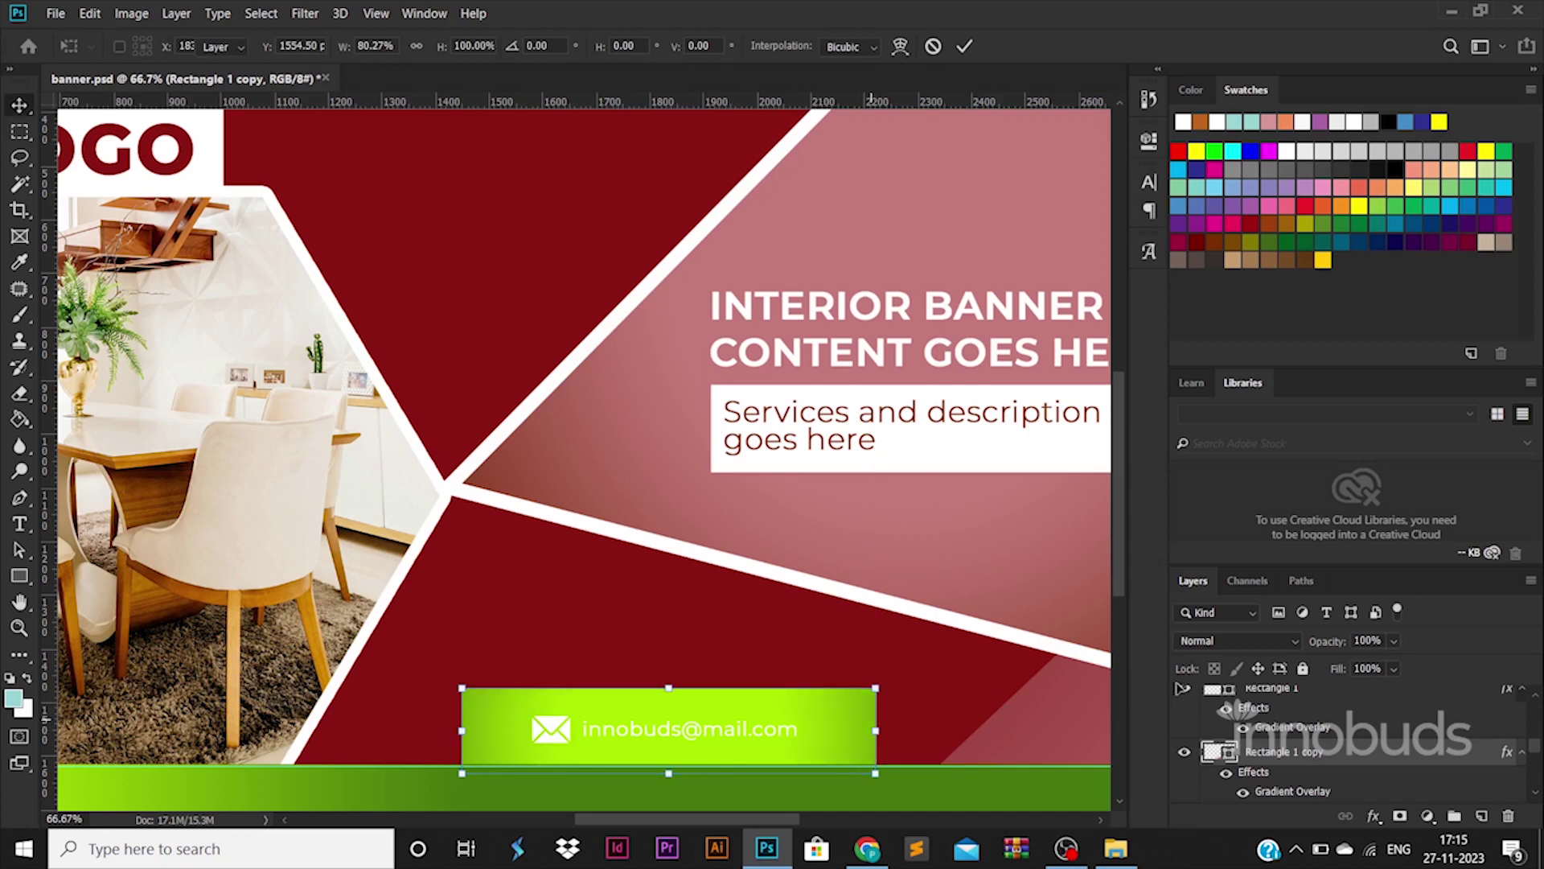
pyautogui.press('Return')
pyautogui.scroll(3, 1246, 739)
# - Copy the pink triangle's layer style from its layer options
pyautogui.click(1287, 699)
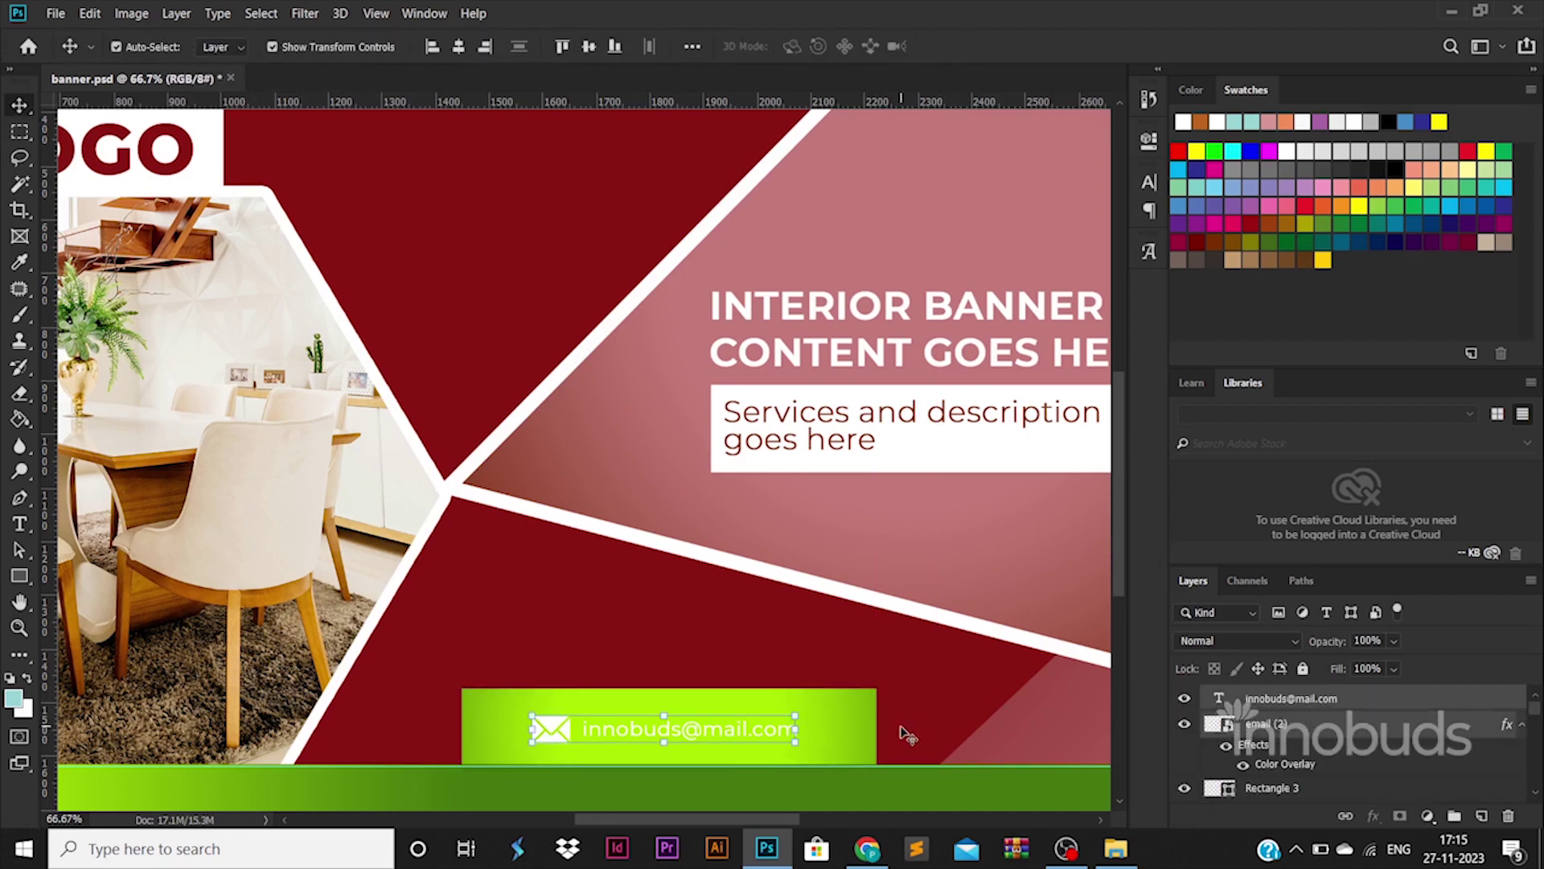
pyautogui.click(908, 735)
pyautogui.rightClick(1323, 724)
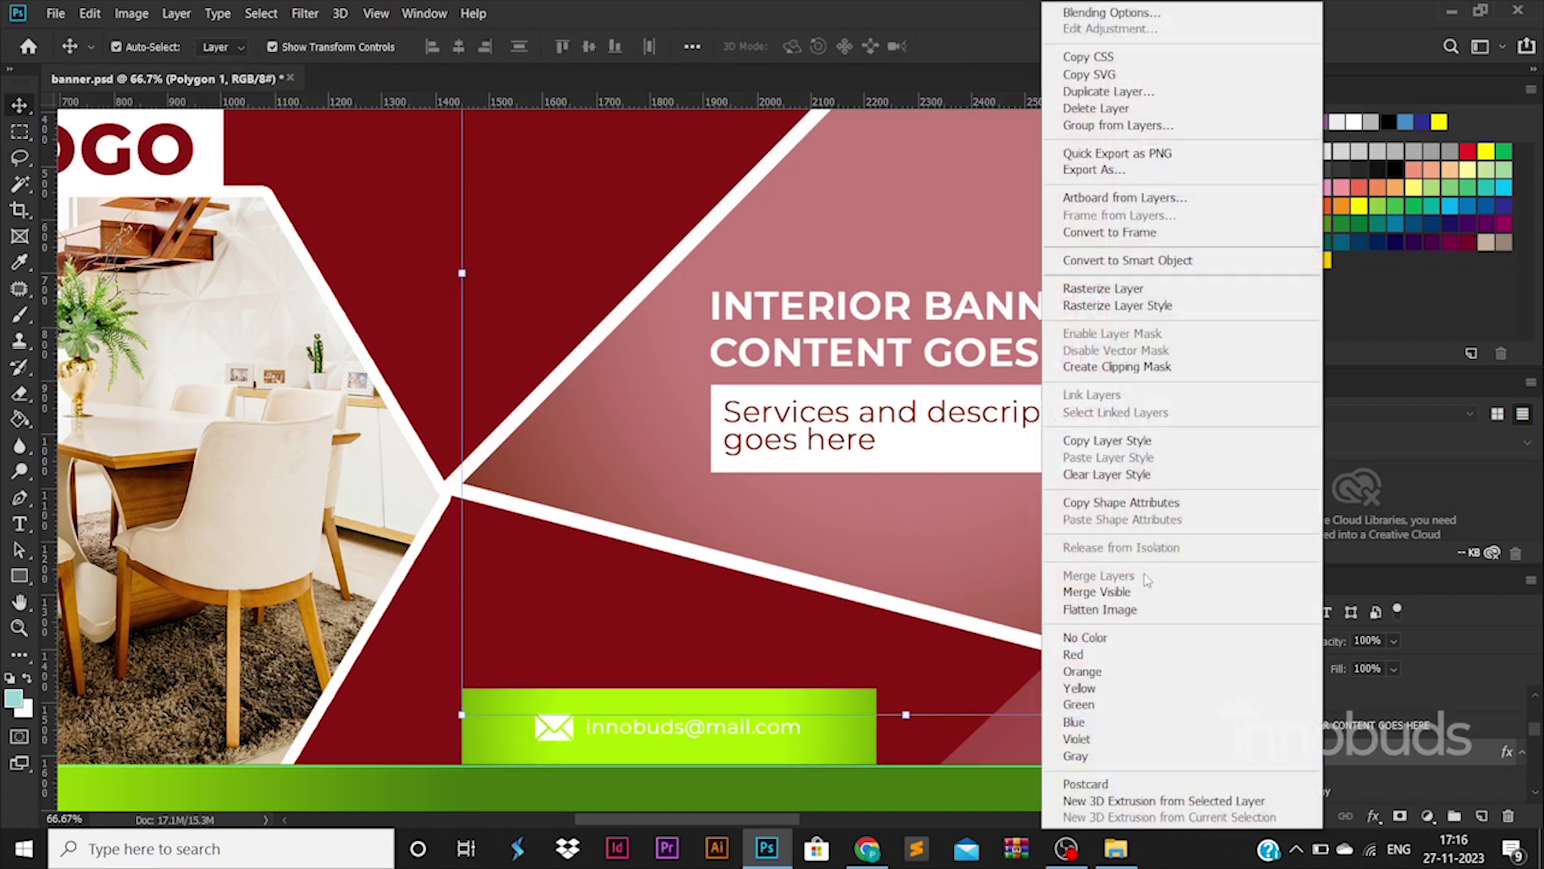
pyautogui.press('Escape')
pyautogui.hotkey('ctrl', 't')
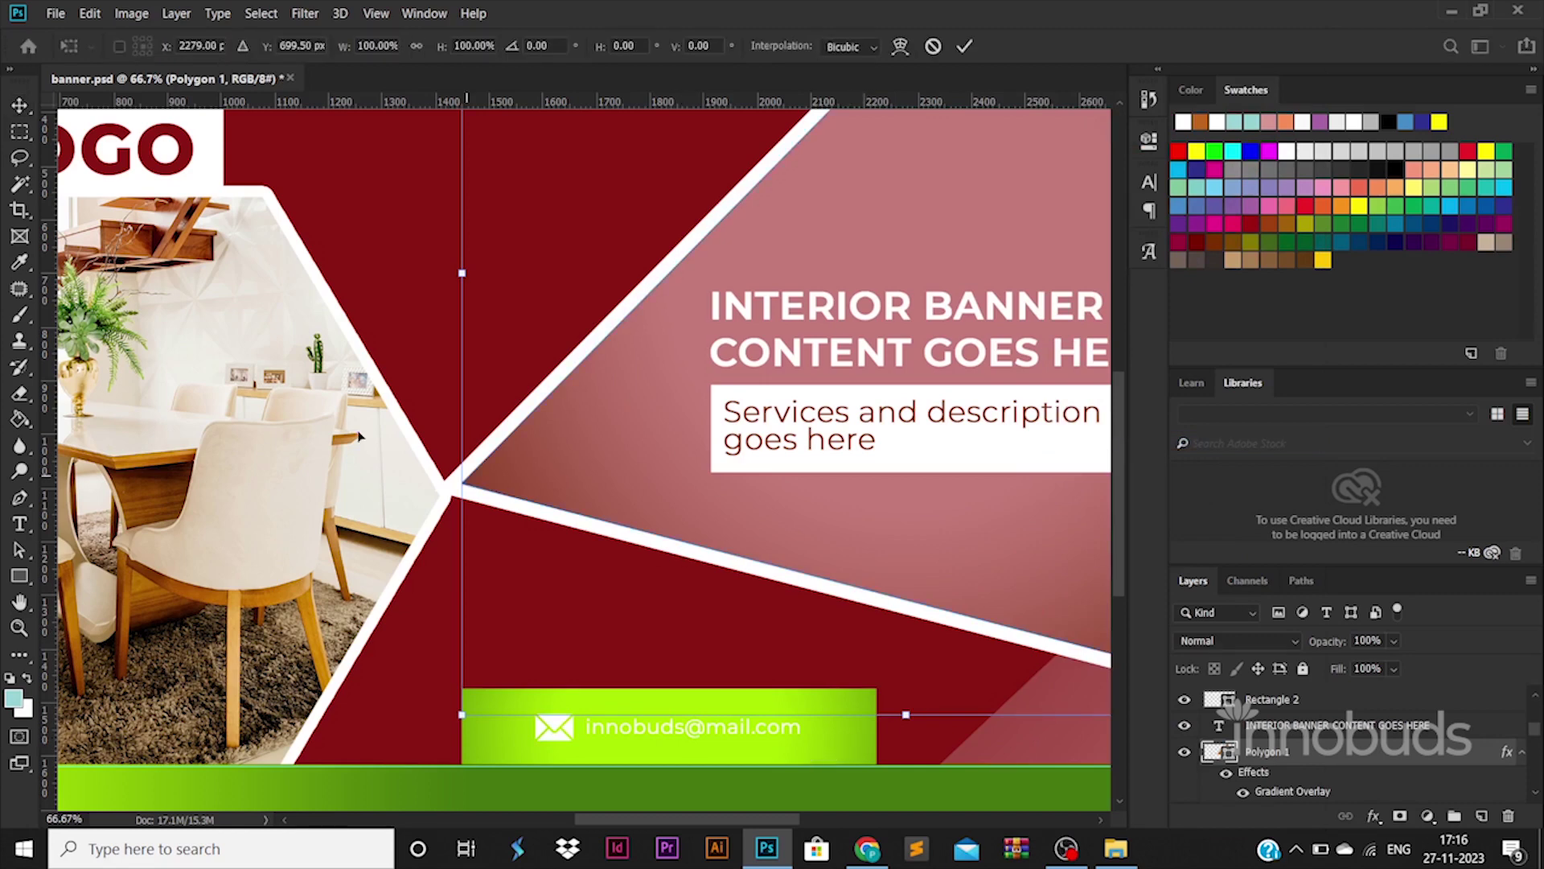
pyautogui.press('Escape')
# - Paste the triangle's gradient layer style onto the email button
pyautogui.click(804, 727)
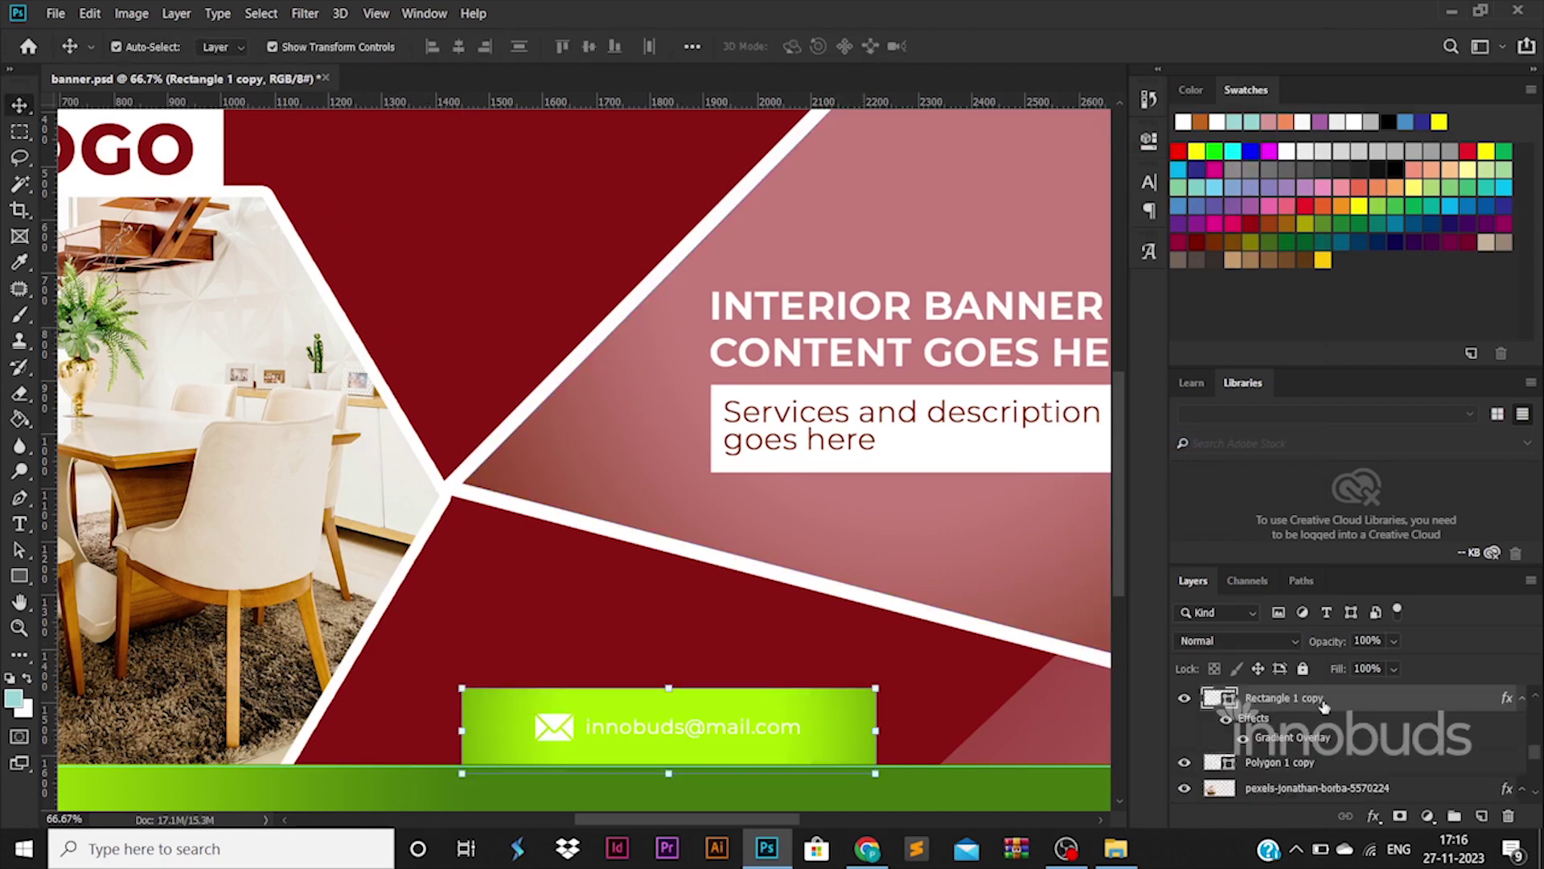
pyautogui.rightClick(1325, 700)
pyautogui.click(1116, 459)
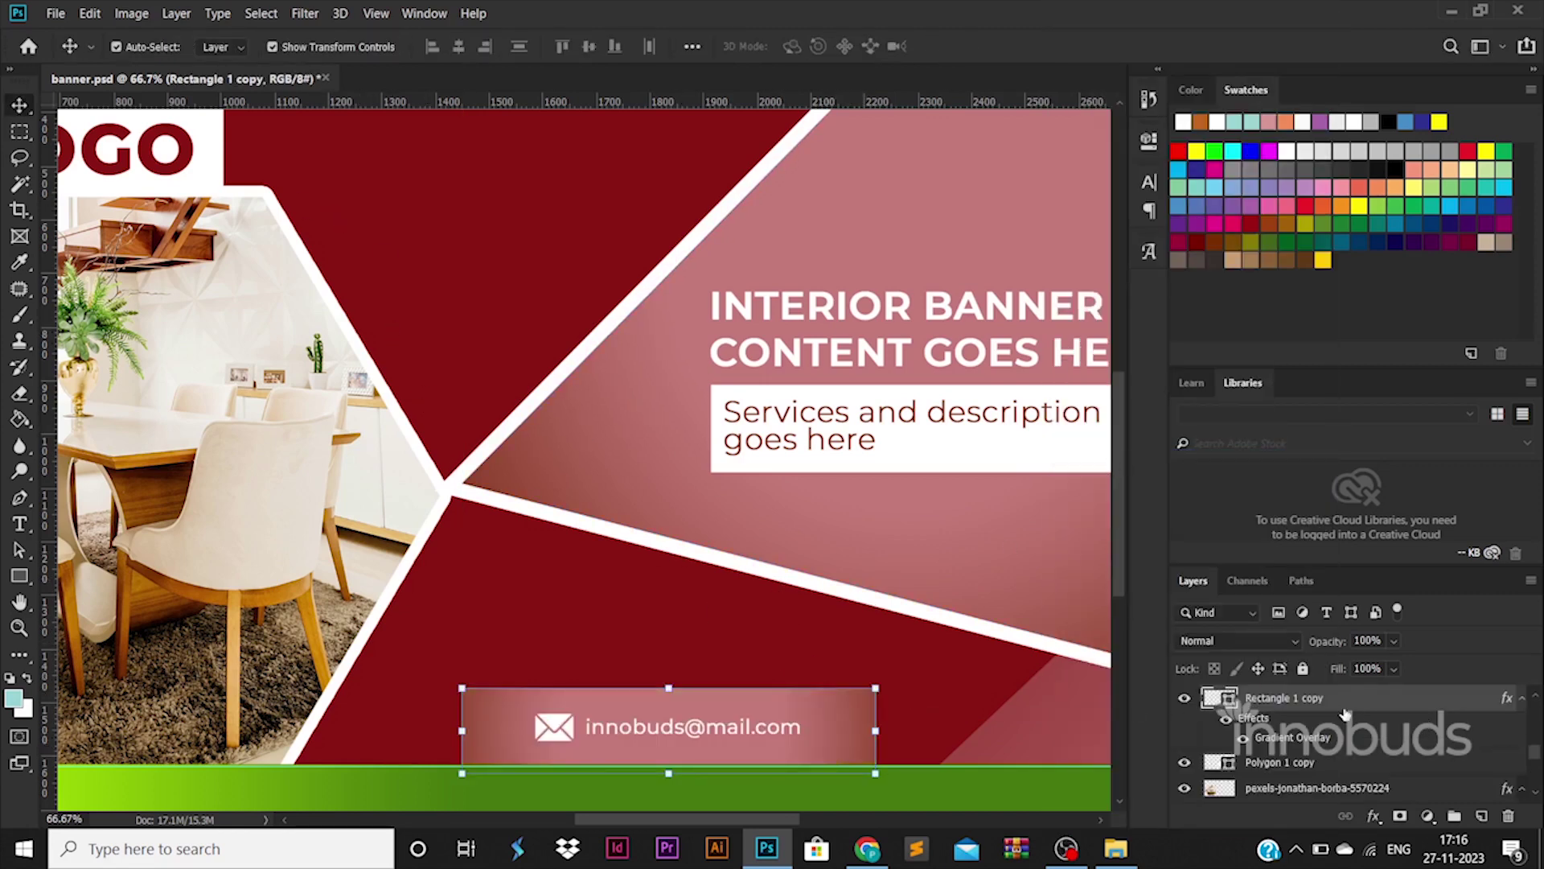
# - Set the button's drop shadow to 63% opacity and 81 px size
pyautogui.doubleClick(1359, 715)
pyautogui.click(891, 717)
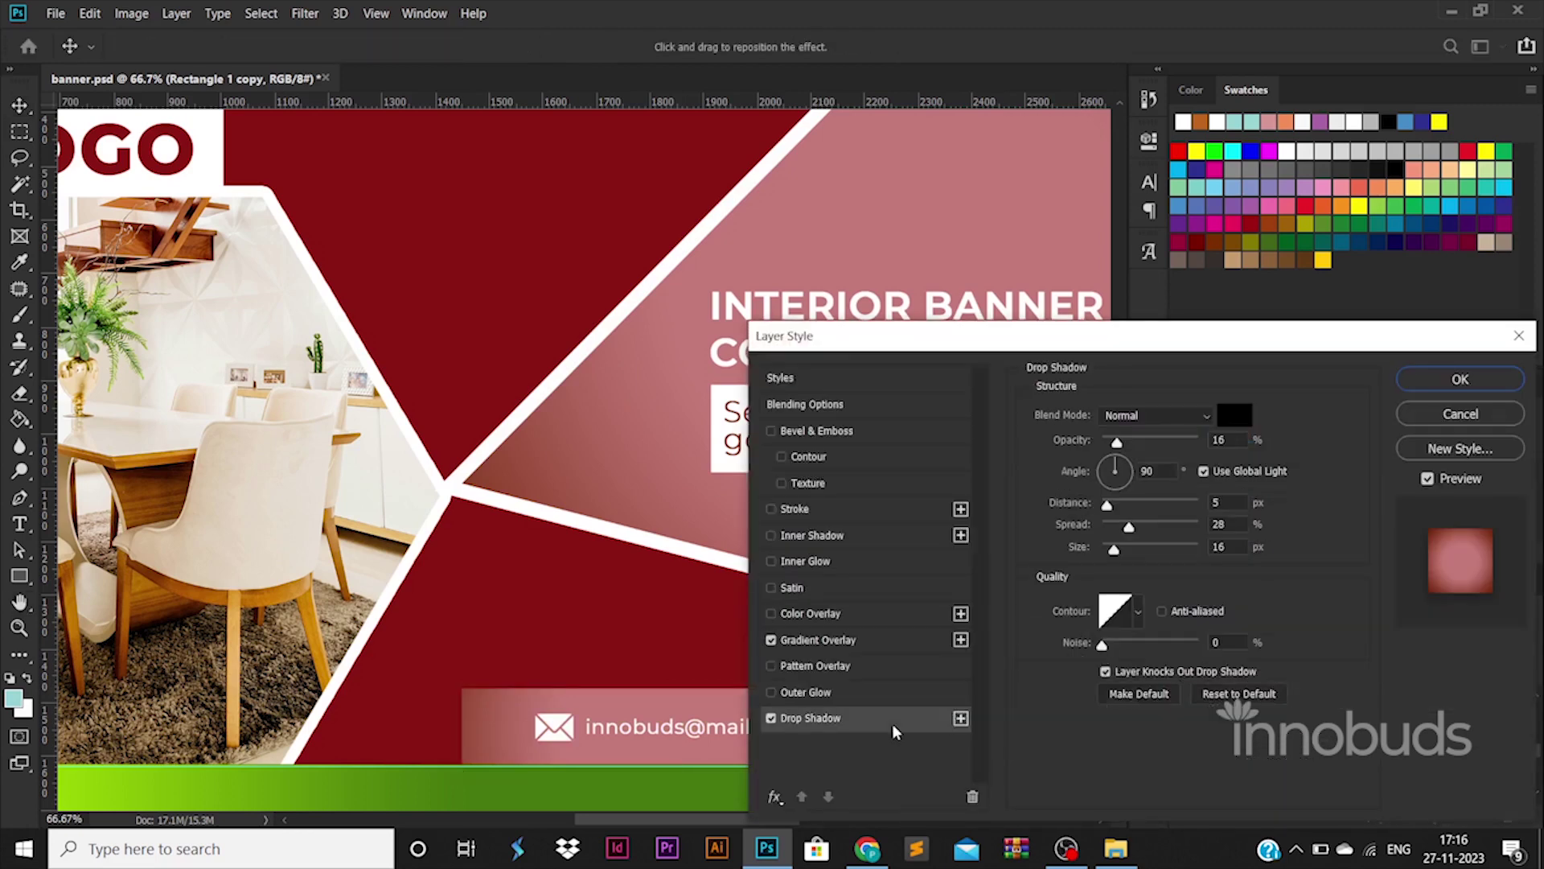
pyautogui.moveTo(1134, 443); pyautogui.dragTo(1161, 457)
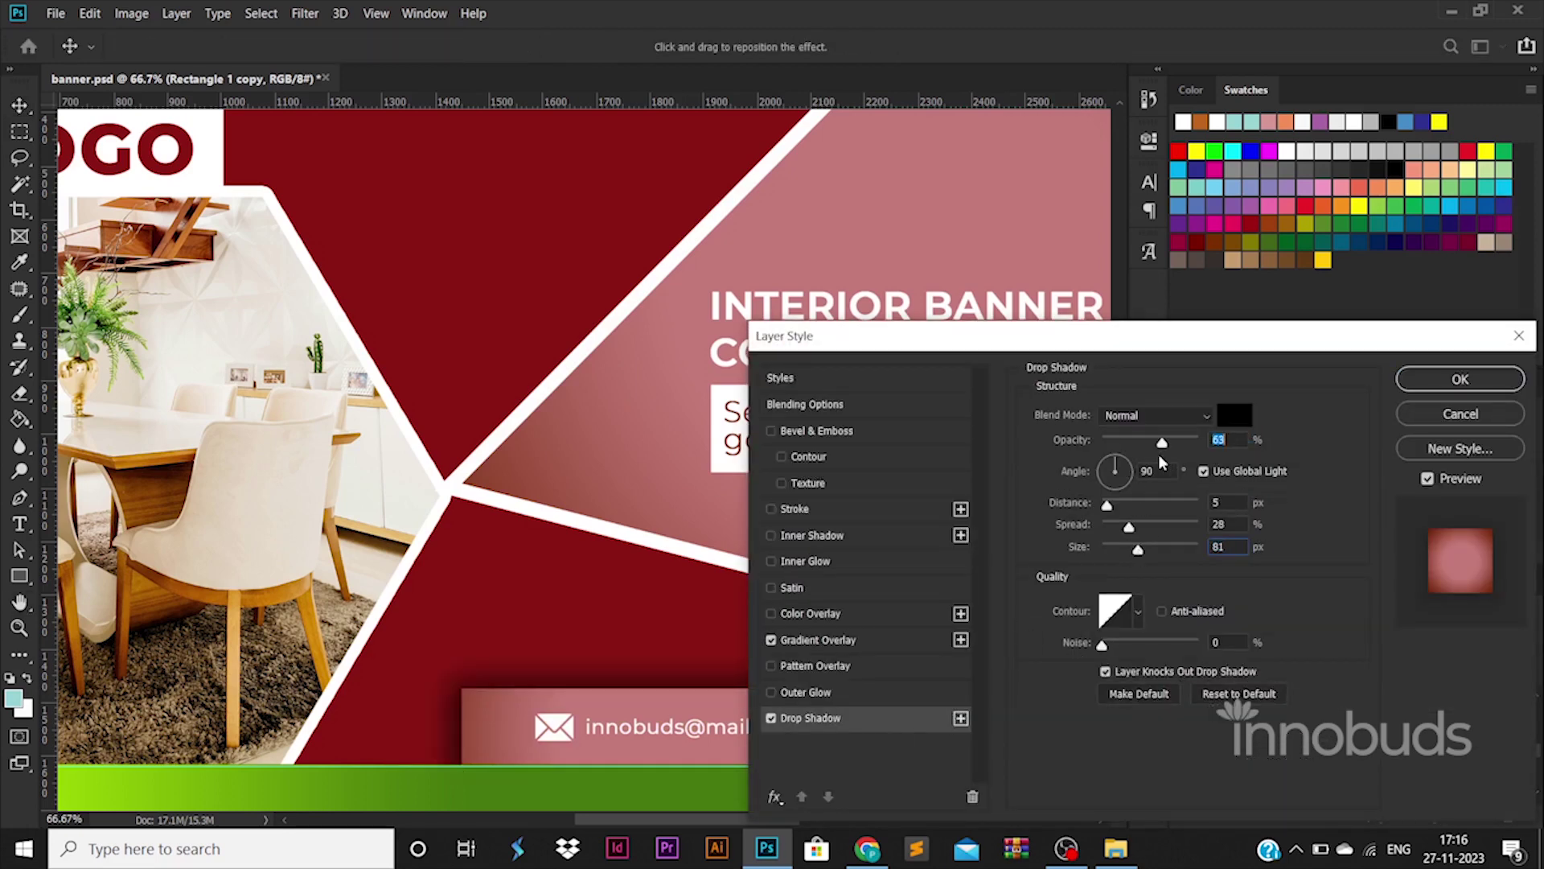
pyautogui.hotkey('ctrl', '0')
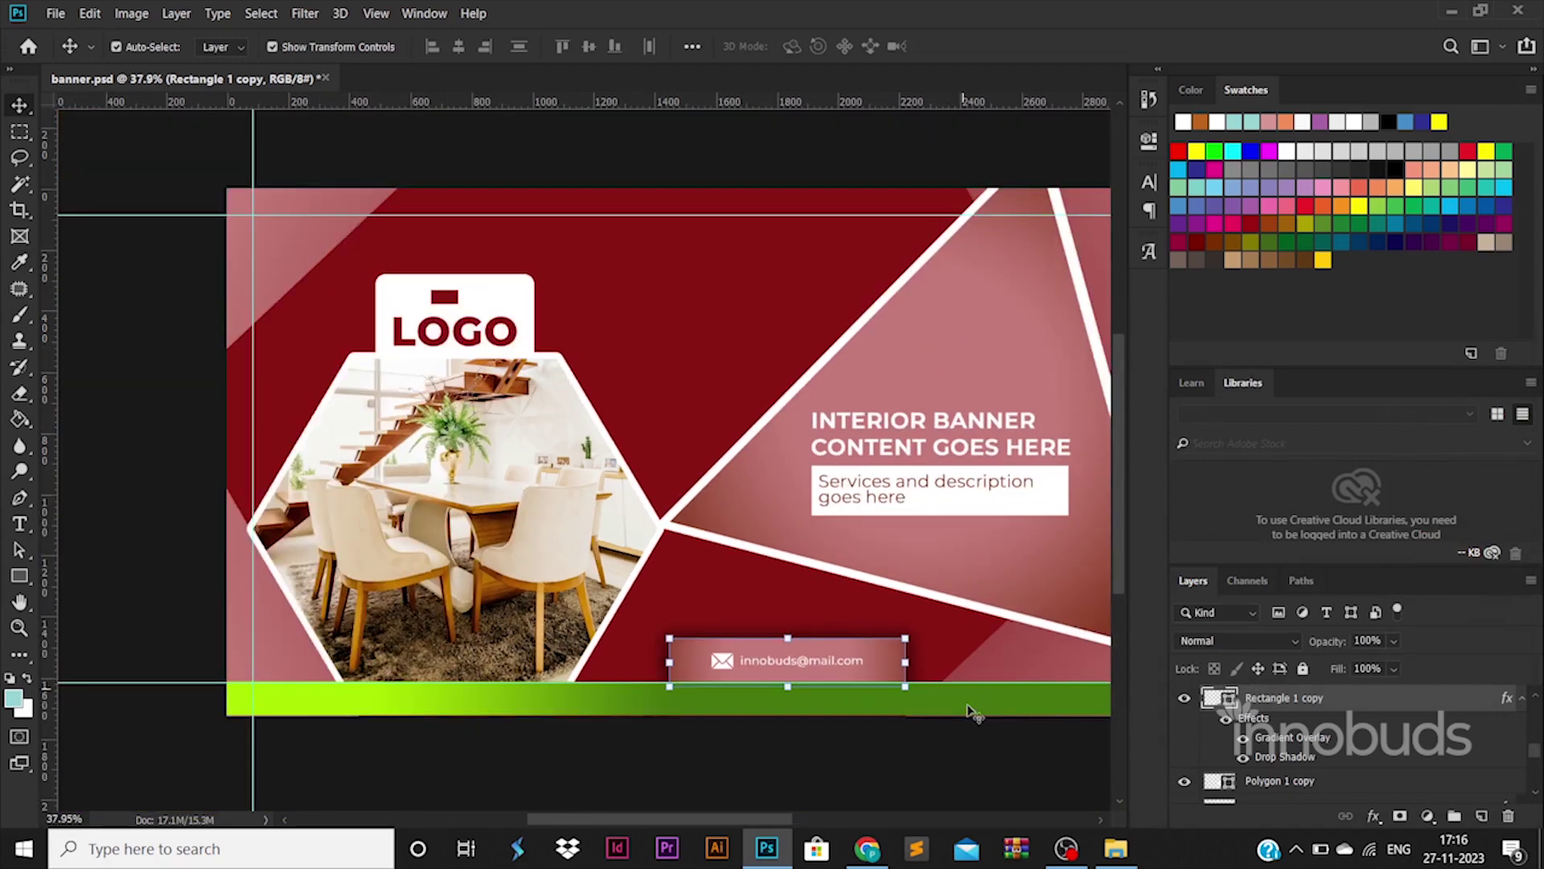
pyautogui.click(979, 728)
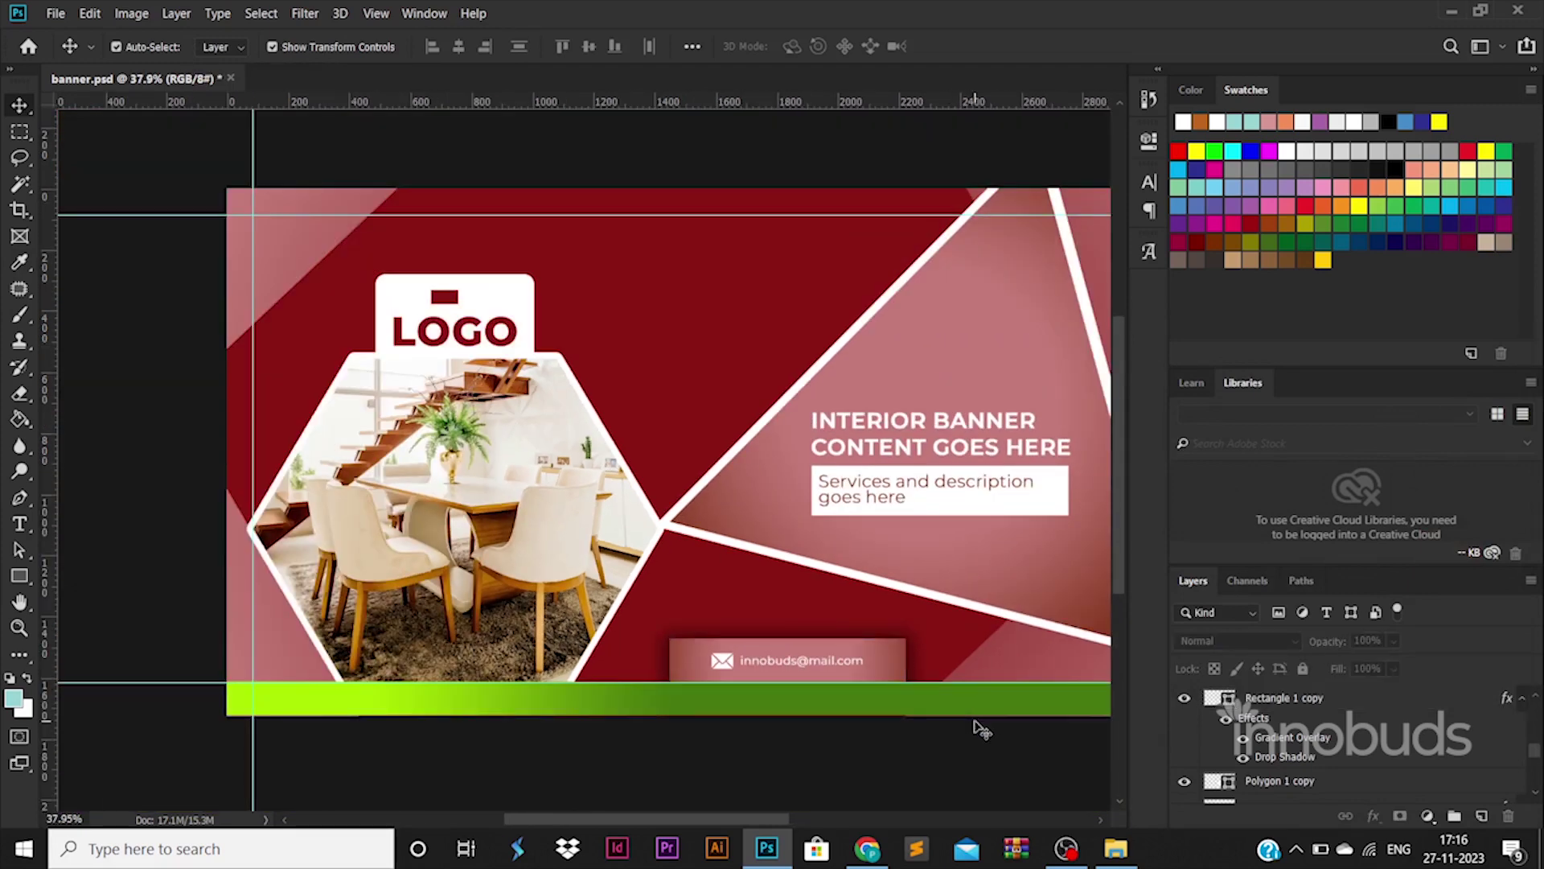
pyautogui.scroll(2, 979, 728)
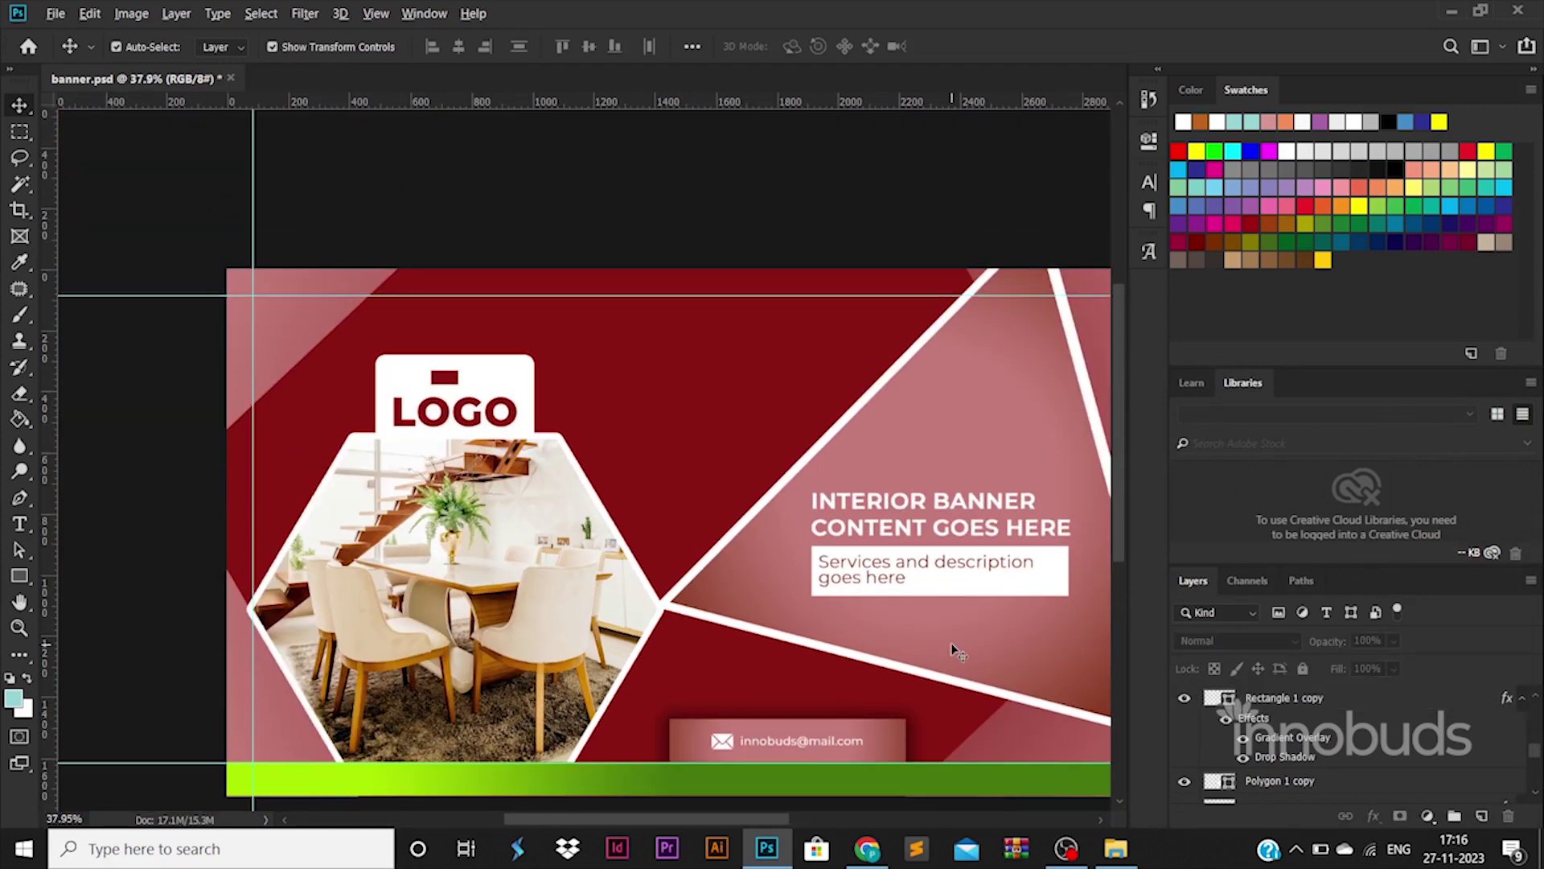
# - Duplicate the pink polygon into a small triangle filled dark red #6f0400
pyautogui.moveTo(958, 652)
pyautogui.mouseDown()
pyautogui.moveTo(640, 197)
pyautogui.moveTo(753, 282)
pyautogui.moveTo(792, 394)
pyautogui.moveTo(714, 409)
pyautogui.mouseUp()
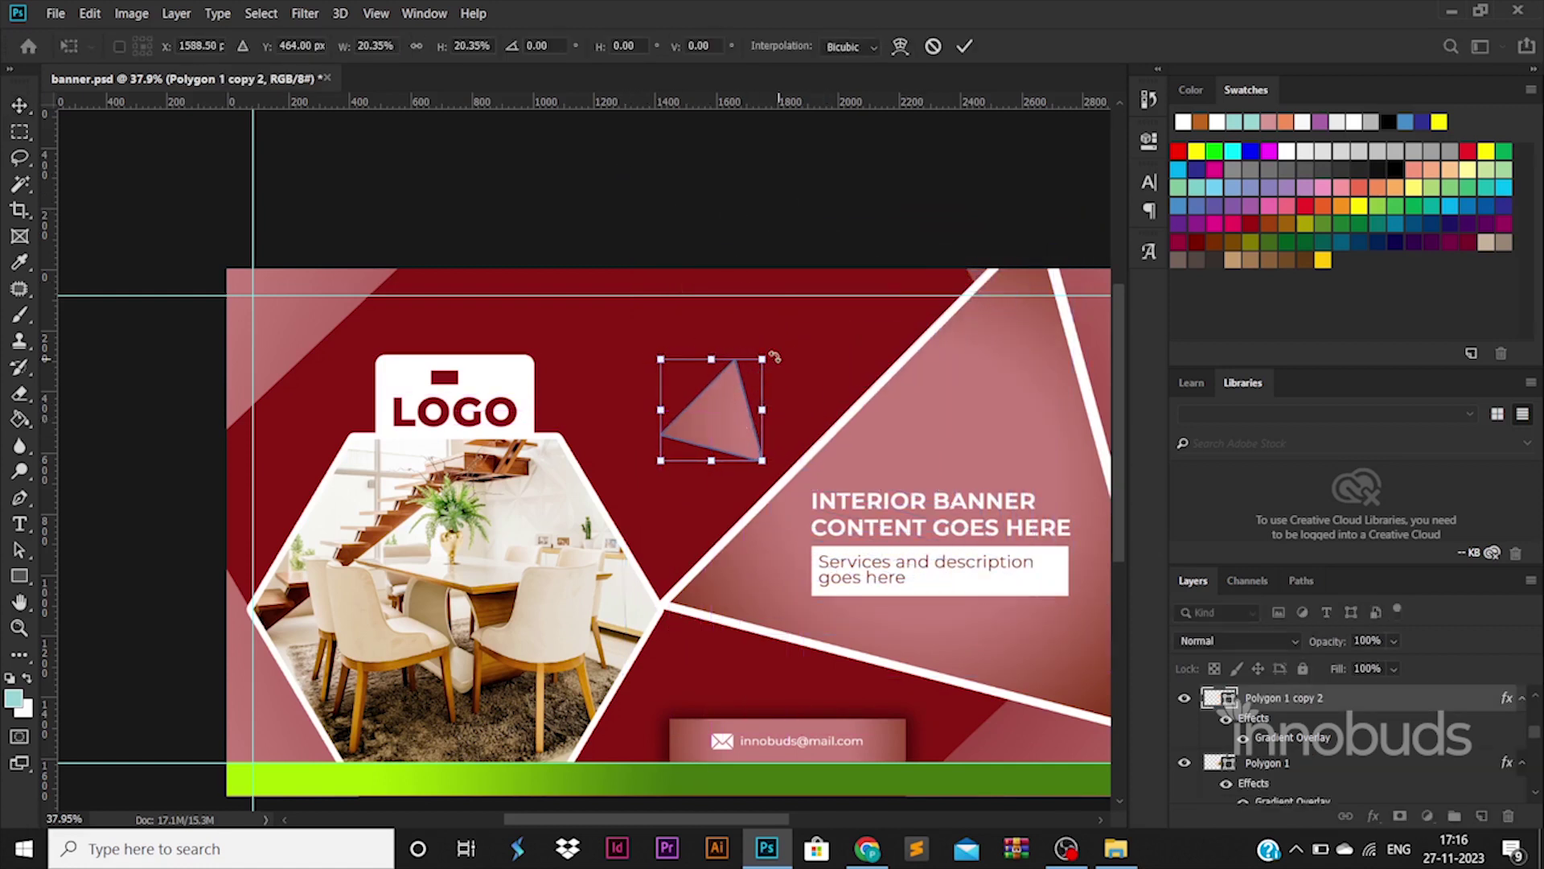
pyautogui.moveTo(763, 358); pyautogui.dragTo(733, 383)
pyautogui.press('Return')
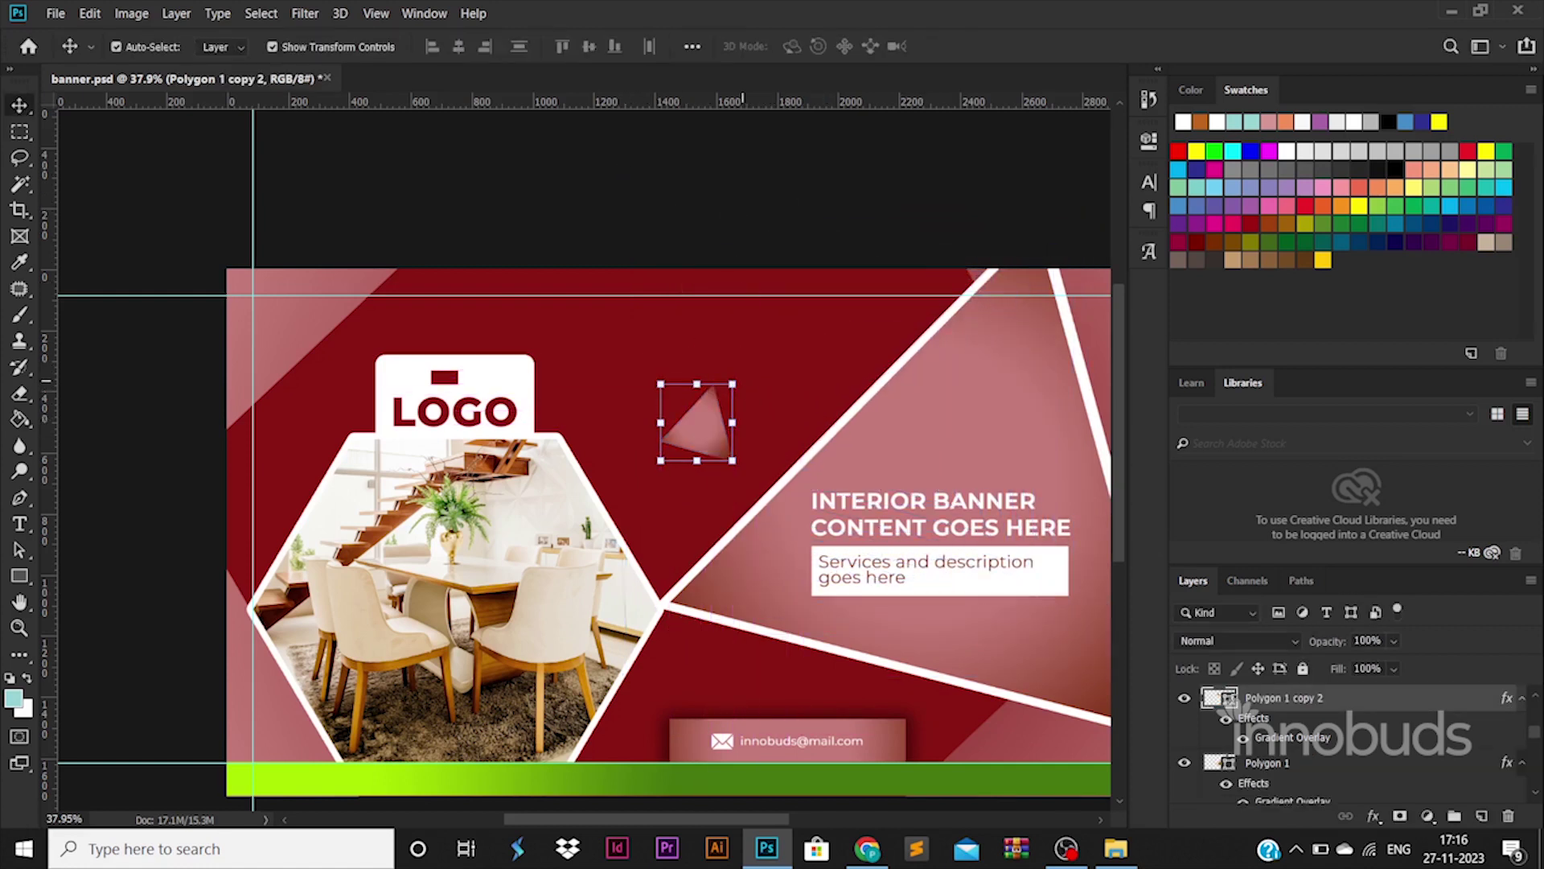
pyautogui.doubleClick(1219, 697)
pyautogui.click(1226, 528)
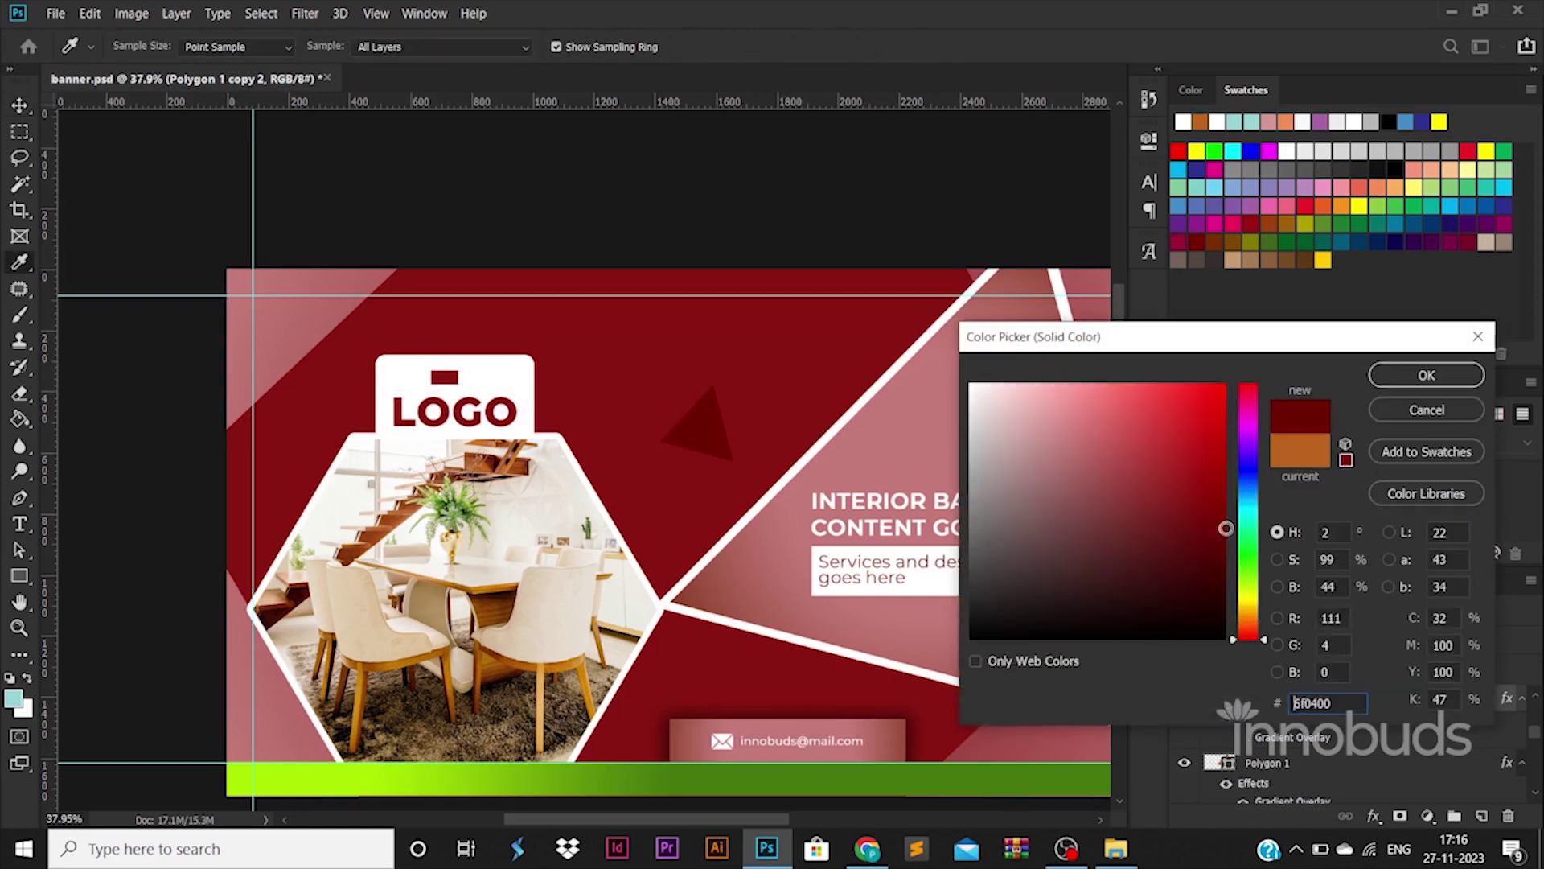
pyautogui.press('Return')
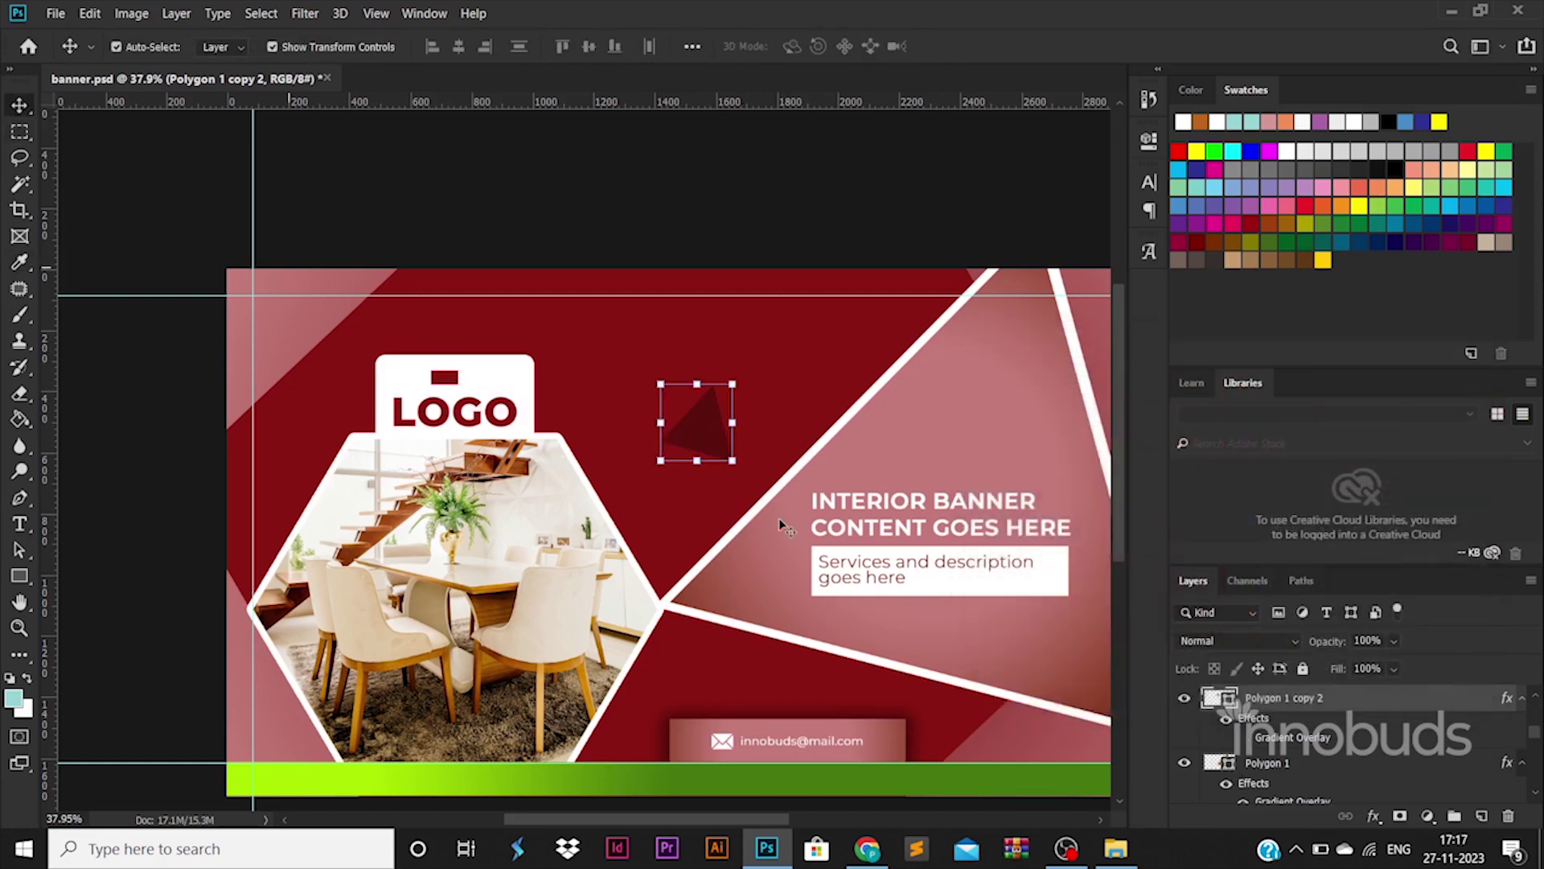
# - Rotate the triangle -45° to point right and add two more copies
pyautogui.hotkey('ctrl', 't')
pyautogui.moveTo(777, 423); pyautogui.dragTo(728, 373)
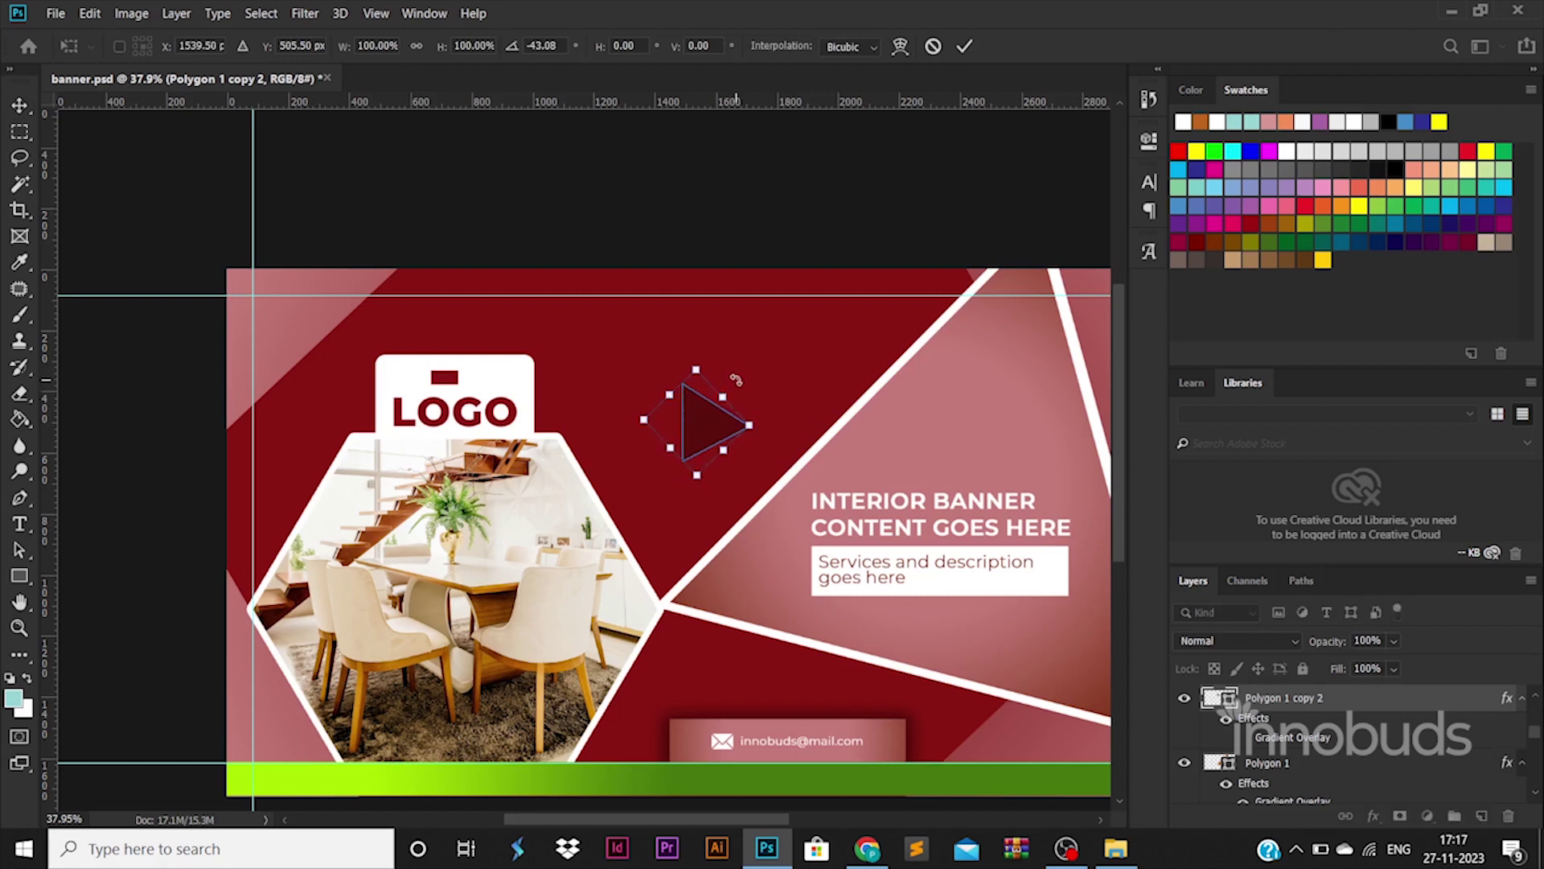
pyautogui.press('Return')
pyautogui.moveTo(712, 425); pyautogui.dragTo(592, 346)
pyautogui.moveTo(592, 346); pyautogui.dragTo(732, 280)
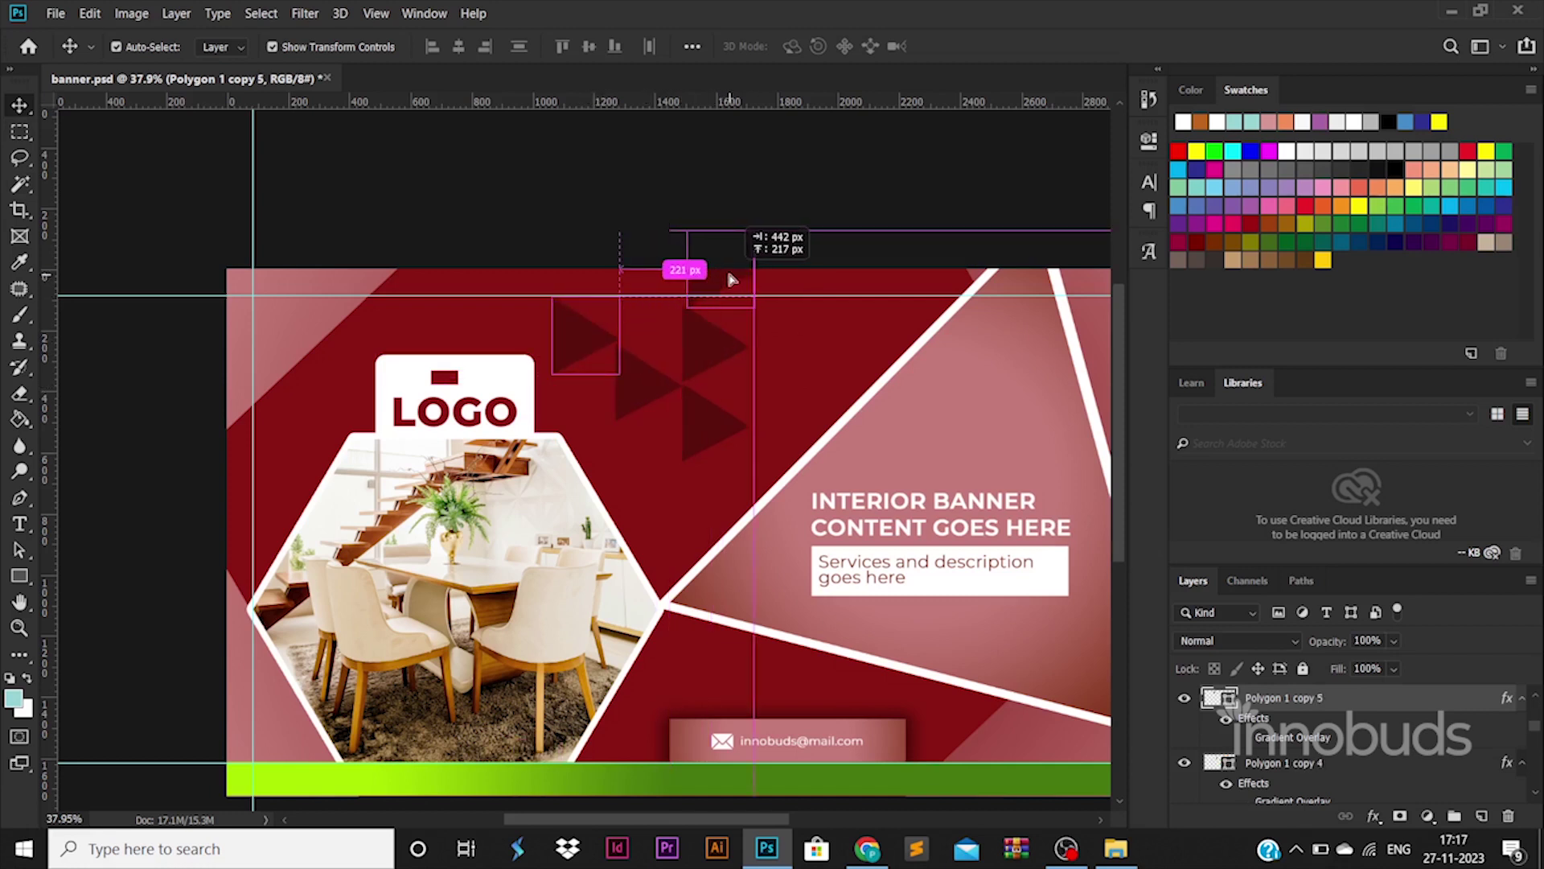
# - Move the dark red triangle copies into a grid-like pattern near the top of the banner
pyautogui.scroll(-2, 1372, 760)
pyautogui.keyDown('shift'); pyautogui.click(1362, 784); pyautogui.keyUp('shift')
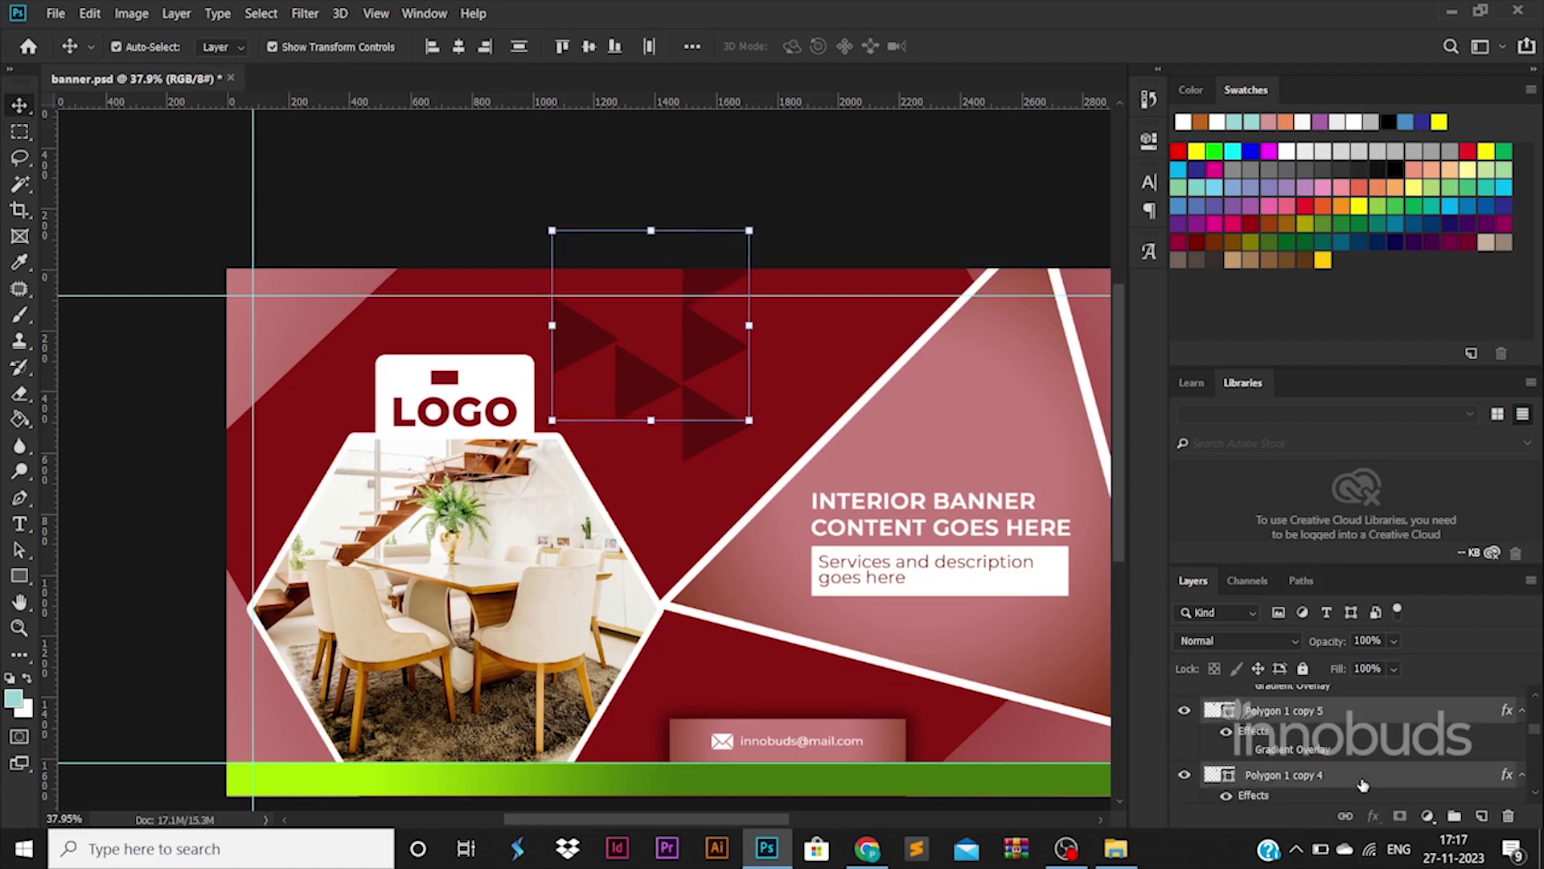
pyautogui.scroll(-2, 1340, 793)
pyautogui.scroll(-1, 1340, 793)
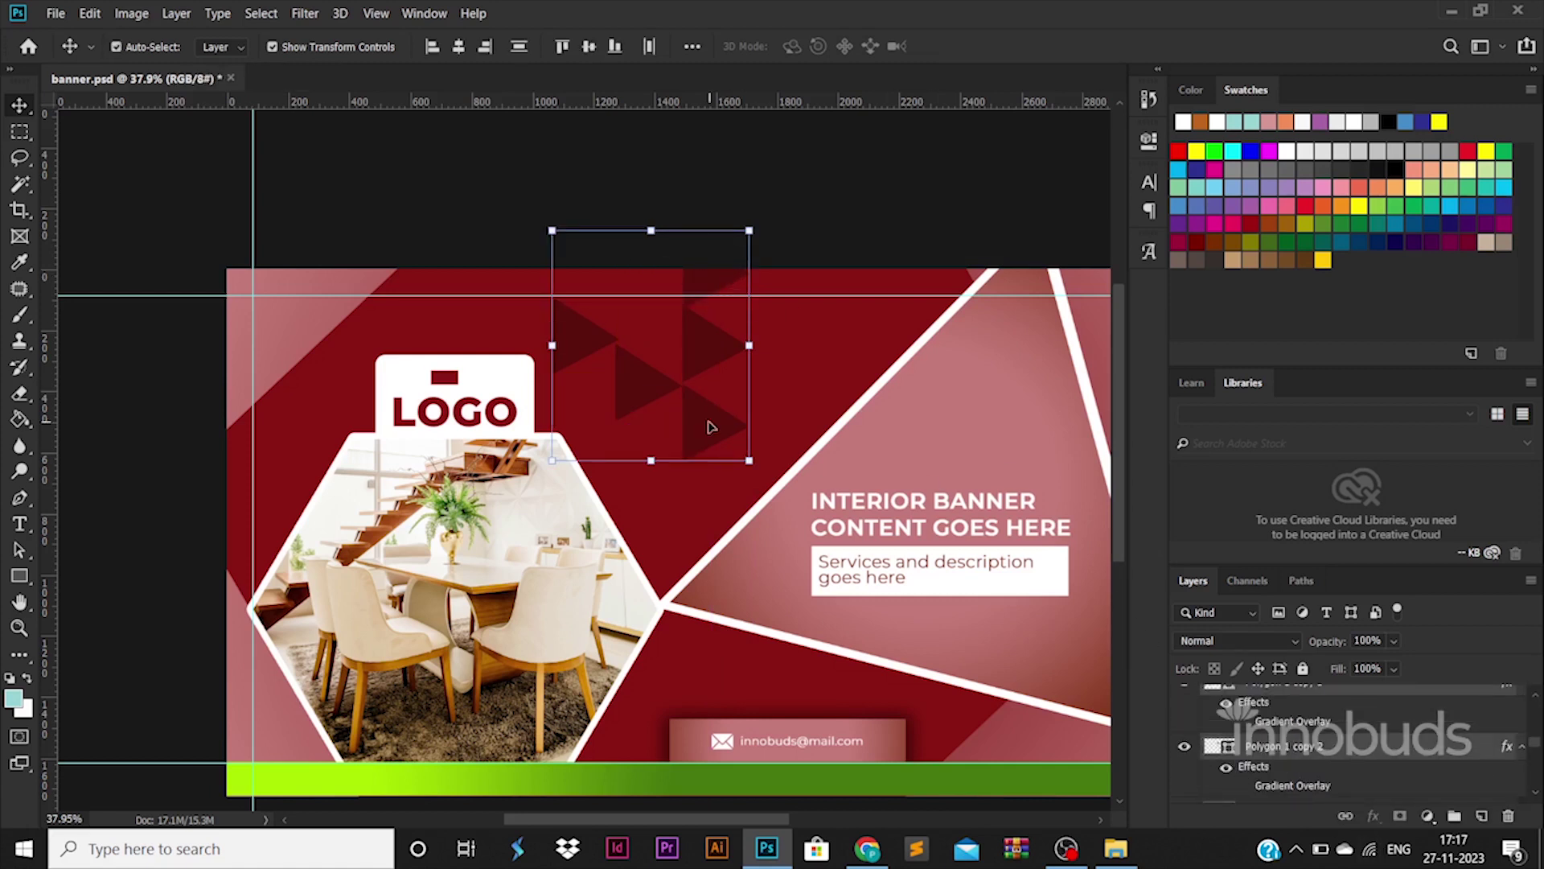
pyautogui.moveTo(706, 426); pyautogui.dragTo(734, 438)
pyautogui.moveTo(651, 393)
pyautogui.mouseDown()
pyautogui.moveTo(646, 437)
pyautogui.moveTo(700, 455)
pyautogui.moveTo(611, 400)
pyautogui.mouseUp()
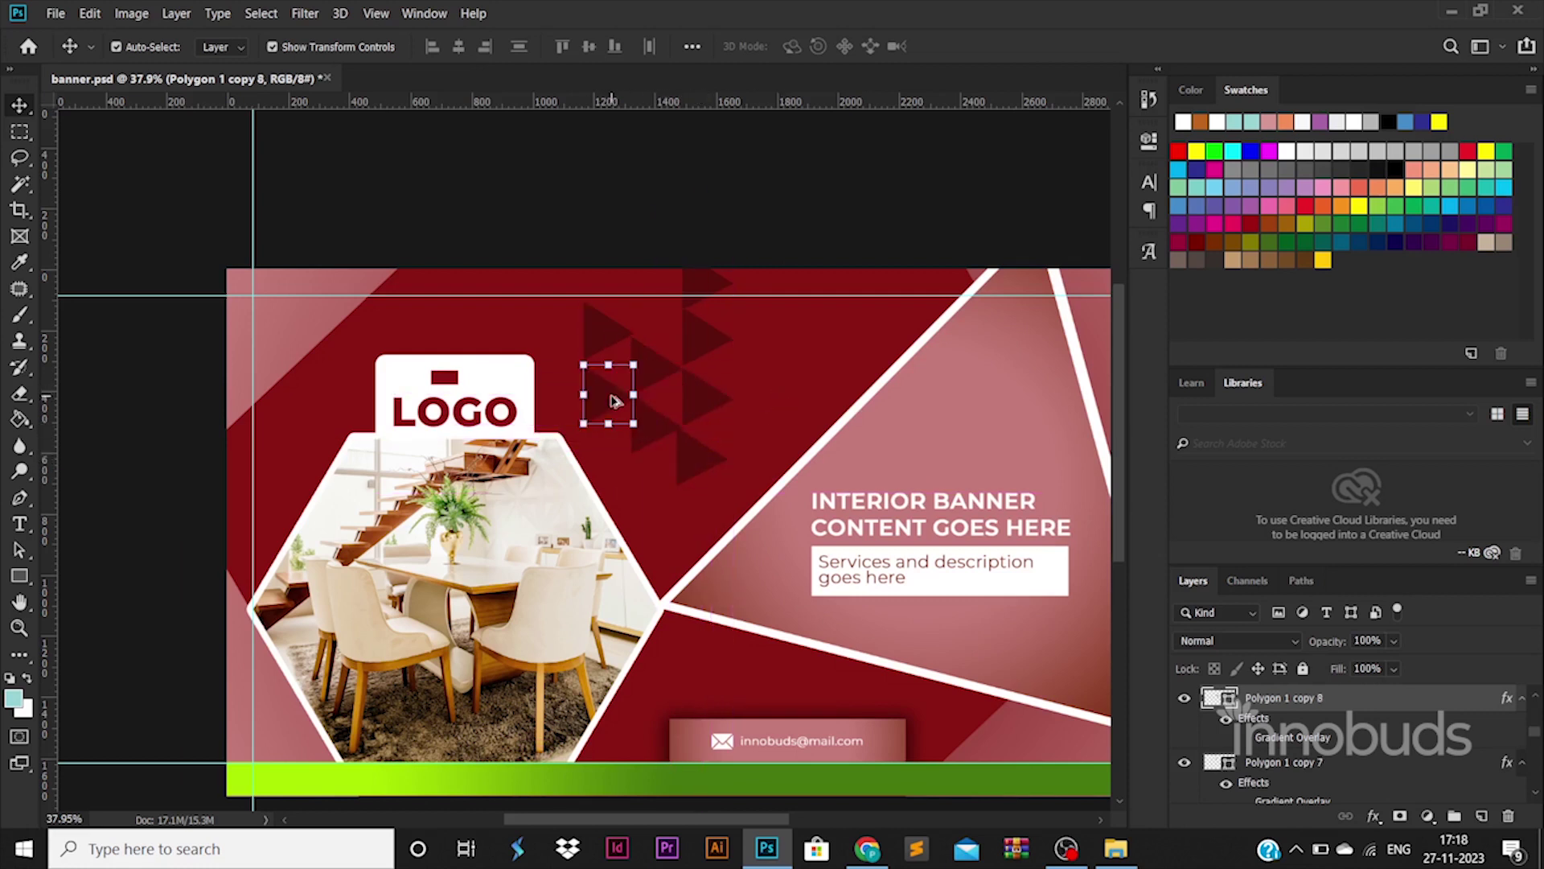
pyautogui.click(711, 233)
pyautogui.moveTo(721, 273); pyautogui.dragTo(753, 434)
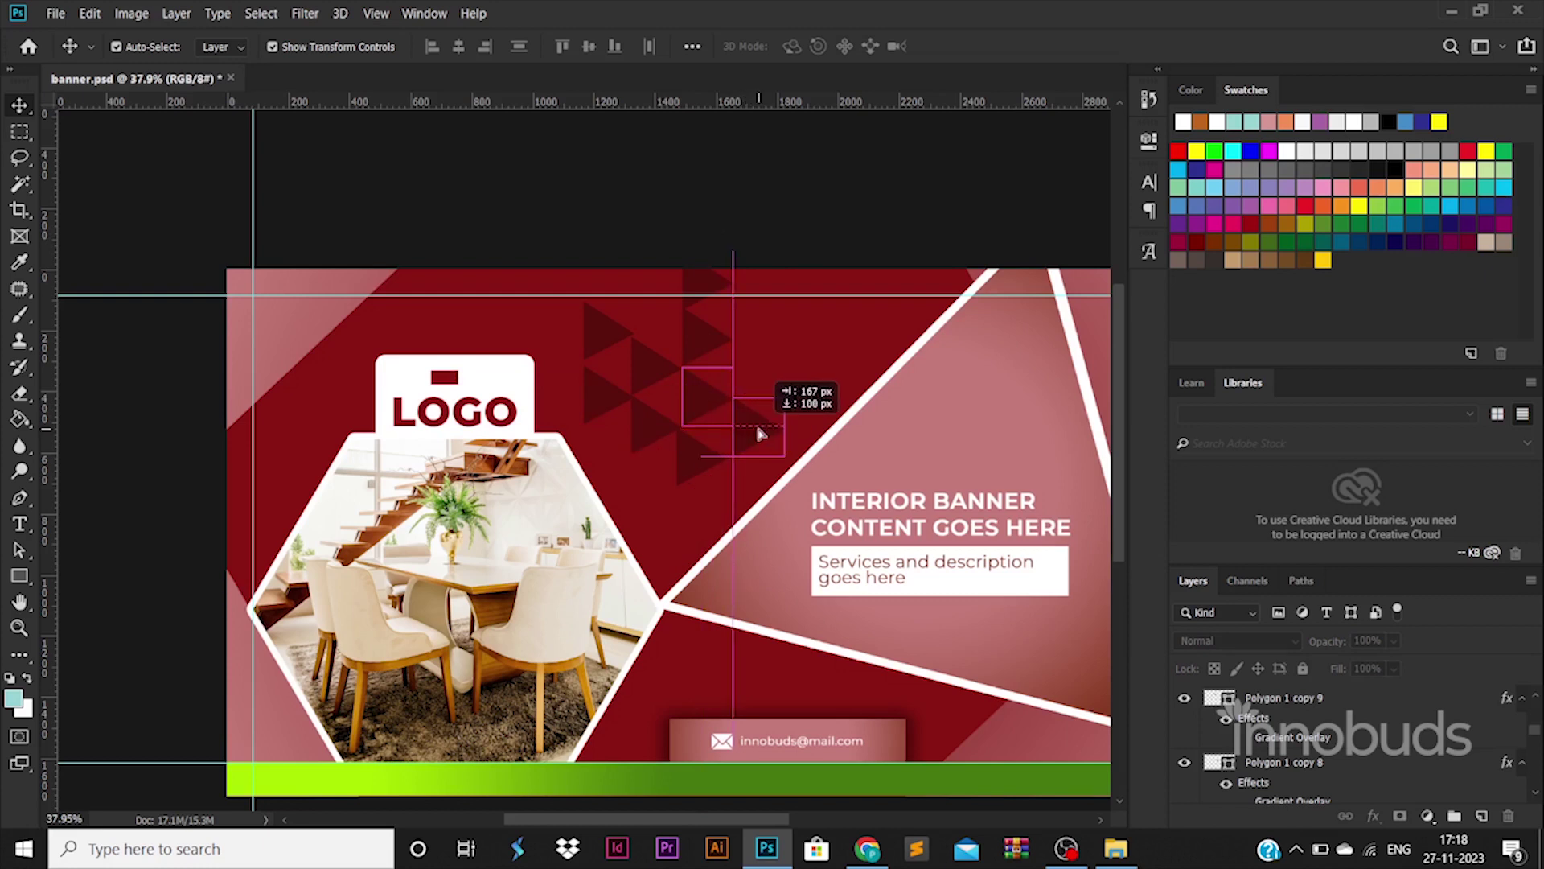
pyautogui.moveTo(759, 430); pyautogui.dragTo(762, 434)
pyautogui.click(703, 461)
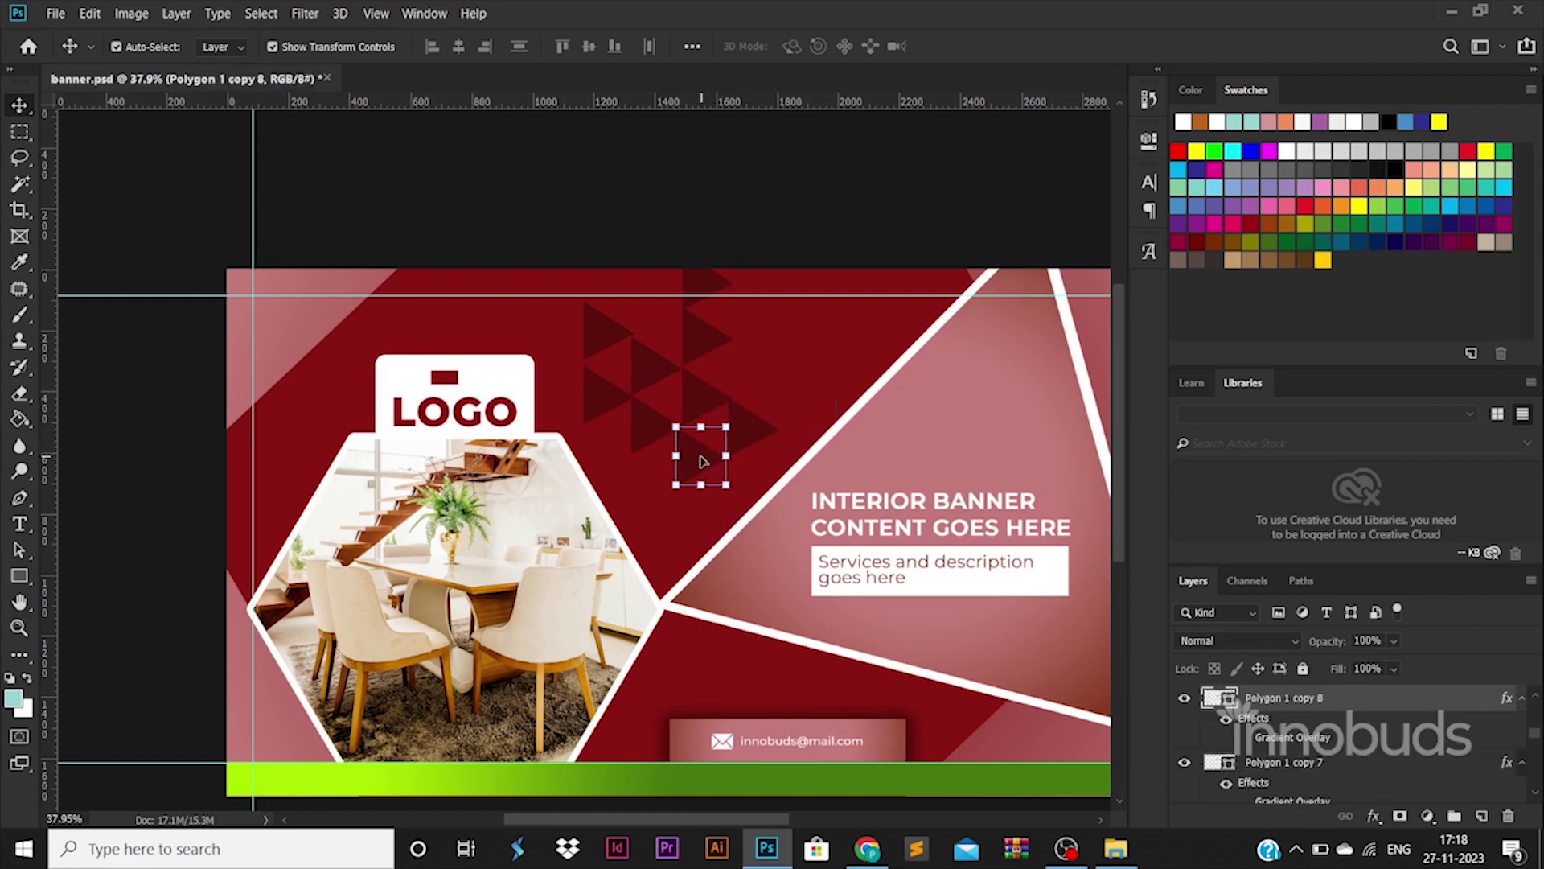
pyautogui.click(814, 193)
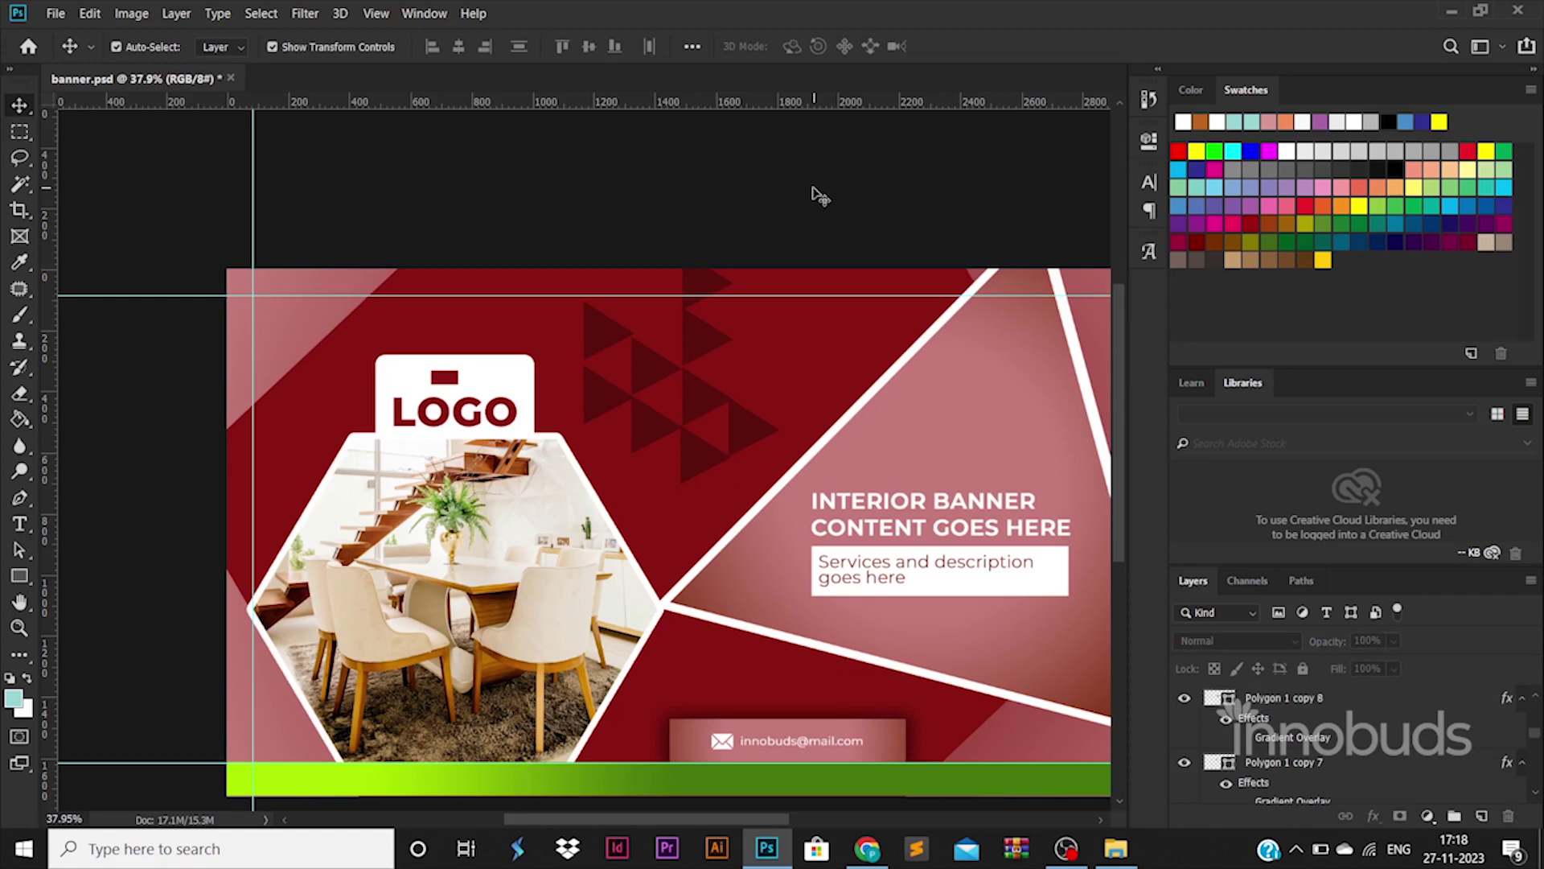
# - Select several triangle layers and group them, then undo the grouping
pyautogui.scroll(-1, 814, 193)
pyautogui.click(586, 371)
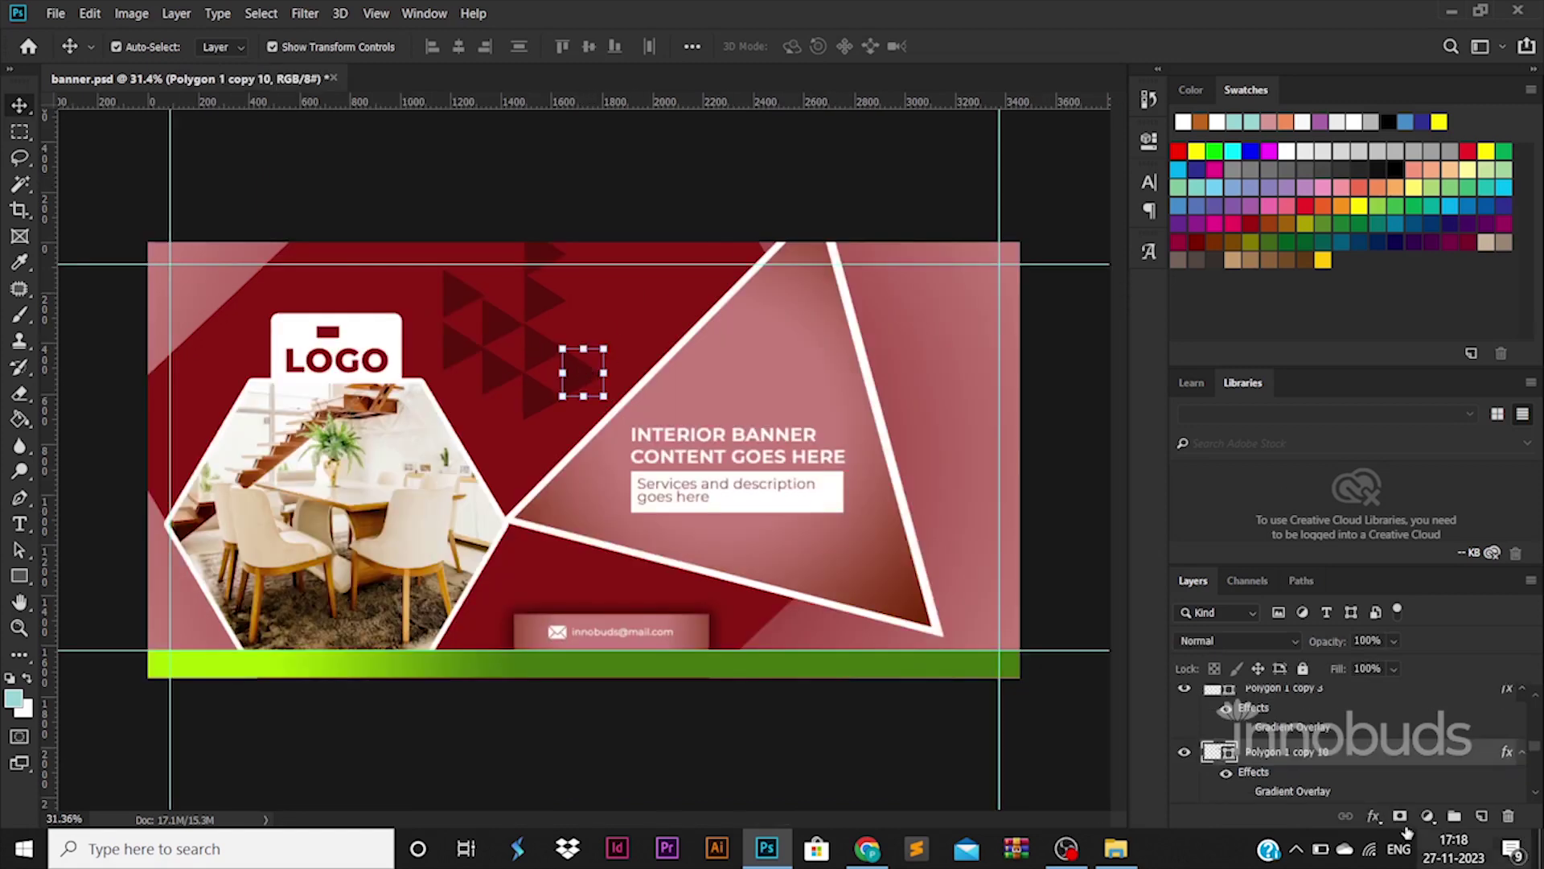
pyautogui.scroll(-3, 1339, 758)
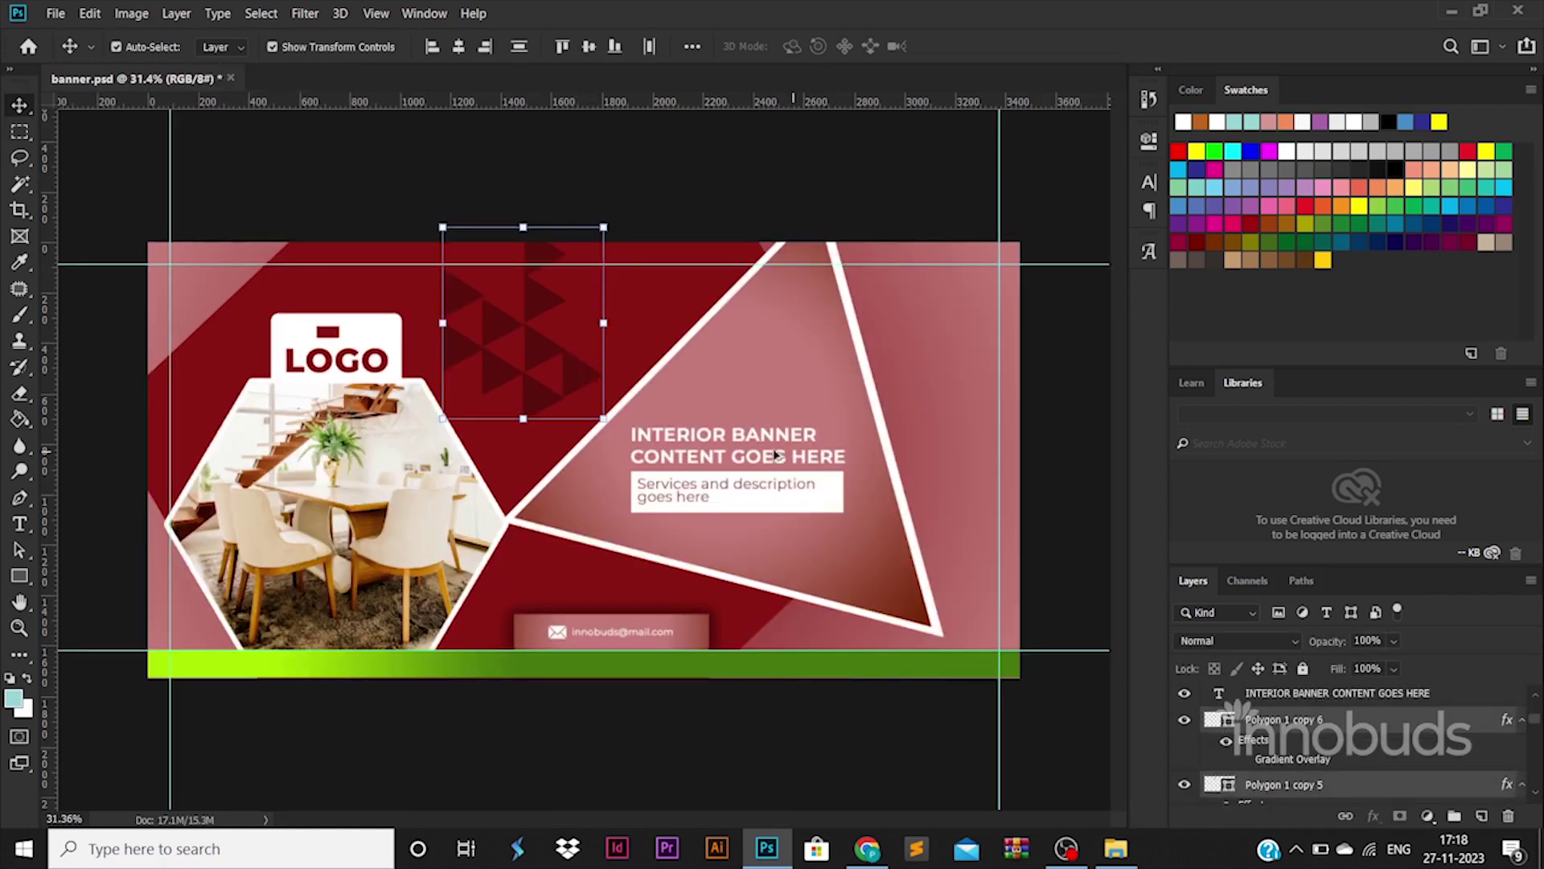
pyautogui.click(544, 394)
pyautogui.scroll(-3, 1291, 744)
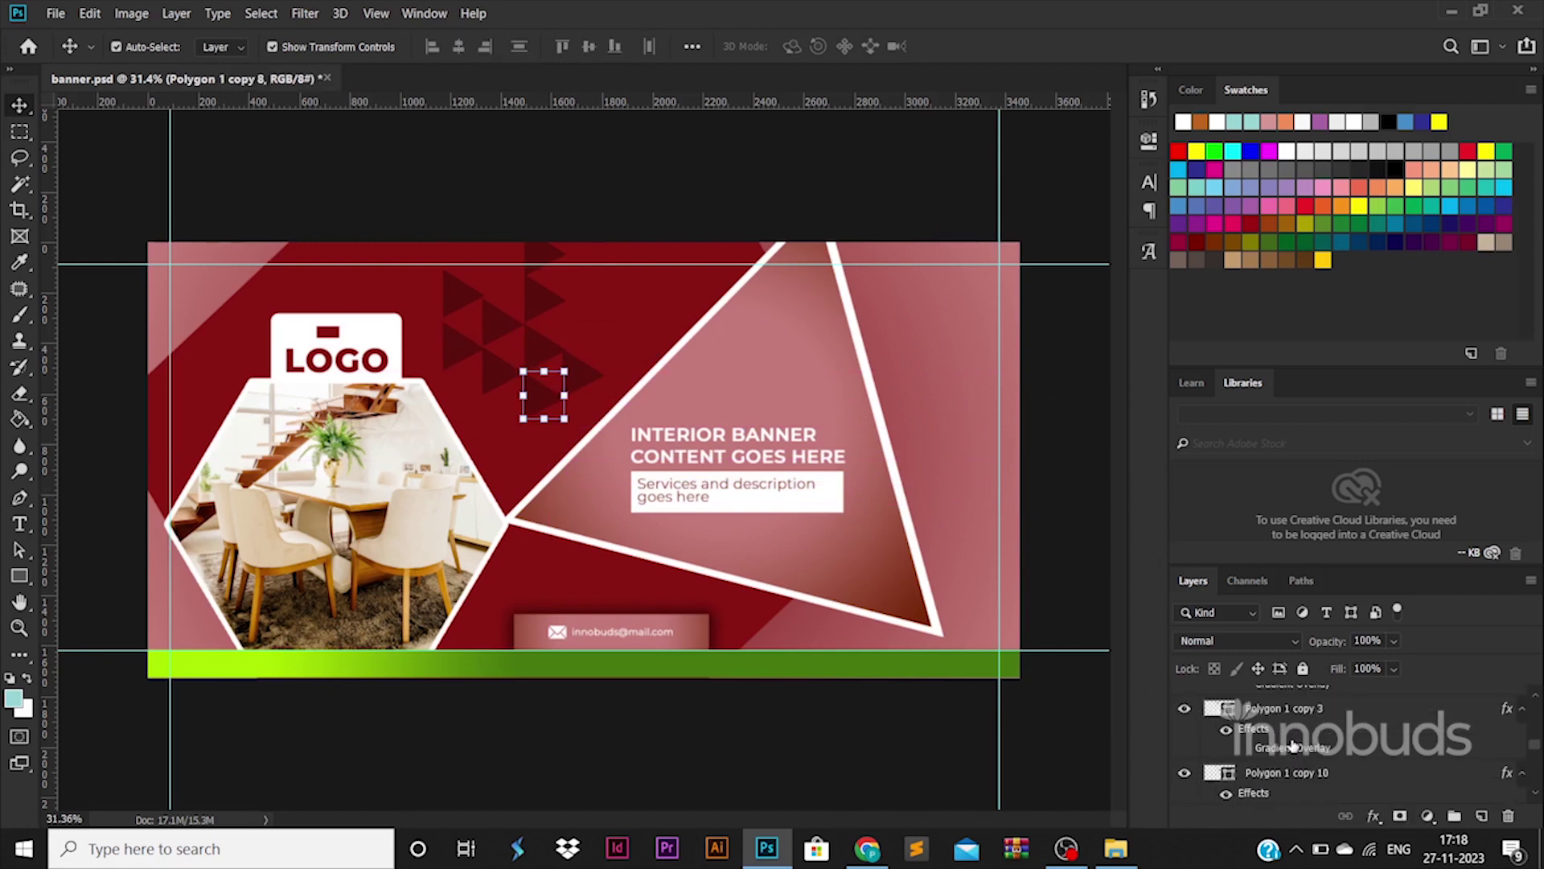
pyautogui.keyDown('shift'); pyautogui.click(1283, 706); pyautogui.keyUp('shift')
pyautogui.keyDown('shift'); pyautogui.click(1283, 771); pyautogui.keyUp('shift')
pyautogui.hotkey('ctrl', 'g')
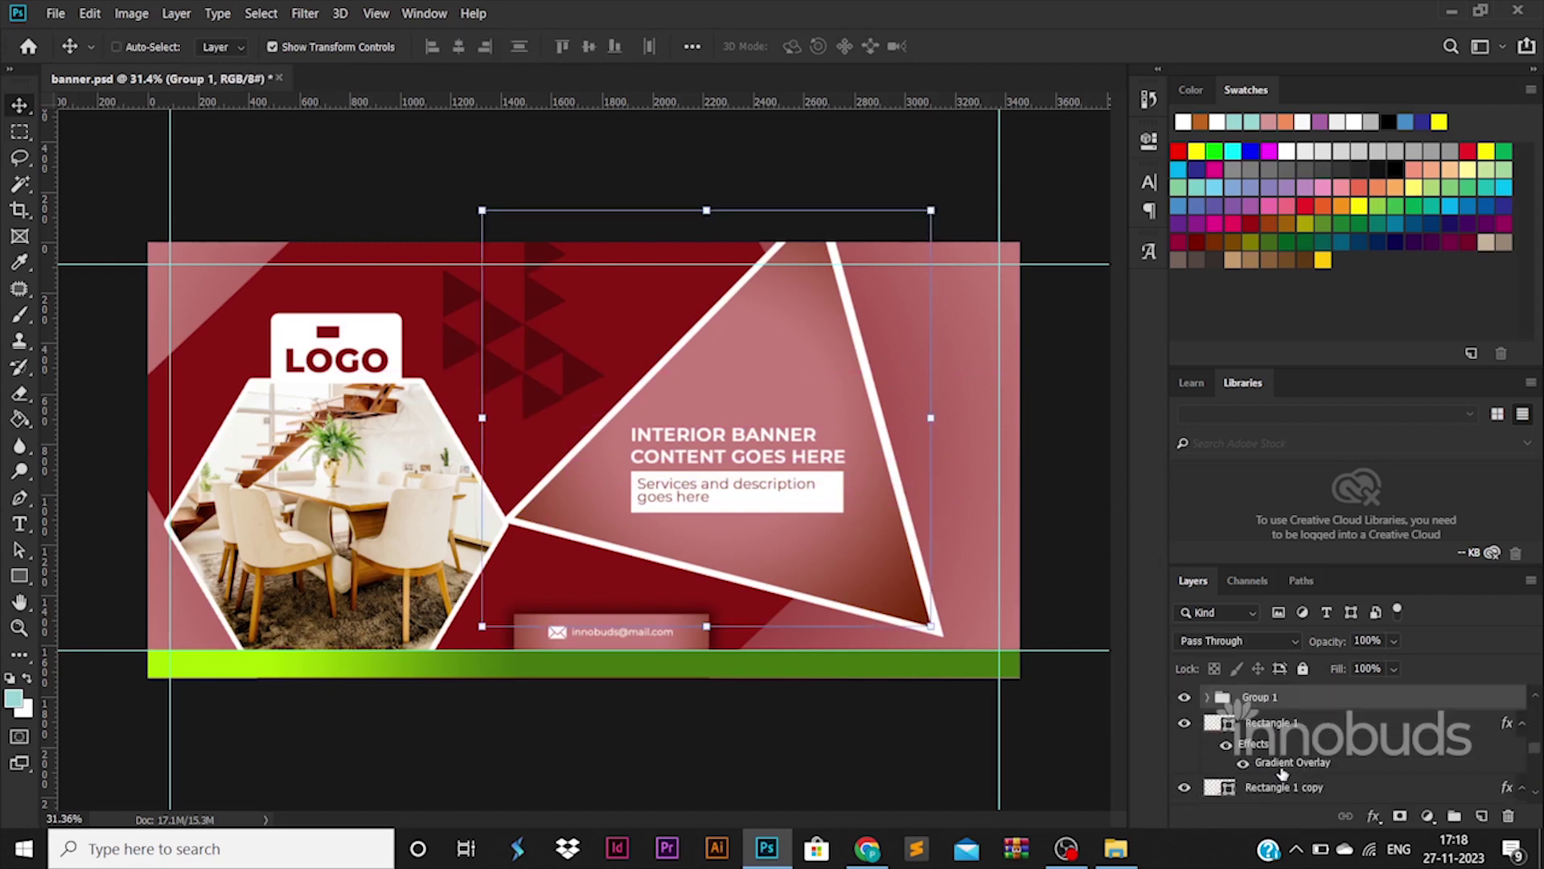
pyautogui.hotkey('ctrl', 'z')
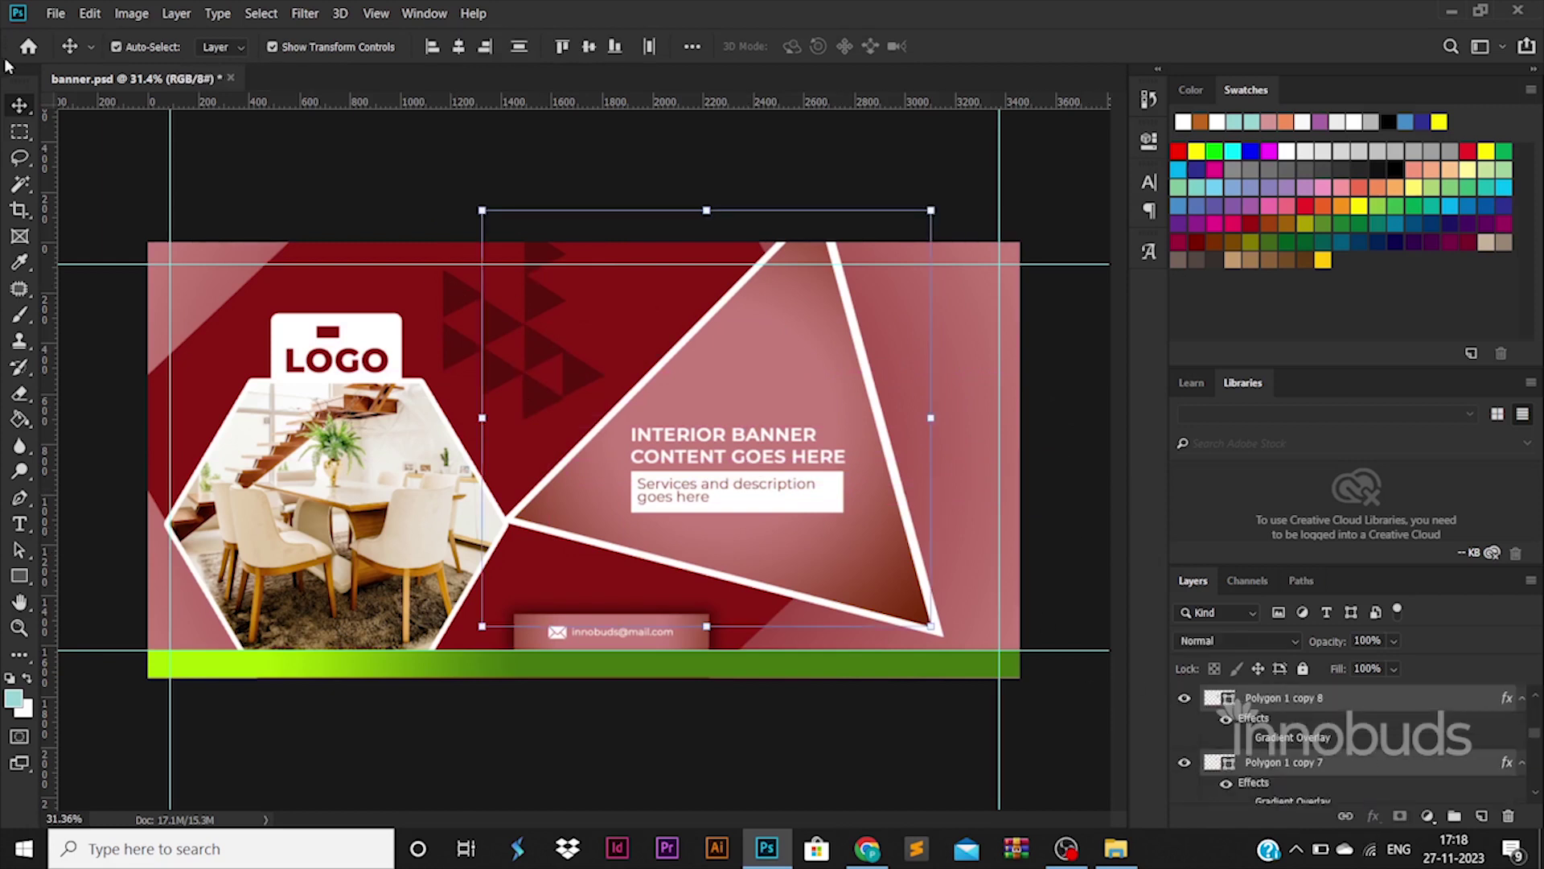
# - Alt-drag a duplicate triangle to extend the pattern, then zoom in on it
pyautogui.click(471, 296)
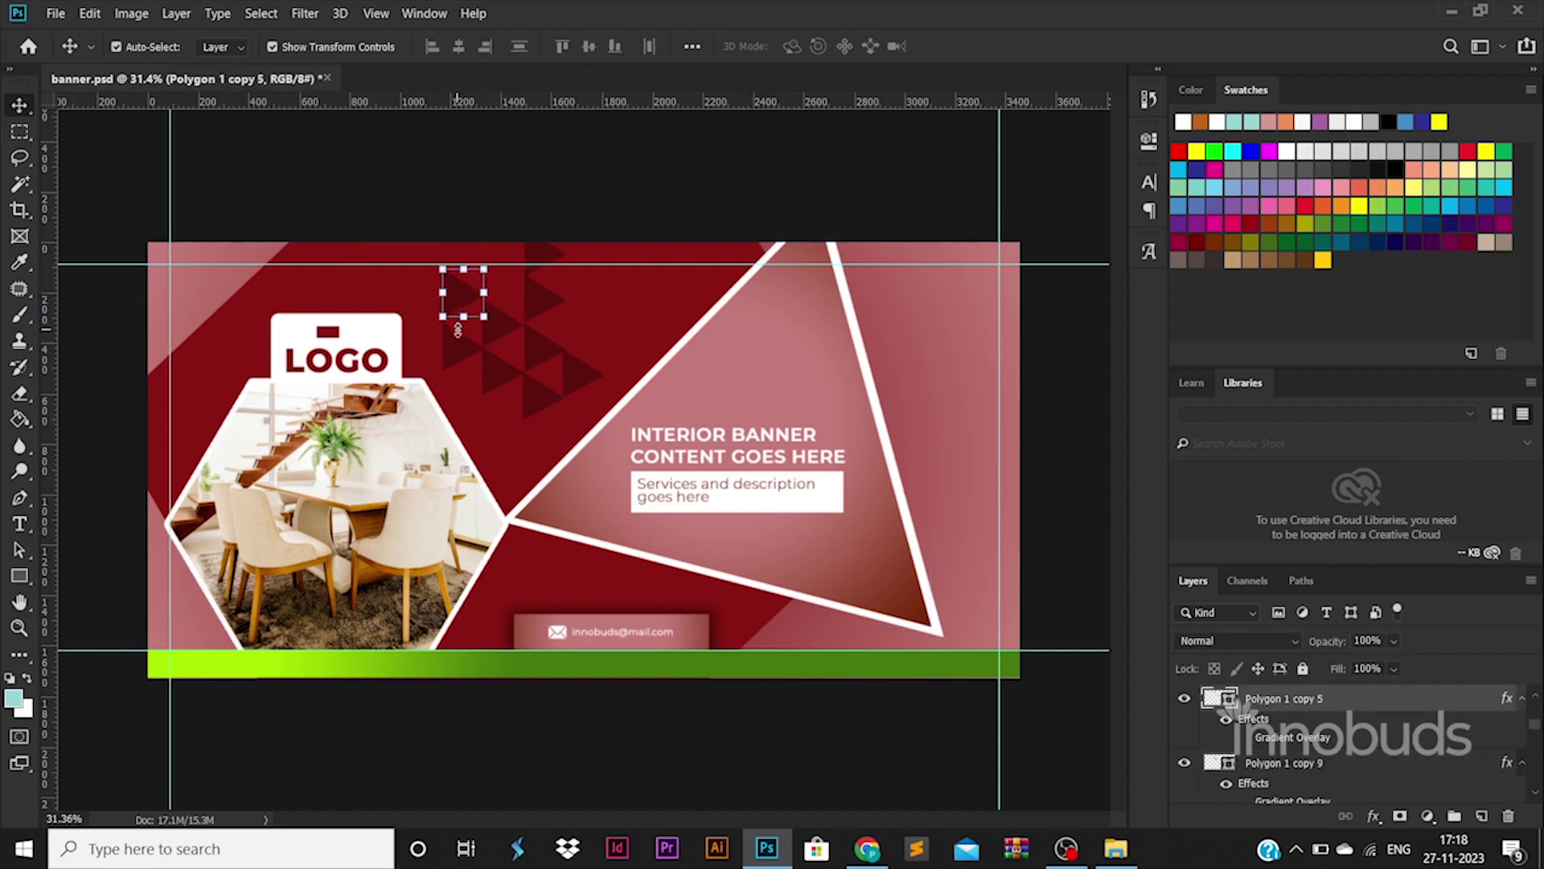
pyautogui.keyDown('shift'); pyautogui.click(460, 353); pyautogui.keyUp('shift')
pyautogui.keyDown('ctrl'); pyautogui.click(1360, 776); pyautogui.keyUp('ctrl')
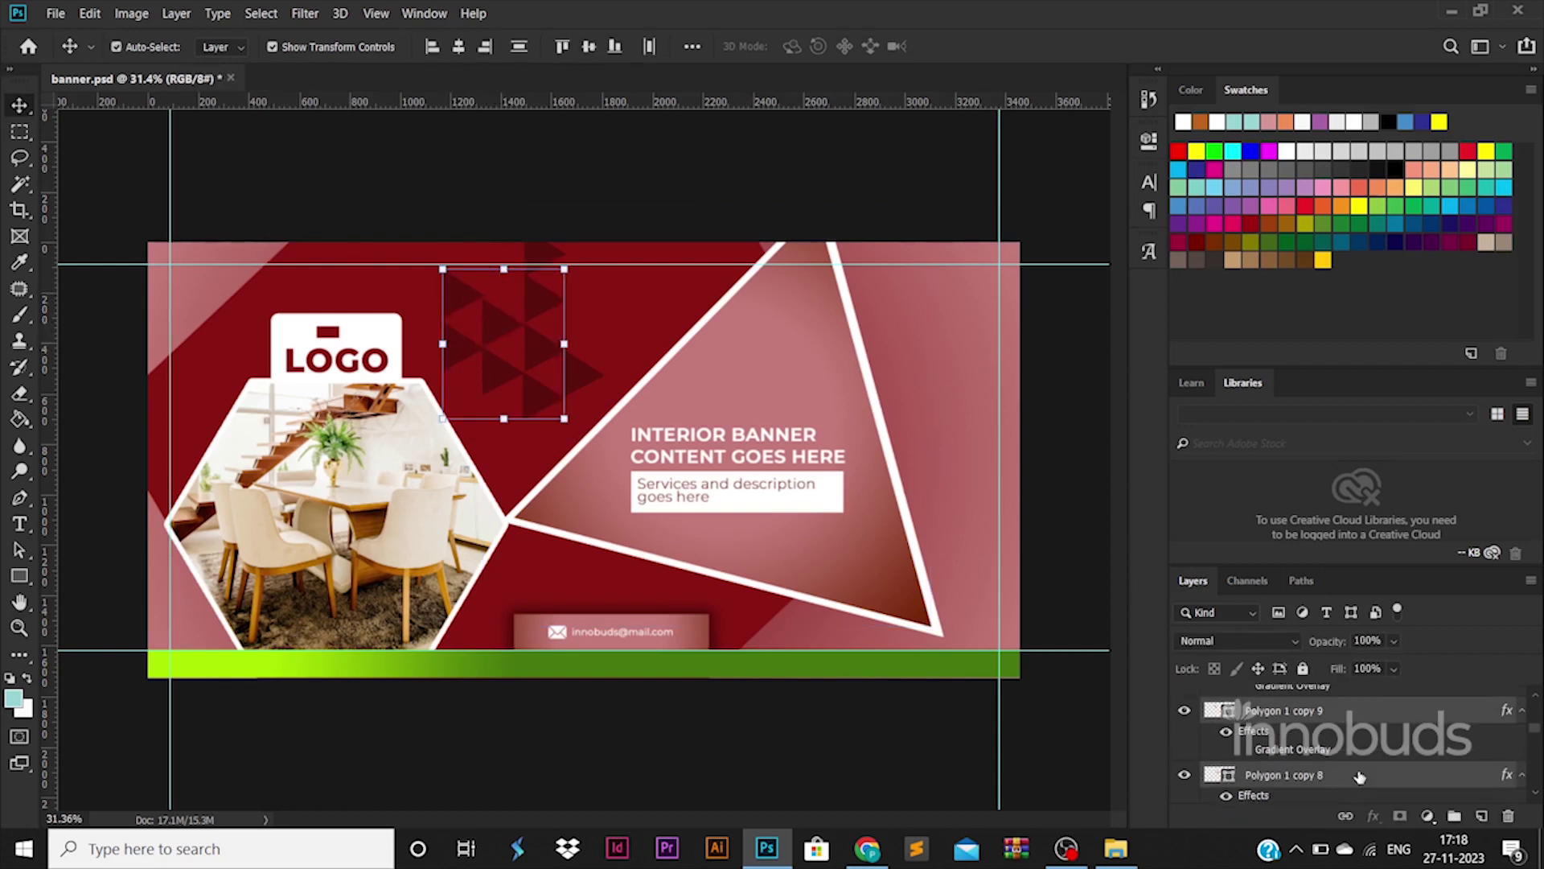
pyautogui.scroll(2, 1360, 776)
pyautogui.keyDown('ctrl'); pyautogui.click(544, 395); pyautogui.keyUp('ctrl')
pyautogui.moveTo(544, 394); pyautogui.dragTo(969, 446)
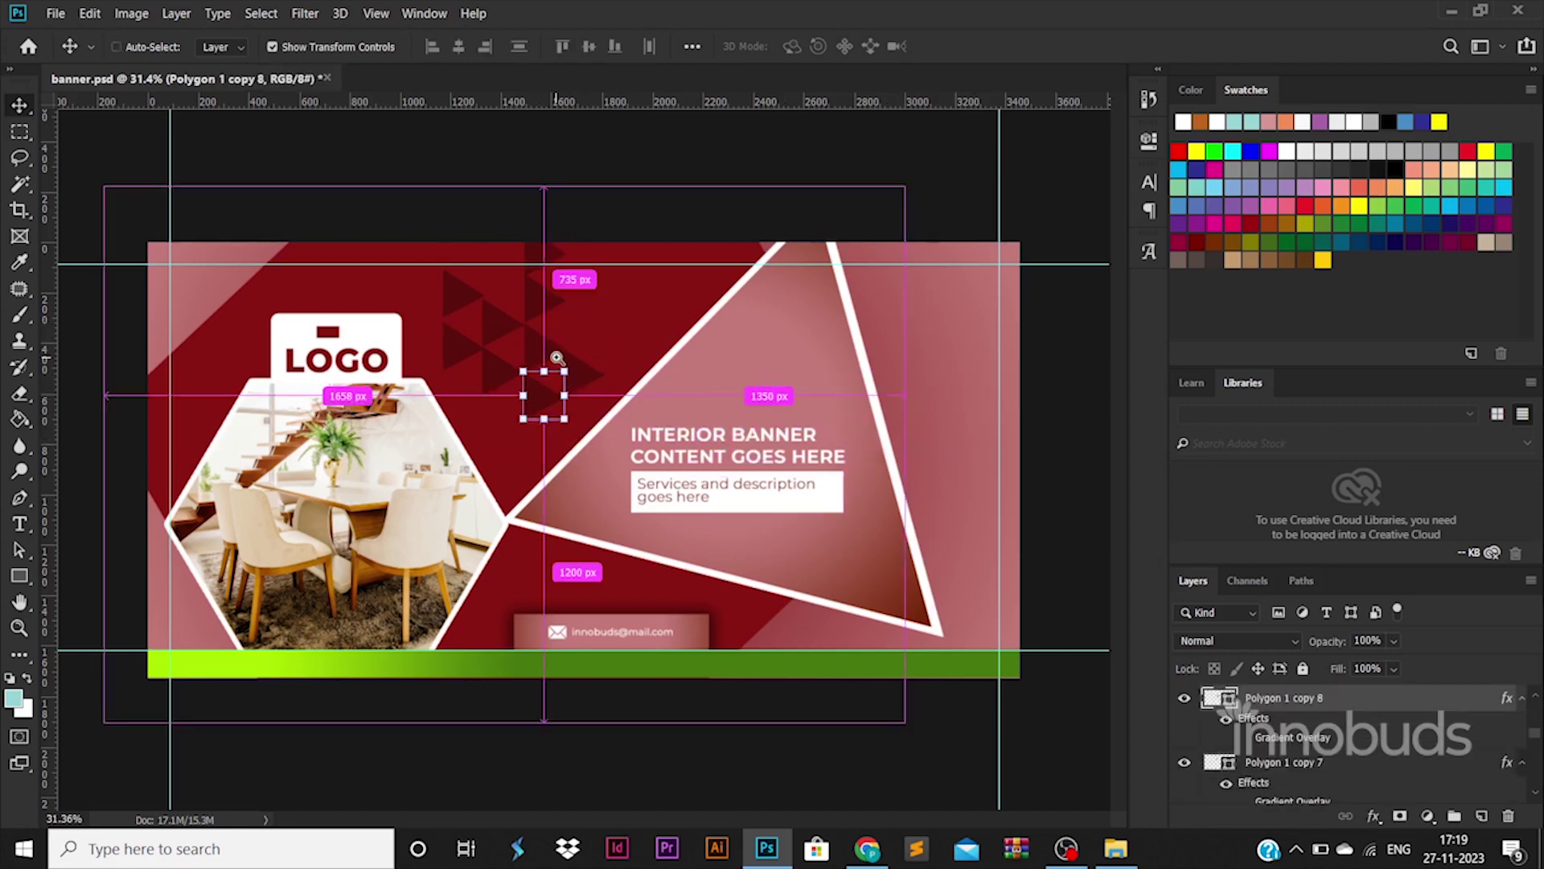
pyautogui.hotkey('ctrl', '+')
pyautogui.hotkey('ctrl', '+')
# - Select all the pattern's triangles and Alt-drag a copy of the set to the banner's right edge
pyautogui.keyDown('ctrl'); pyautogui.keyDown('shift'); pyautogui.click(542, 293); pyautogui.keyUp('shift'); pyautogui.keyUp('ctrl')
pyautogui.keyDown('ctrl'); pyautogui.keyDown('shift'); pyautogui.click(536, 218); pyautogui.keyUp('shift'); pyautogui.keyUp('ctrl')
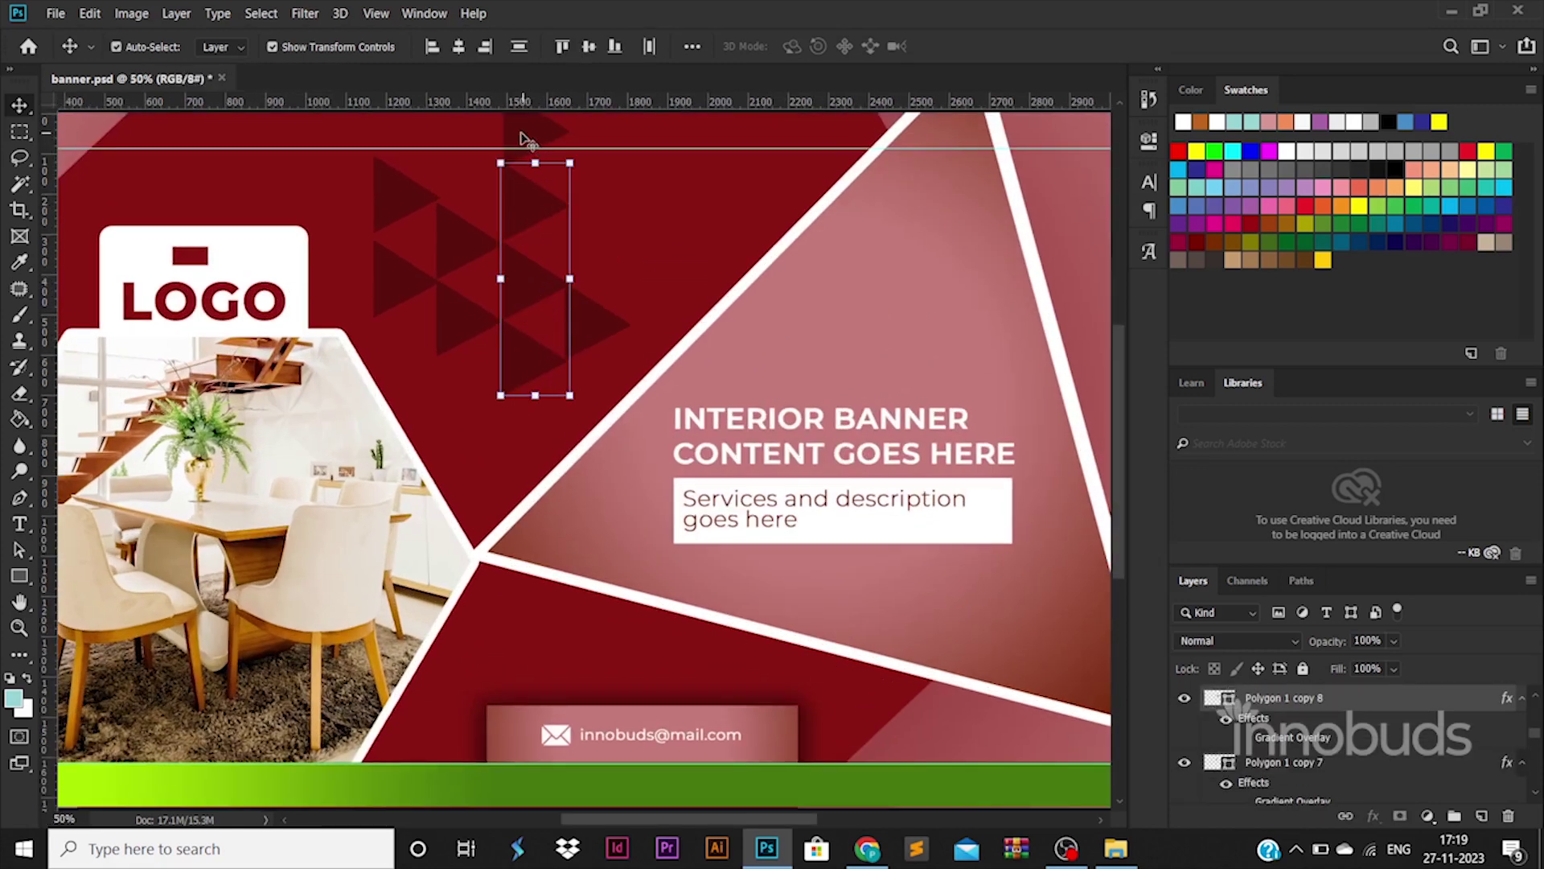
pyautogui.keyDown('ctrl'); pyautogui.keyDown('shift'); pyautogui.click(602, 322); pyautogui.keyUp('shift'); pyautogui.keyUp('ctrl')
pyautogui.keyDown('ctrl'); pyautogui.keyDown('shift'); pyautogui.click(454, 309); pyautogui.keyUp('shift'); pyautogui.keyUp('ctrl')
pyautogui.keyDown('ctrl'); pyautogui.keyDown('shift'); pyautogui.click(415, 221); pyautogui.keyUp('shift'); pyautogui.keyUp('ctrl')
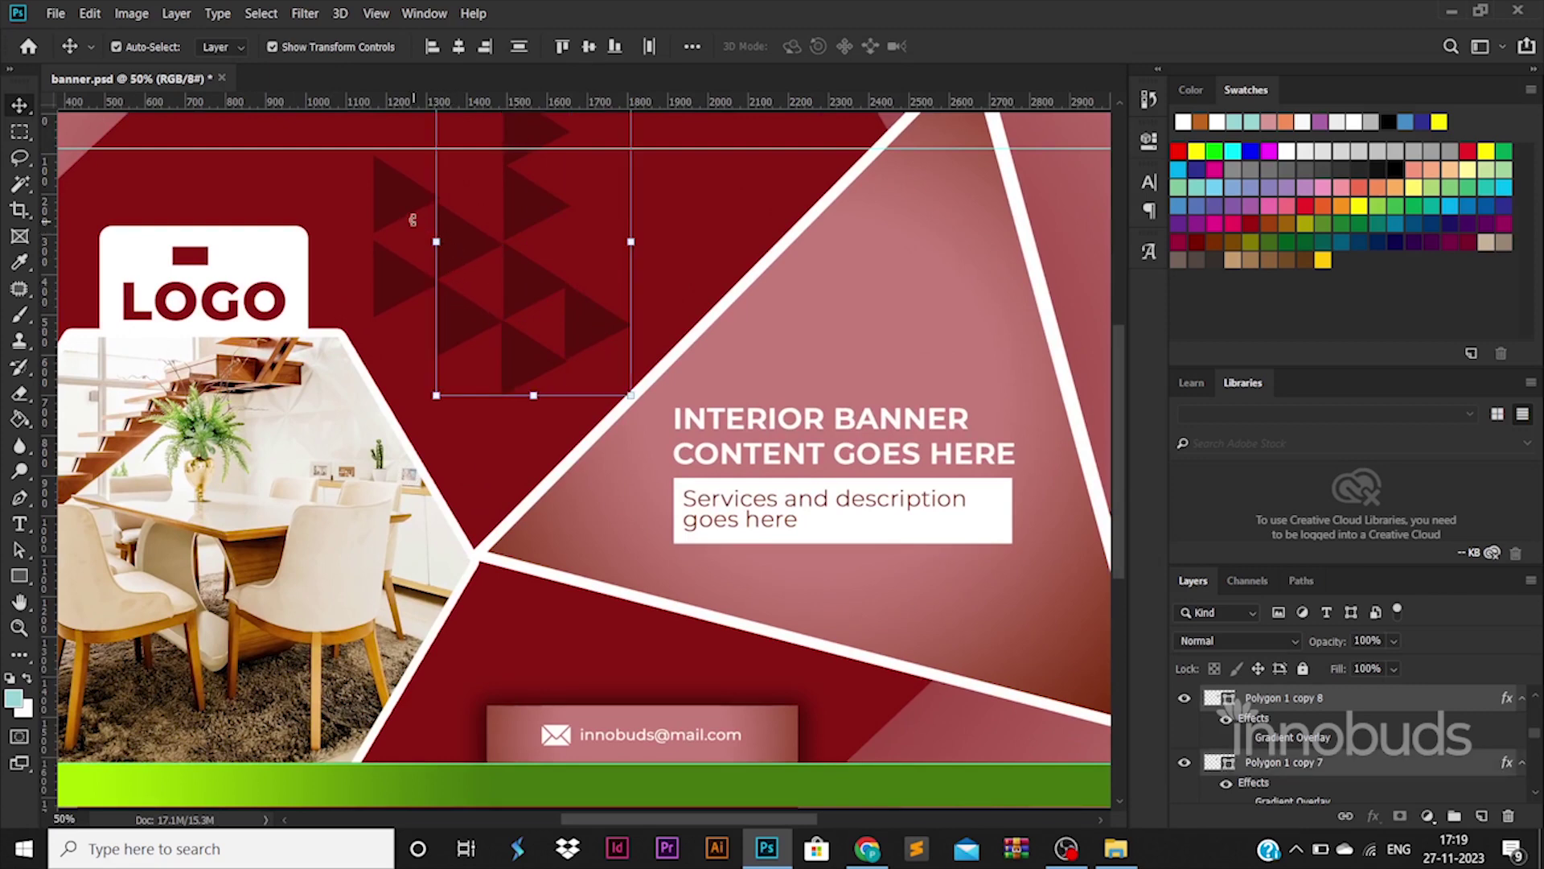
pyautogui.keyDown('ctrl'); pyautogui.keyDown('shift'); pyautogui.click(401, 284); pyautogui.keyUp('shift'); pyautogui.keyUp('ctrl')
pyautogui.scroll(-3, 400, 284)
pyautogui.moveTo(538, 362)
pyautogui.mouseDown()
pyautogui.moveTo(957, 469)
pyautogui.moveTo(939, 470)
pyautogui.mouseUp()
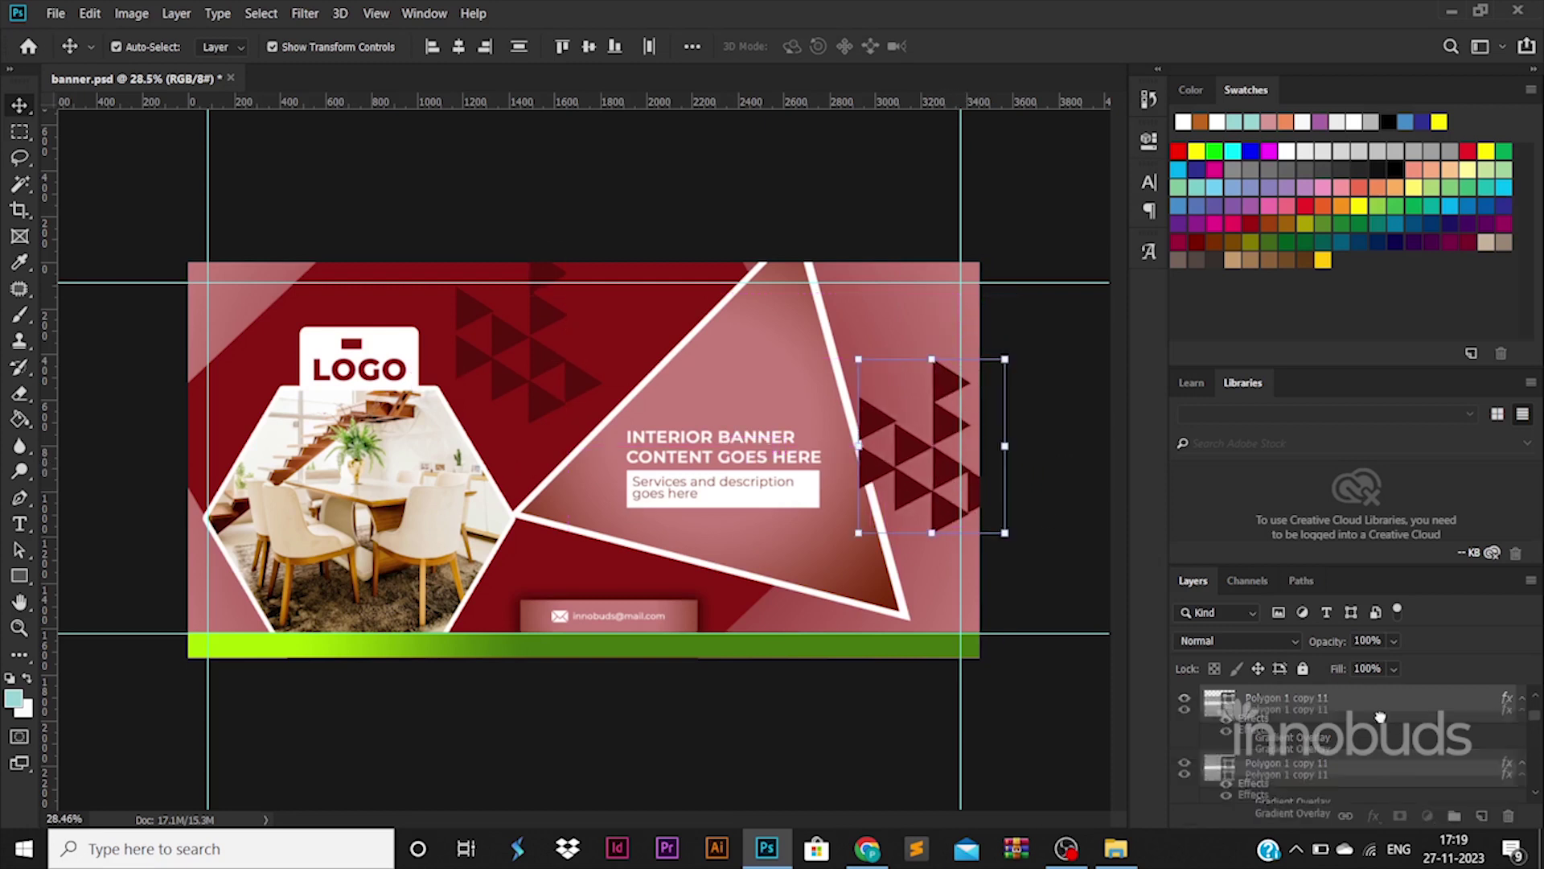
# - Duplicate another triangle to fill out the right-hand cluster
pyautogui.click(1371, 752)
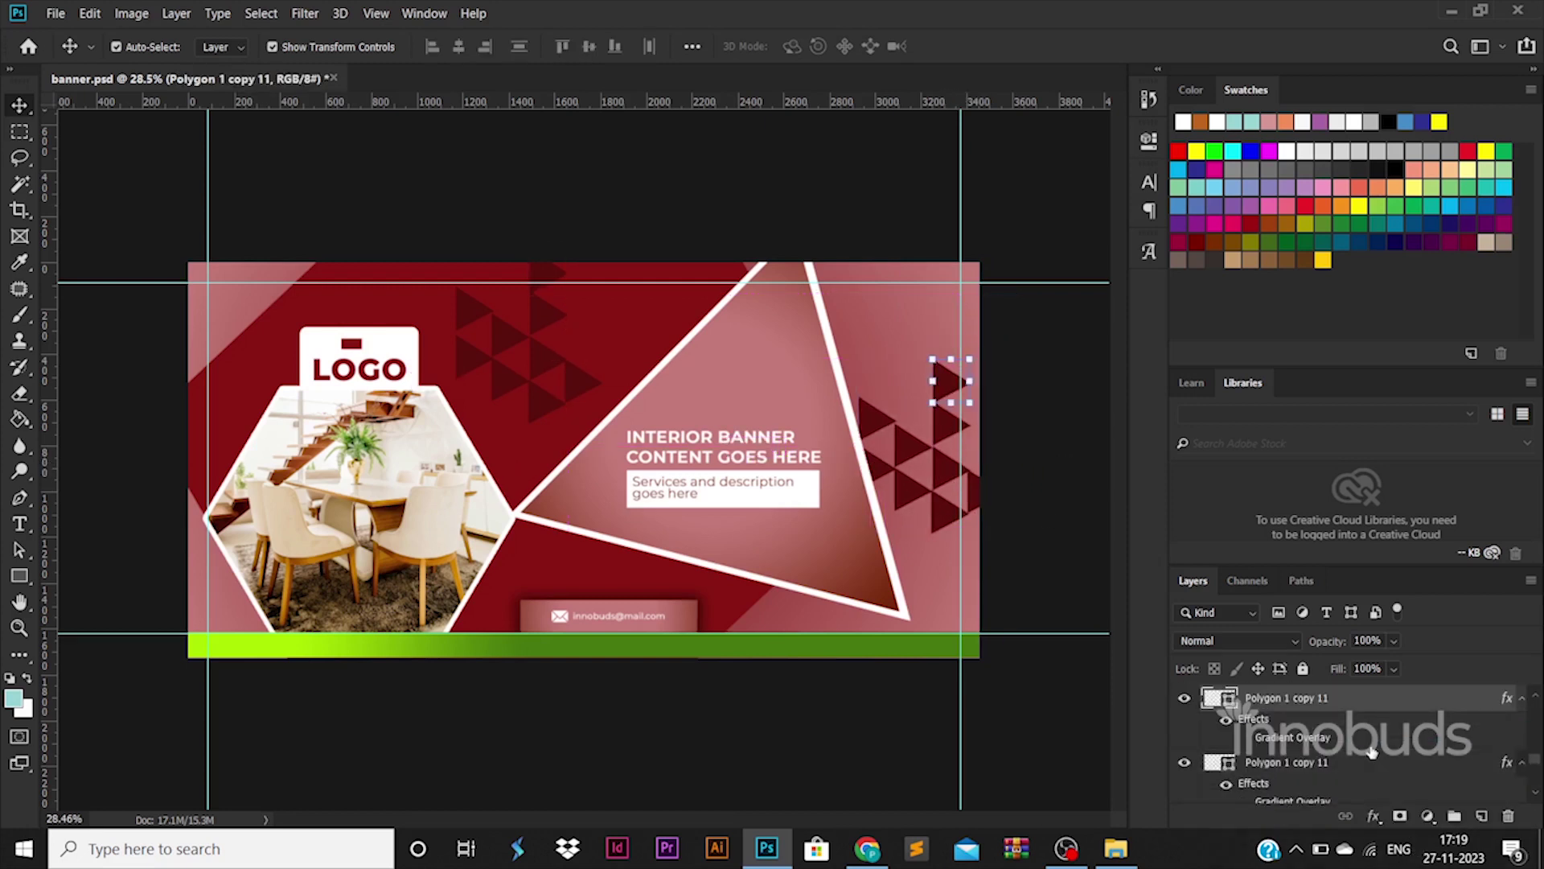
pyautogui.click(1085, 497)
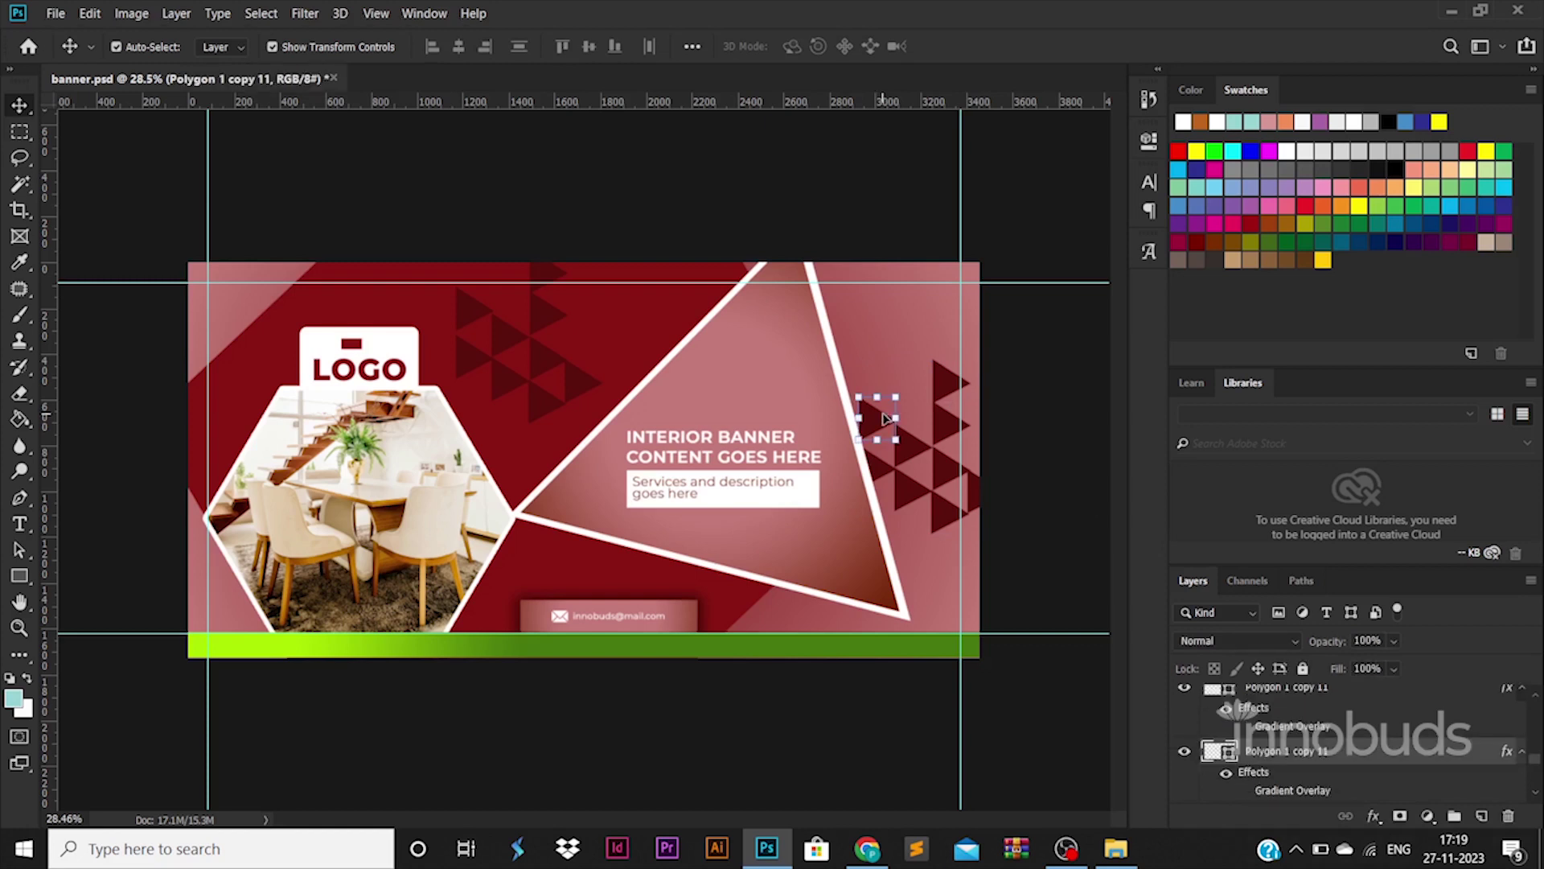
pyautogui.moveTo(883, 419); pyautogui.dragTo(915, 398)
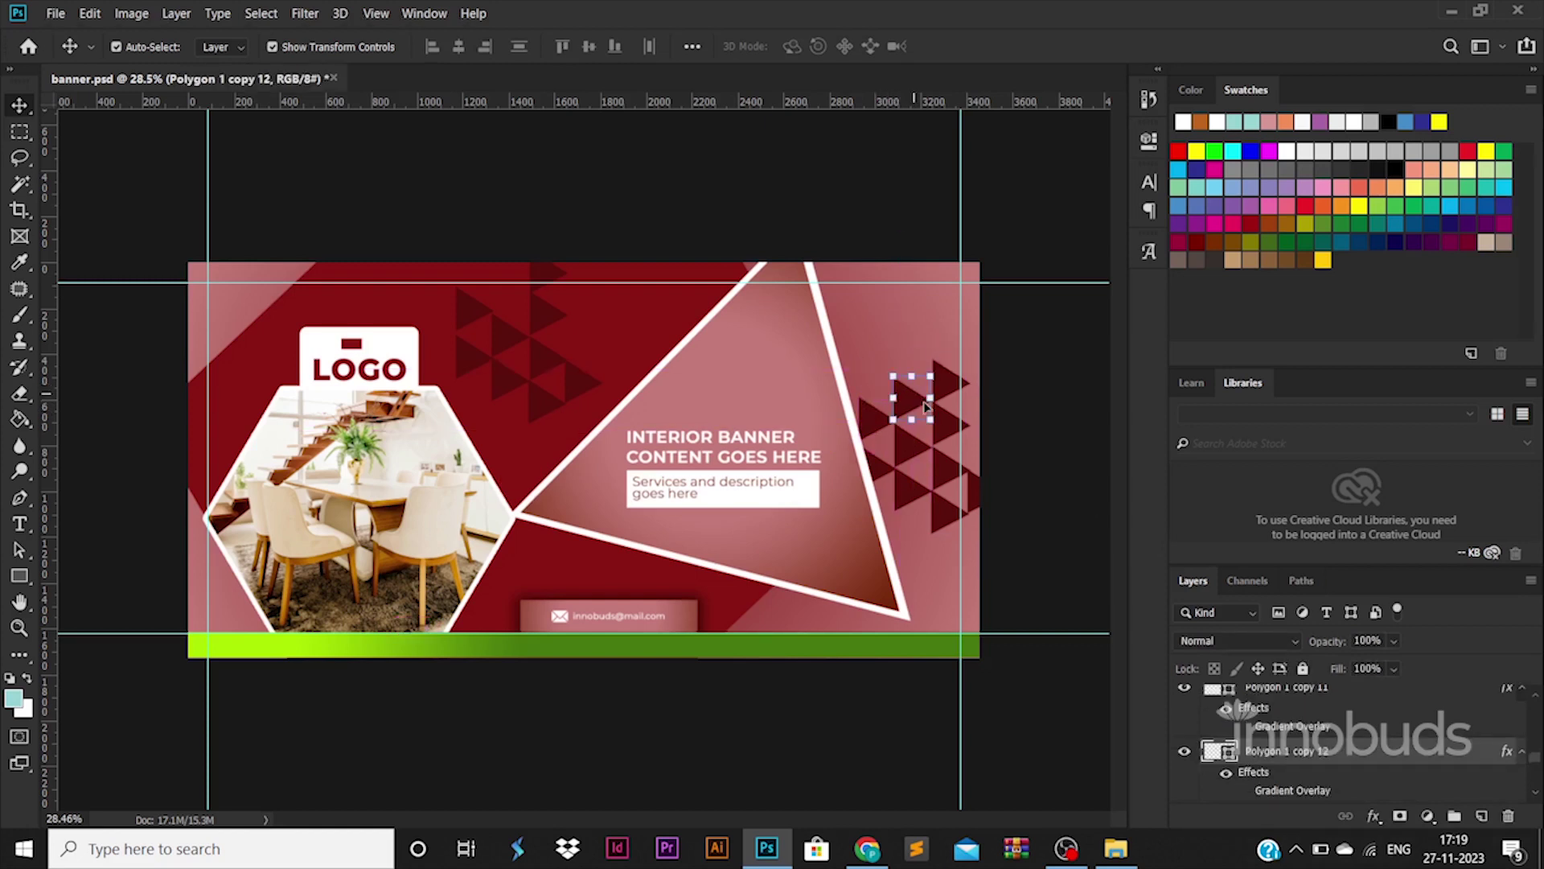
pyautogui.click(996, 460)
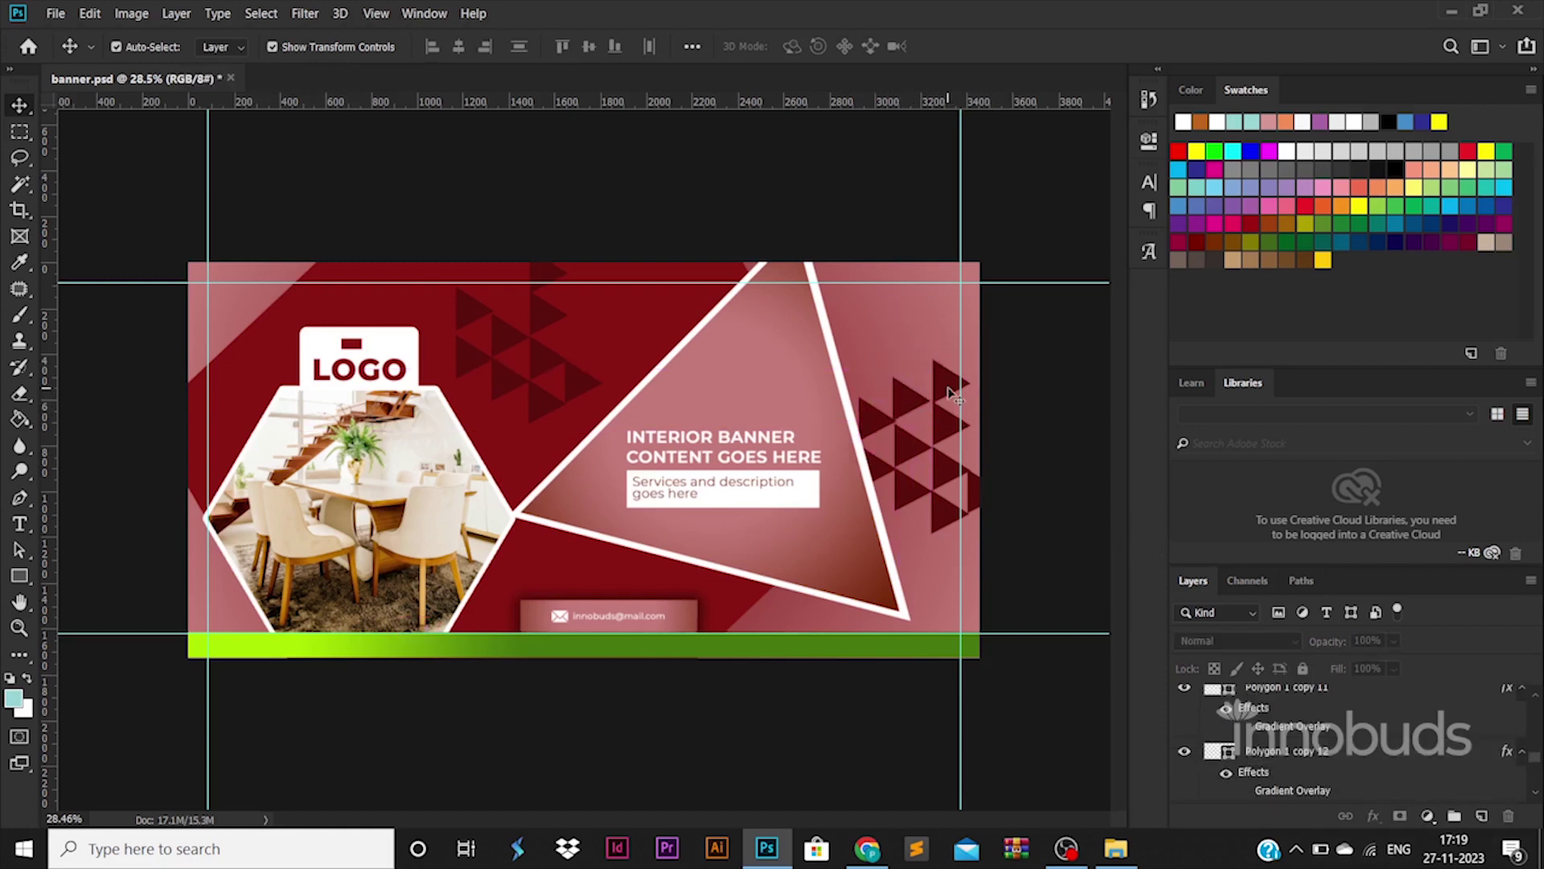
pyautogui.click(952, 395)
pyautogui.scroll(-3, 1440, 749)
pyautogui.scroll(-3, 1439, 748)
pyautogui.click(1438, 744)
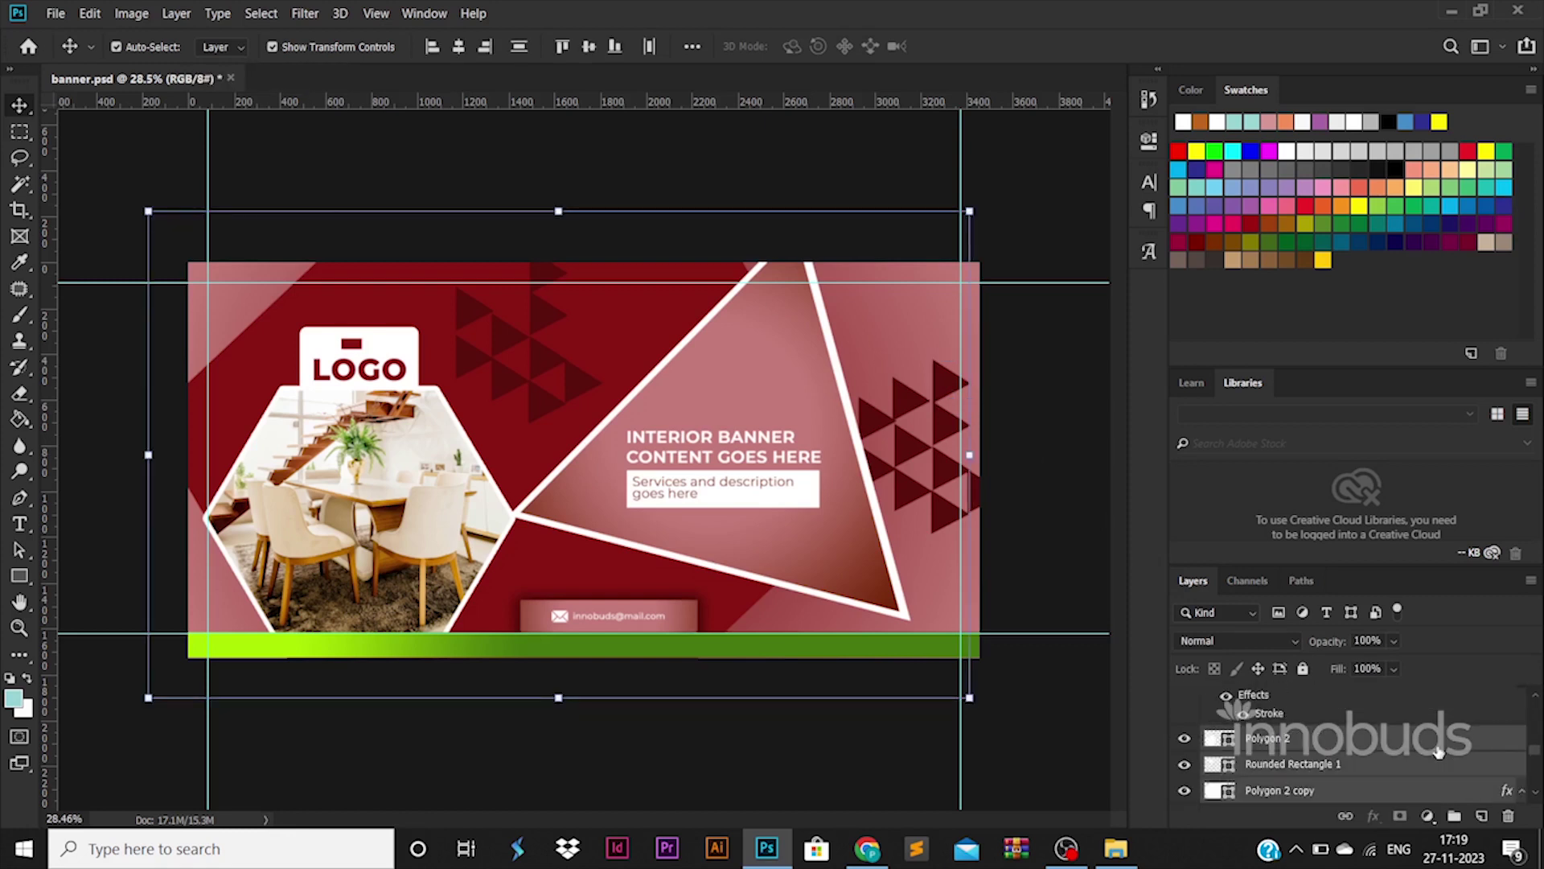
# - Select the right cluster's triangles, adjust them with Free Transform, and set their opacity to 50%
pyautogui.click(890, 422)
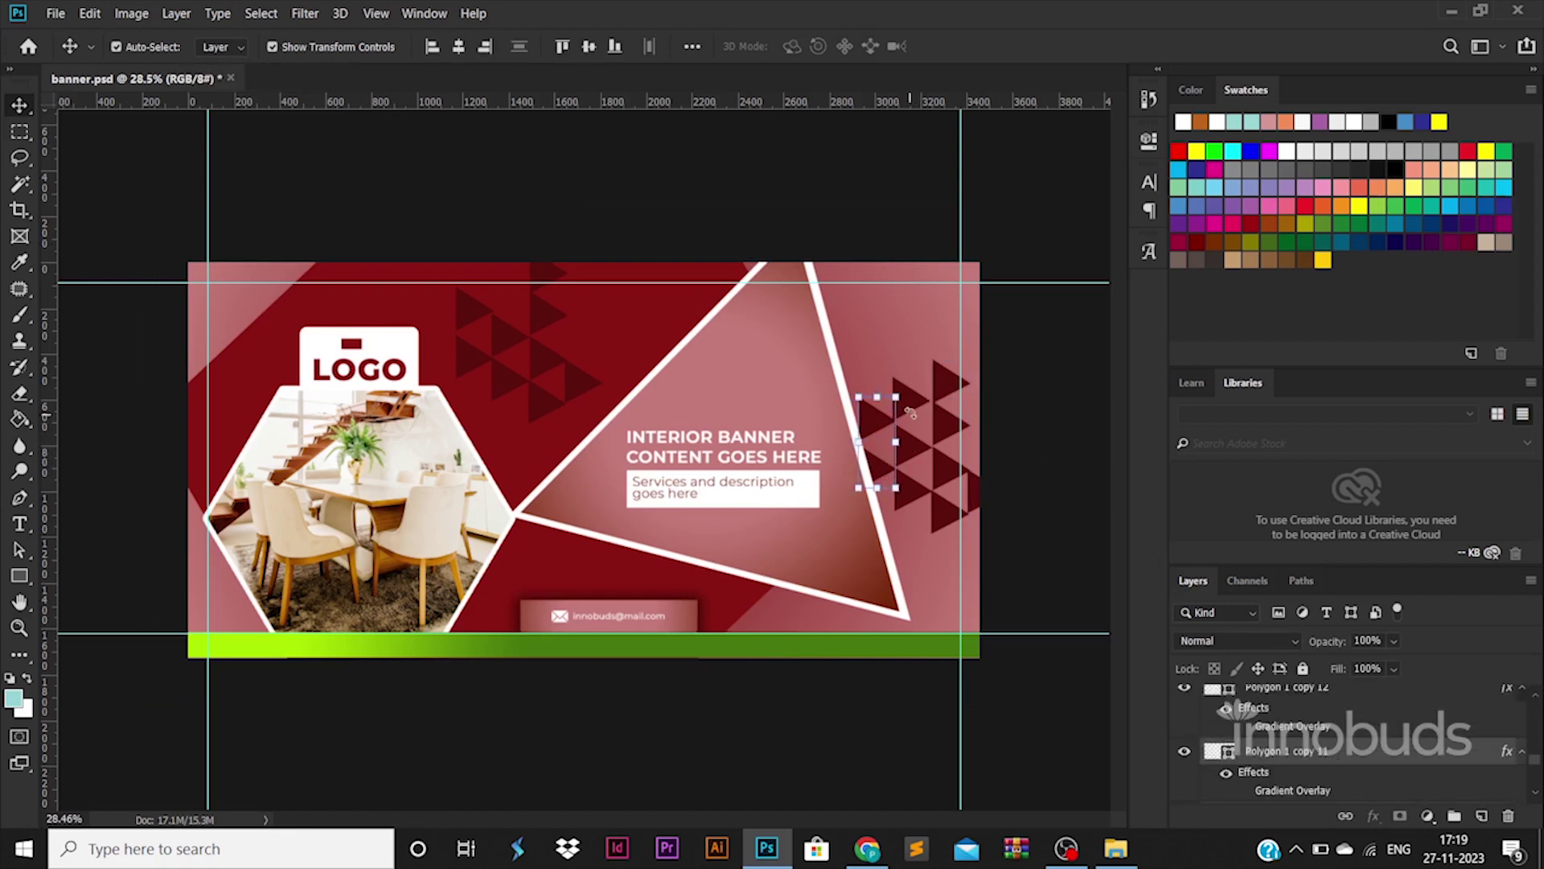
pyautogui.click(942, 392)
pyautogui.keyDown('shift'); pyautogui.click(945, 467); pyautogui.keyUp('shift')
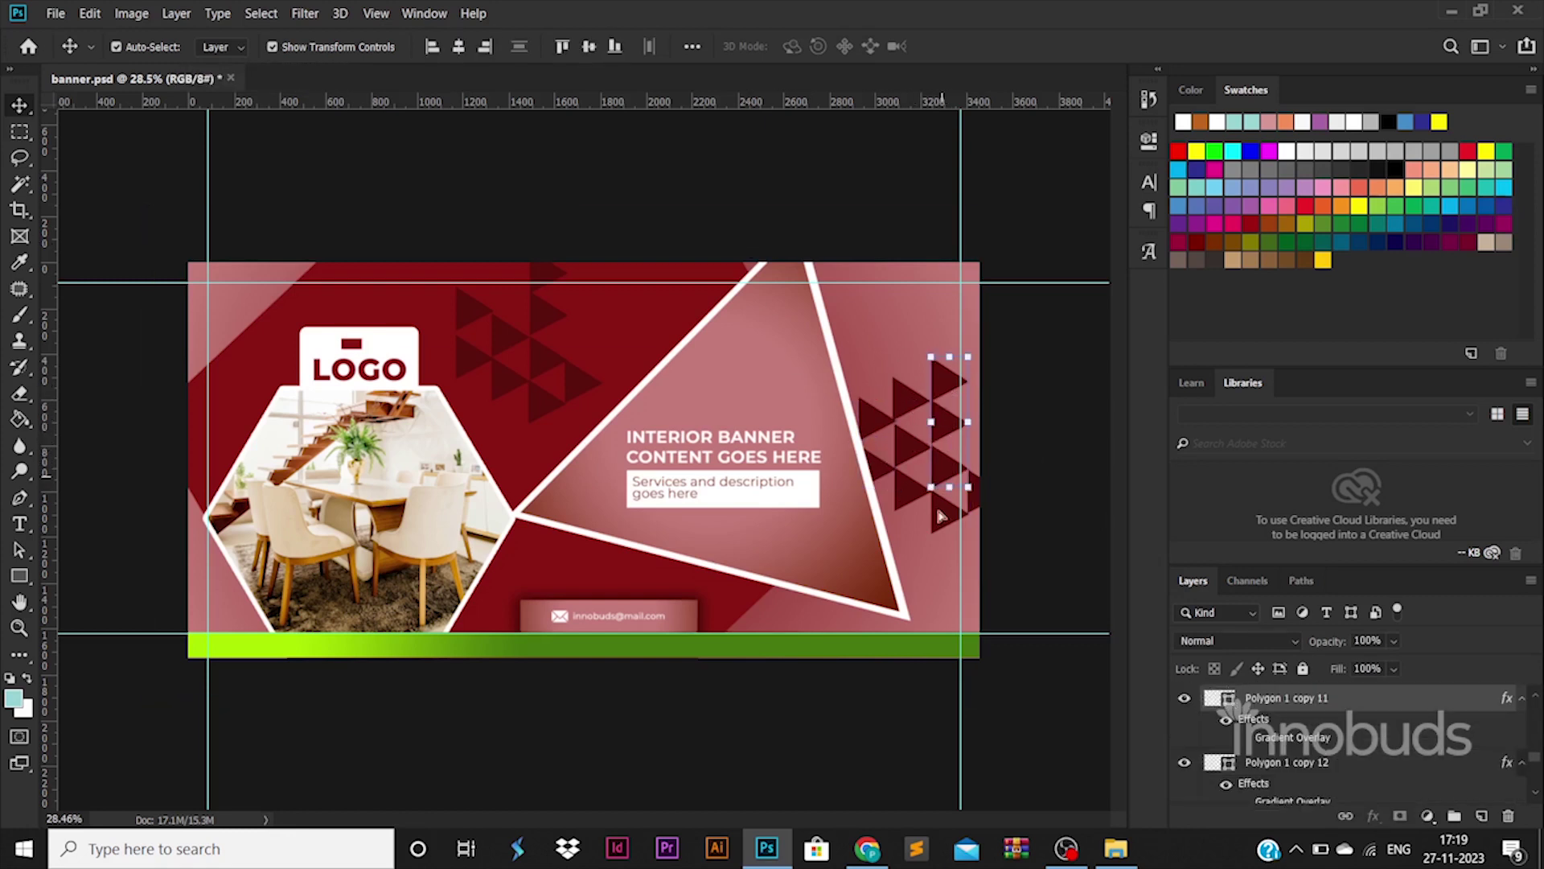
pyautogui.hotkey('ctrl', 't')
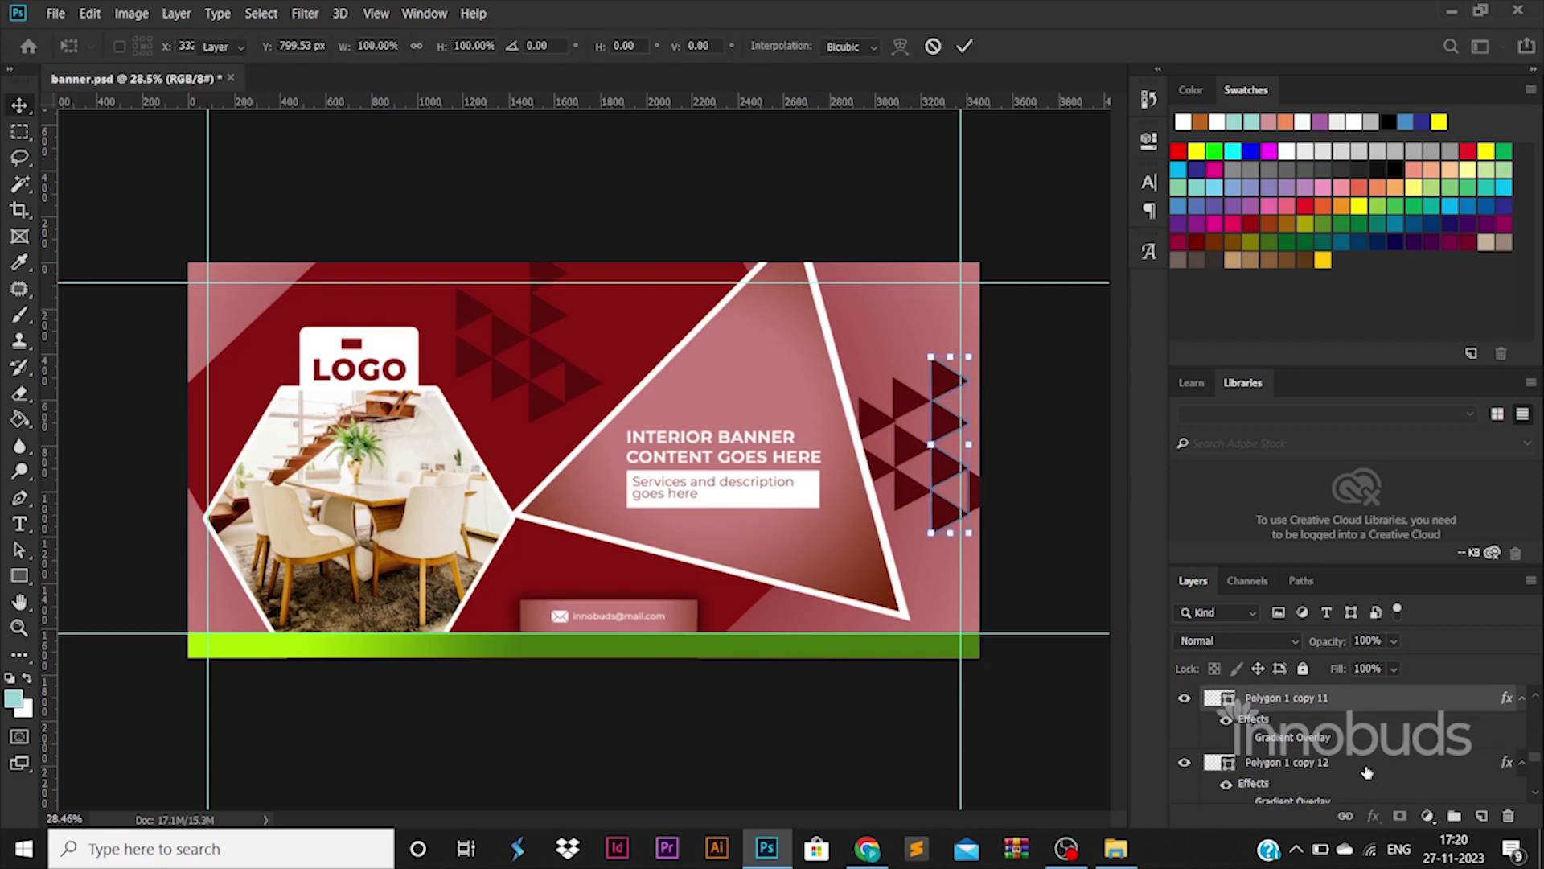
pyautogui.keyDown('shift'); pyautogui.click(1368, 771); pyautogui.keyUp('shift')
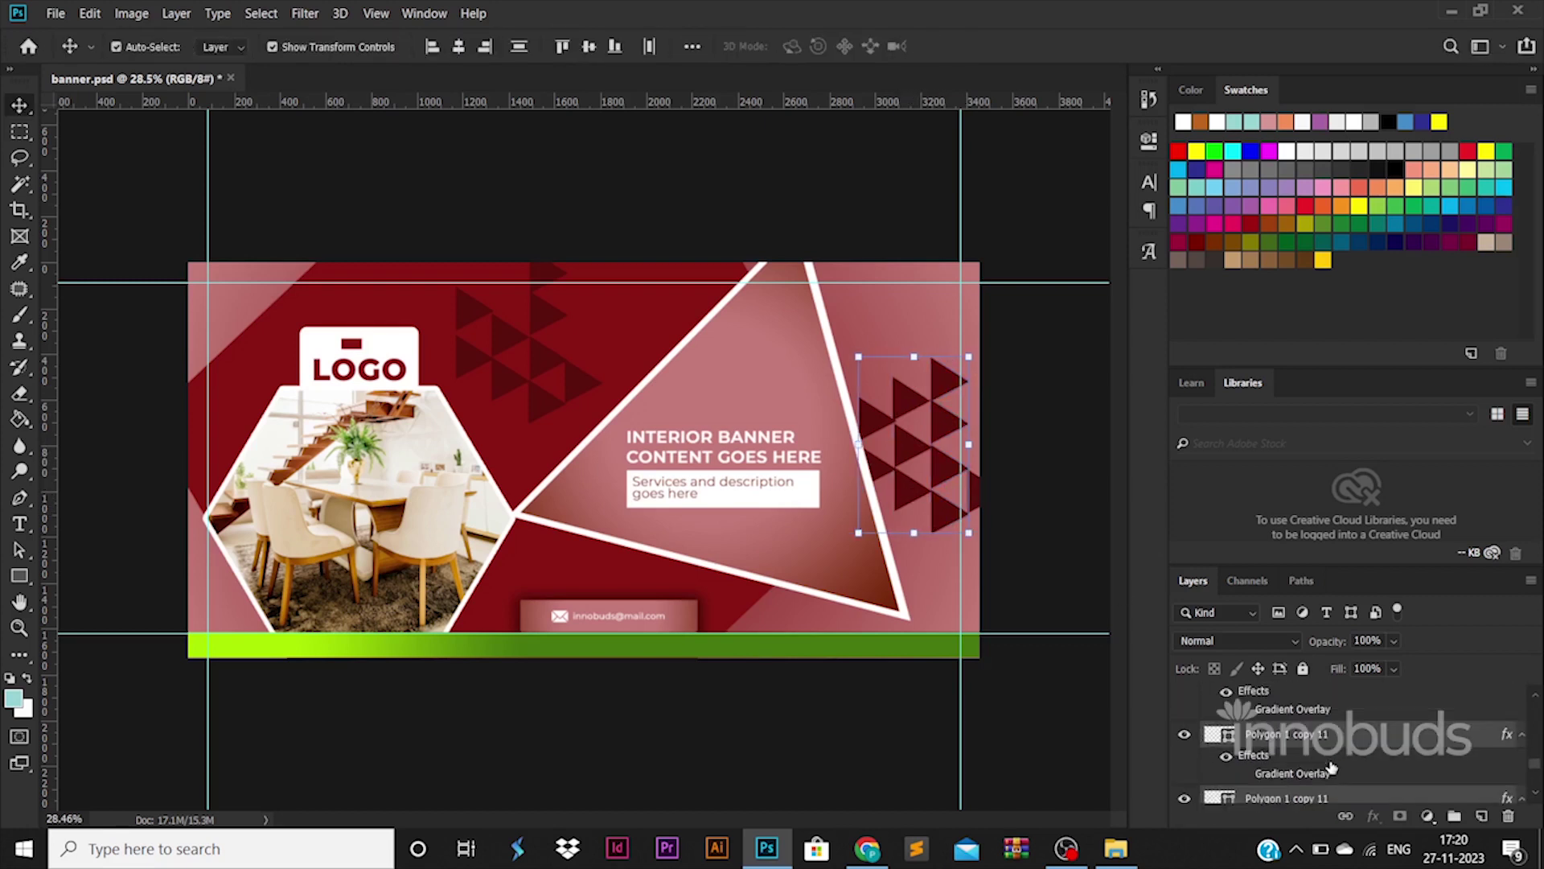
pyautogui.scroll(-1, 1332, 768)
pyautogui.moveTo(1331, 647); pyautogui.dragTo(1311, 647)
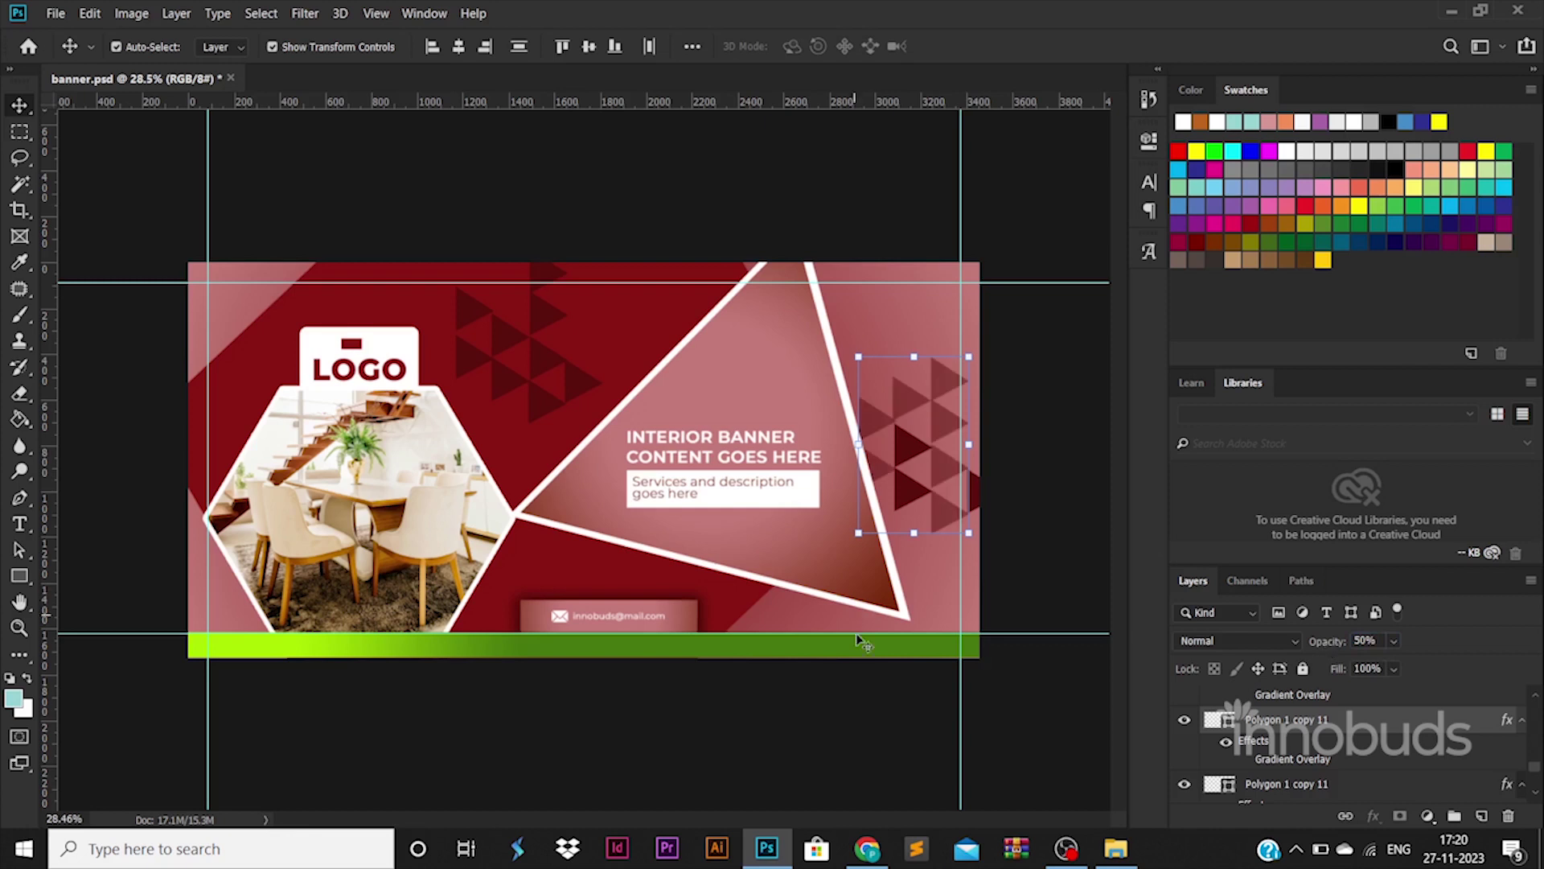
pyautogui.click(1092, 735)
pyautogui.scroll(-1, 1091, 735)
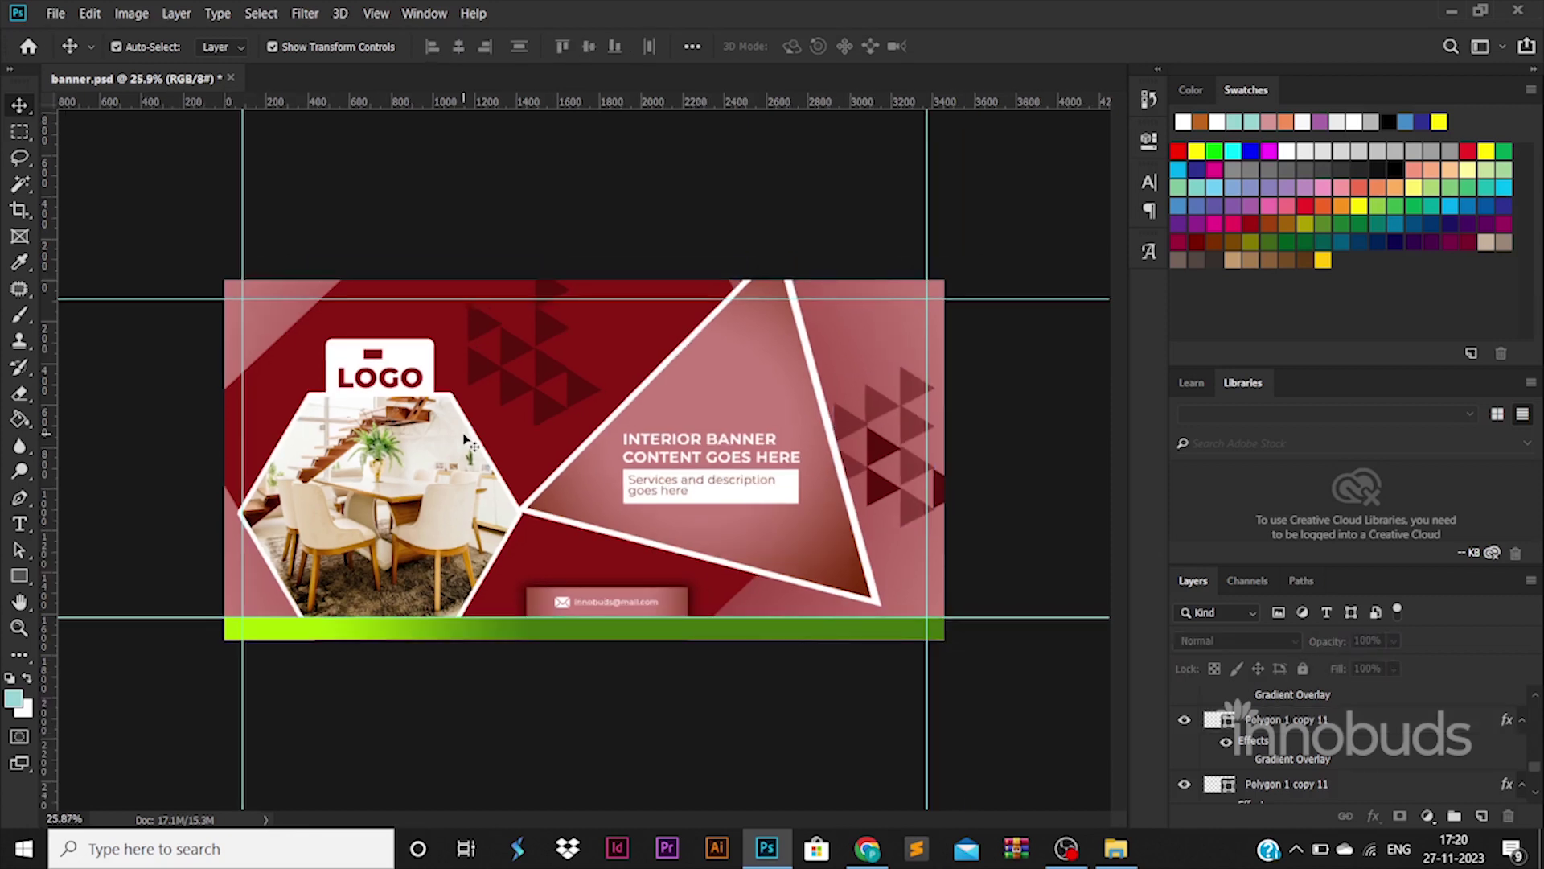
# - Nudge the small red bar above LOGO and save the document
pyautogui.click(375, 355)
pyautogui.click(666, 713)
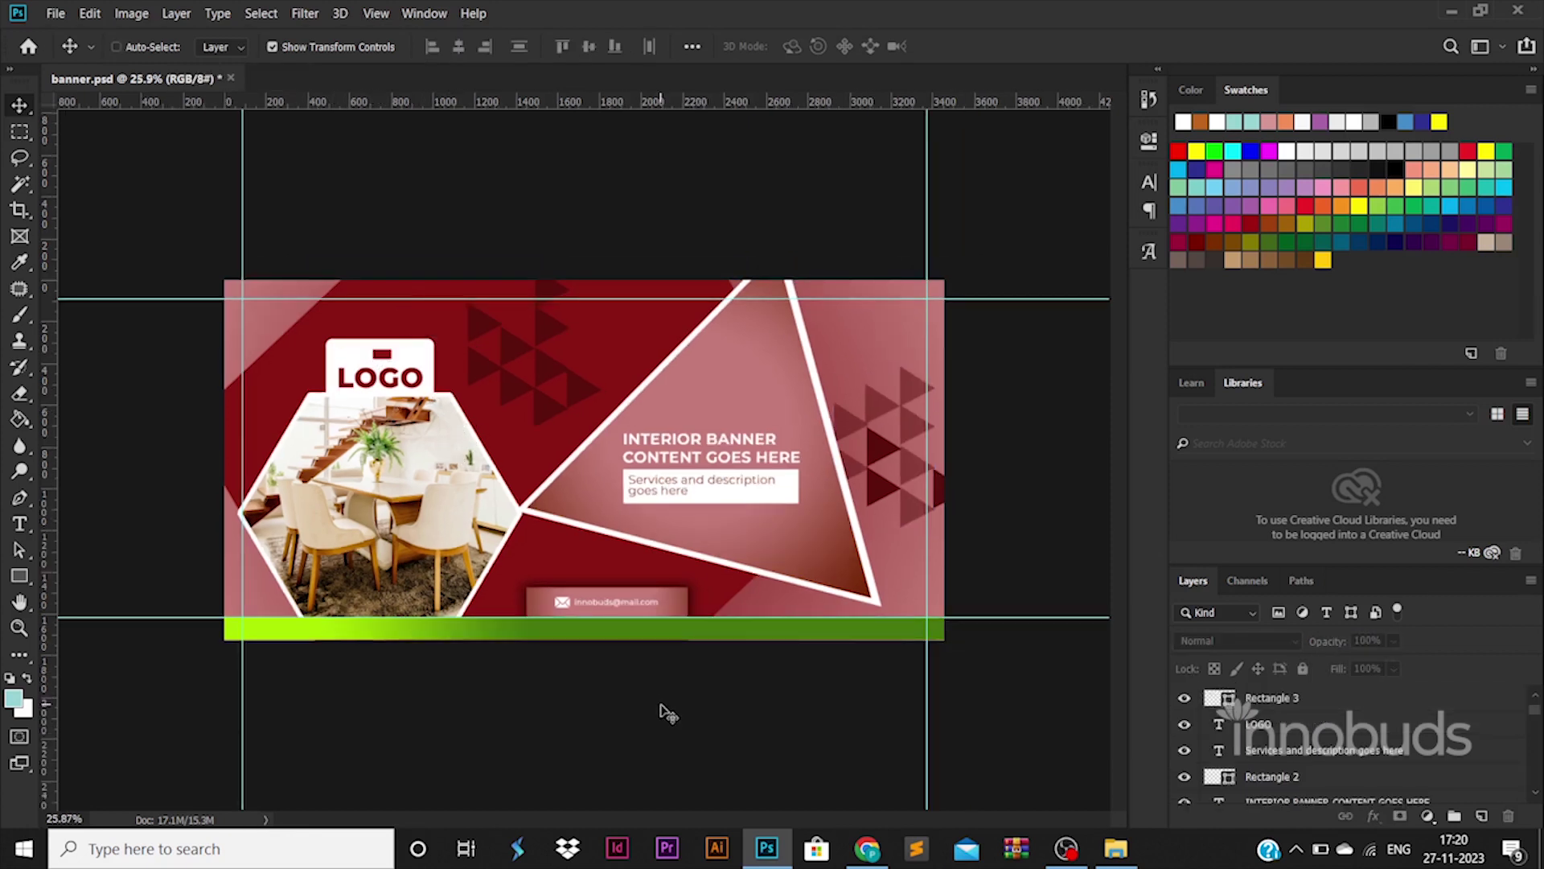
pyautogui.hotkey('ctrl', 's')
# - Scale the headline and description block up to about 113%, then about 108% wide
pyautogui.doubleClick(690, 436)
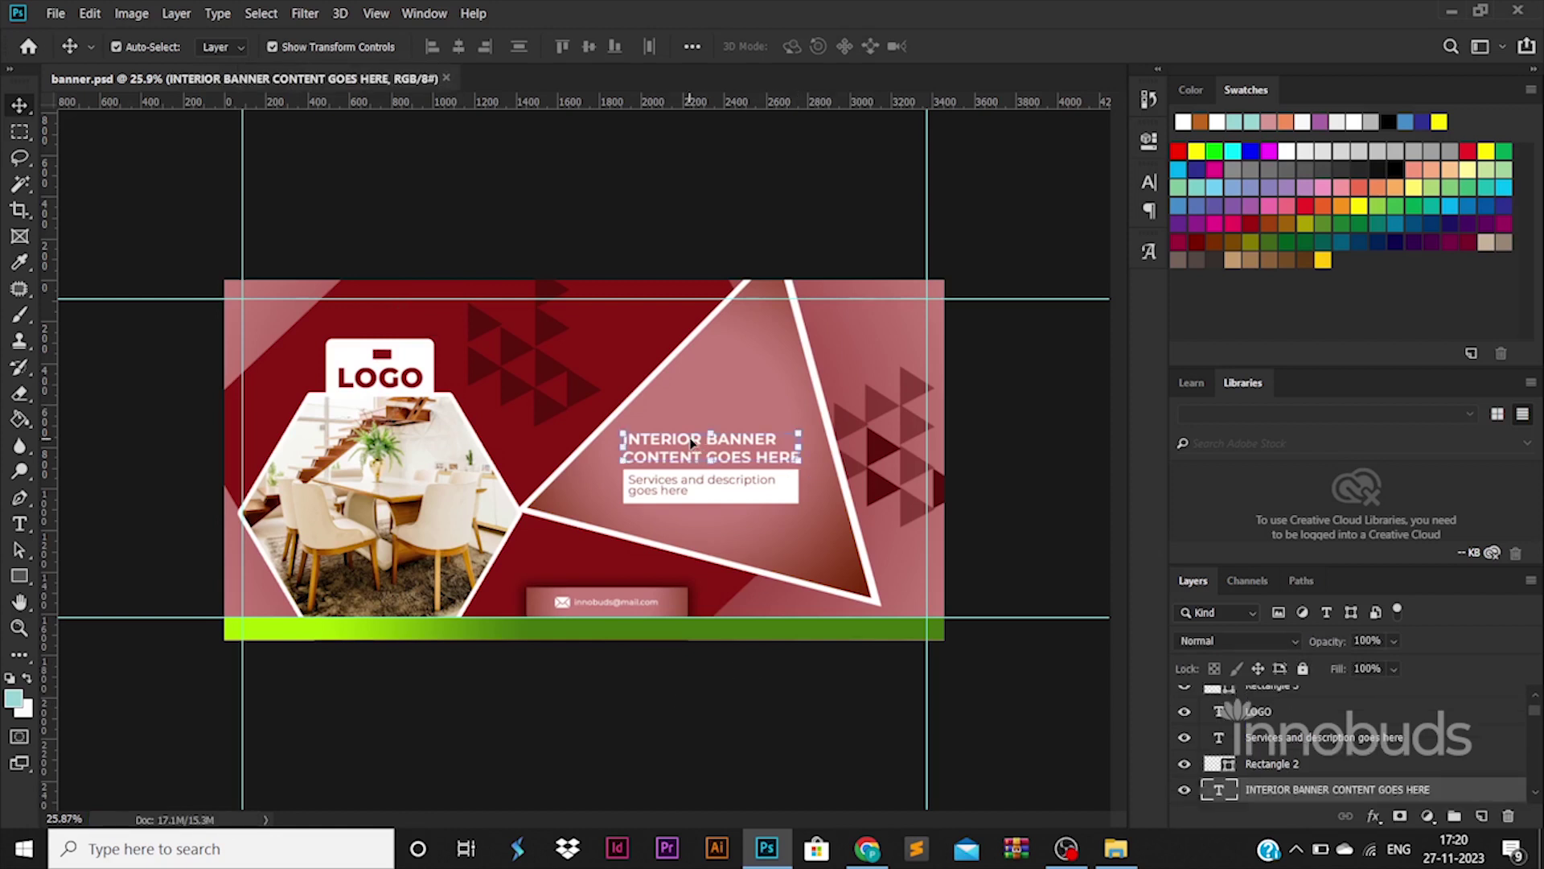
pyautogui.click(19, 106)
pyautogui.keyDown('shift'); pyautogui.click(708, 487); pyautogui.keyUp('shift')
pyautogui.moveTo(802, 467)
pyautogui.mouseDown()
pyautogui.moveTo(835, 467)
pyautogui.moveTo(812, 474)
pyautogui.mouseUp()
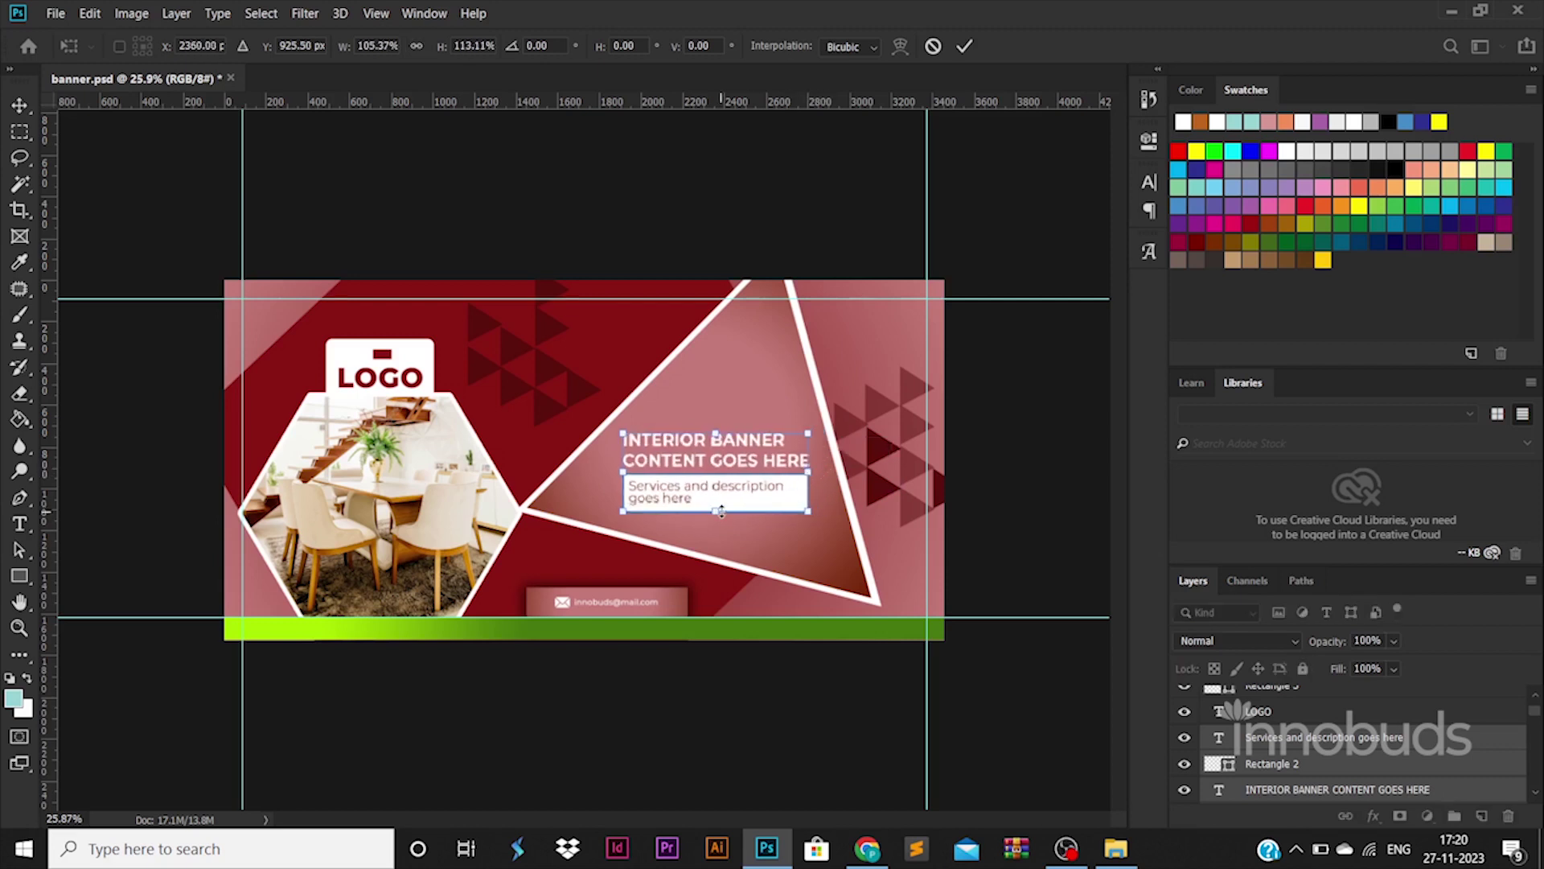
pyautogui.moveTo(721, 512); pyautogui.dragTo(615, 515)
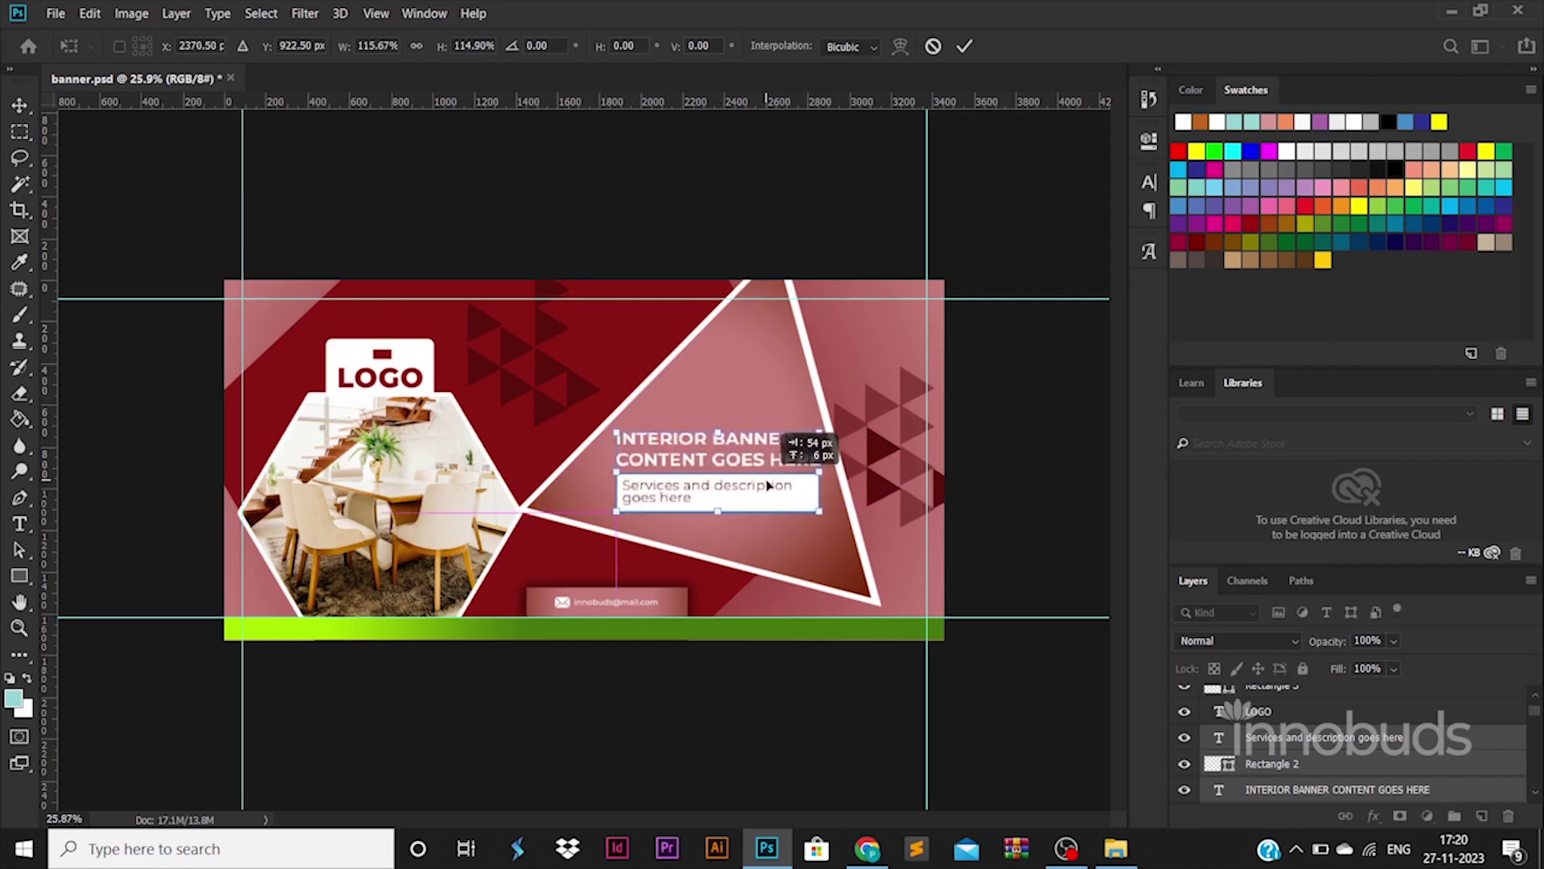
pyautogui.moveTo(809, 433); pyautogui.dragTo(801, 467)
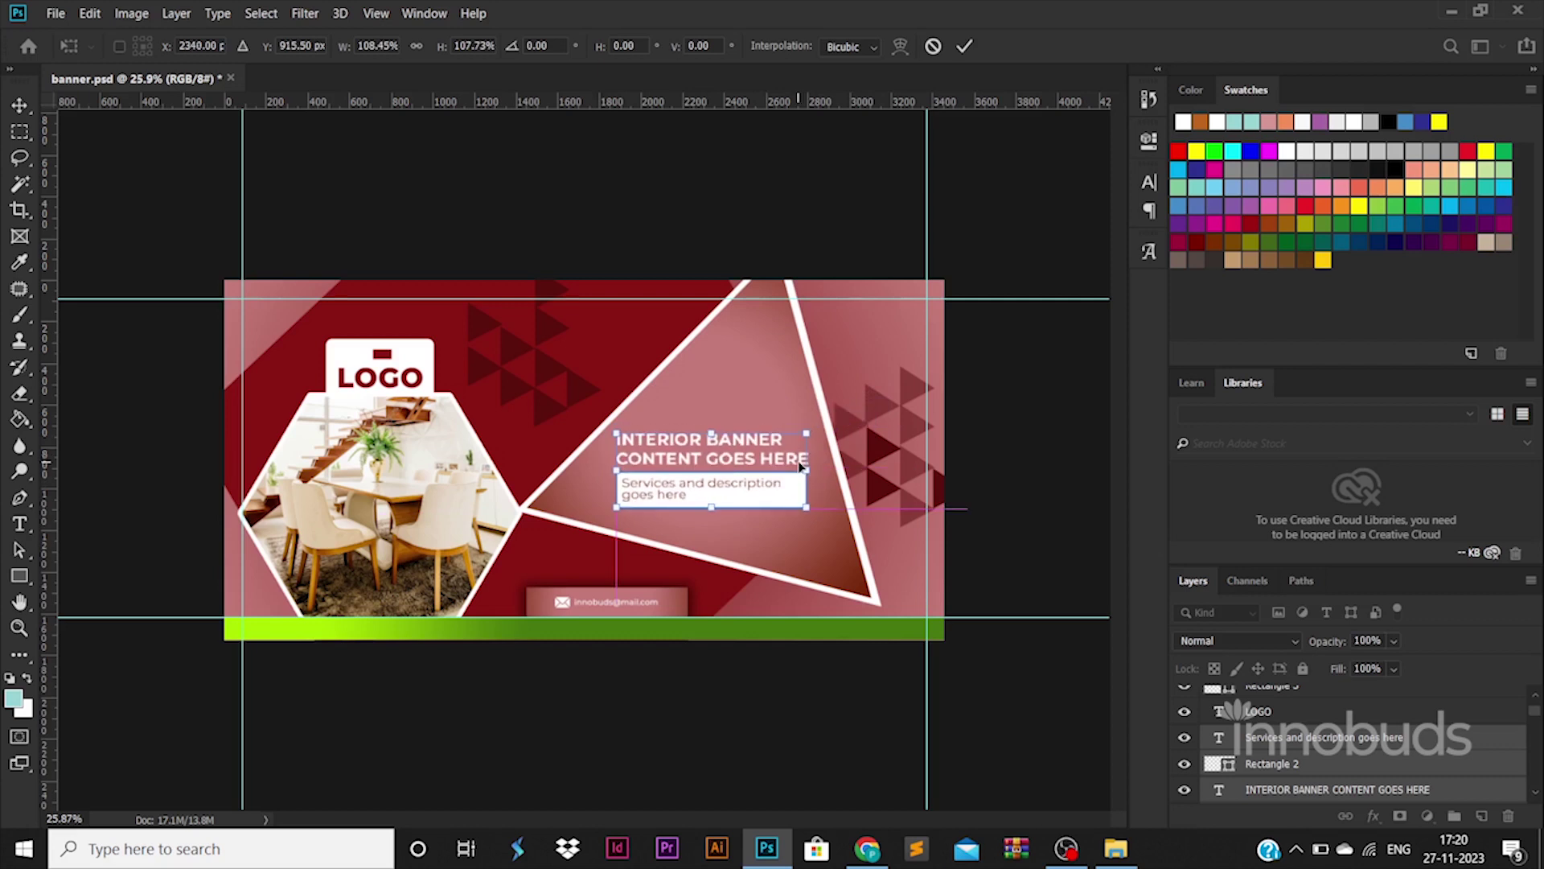
pyautogui.press('Return')
# - Set the INTERIOR BANNER CONTENT GOES HERE headline to Bold and save
pyautogui.doubleClick(1220, 789)
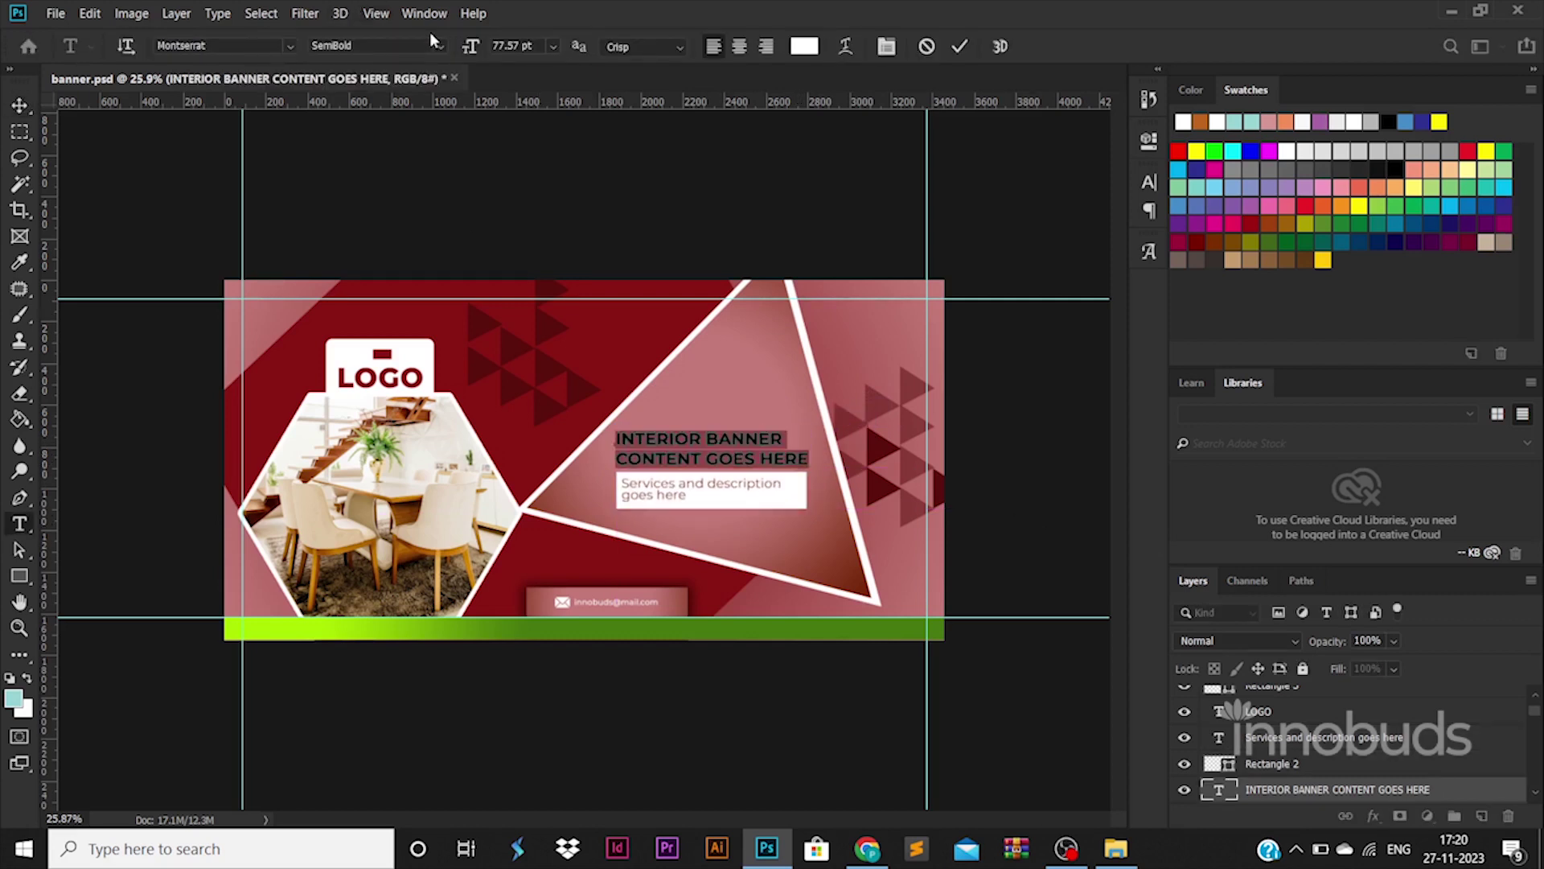
pyautogui.click(378, 46)
pyautogui.click(375, 259)
pyautogui.click(20, 105)
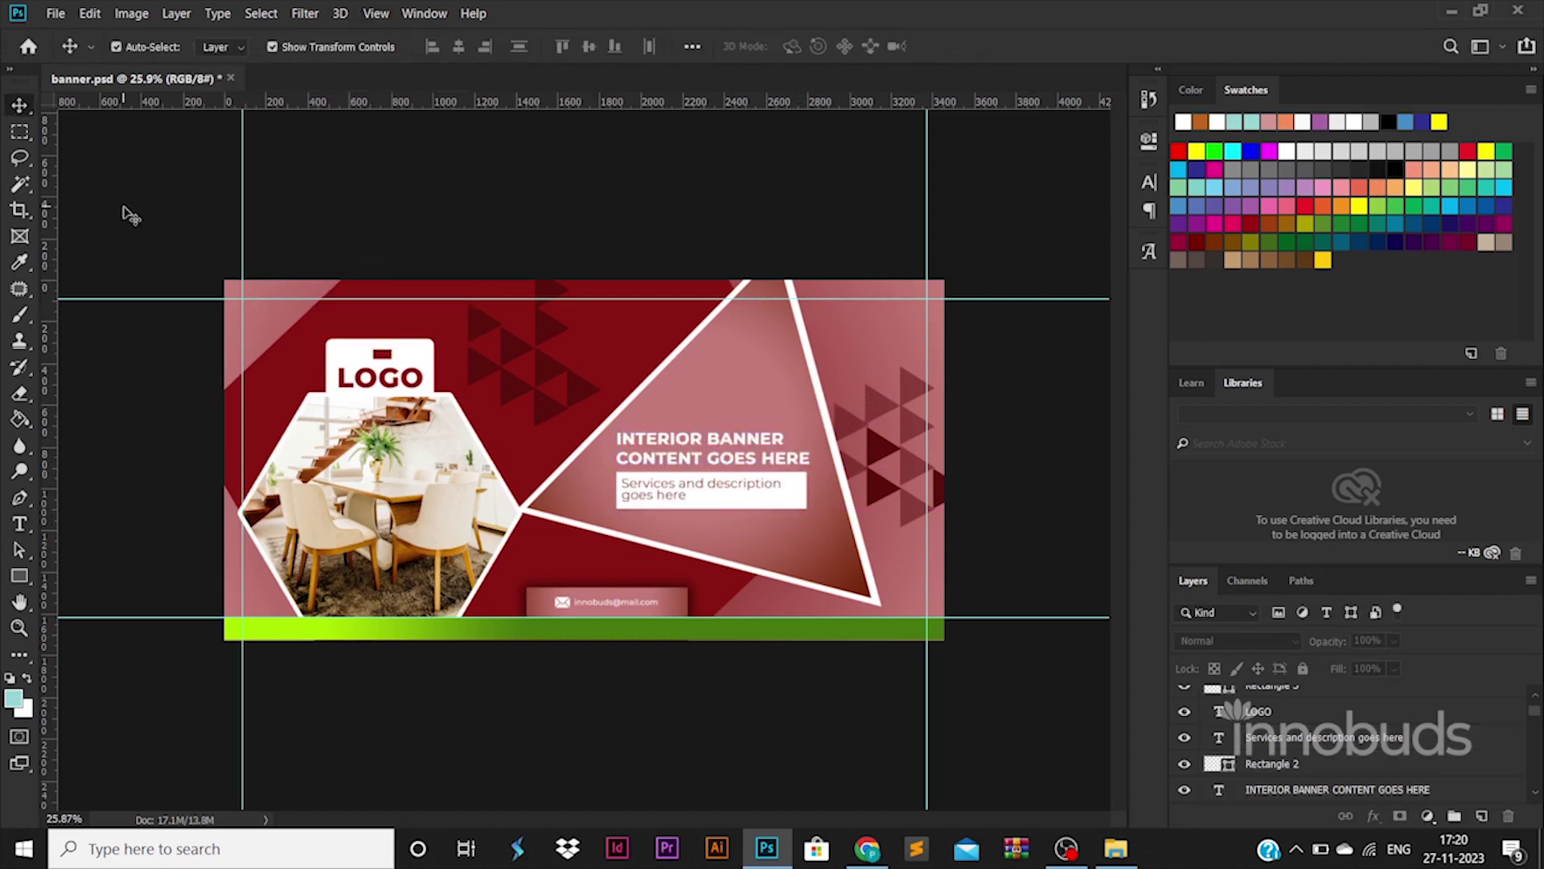
pyautogui.hotkey('ctrl', 's')
# - Save a Save for Web JPEG (High, quality 60) as banner.jpg in the 123 BANNER 019 folder
pyautogui.hotkey('ctrl', 'alt', 'shift', 's')
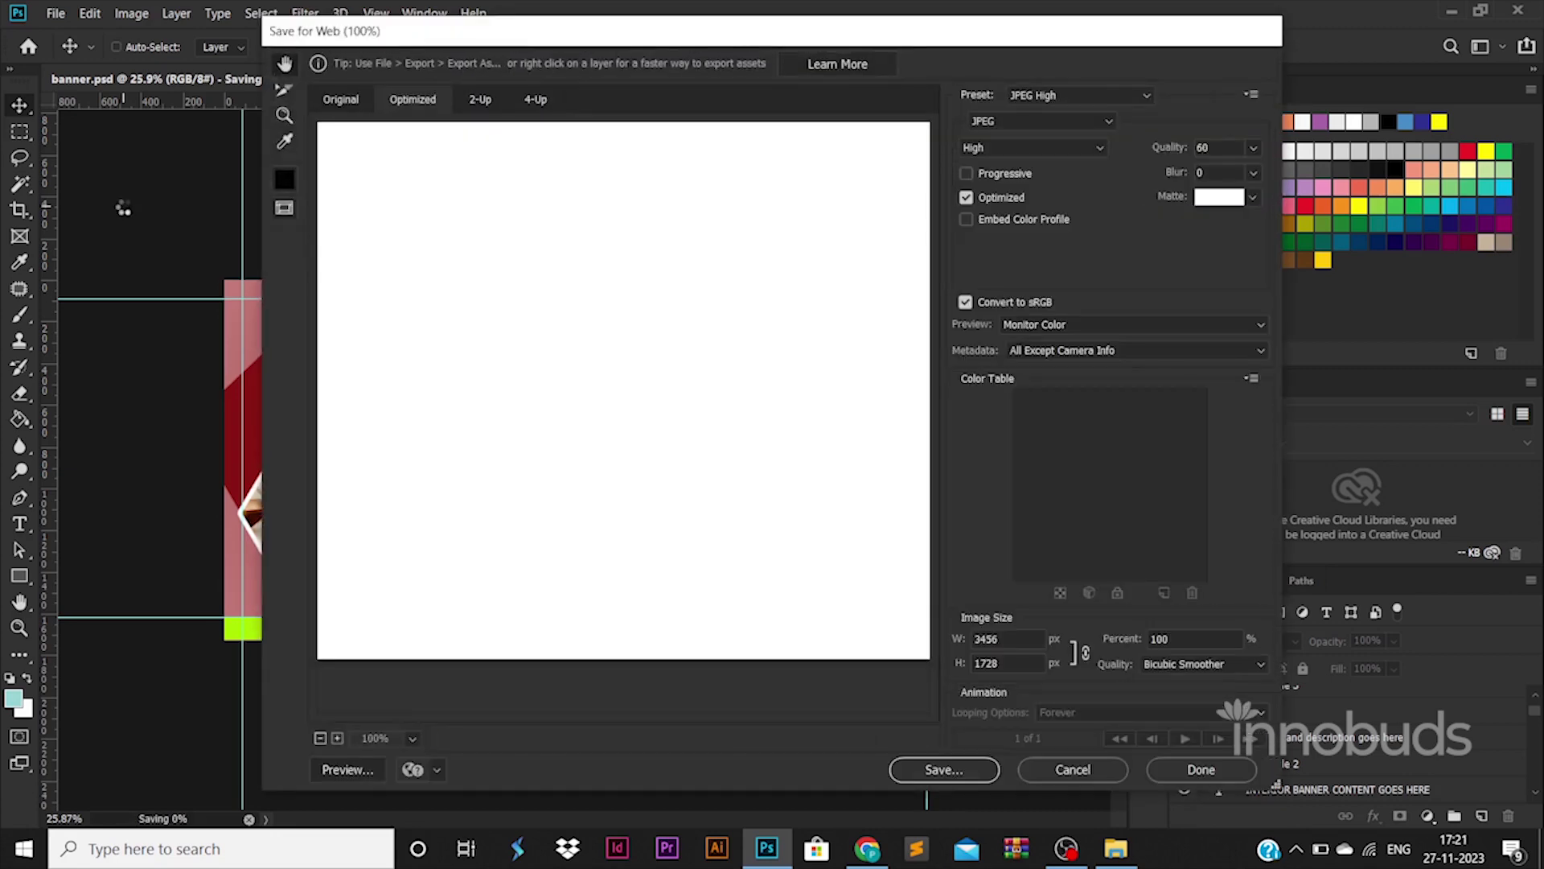
pyautogui.press('Return')
pyautogui.click(318, 52)
pyautogui.click(201, 485)
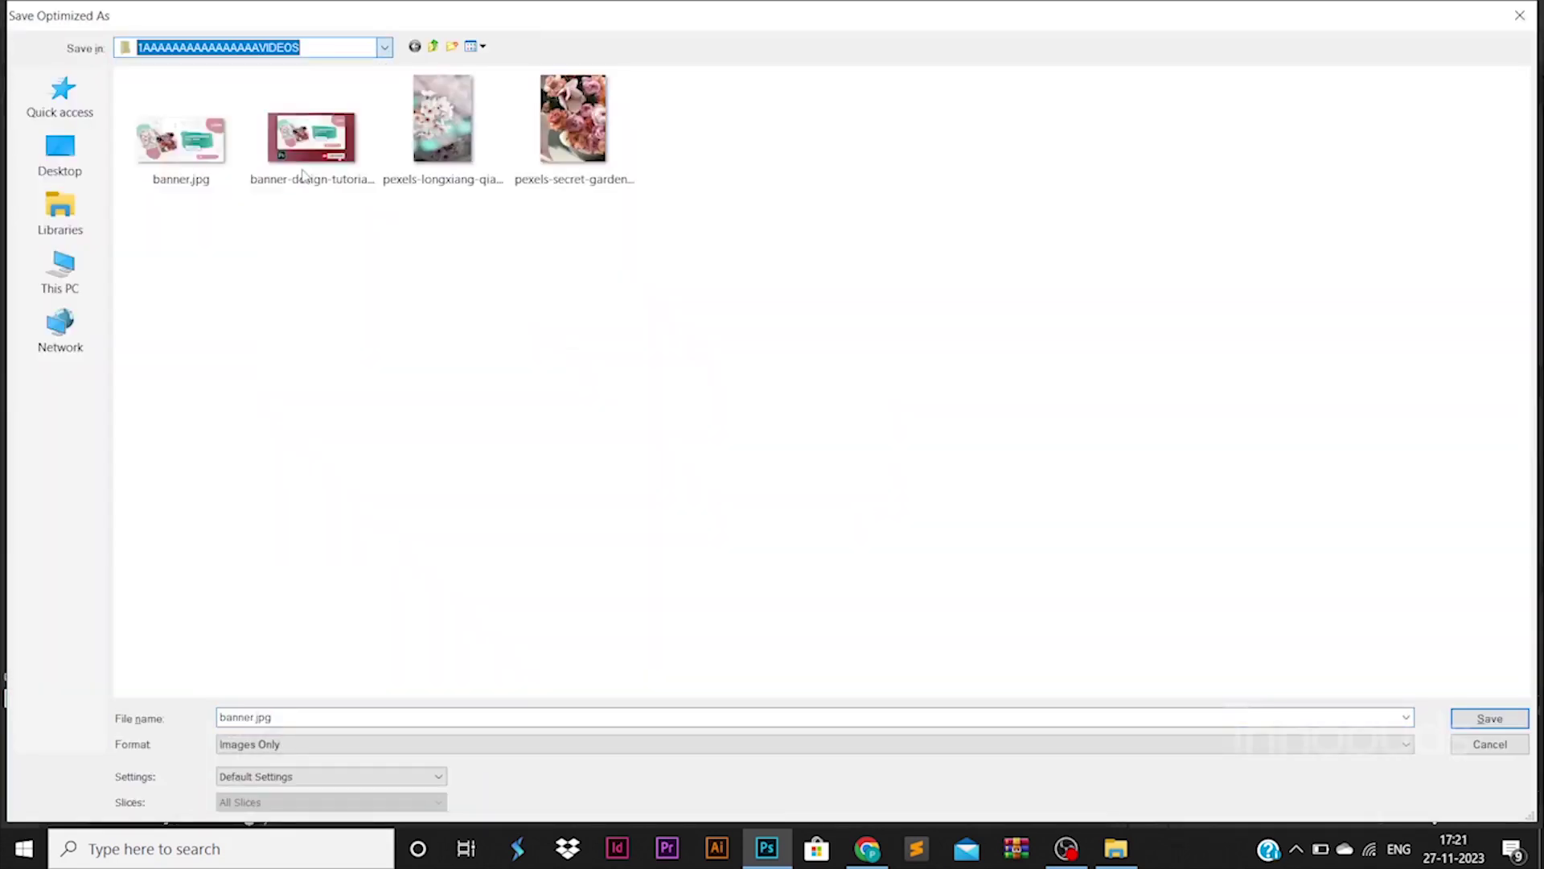
pyautogui.scroll(-2, 587, 563)
pyautogui.doubleClick(584, 611)
pyautogui.click(1488, 718)
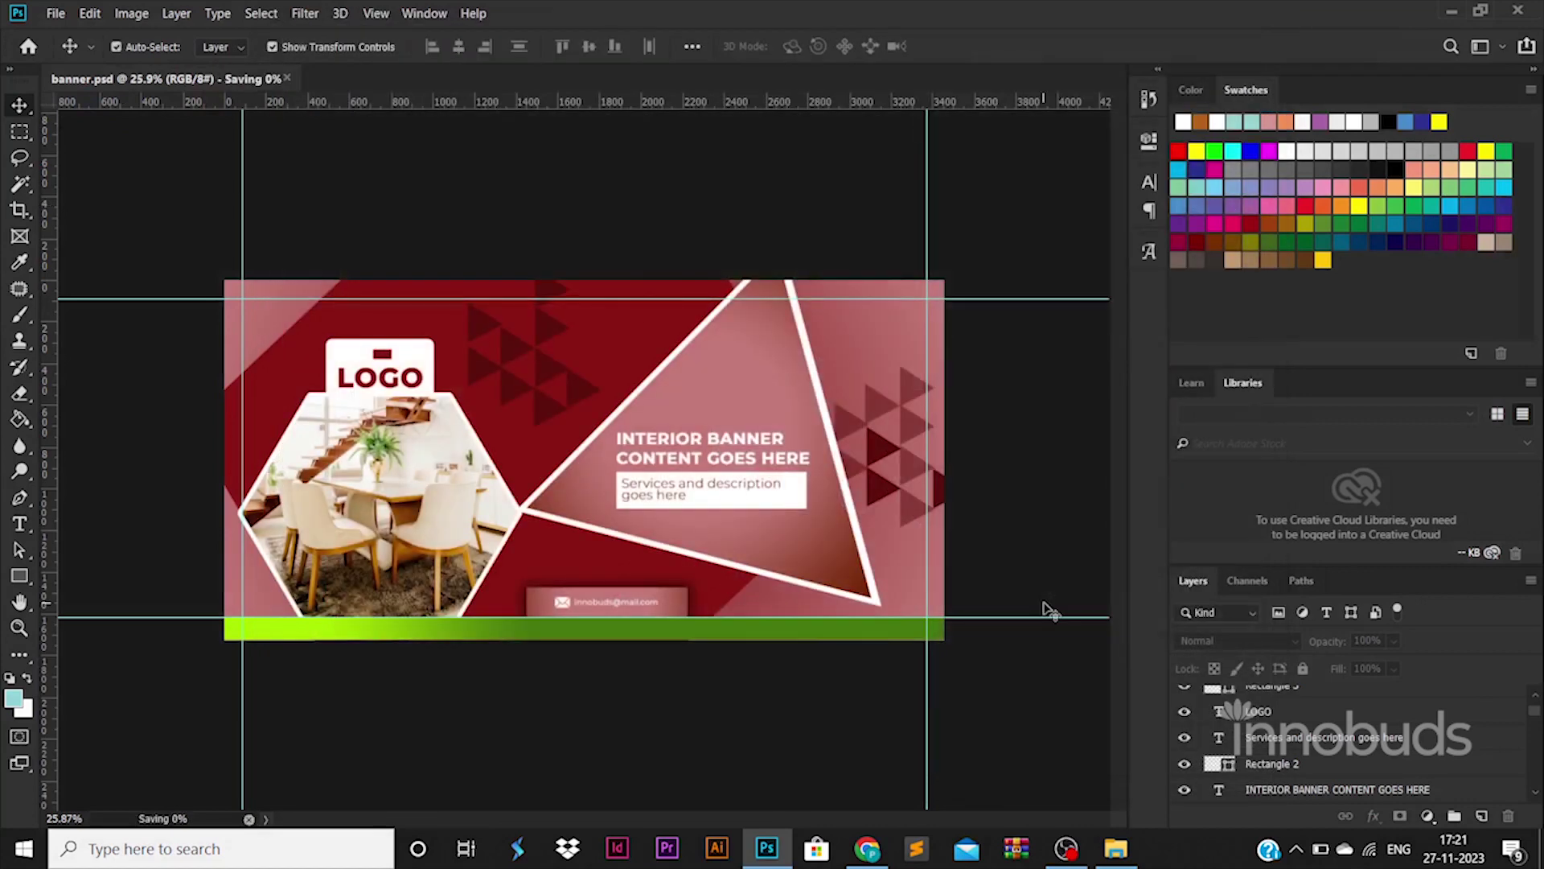
# - Copy Polygon 1's layer style and paste it onto the bottom bar's Rectangle 1 layer
pyautogui.click(869, 632)
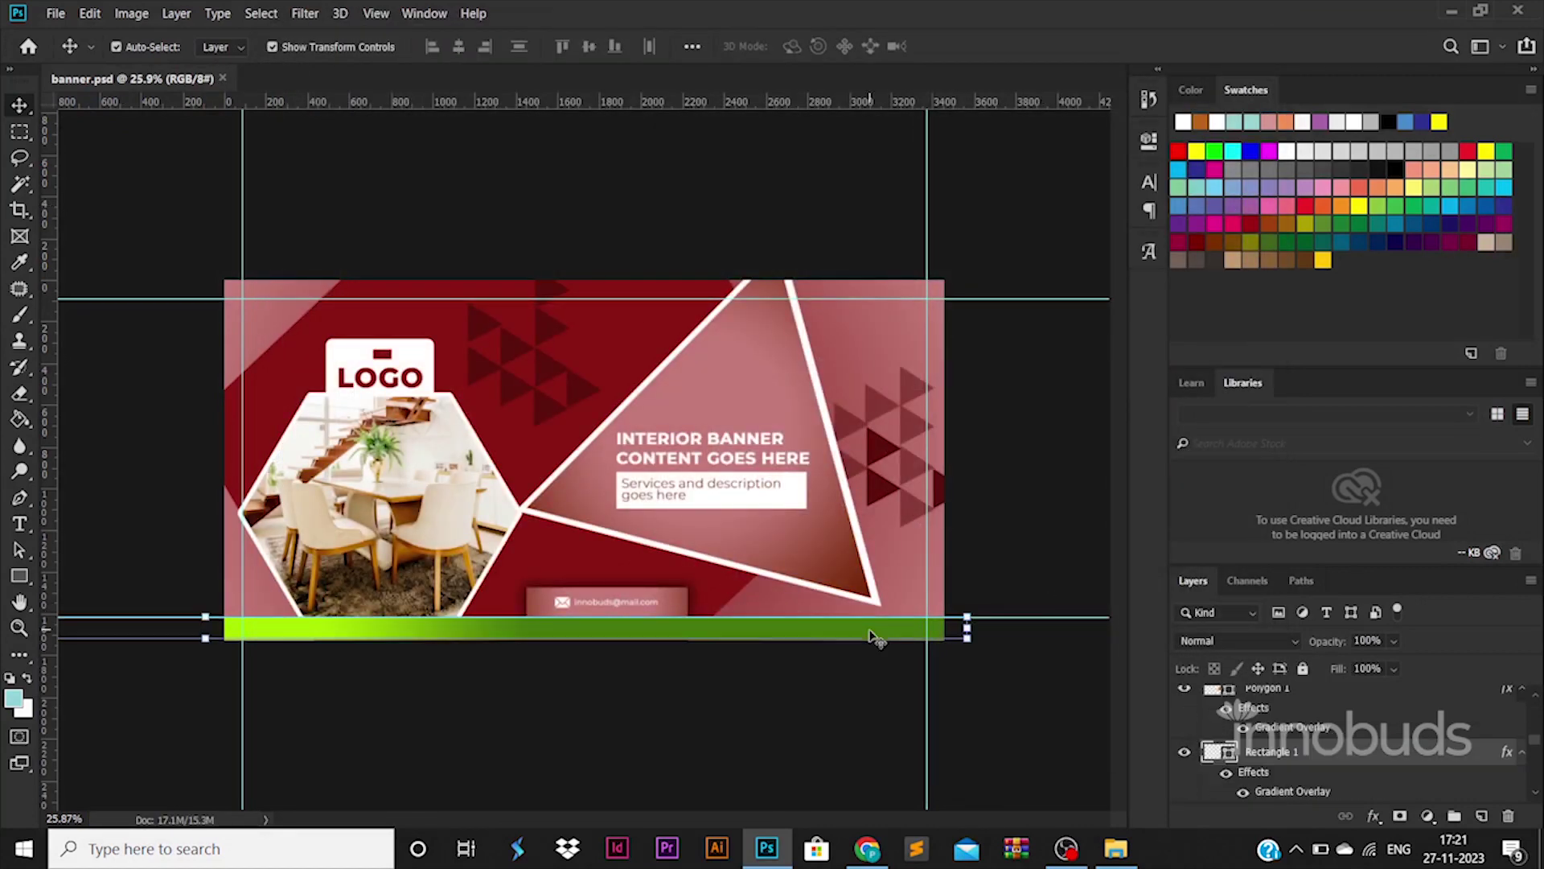
pyautogui.click(827, 583)
pyautogui.rightClick(1298, 691)
pyautogui.click(1046, 455)
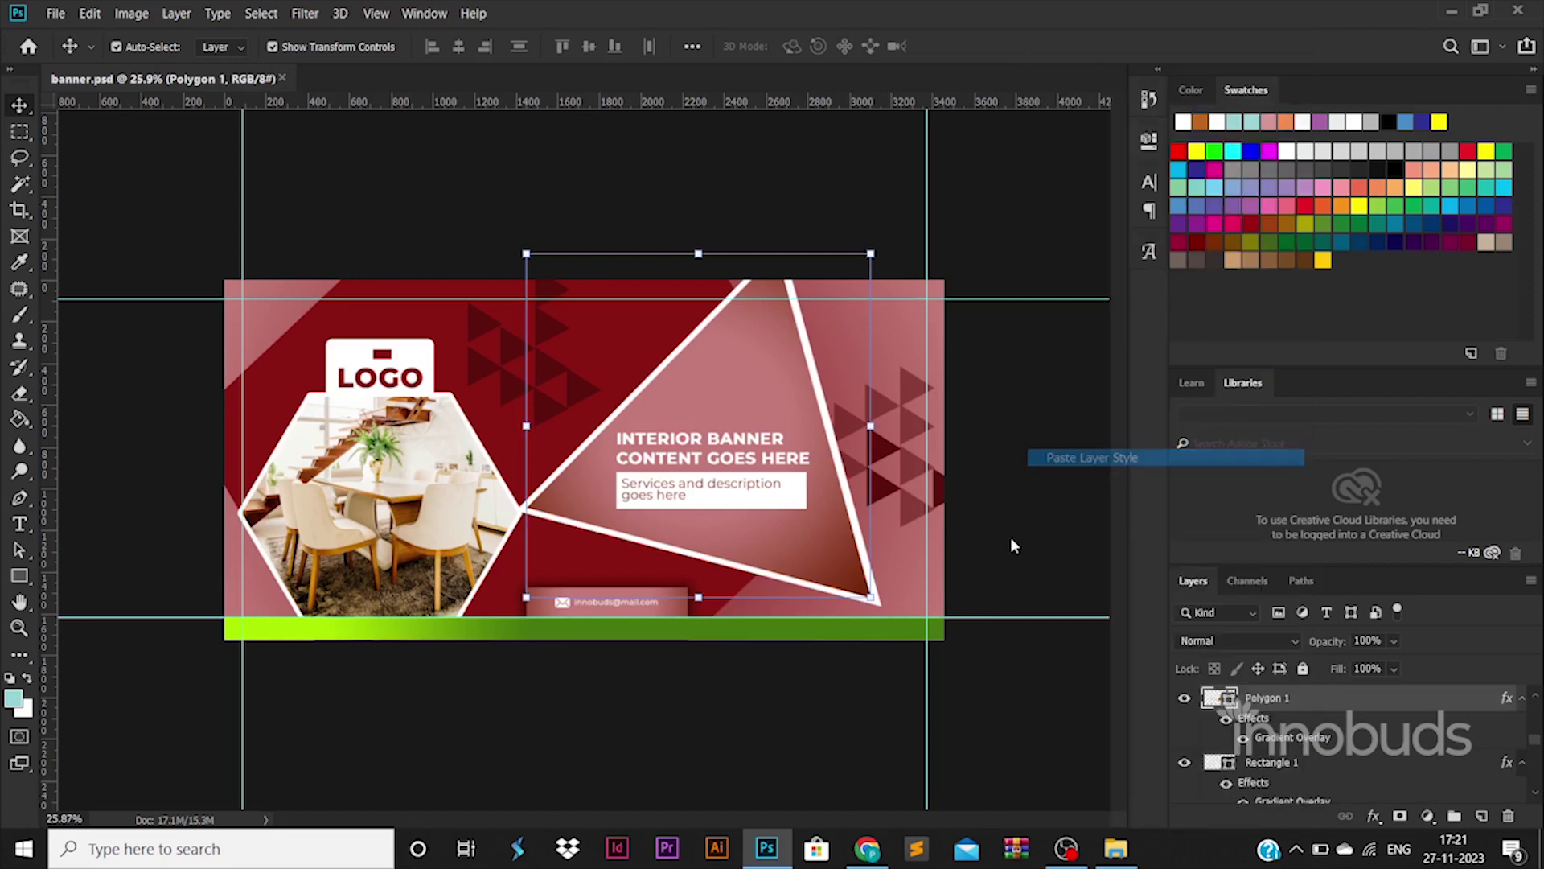
pyautogui.rightClick(1421, 688)
pyautogui.click(1213, 467)
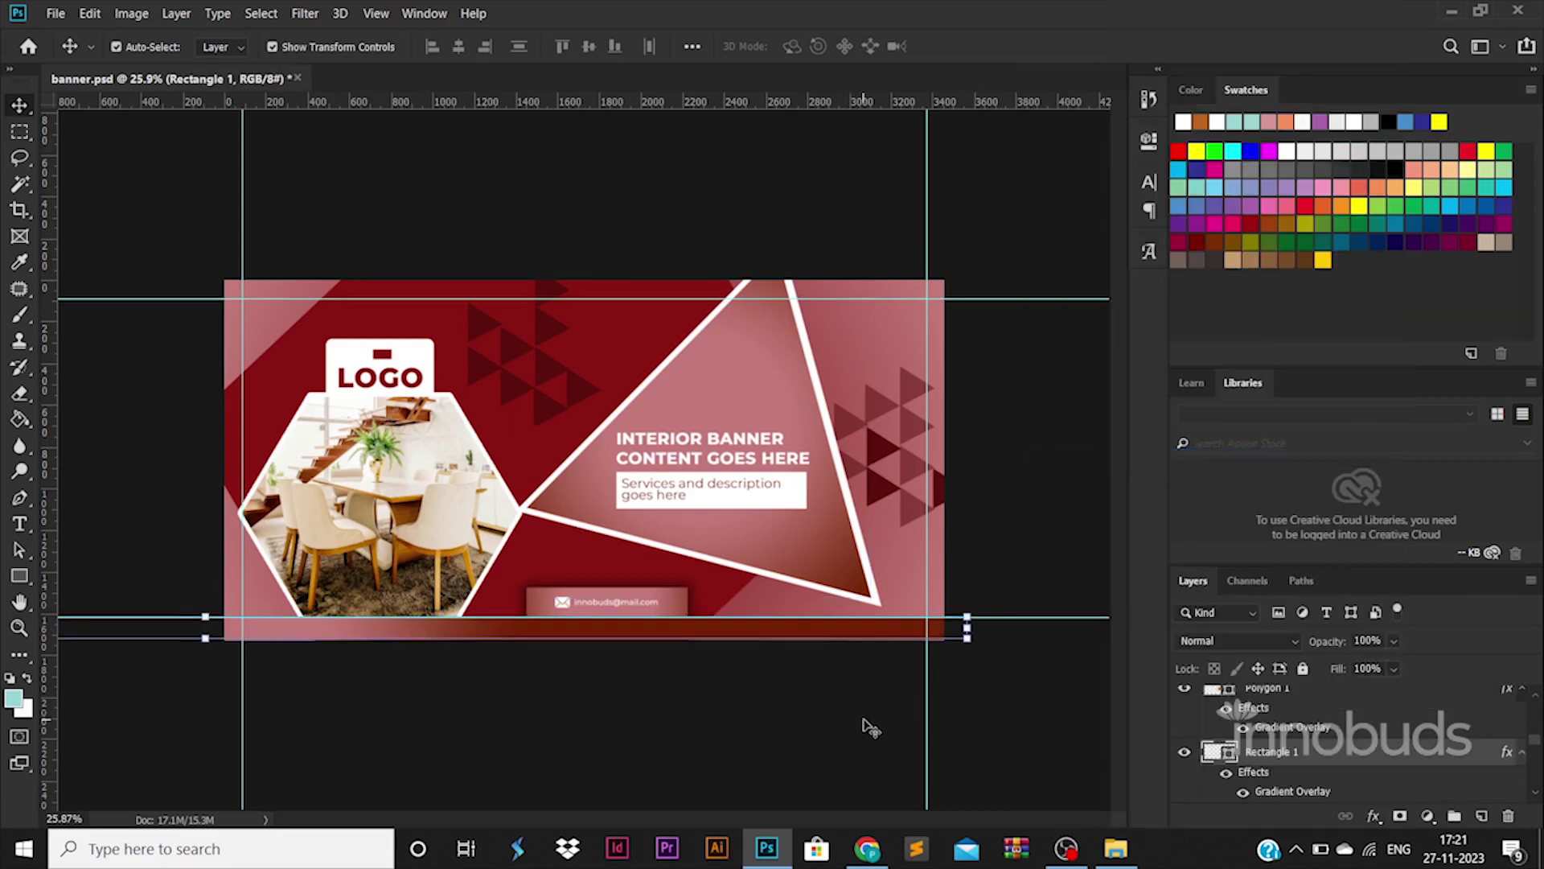
# - Recolour the bottom bar to dark red #5b0f0c sampled from a triangle, save, and proceed to re-export banner.jpg
pyautogui.doubleClick(1231, 756)
pyautogui.click(551, 394)
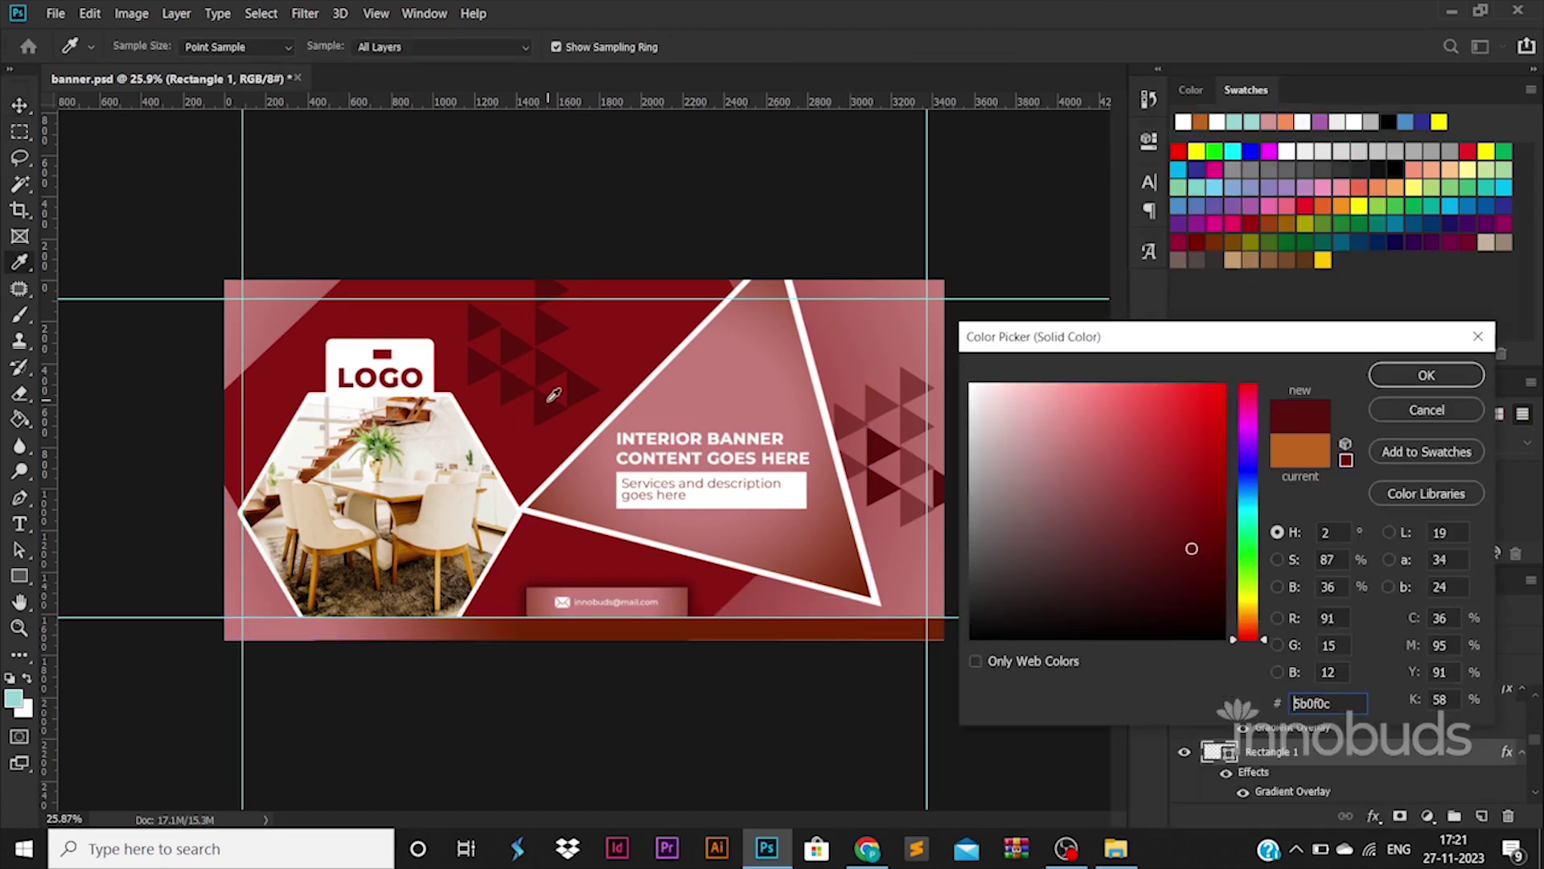
pyautogui.click(1426, 376)
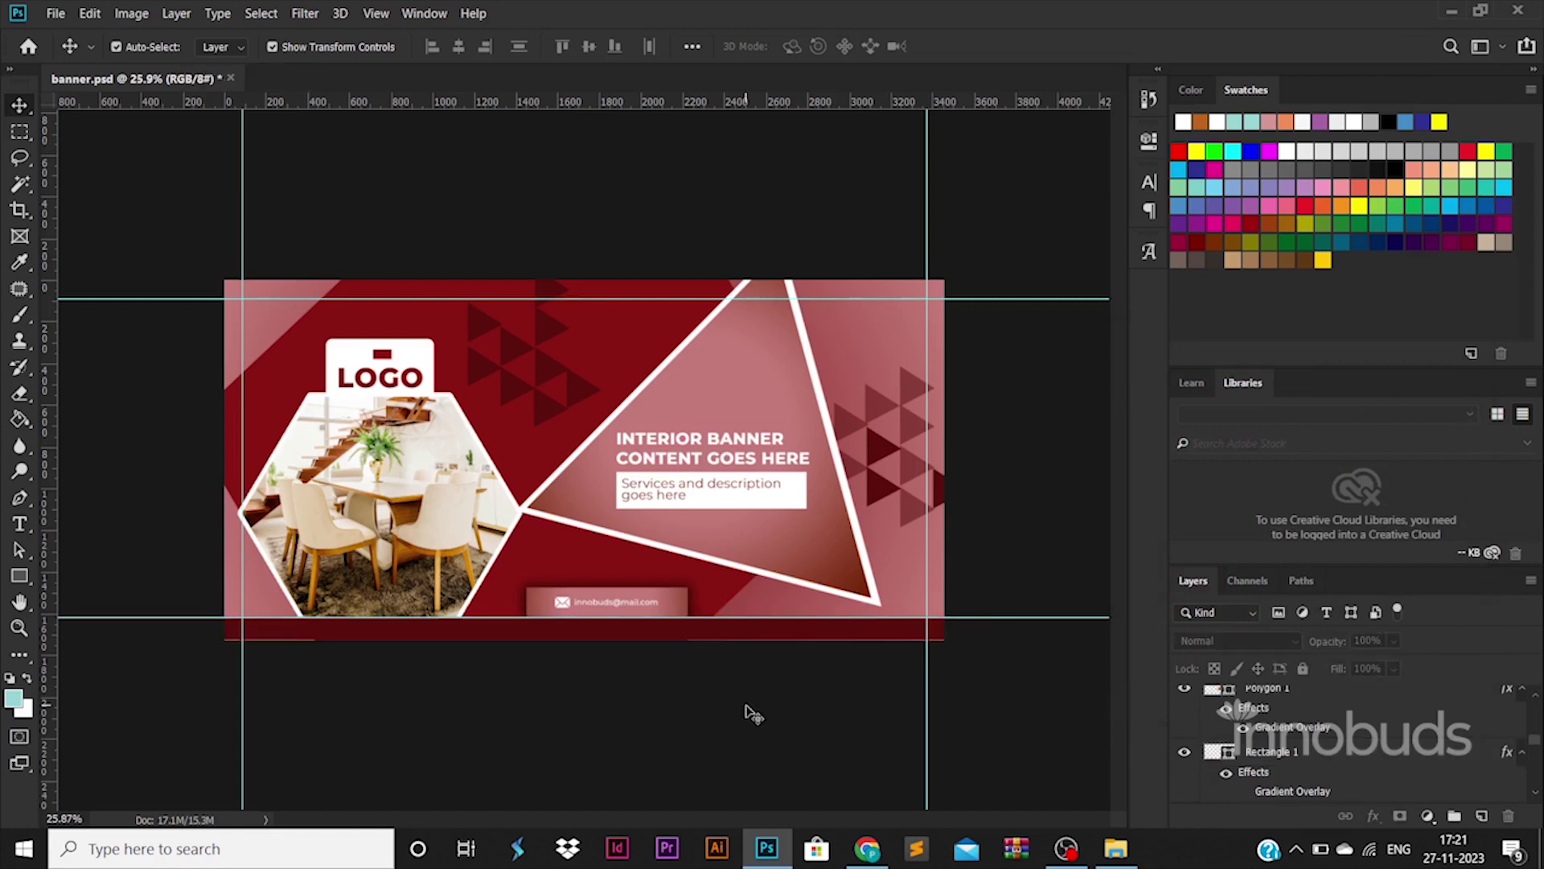
pyautogui.click(500, 637)
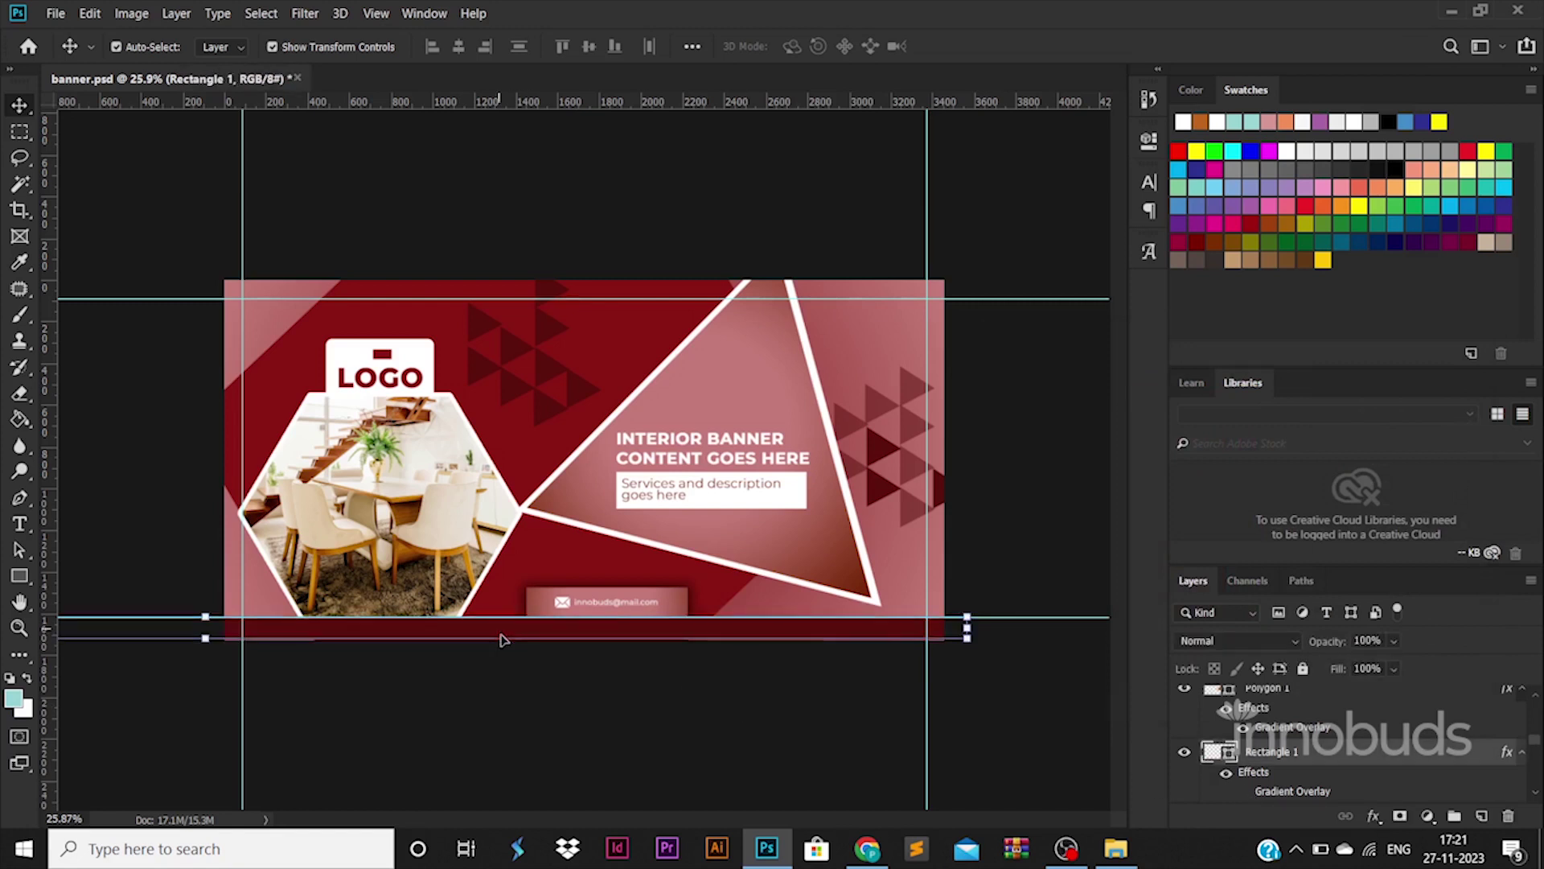
pyautogui.click(308, 686)
pyautogui.hotkey('ctrl', 's')
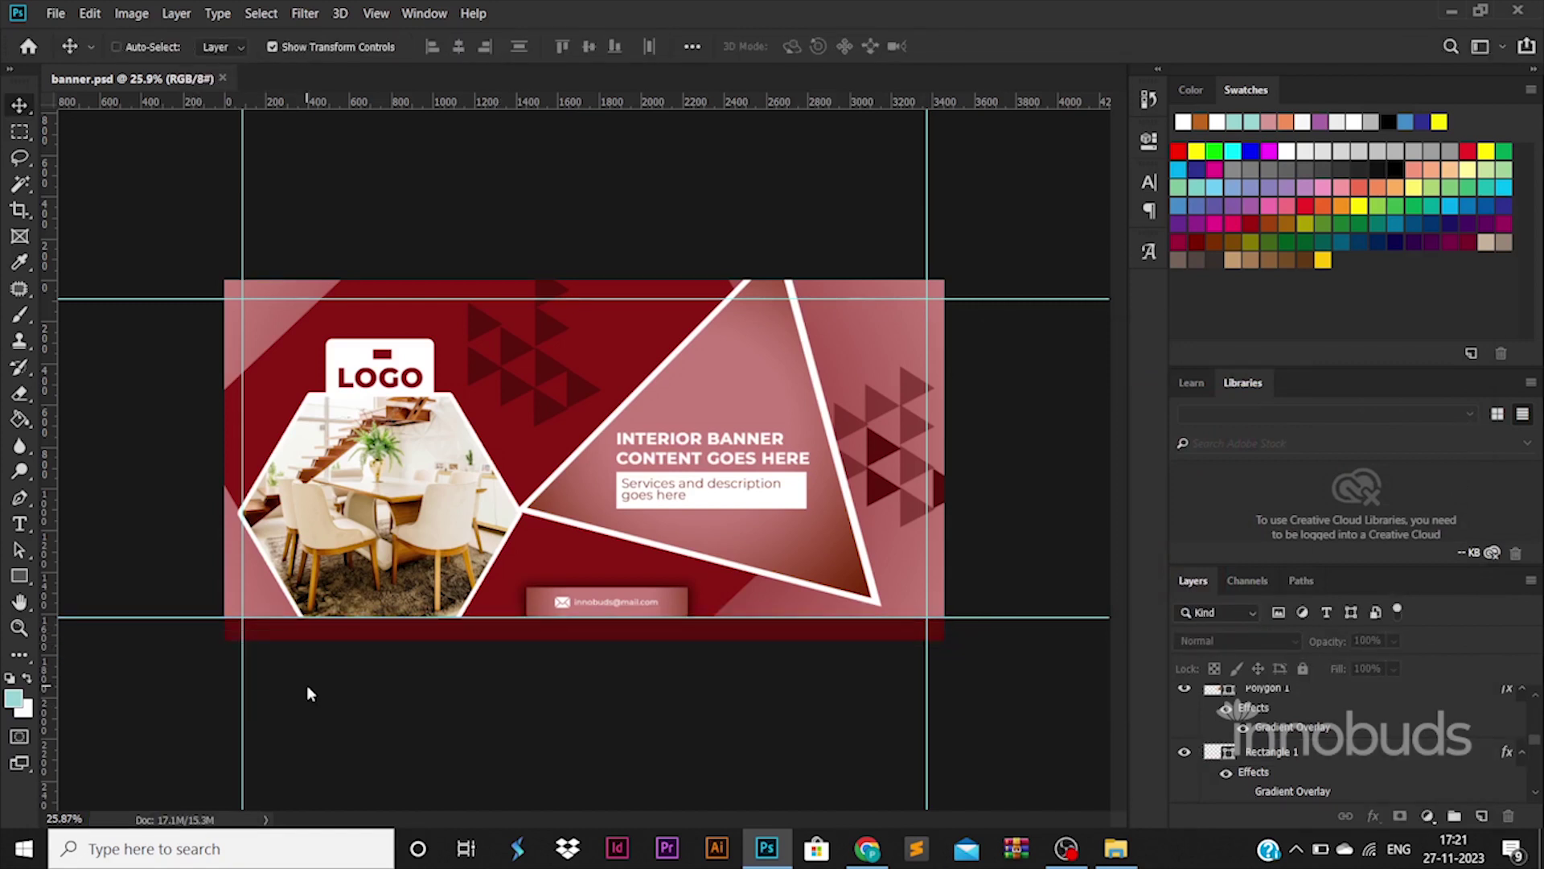
pyautogui.hotkey('ctrl', 'alt', 'shift', 's')
pyautogui.press('Return')
# - Overwrite banner.jpg, view it from 123 BANNER 019 in Photos, then close it and return to Photoshop
pyautogui.press('Return')
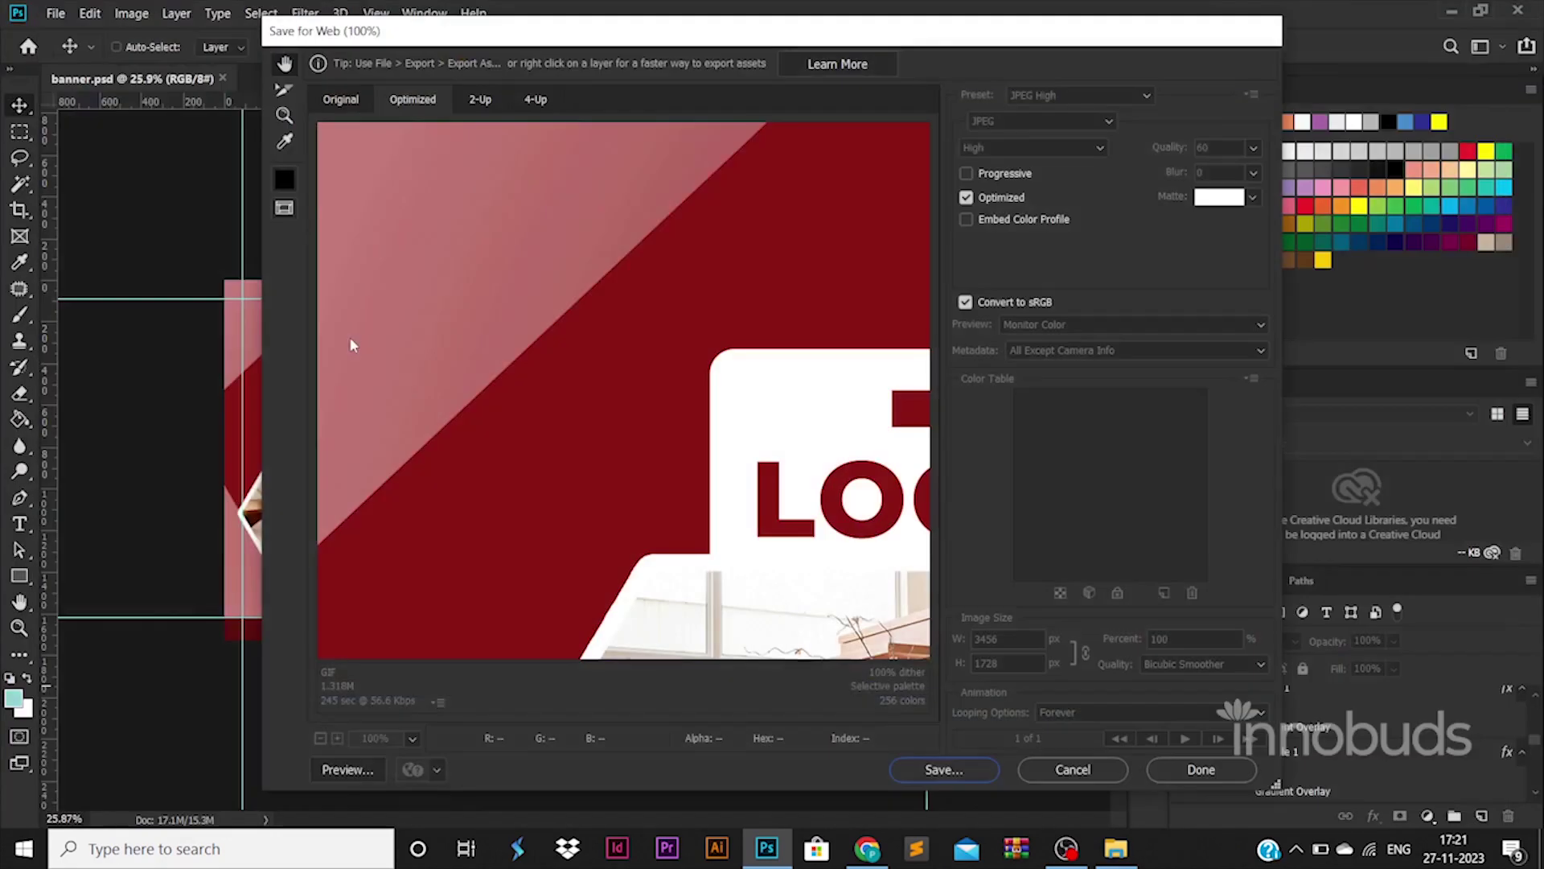
pyautogui.press('Return')
pyautogui.click(495, 66)
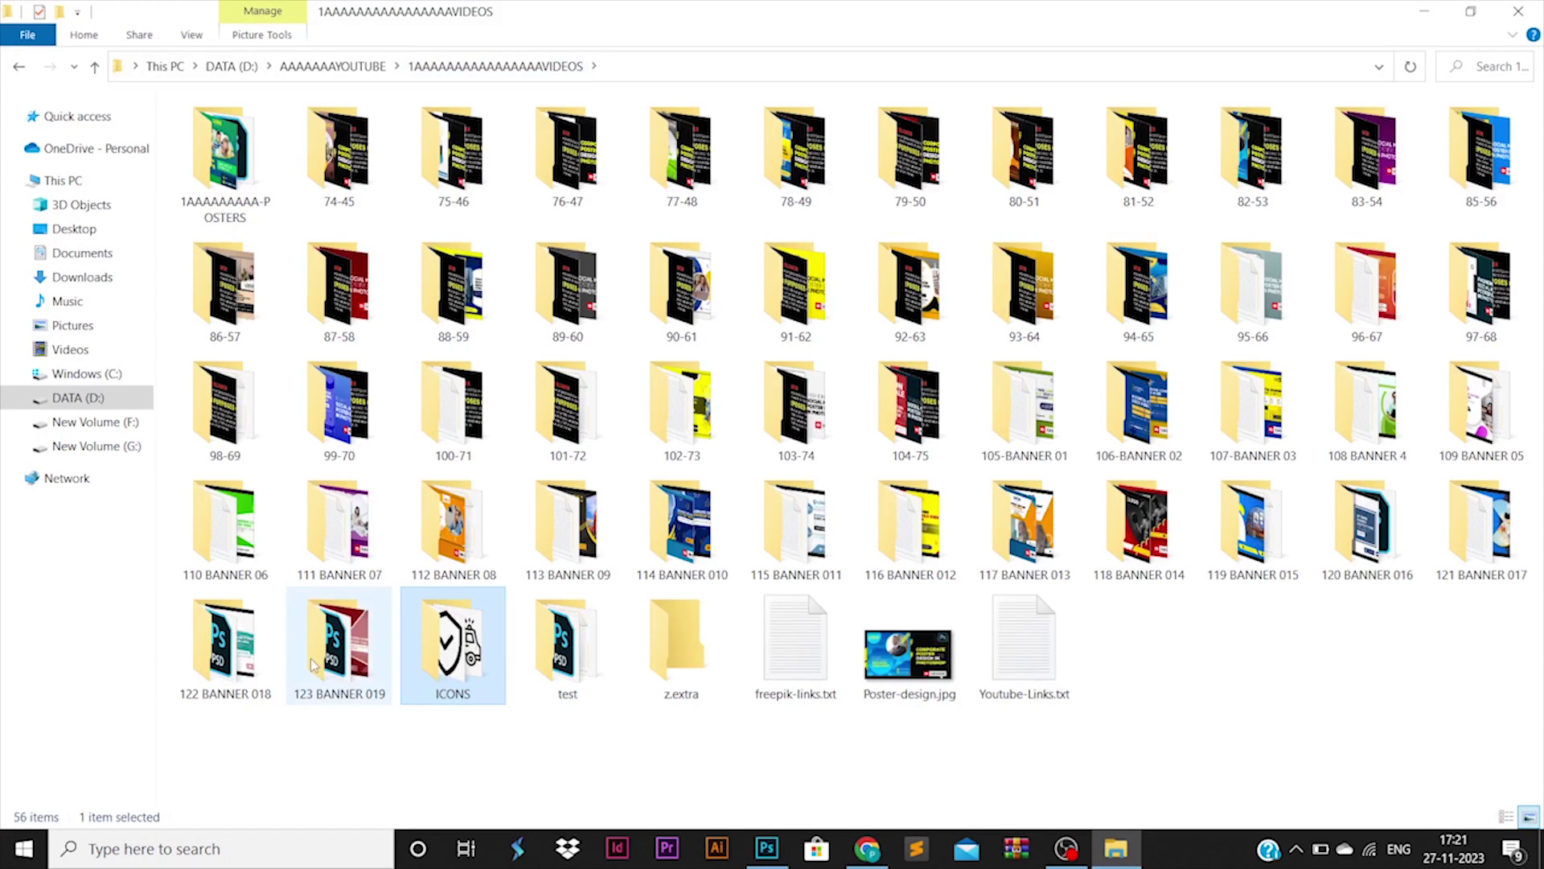
pyautogui.doubleClick(338, 639)
pyautogui.click(337, 173)
pyautogui.doubleClick(336, 185)
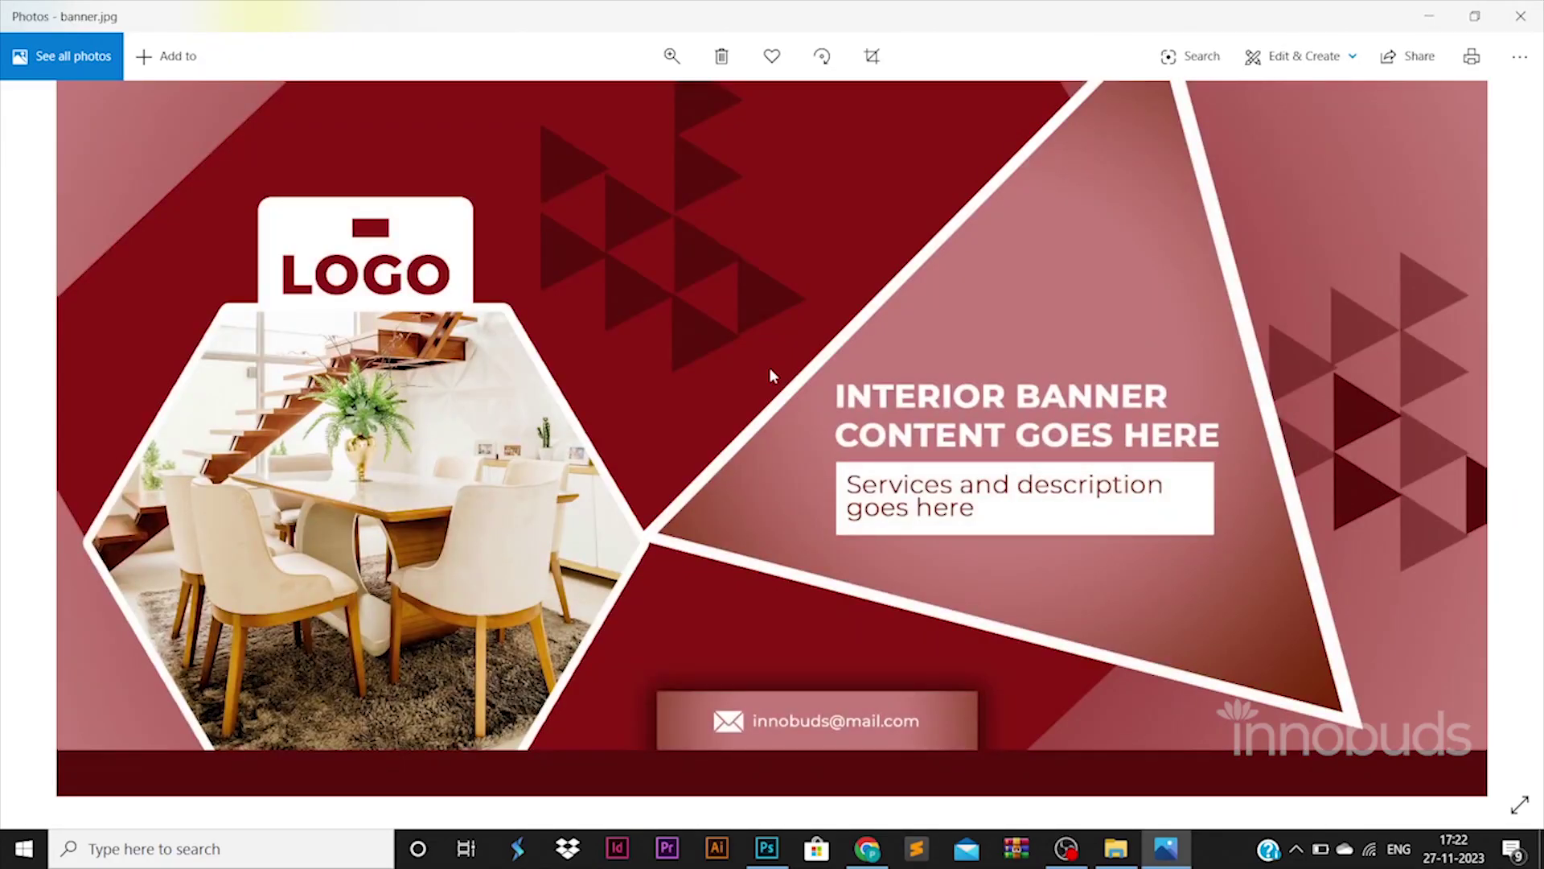
pyautogui.click(1520, 16)
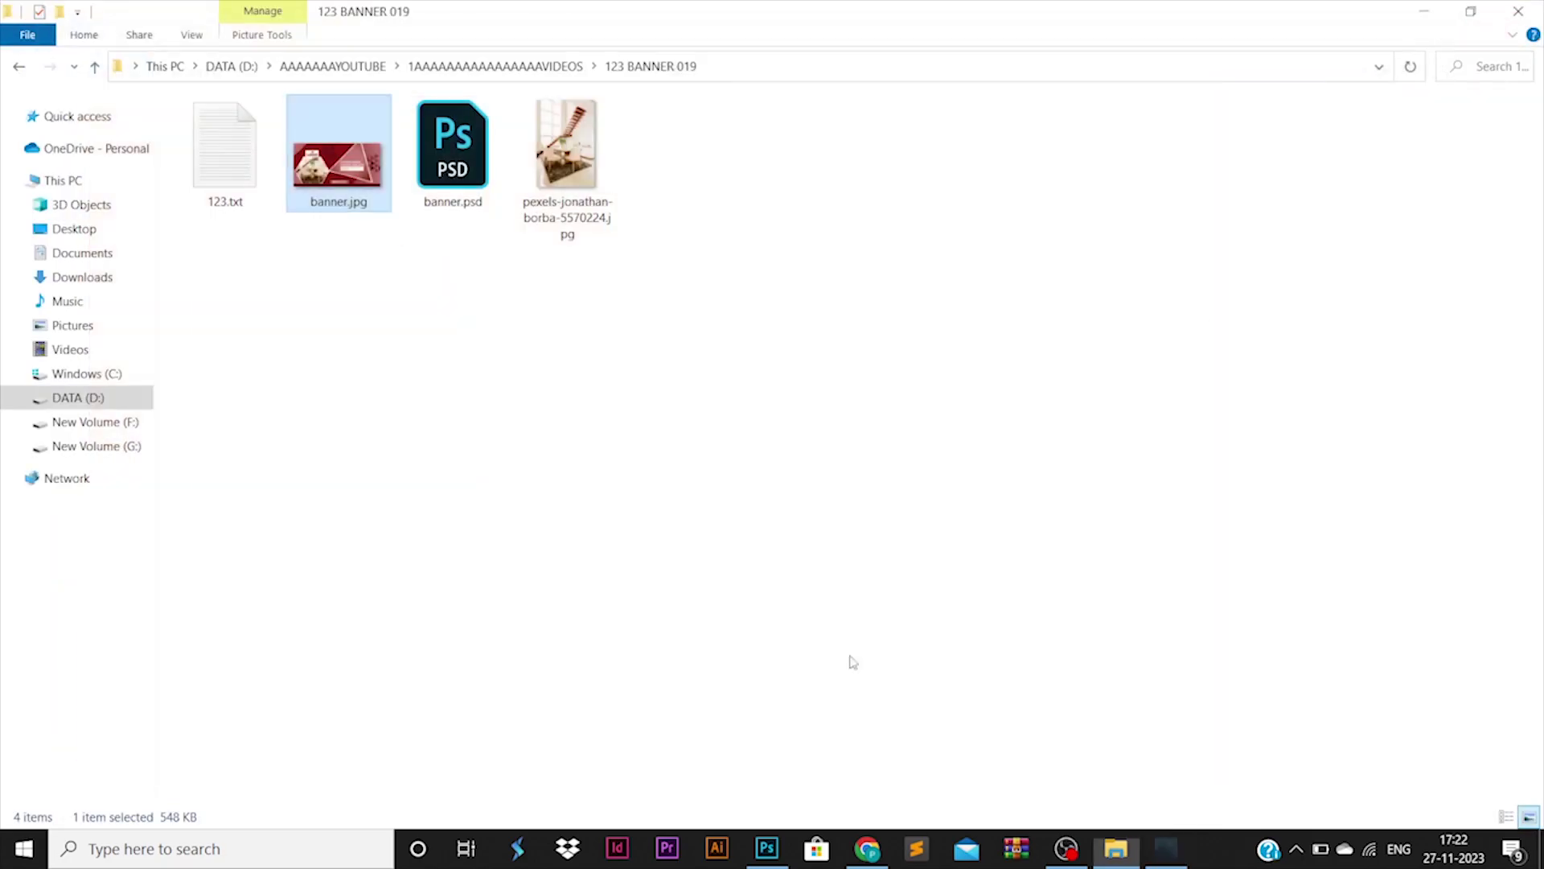
pyautogui.hotkey('alt', 'Tab')
pyautogui.click(711, 622)
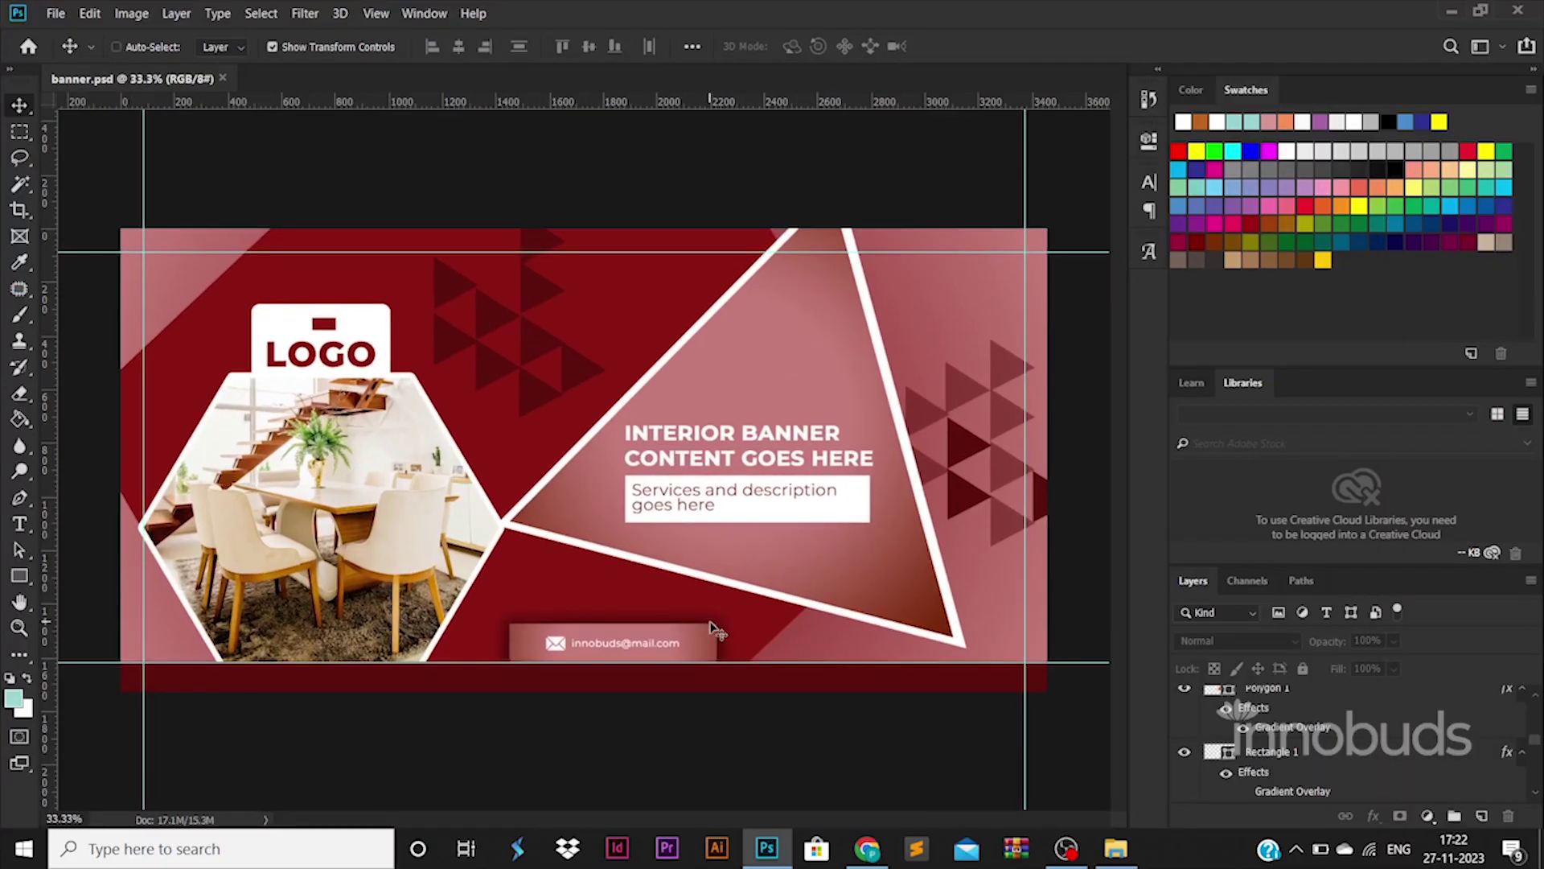